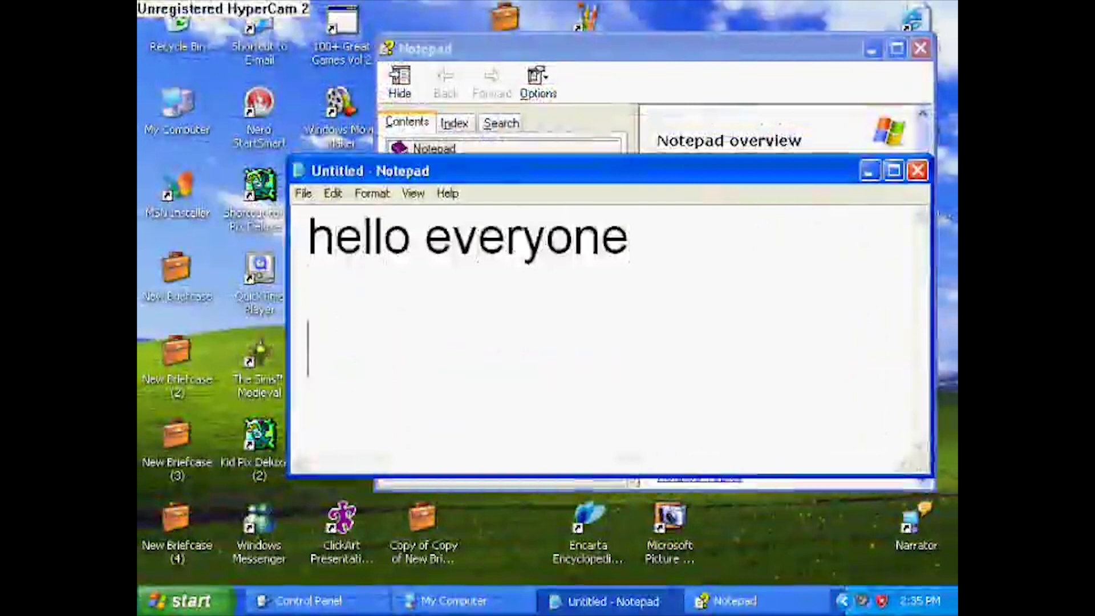
Step: Write "today i am going to show u all how 2 make" across two lines below the greeting and leave a blank line after it
{"action": "type", "text": "today i "}
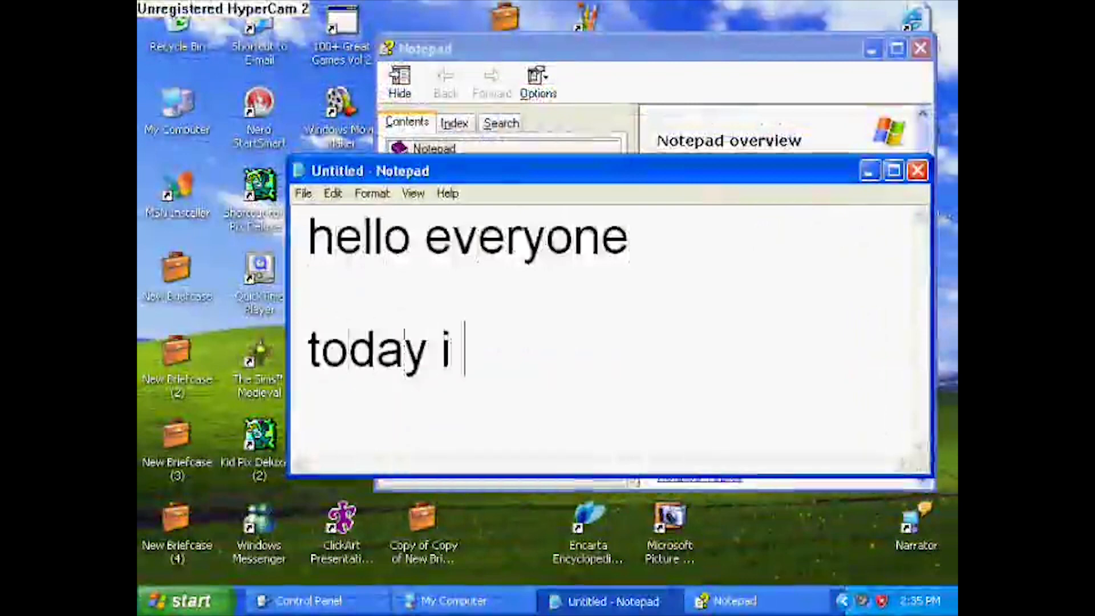
{"action": "type", "text": "am going to show"}
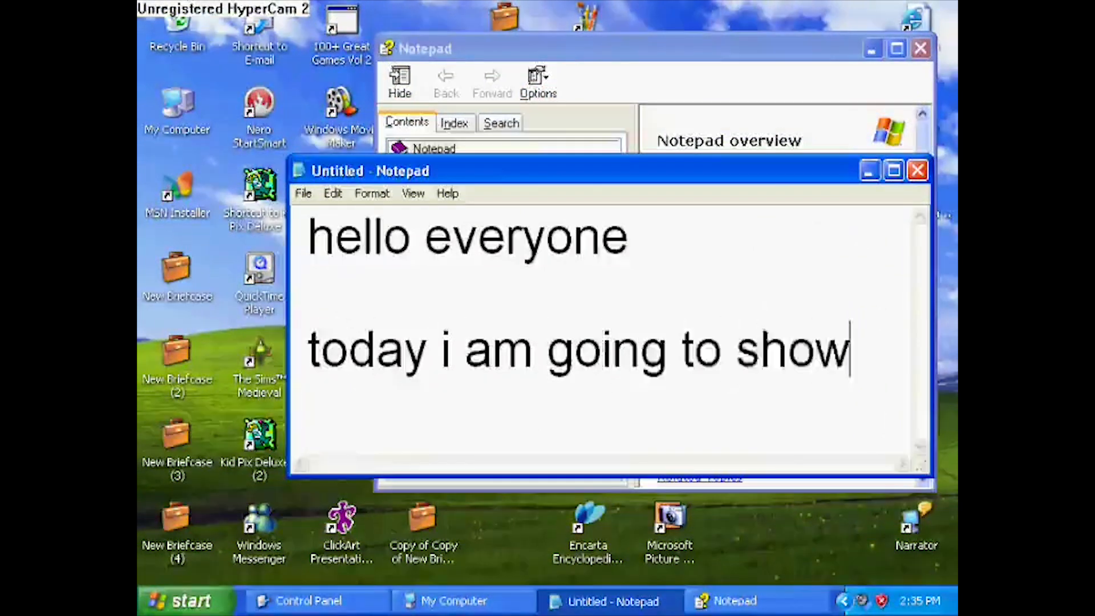
{"action": "type", "text": " u all how 2 make"}
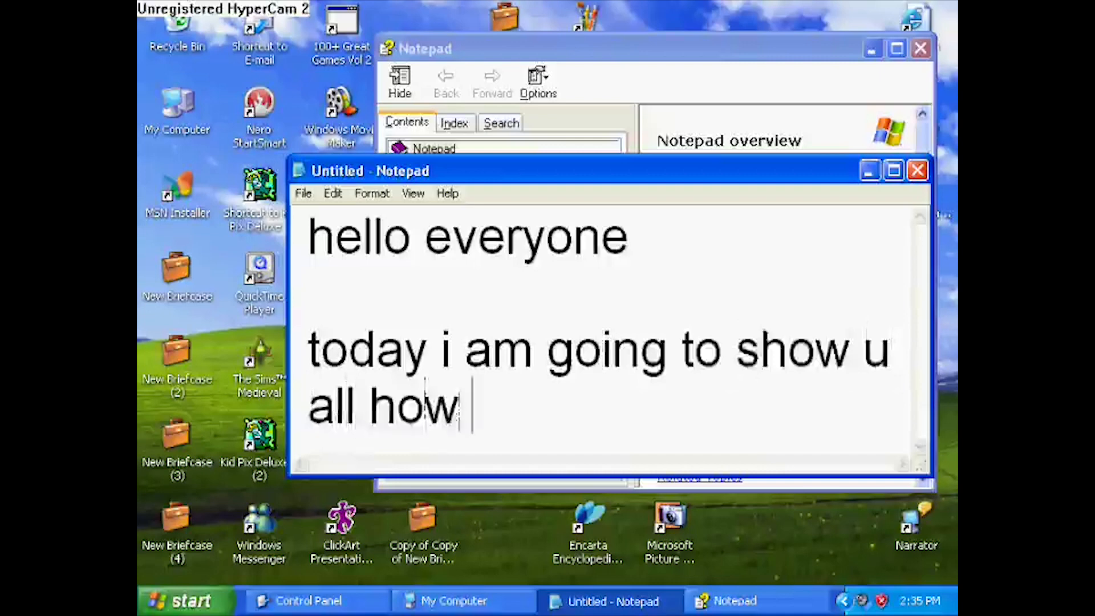
{"action": "key", "text": "Return"}
{"action": "key", "text": "Return"}
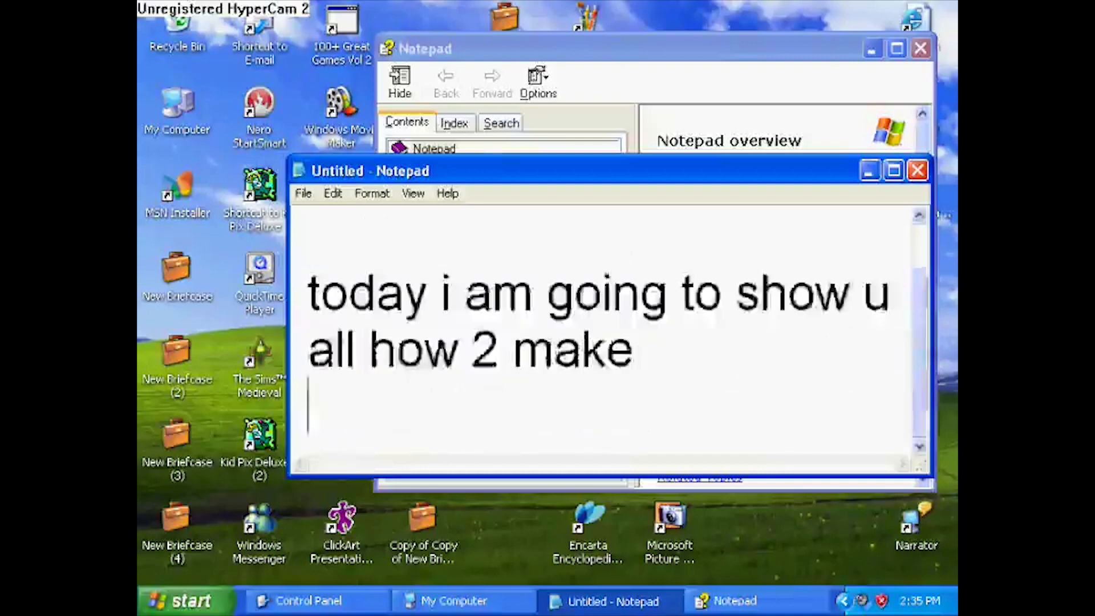
Step: Add the line "Microsoft Sam sing!!!!!!1!!!" followed by a blank line
{"action": "type", "text": "Micro"}
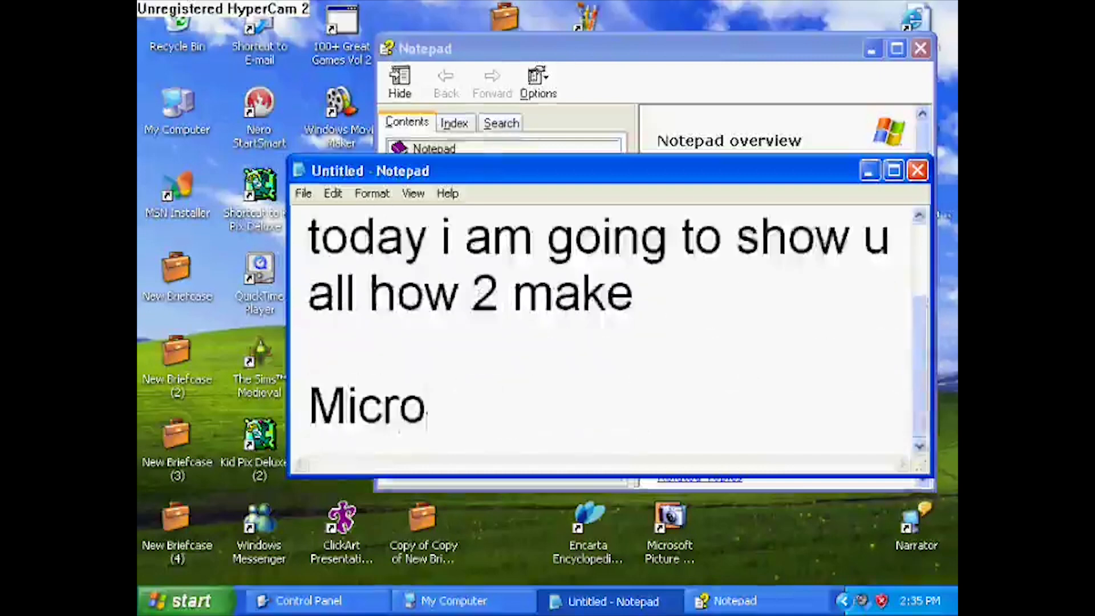
{"action": "type", "text": "soft S"}
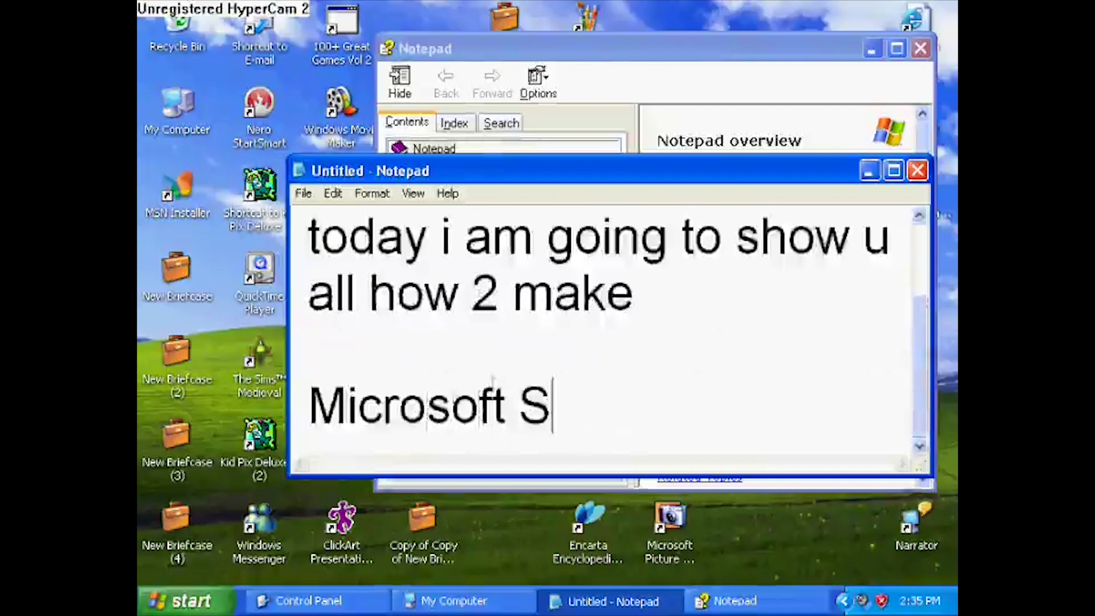
{"action": "type", "text": "am si"}
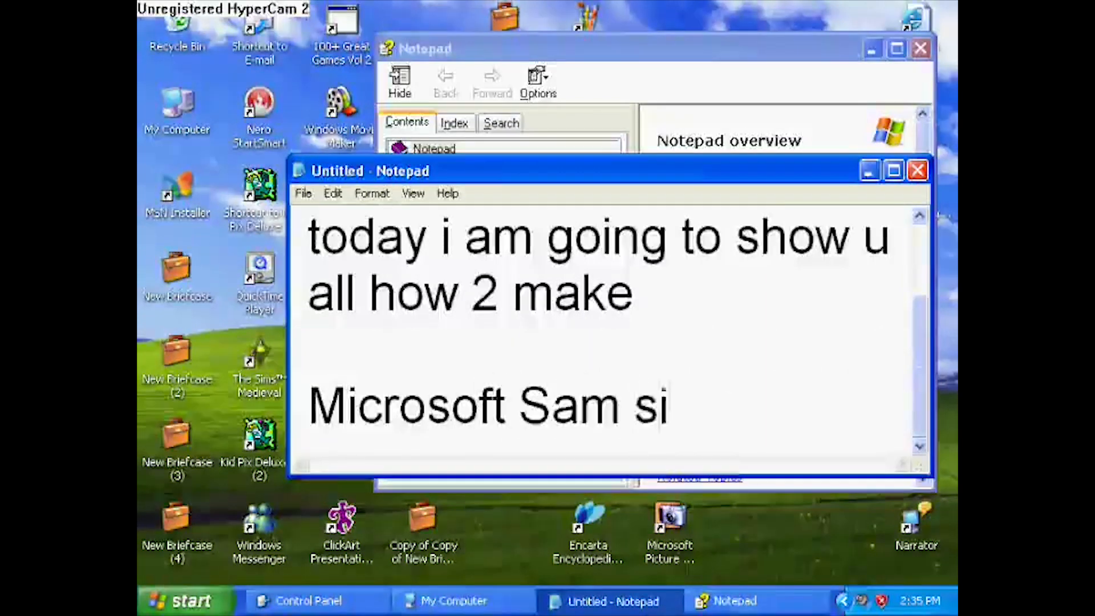
{"action": "type", "text": "ng!!!!!1!!!"}
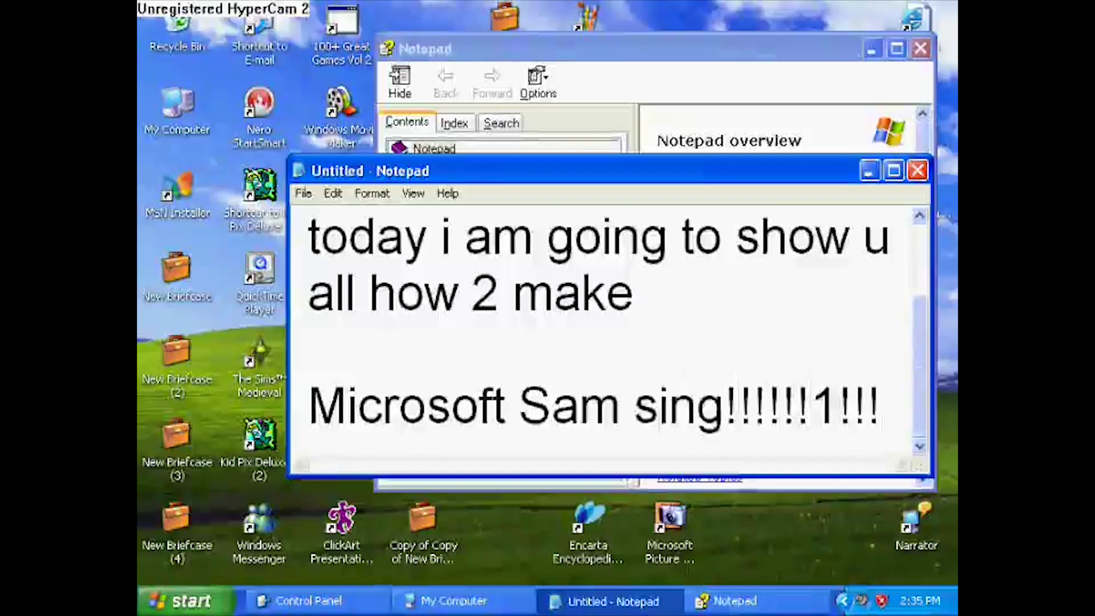
{"action": "key", "text": "Return"}
{"action": "key", "text": "Return"}
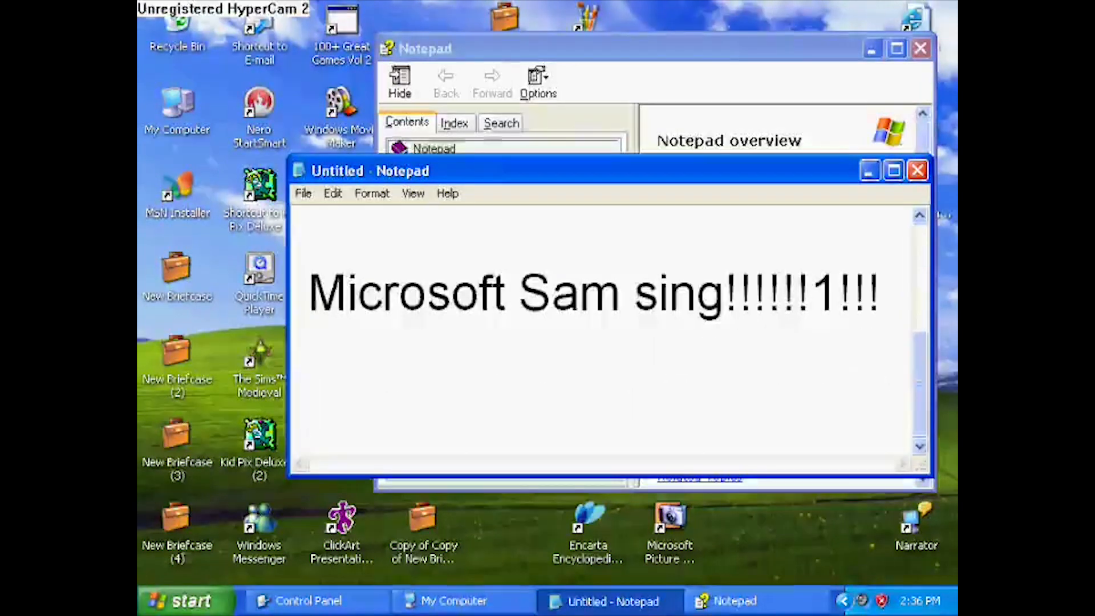
Step: Write "so first things first" and, after a blank line, the list heading "u will need..."
{"action": "type", "text": "So first"}
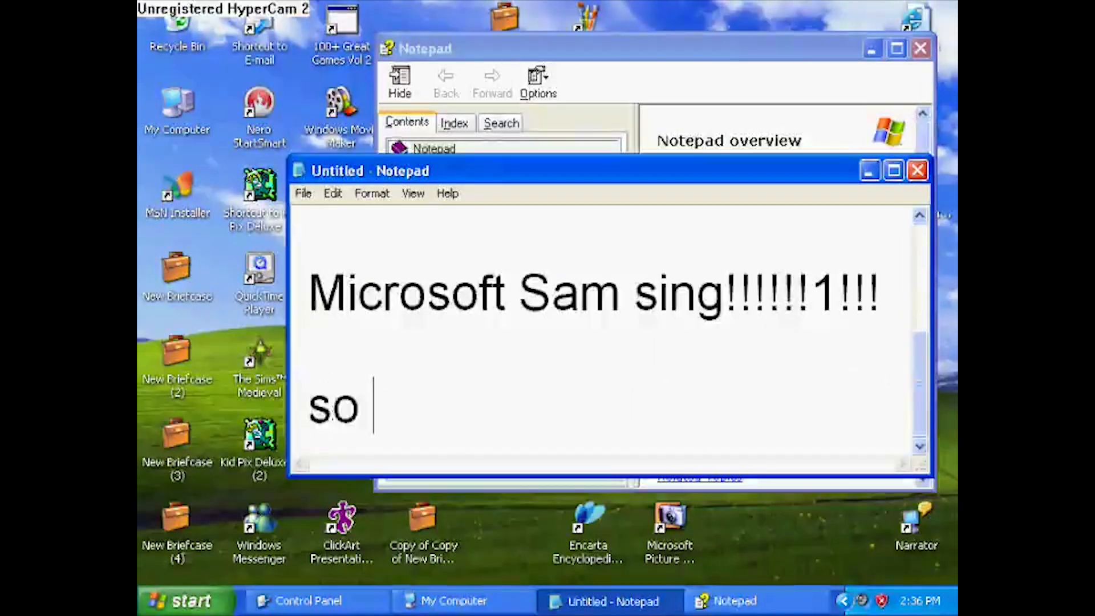
{"action": "type", "text": " t"}
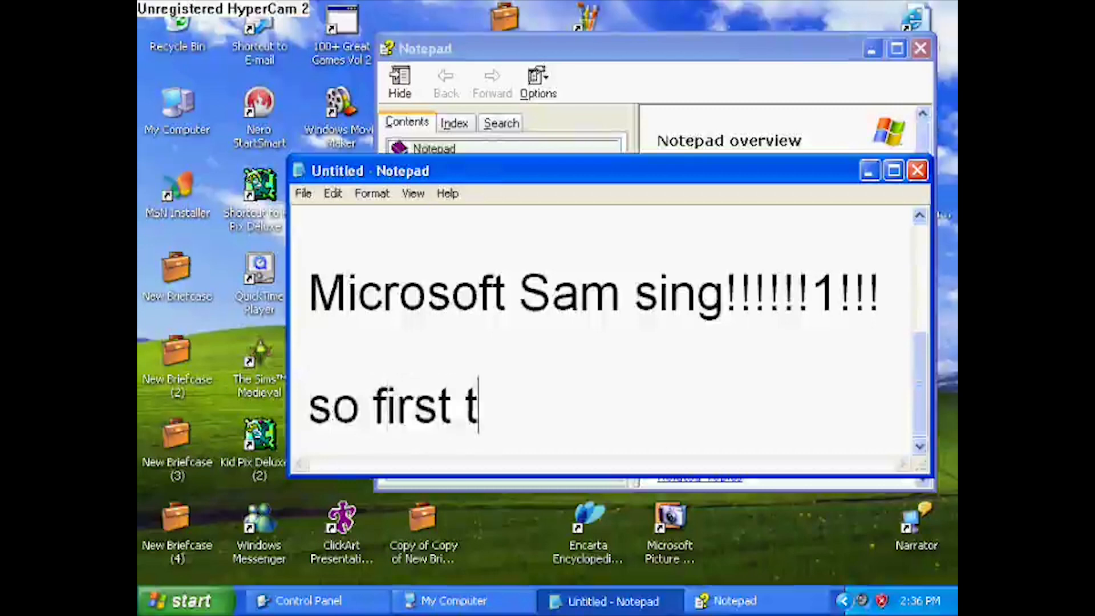
{"action": "type", "text": "hings first"}
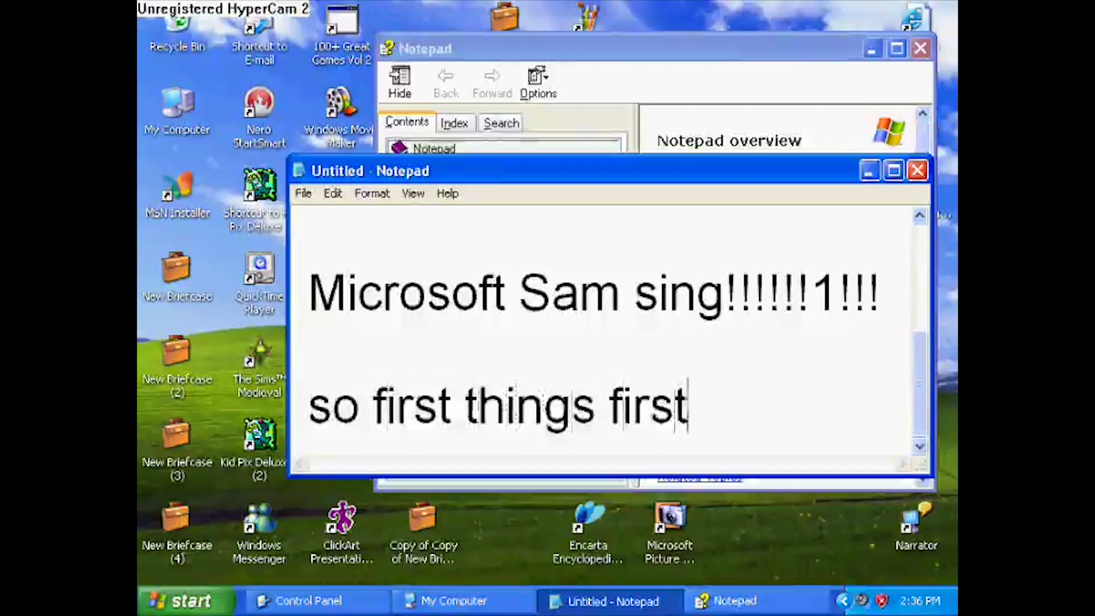
{"action": "key", "text": "Return"}
{"action": "type", "text": "u"}
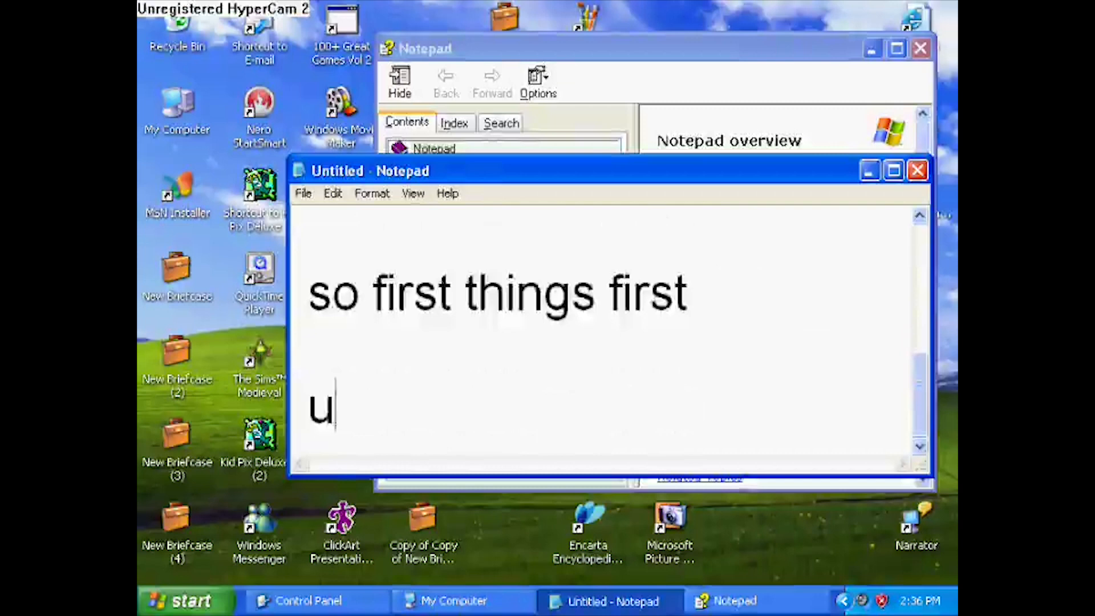
{"action": "type", "text": " will need..."}
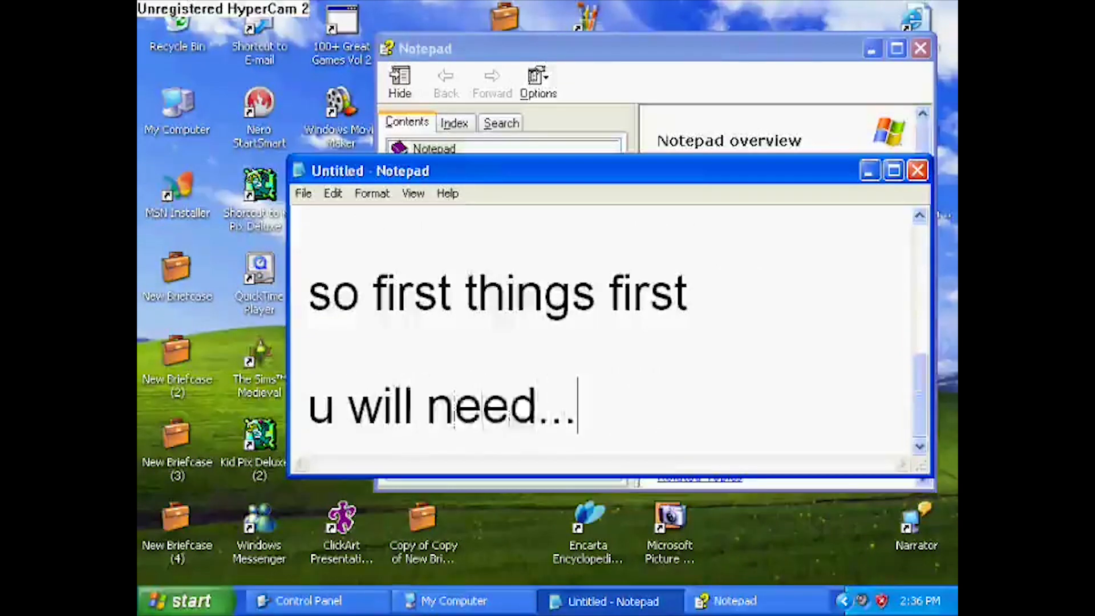
{"action": "key", "text": "Return"}
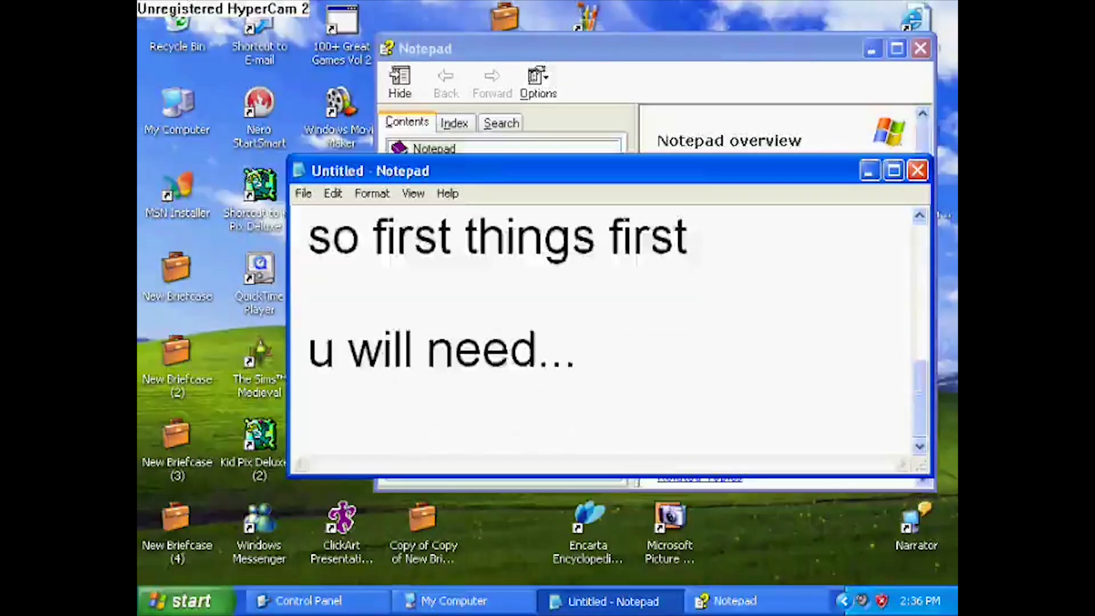
Step: Enter the first requirement under the heading as "1)a DAW (i use fl studio)"
{"action": "type", "text": "1)"}
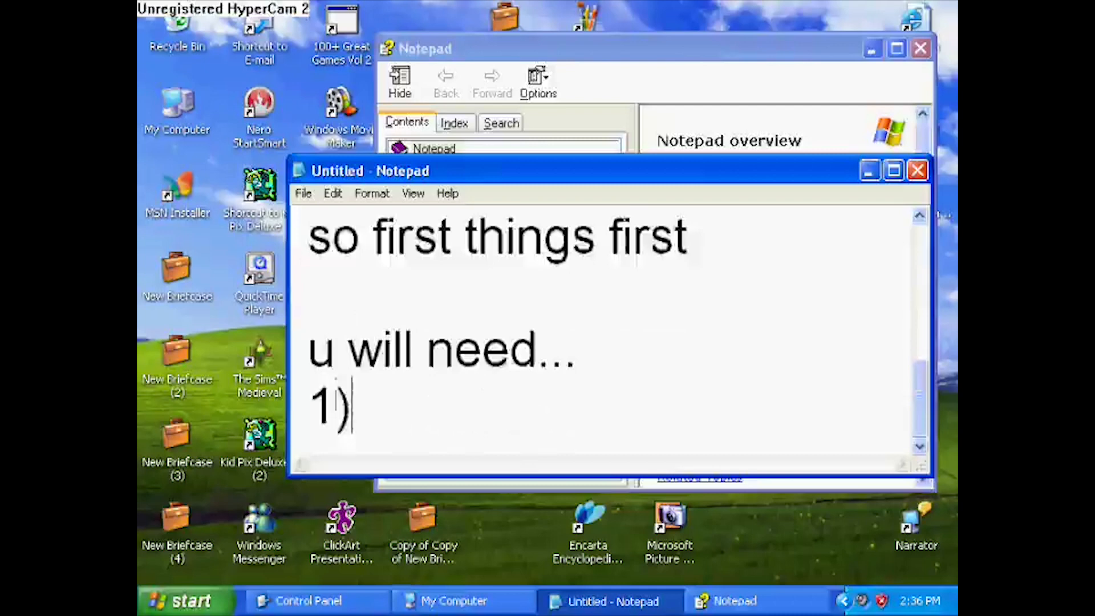
{"action": "type", "text": "a"}
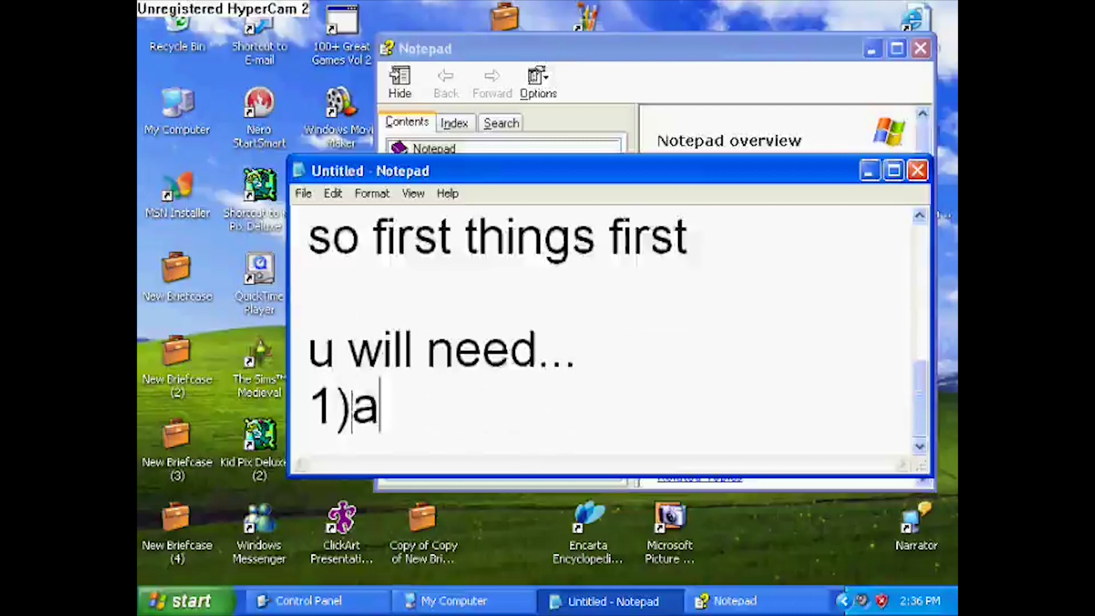
{"action": "type", "text": " DAW "}
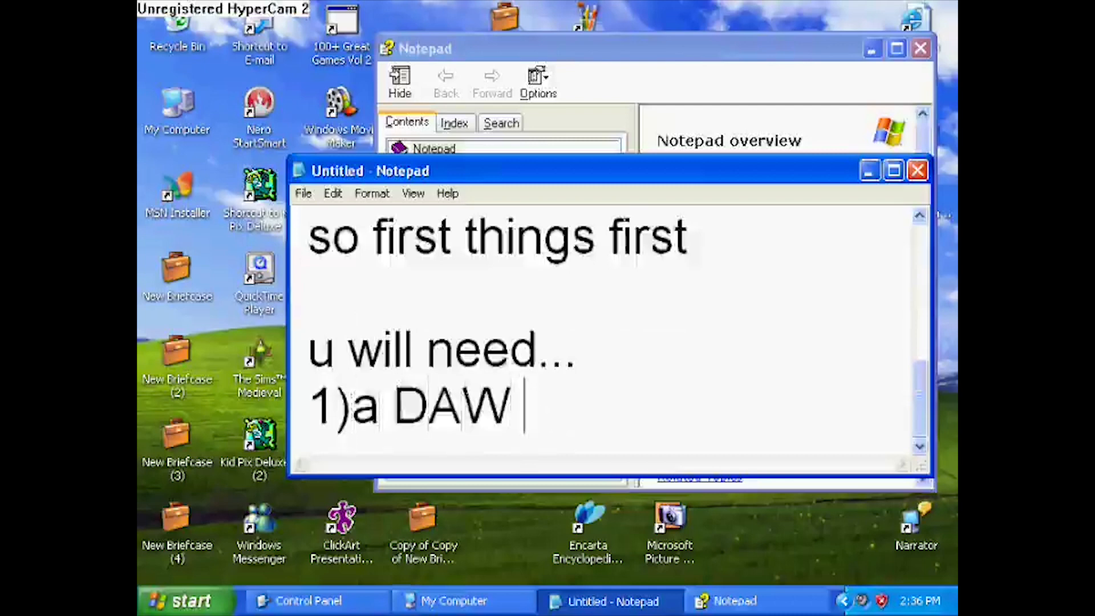
{"action": "type", "text": "(i"}
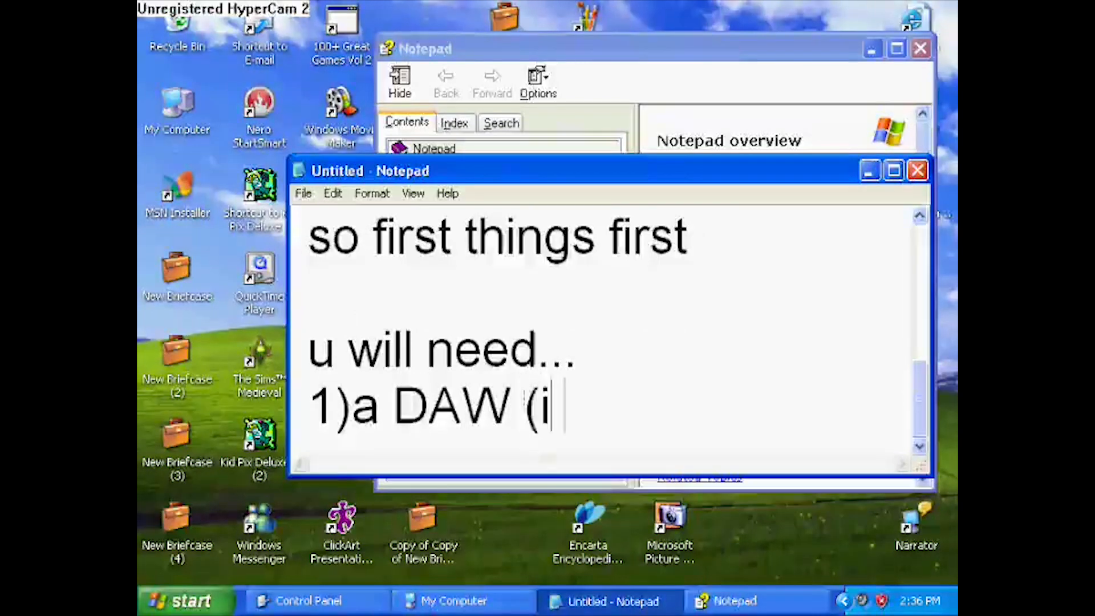
{"action": "type", "text": " use fl studio)"}
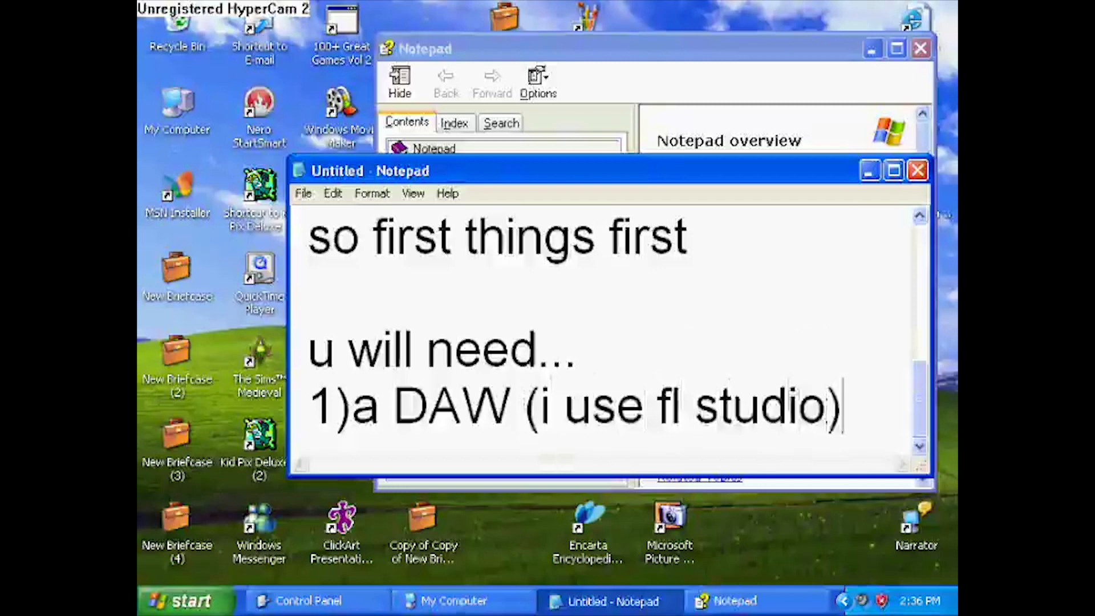
{"action": "key", "text": "Return"}
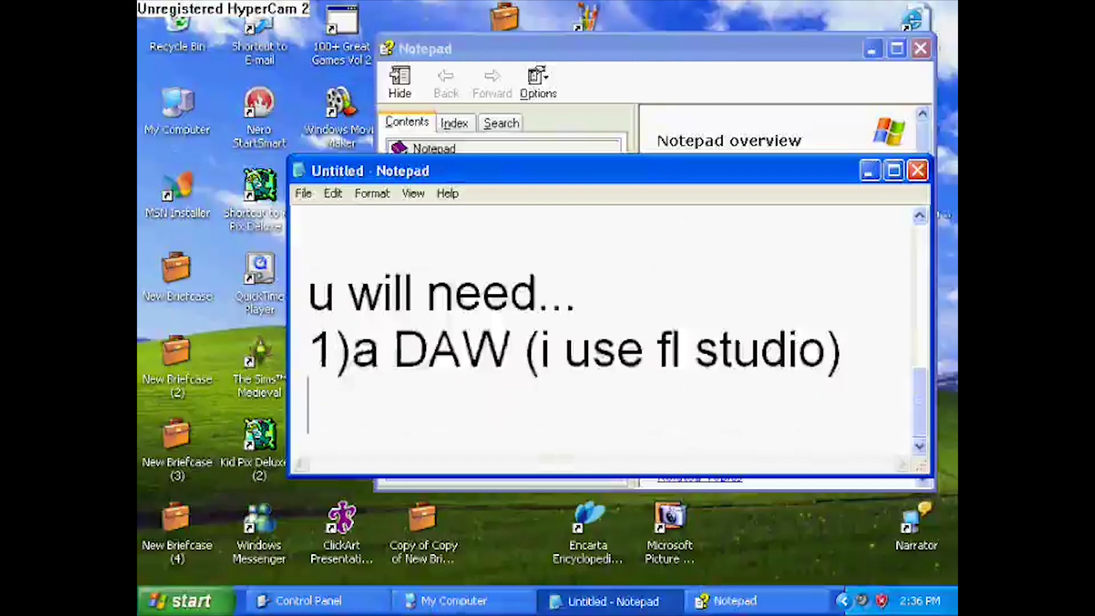
Step: Enter the second requirement on its own line as "2) a pitch correction software"
{"action": "type", "text": "2"}
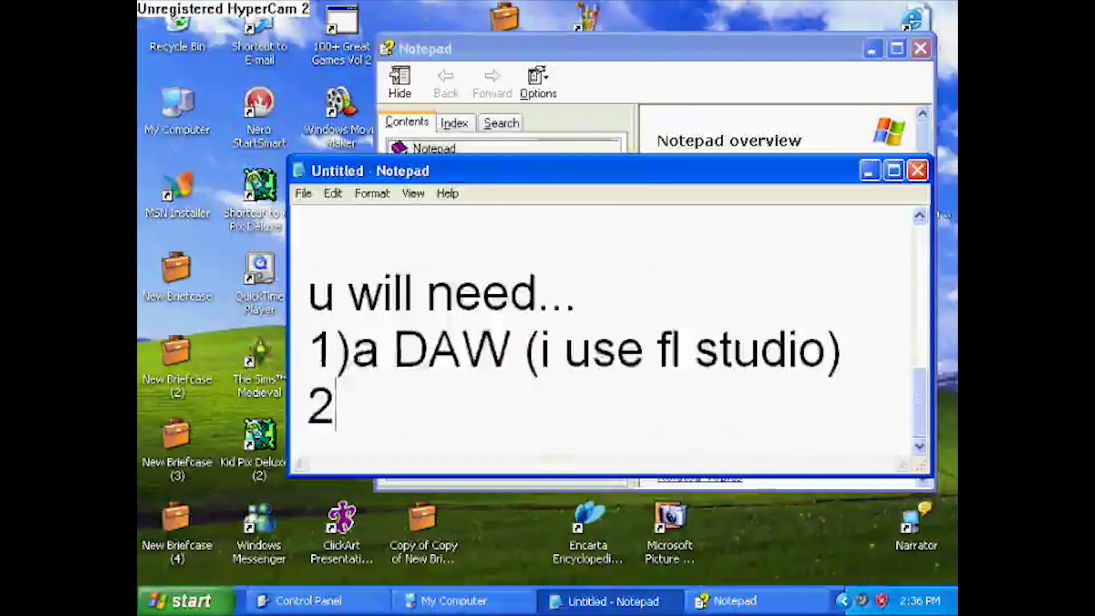
{"action": "type", "text": ") a"}
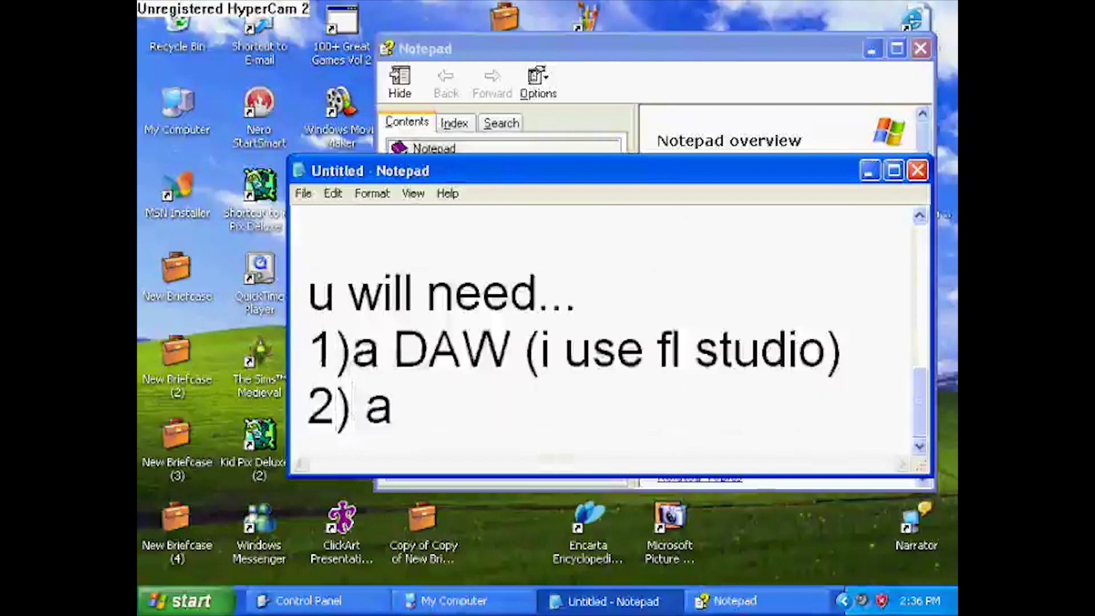
{"action": "type", "text": " pitch corre"}
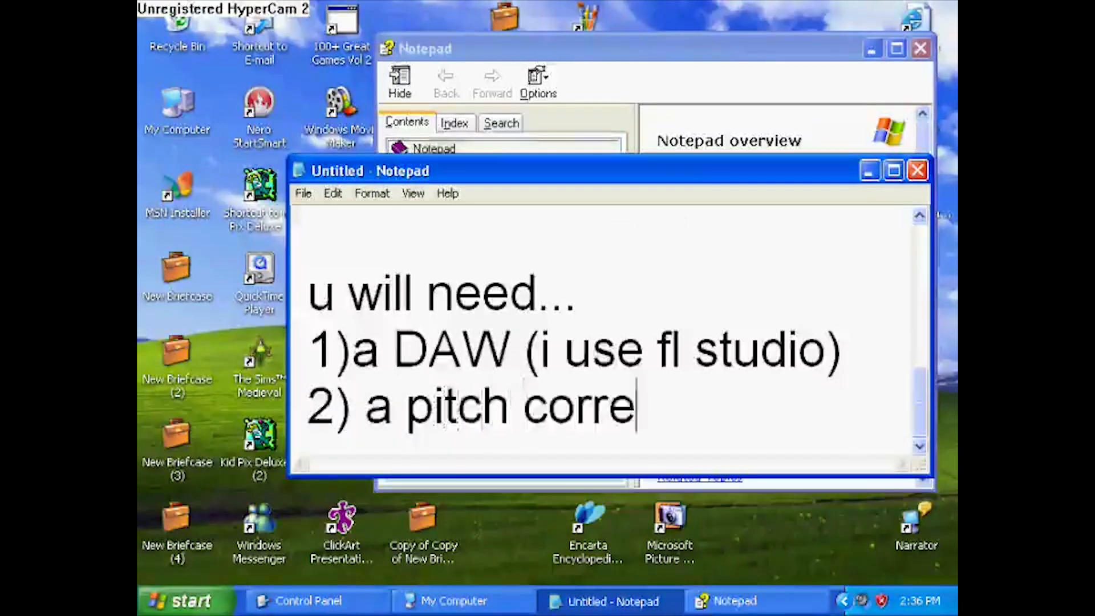
{"action": "type", "text": "ction software"}
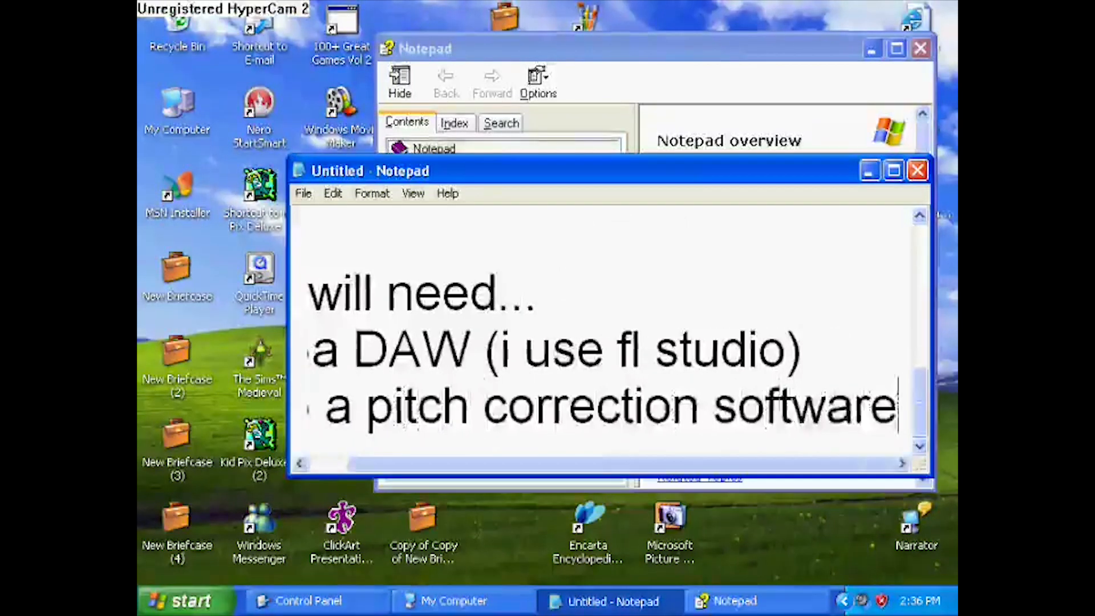
{"action": "key", "text": "Return"}
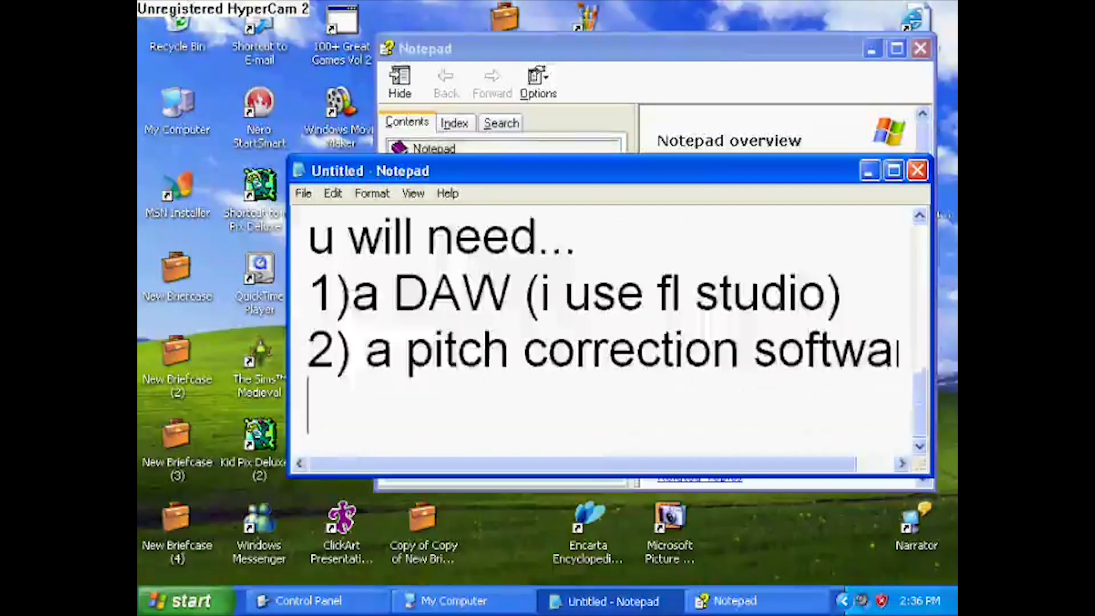
Step: Add the note "(i use newtone bc it comes with fl studio)" over two lines under the second requirement
{"action": "type", "text": "(i use new"}
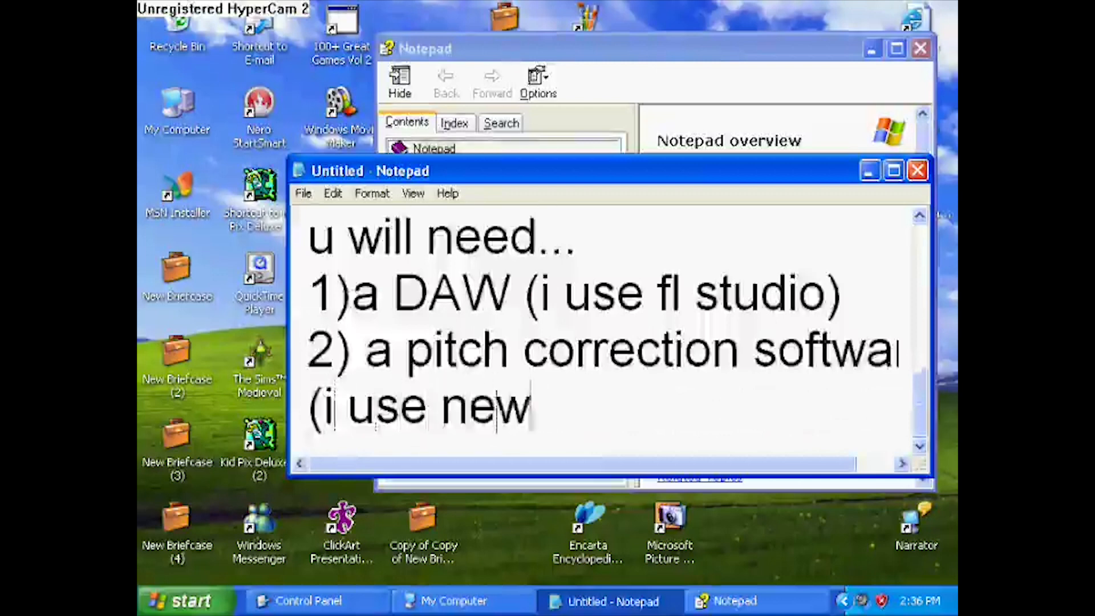
{"action": "type", "text": "tone bc it comes"}
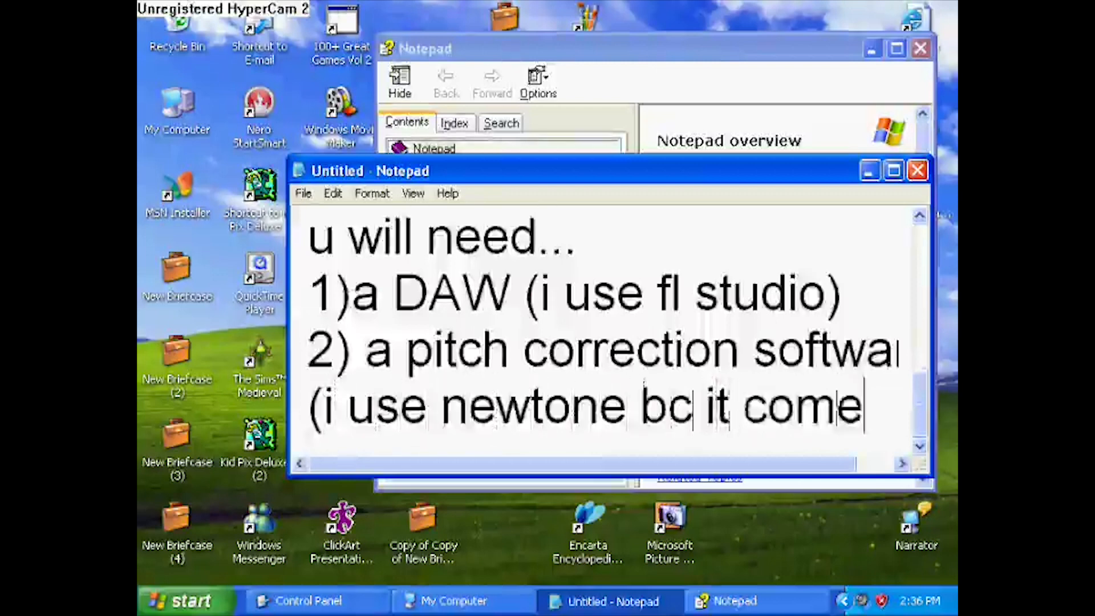
{"action": "key", "text": "Return"}
{"action": "type", "text": "with fl studio)"}
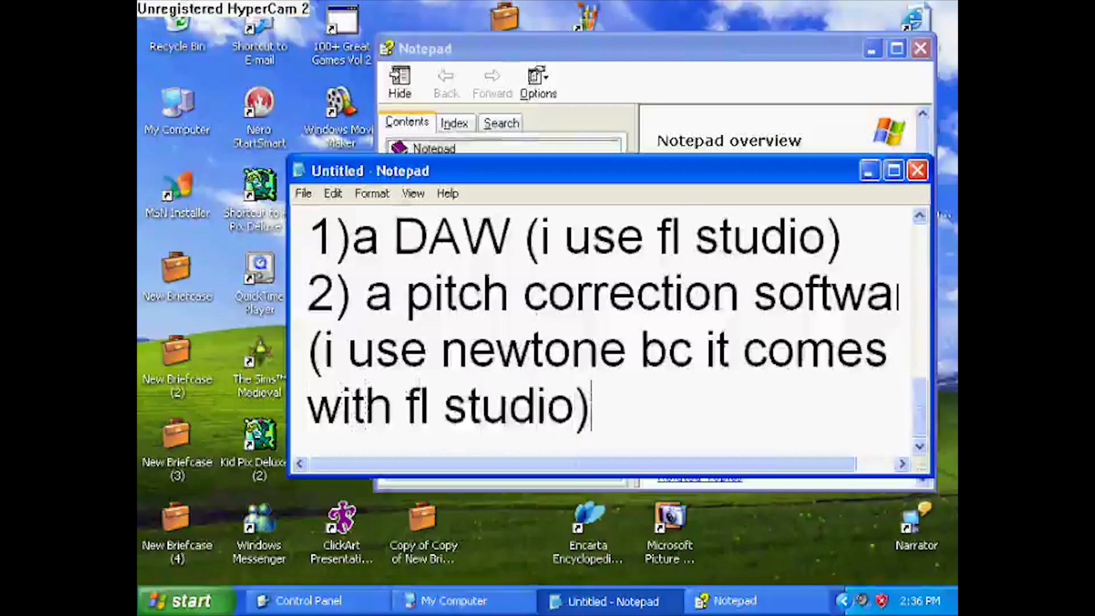
Step: Enter the third requirement on a new line as "3) a song!!!"
{"action": "key", "text": "Return"}
{"action": "type", "text": "3)"}
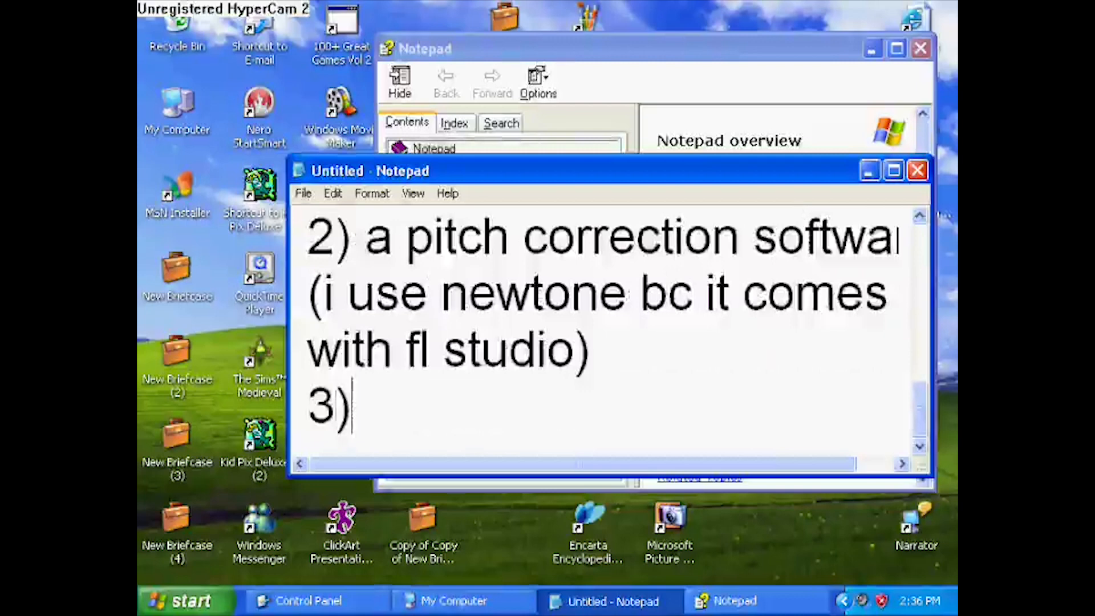
{"action": "type", "text": " a song!!!!!!"}
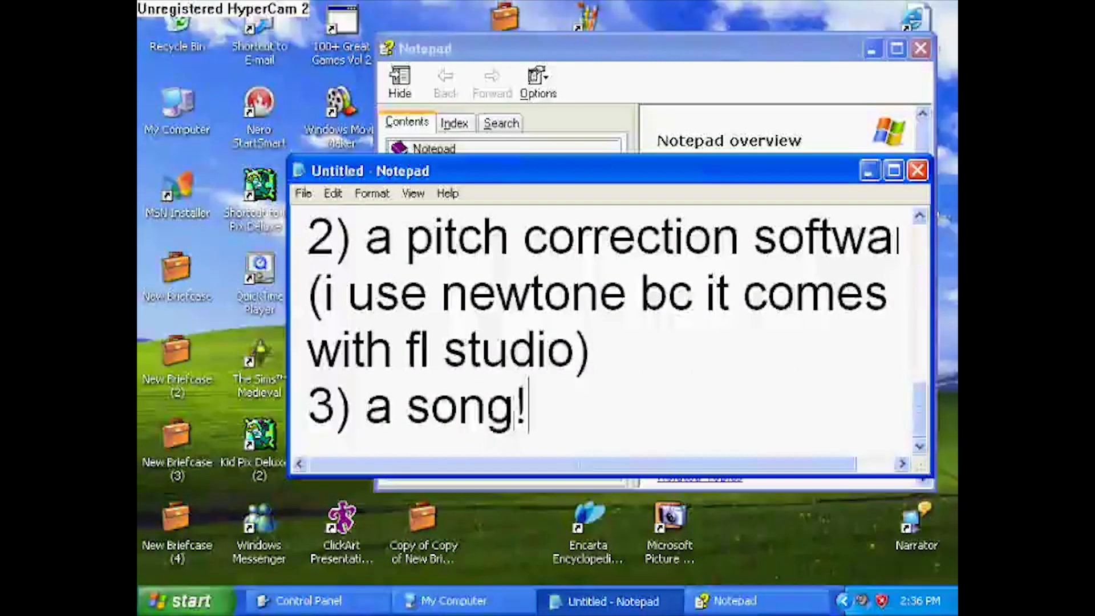
{"action": "type", "text": "!!"}
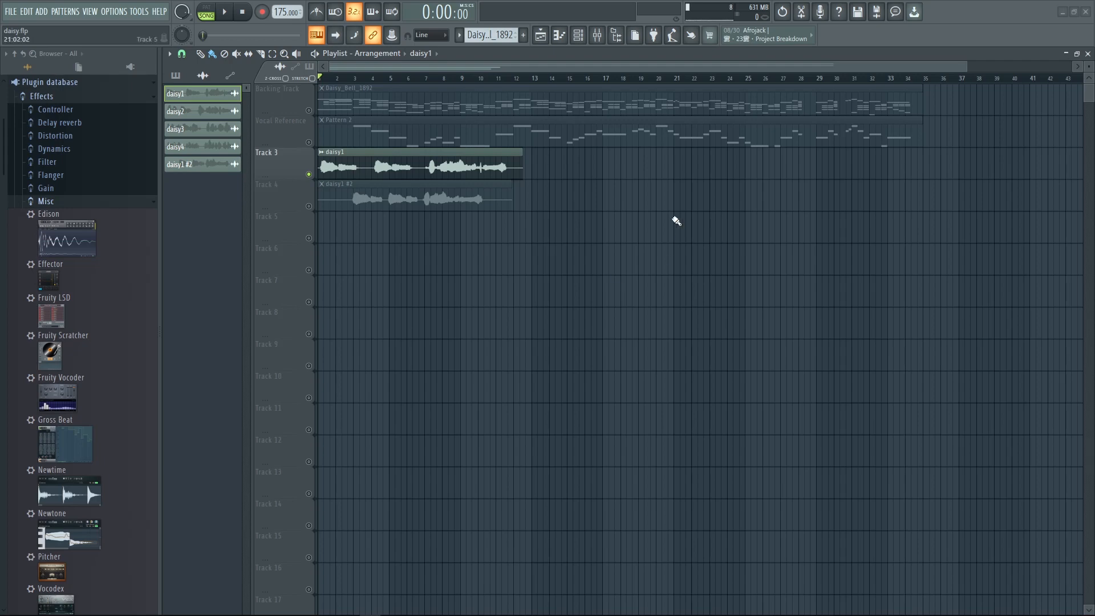
Step: In the FL Studio playlist, stop playback and take Track 3 out of solo so all tracks are enabled
{"action": "mouse_move", "coordinate": [610, 606]}
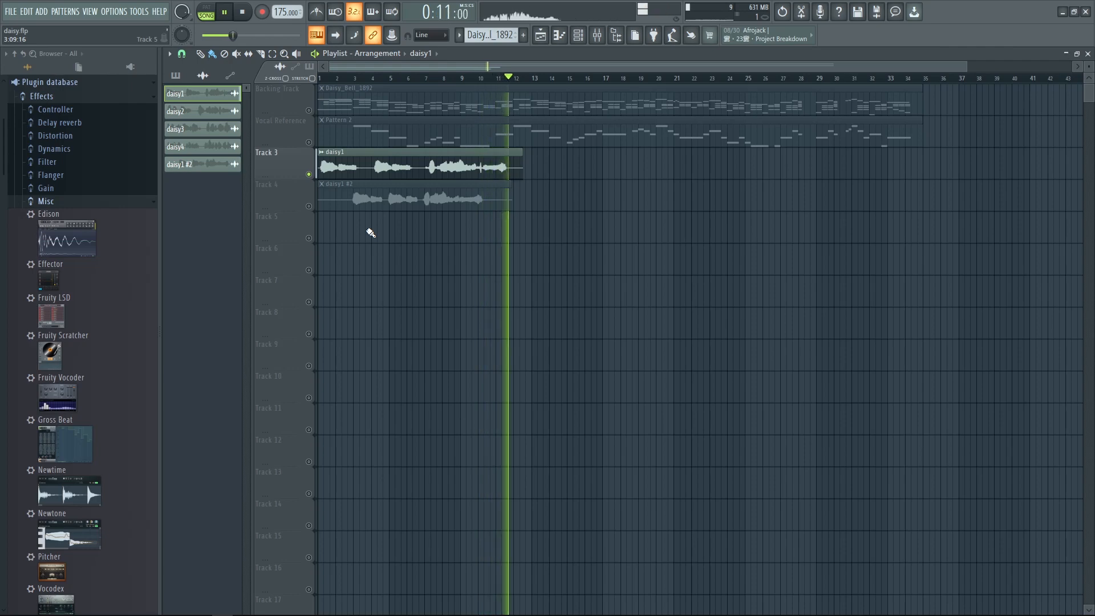
{"action": "key", "text": "space"}
{"action": "left_click", "coordinate": [310, 174]}
{"action": "left_click", "coordinate": [309, 174]}
{"action": "right_click", "coordinate": [309, 174]}
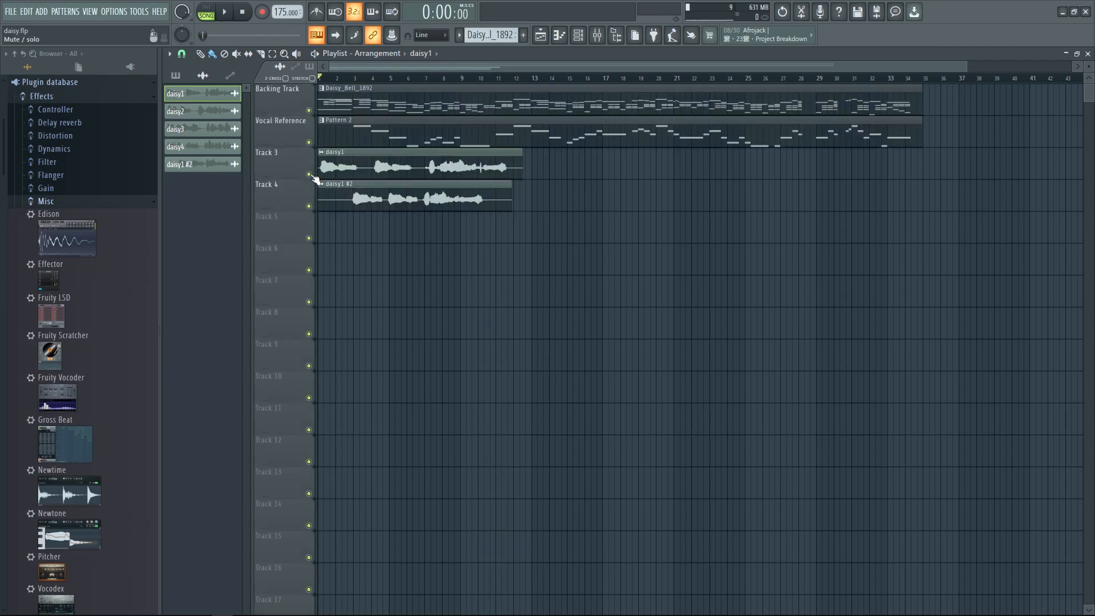
Step: Mute Track 3 and the Vocal Reference track, and play the backing track together with the daisy1 #2 clip
{"action": "left_click", "coordinate": [309, 174]}
{"action": "left_click", "coordinate": [309, 142]}
{"action": "key", "text": "space"}
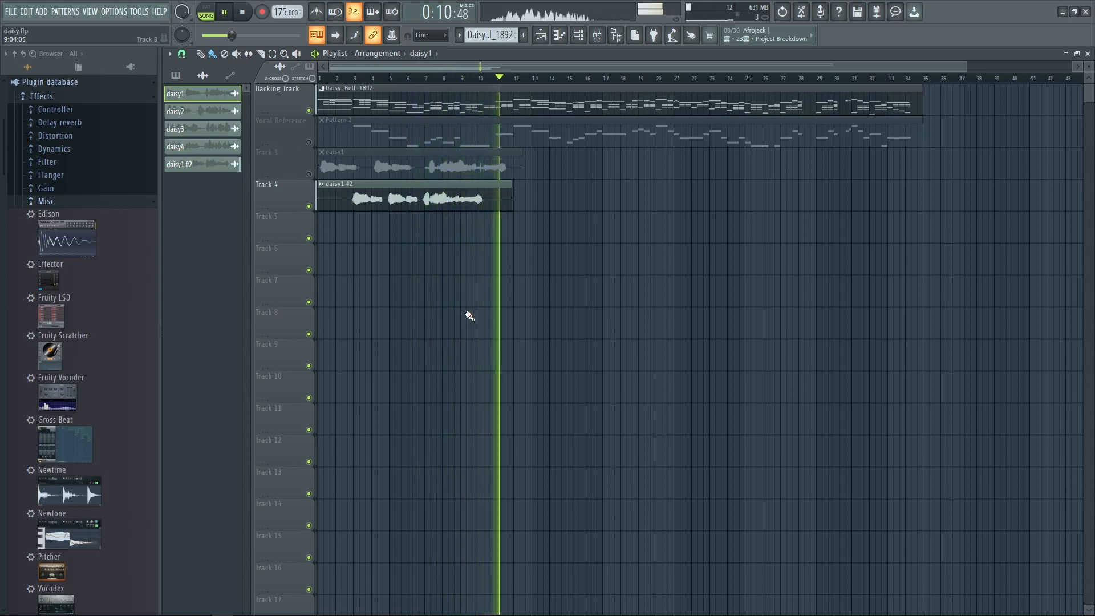
Step: Stop playback and place the daisy2, daisy3 and daisy4 clips at the start of Tracks 5, 6 and 7
{"action": "key", "text": "space"}
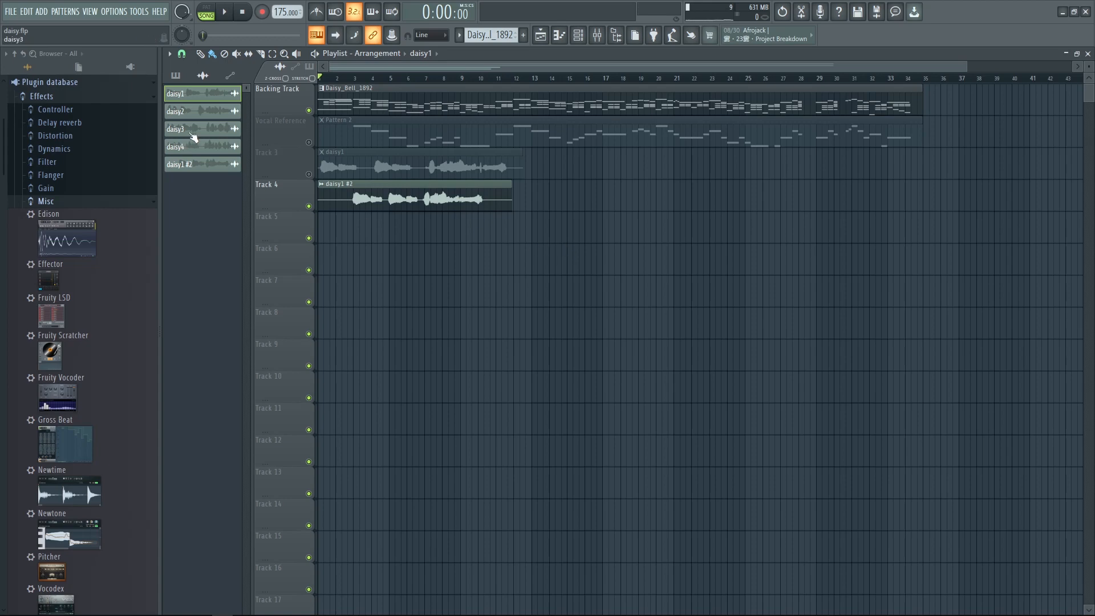
{"action": "left_click", "coordinate": [205, 116]}
{"action": "left_click", "coordinate": [201, 151], "text": "shift"}
{"action": "left_click_drag", "start_coordinate": [200, 115], "coordinate": [344, 246]}
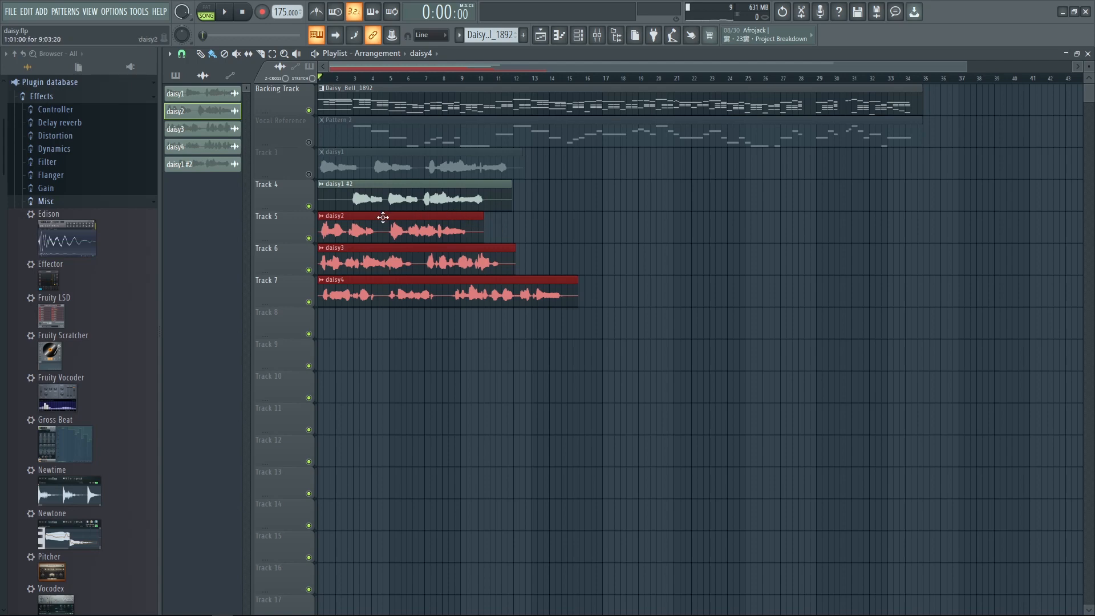
Step: Solo Track 5, play the daisy2 clip on its own and stop playback
{"action": "right_click", "coordinate": [310, 237]}
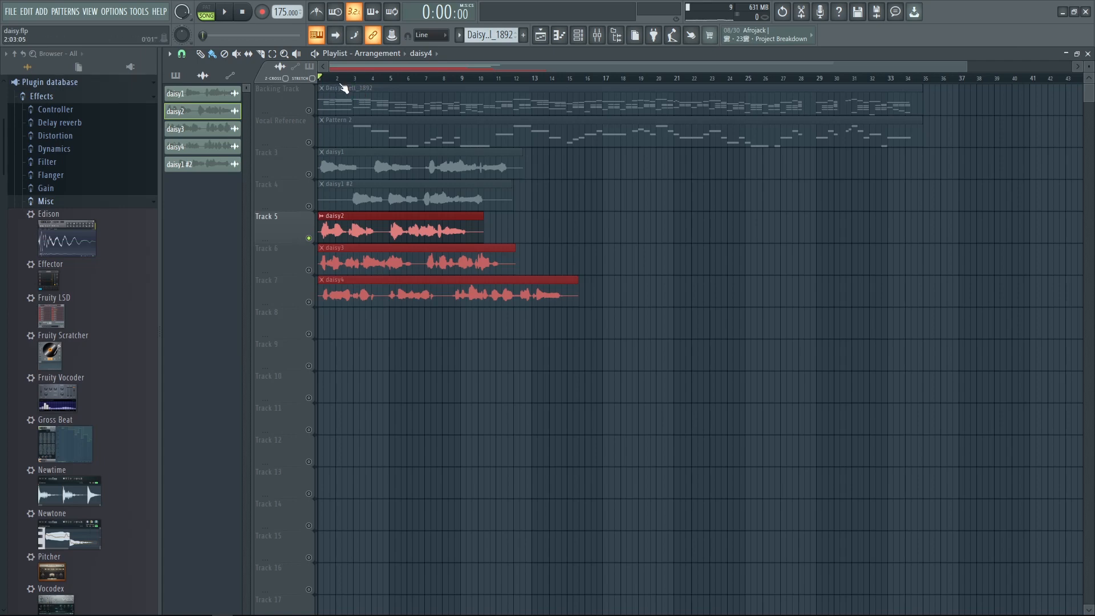
{"action": "key", "text": "space"}
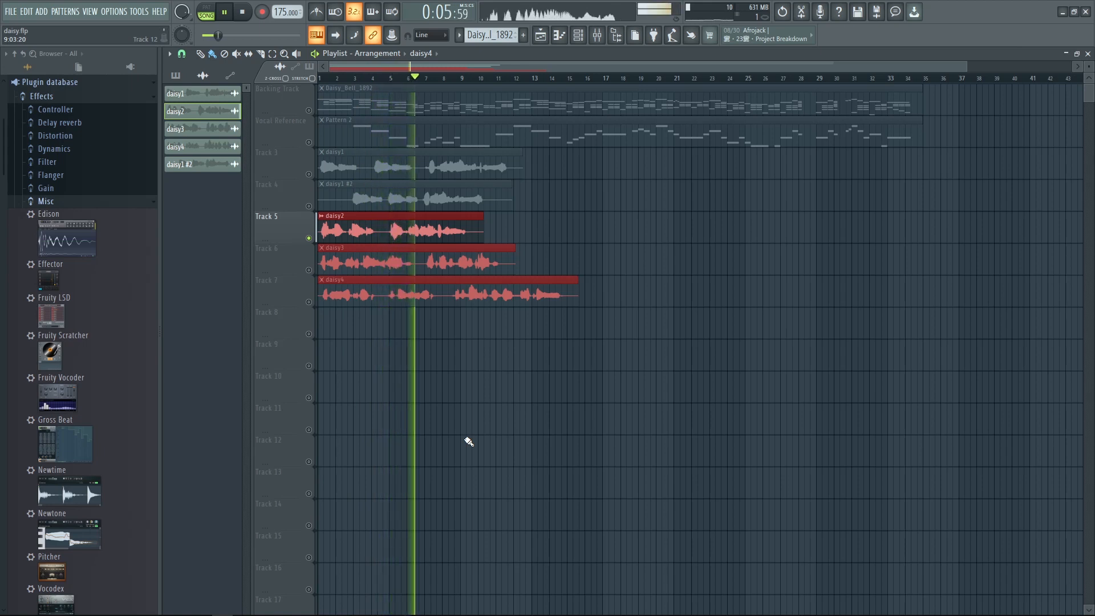
{"action": "key", "text": "space"}
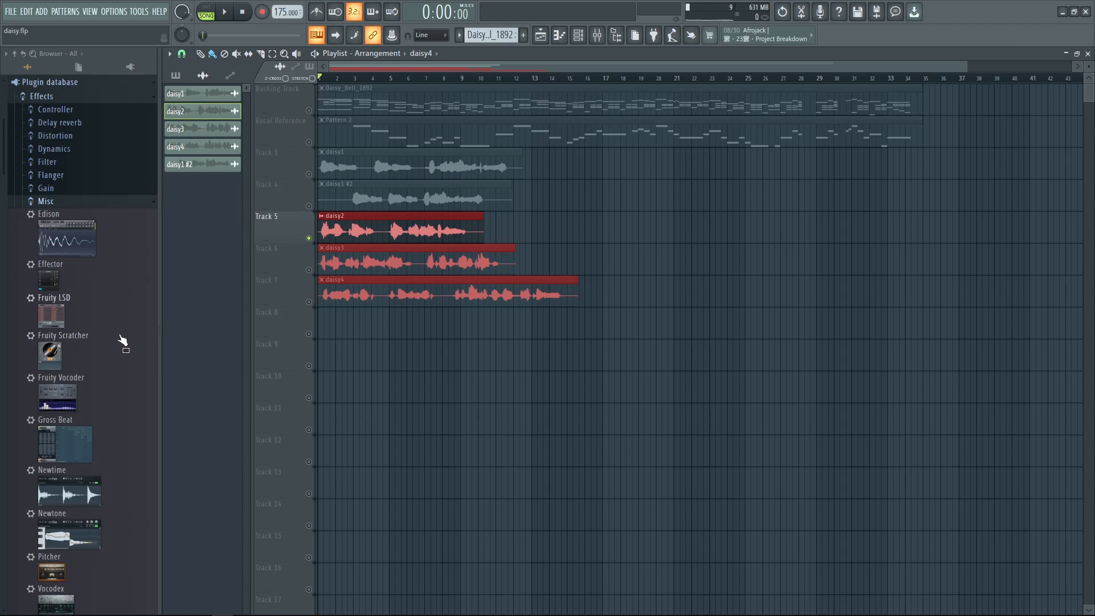
Step: Open the mixer and load a second Newtone effect into Slot 2 of Insert 2
{"action": "scroll", "coordinate": [98, 181], "scroll_direction": "down", "scroll_amount": 1}
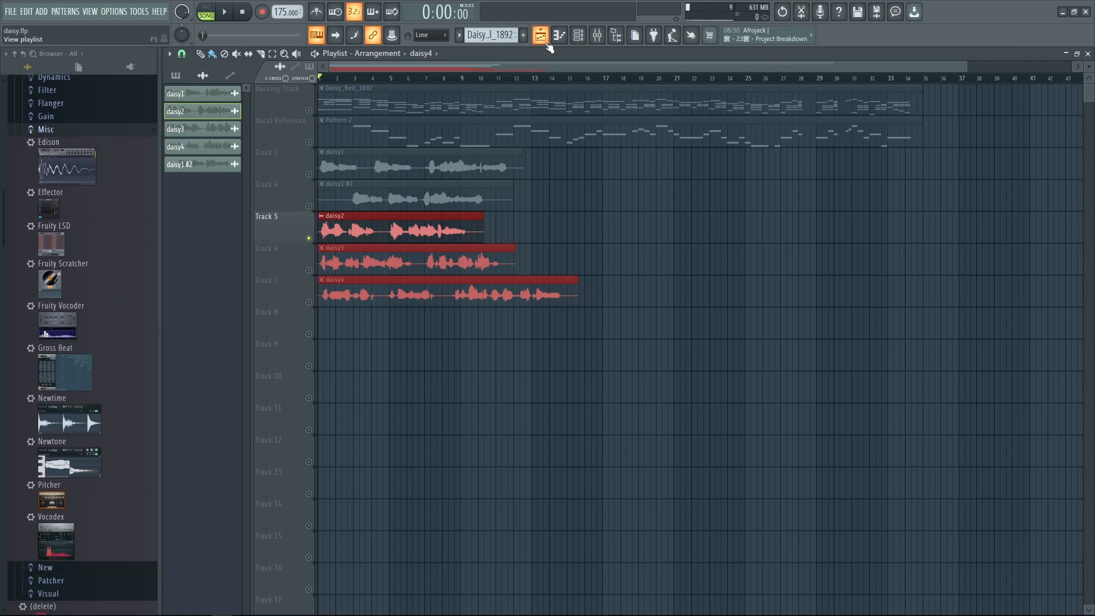
{"action": "left_click", "coordinate": [596, 36]}
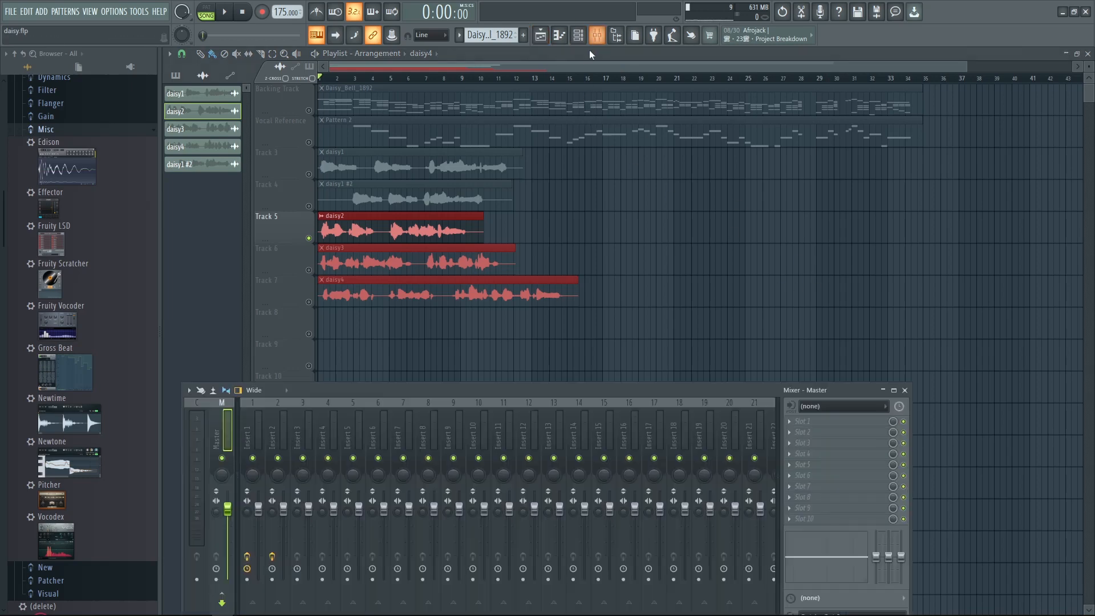
{"action": "left_click_drag", "start_coordinate": [341, 393], "coordinate": [322, 225]}
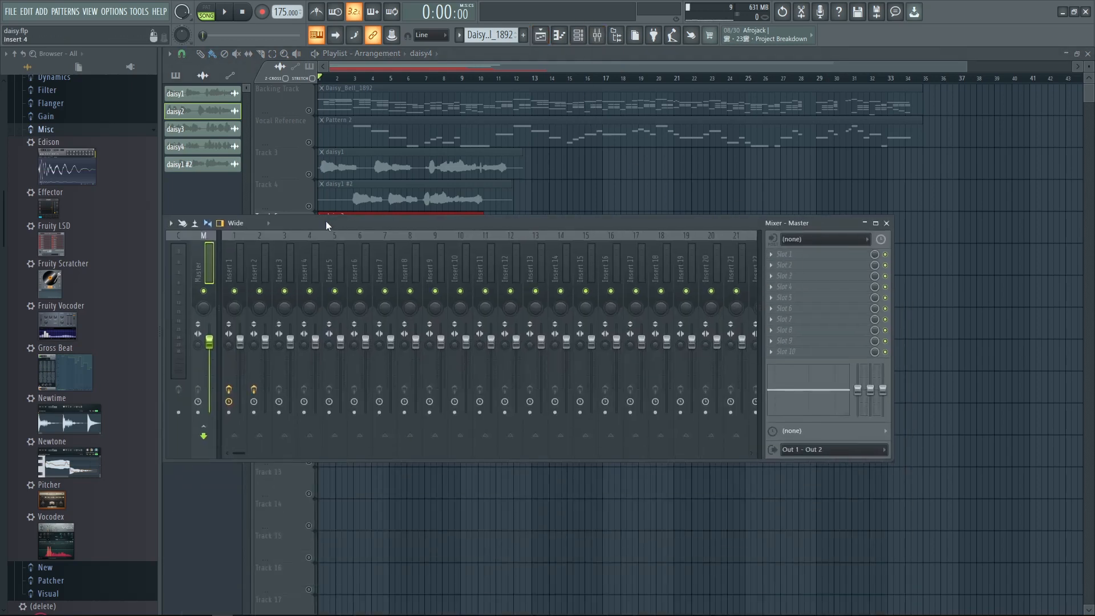
{"action": "left_click", "coordinate": [237, 239]}
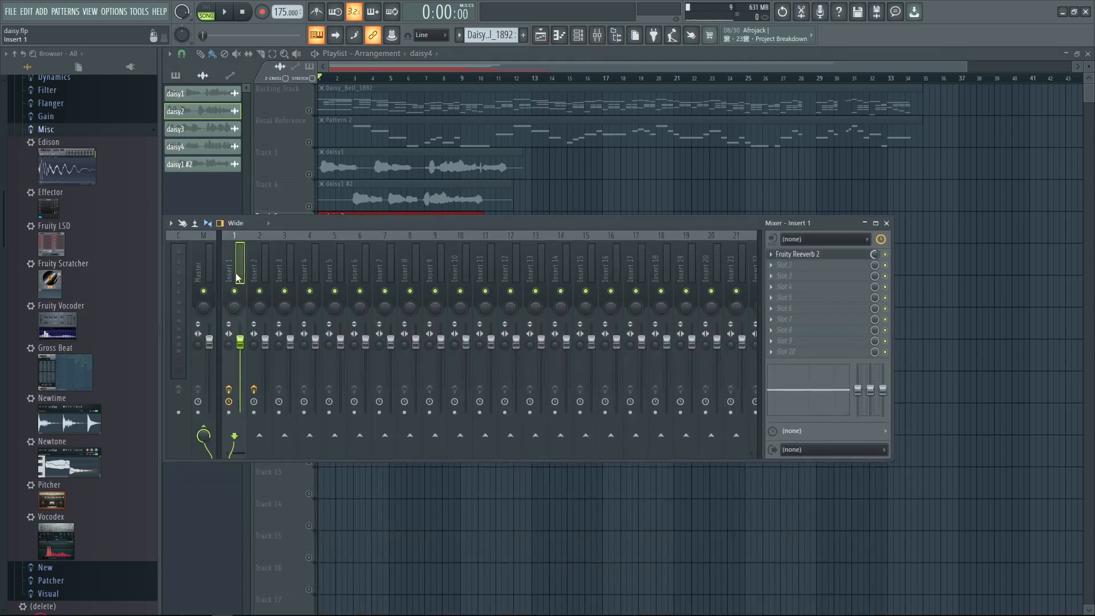
{"action": "left_click", "coordinate": [271, 268]}
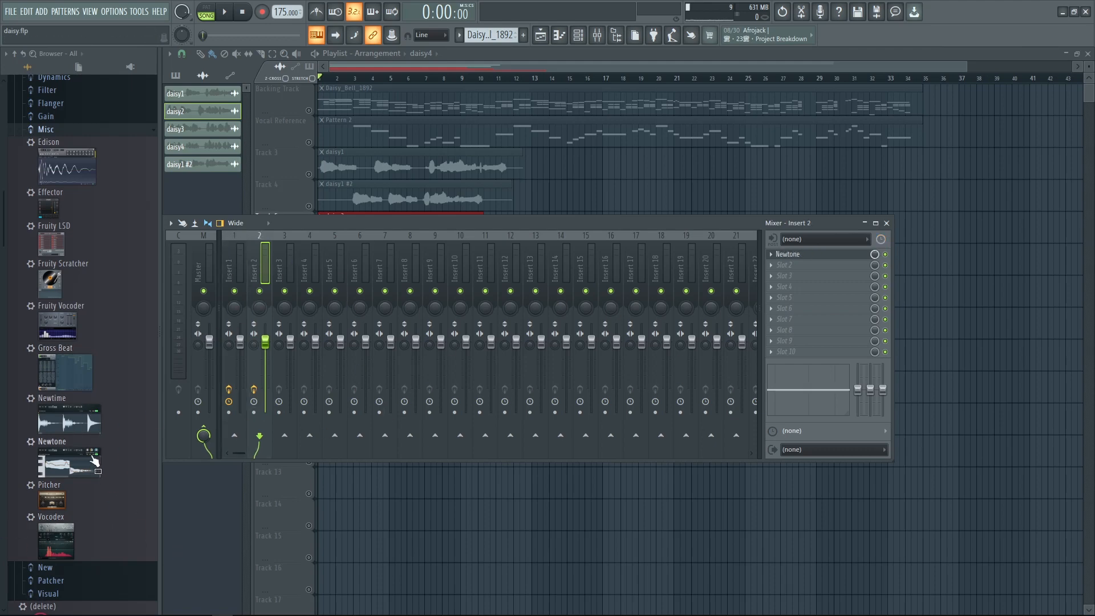
{"action": "left_click_drag", "start_coordinate": [42, 470], "coordinate": [790, 265]}
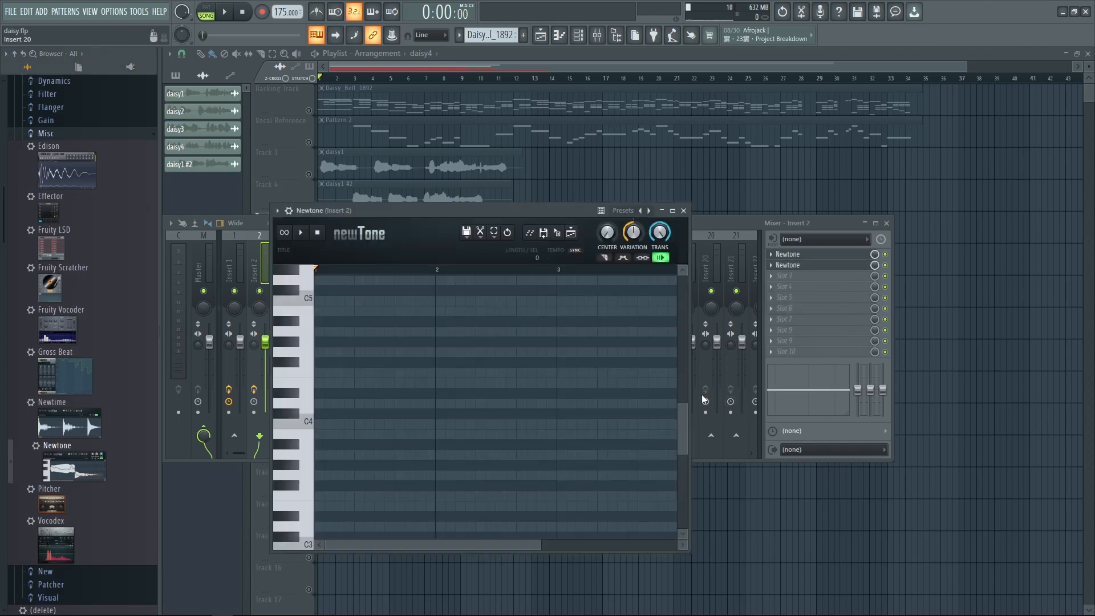
Step: Move the Newtone and mixer windows apart and minimize the playlist to uncover the channel rack
{"action": "left_click_drag", "start_coordinate": [562, 211], "coordinate": [541, 69]}
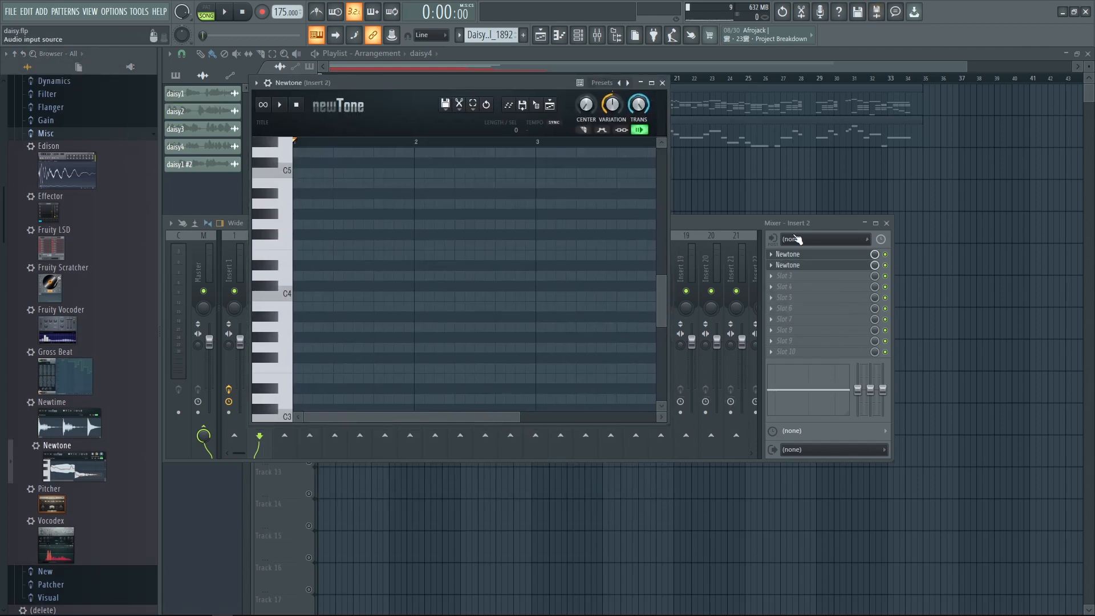
{"action": "left_click_drag", "start_coordinate": [690, 226], "coordinate": [832, 432]}
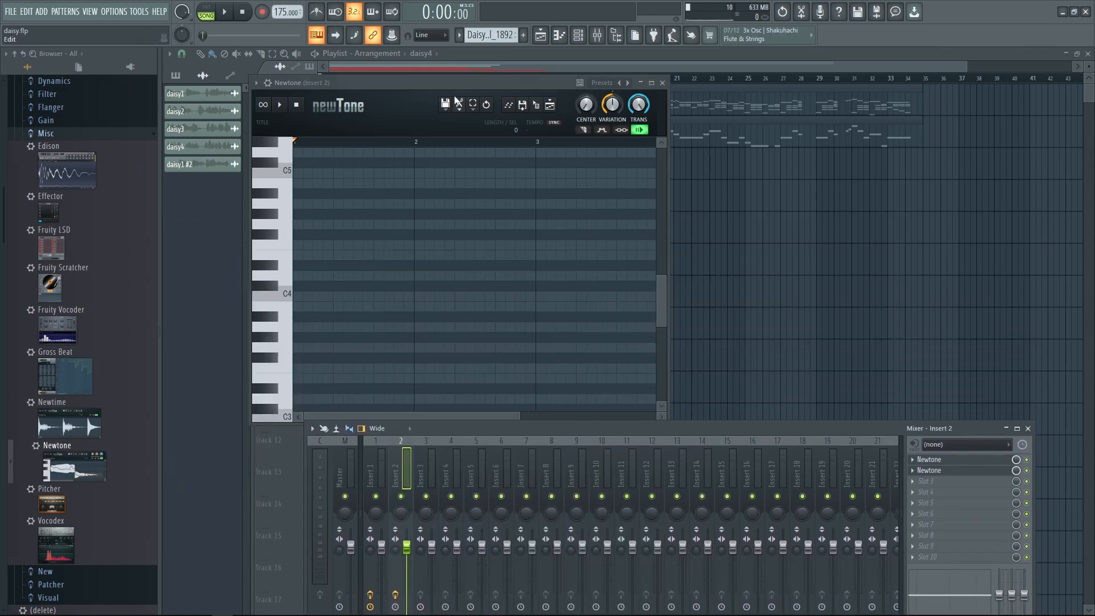
{"action": "left_click_drag", "start_coordinate": [456, 83], "coordinate": [839, 161]}
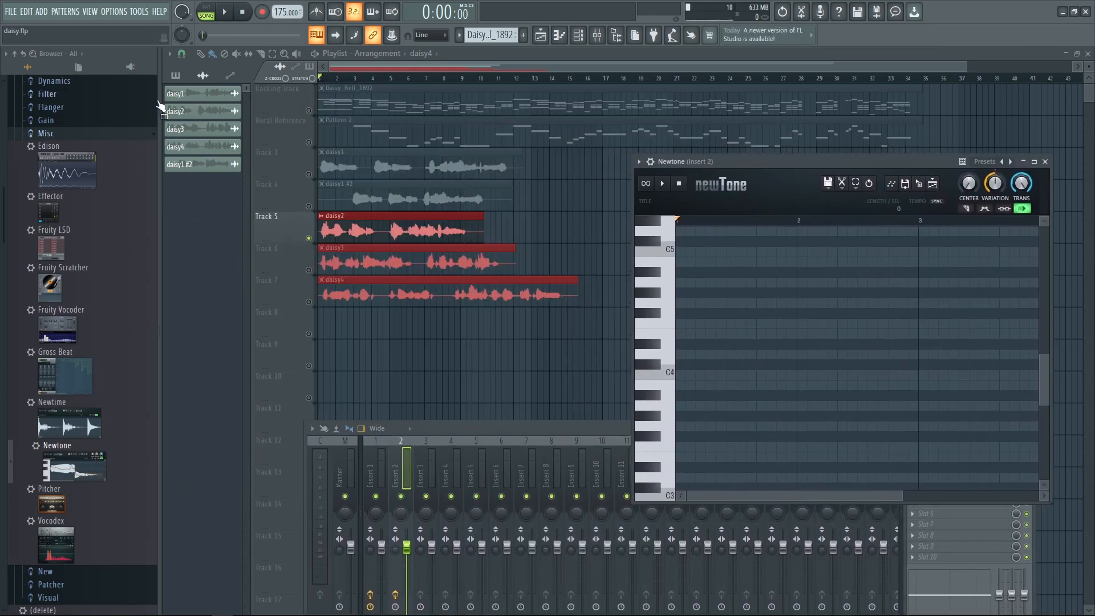
{"action": "left_click", "coordinate": [206, 115]}
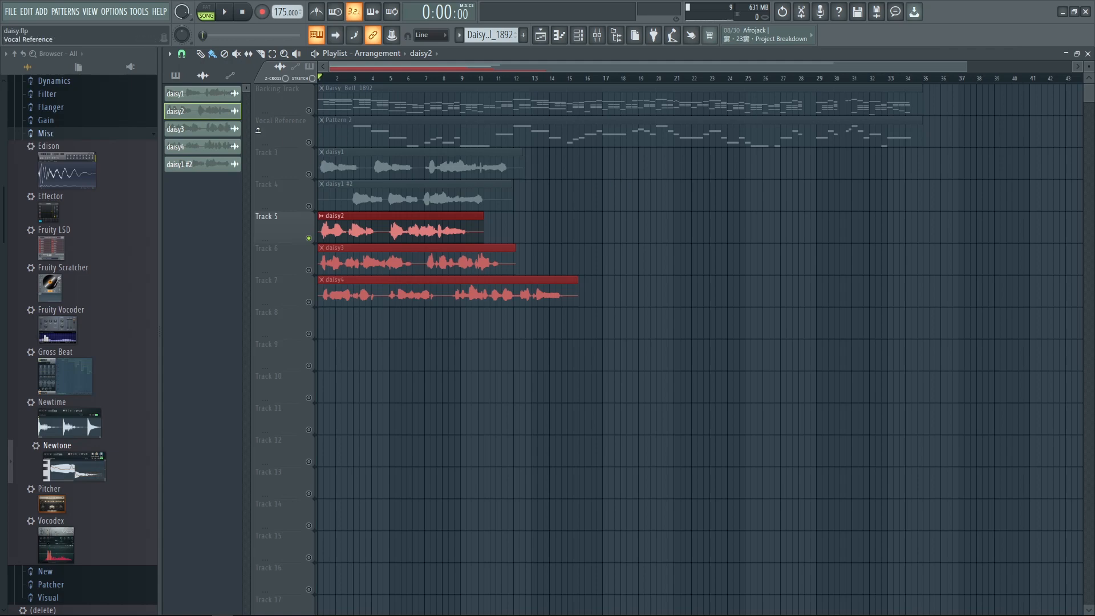
{"action": "left_click", "coordinate": [1066, 53]}
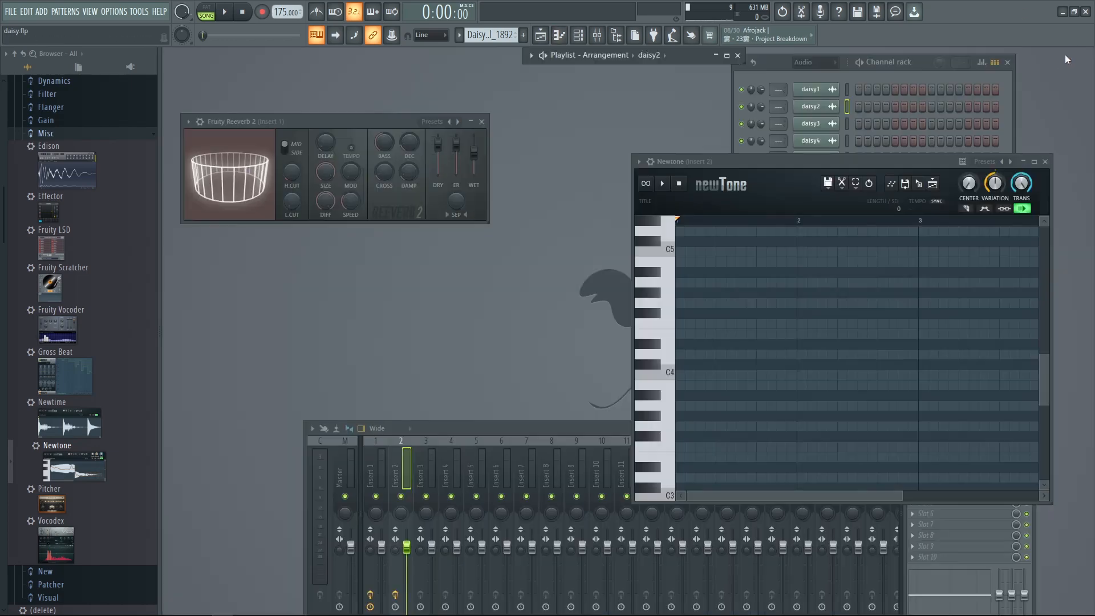
Step: Open the daisy2 sample's channel settings and load its waveform into Newtone
{"action": "left_click", "coordinate": [811, 107]}
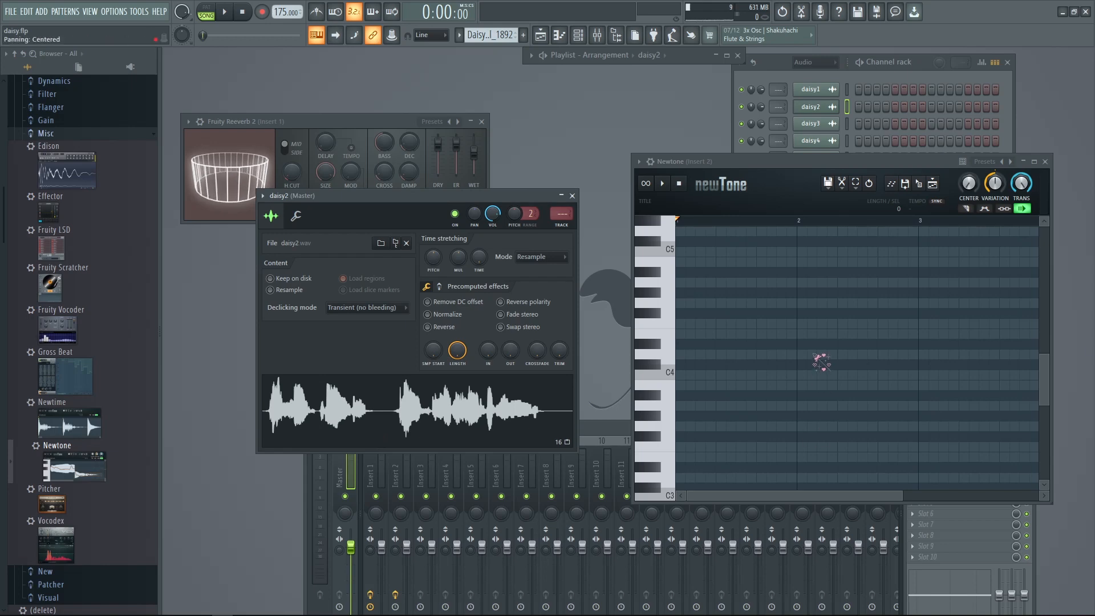
{"action": "left_click_drag", "start_coordinate": [284, 430], "coordinate": [771, 299]}
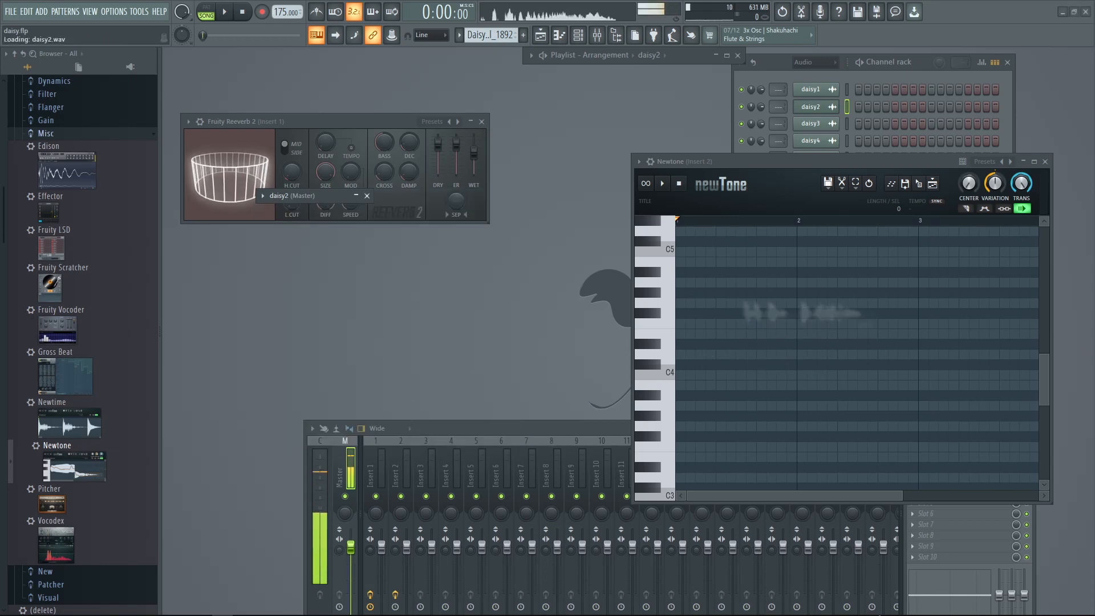
{"action": "right_click", "coordinate": [879, 612]}
Step: Reposition and enlarge the Newtone window so the whole daisy2 phrase fits in its note editor
{"action": "left_click_drag", "start_coordinate": [754, 160], "coordinate": [343, 73]}
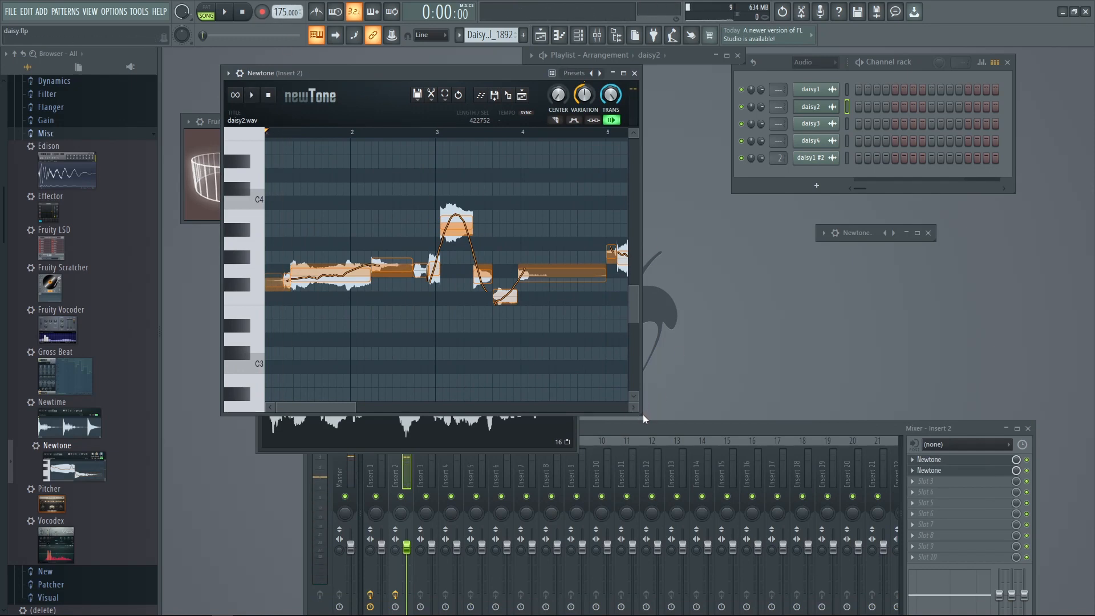
{"action": "left_click_drag", "start_coordinate": [641, 416], "coordinate": [997, 507]}
{"action": "scroll", "coordinate": [679, 359], "scroll_direction": "down", "scroll_amount": 2}
{"action": "scroll", "coordinate": [476, 386], "scroll_direction": "up", "scroll_amount": 3}
{"action": "scroll", "coordinate": [513, 319], "scroll_direction": "down", "scroll_amount": 3}
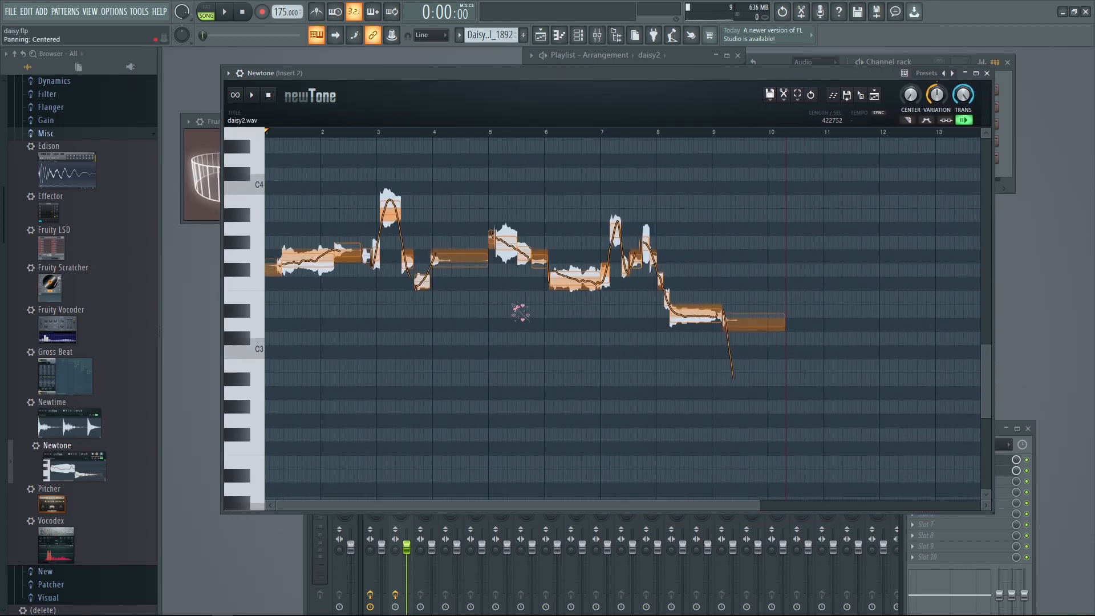
Step: Play the daisy2 vocal in Newtone from near its beginning, then stop it and view its detected notes
{"action": "left_click", "coordinate": [280, 133]}
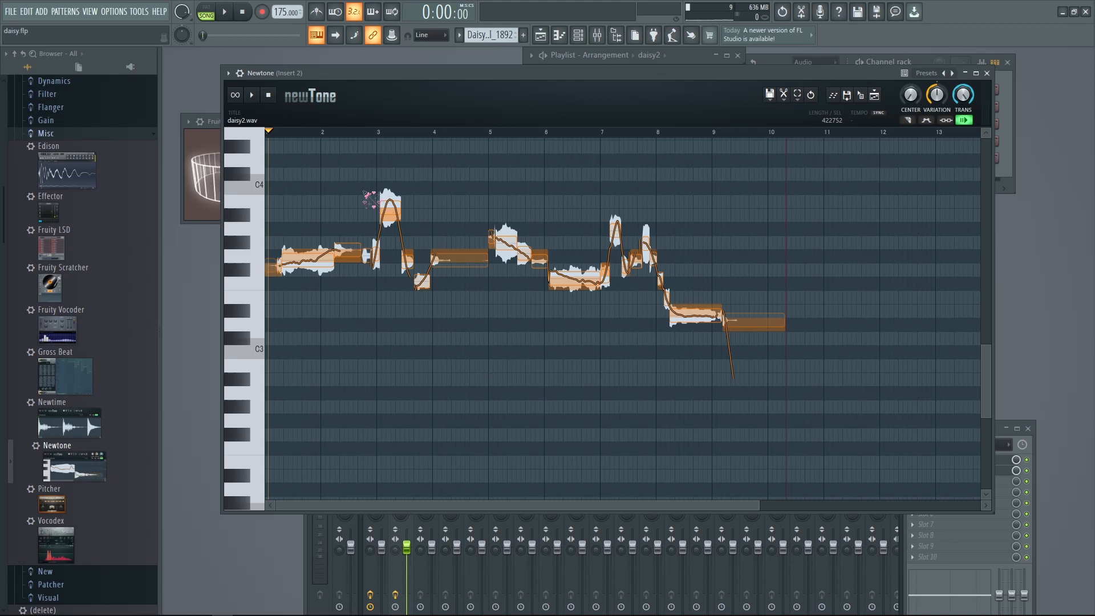
{"action": "left_click", "coordinate": [292, 134]}
{"action": "key", "text": "space"}
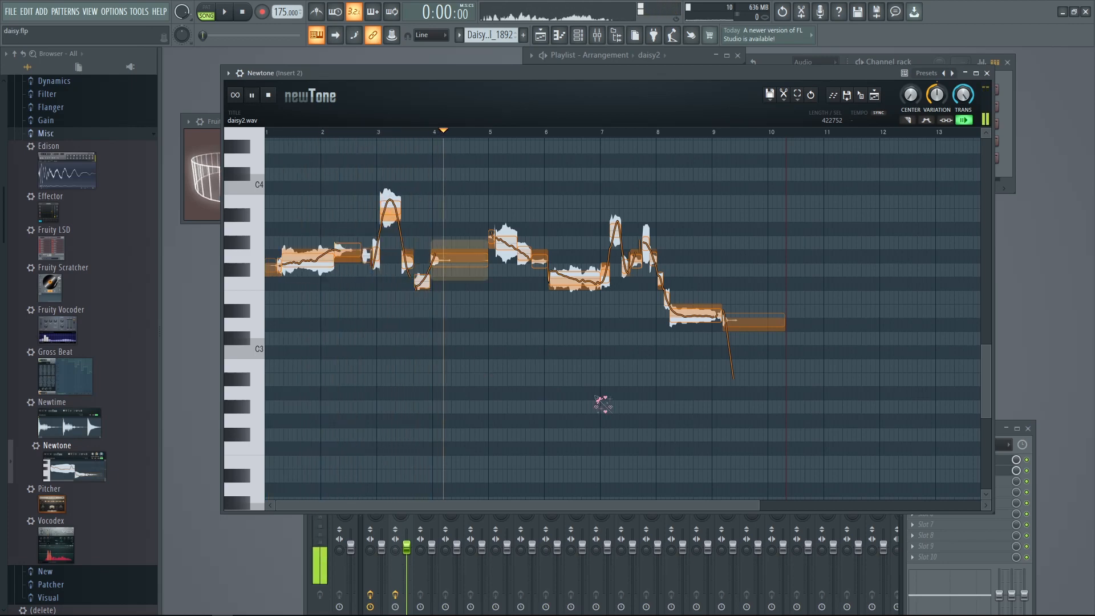
{"action": "key", "text": "space"}
{"action": "scroll", "coordinate": [475, 432], "scroll_direction": "up", "scroll_amount": 3}
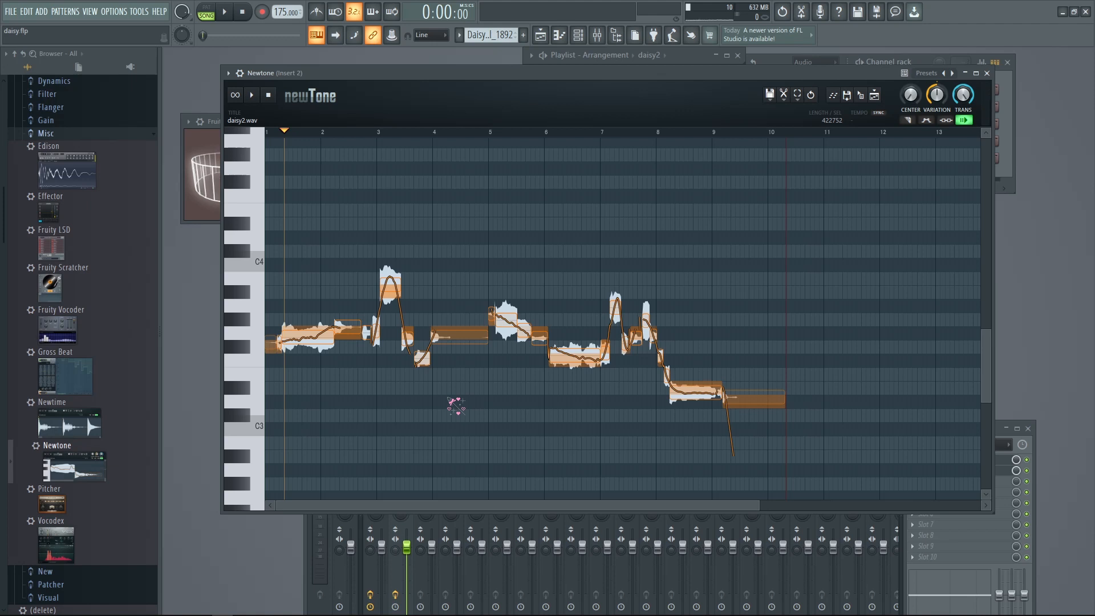
{"action": "scroll", "coordinate": [513, 371], "scroll_direction": "down", "scroll_amount": 2}
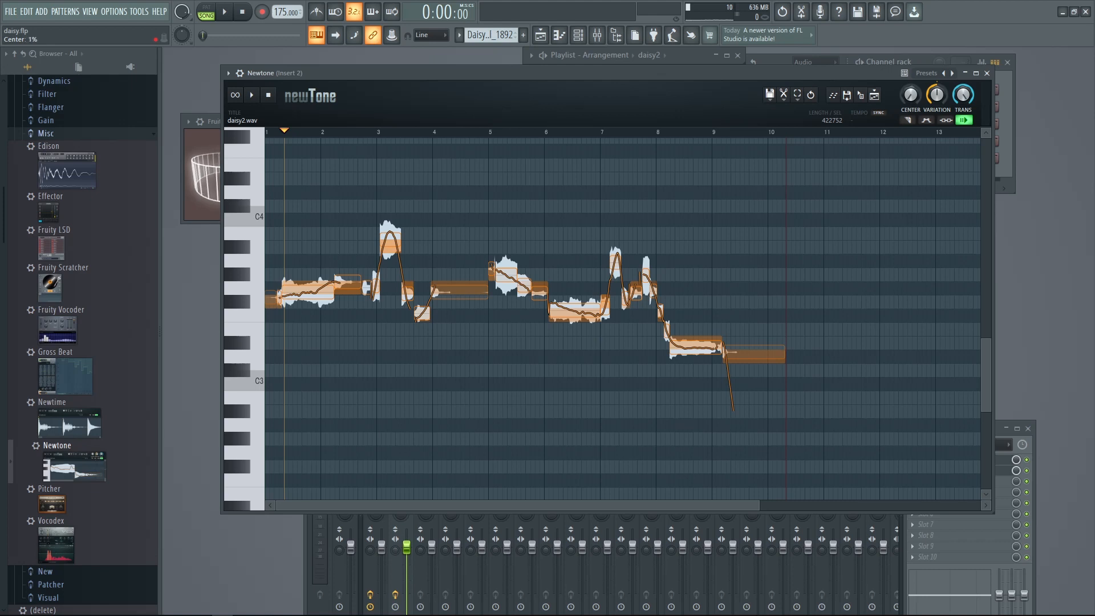
Step: Try Center at its maximum while shifting the first long note up in pitch, then return Center to its minimum
{"action": "left_click_drag", "start_coordinate": [911, 95], "coordinate": [911, 60]}
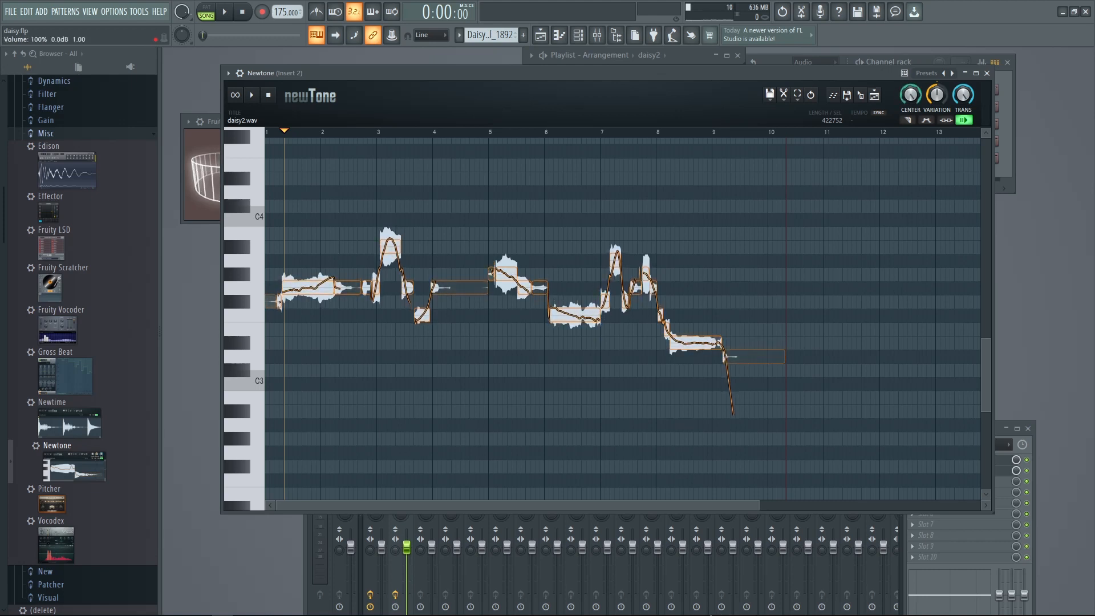
{"action": "left_click_drag", "start_coordinate": [323, 300], "coordinate": [322, 287]}
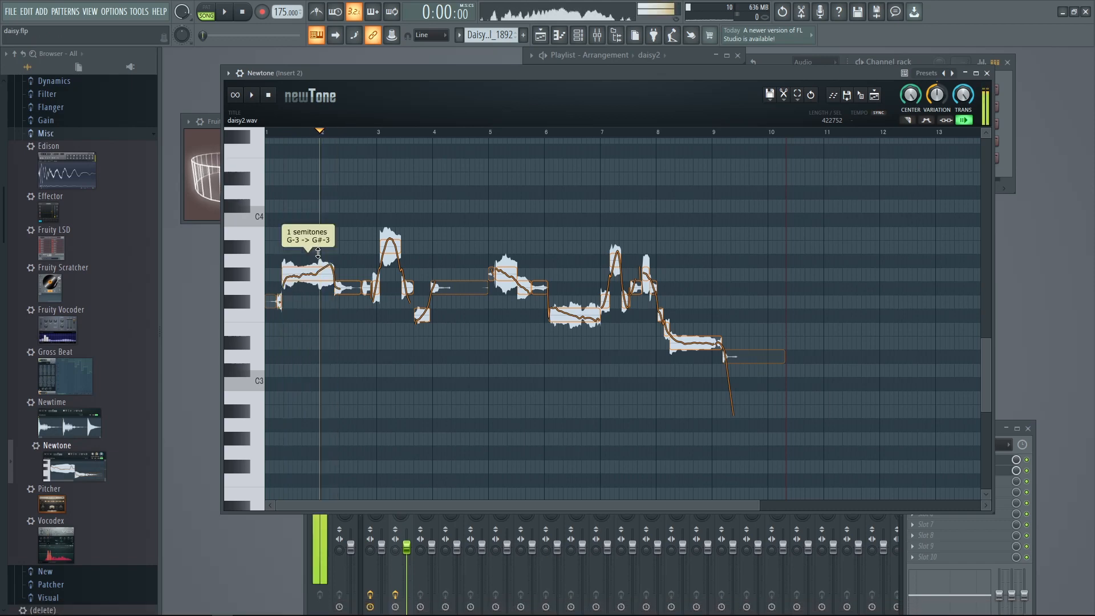
{"action": "left_click_drag", "start_coordinate": [907, 95], "coordinate": [907, 100]}
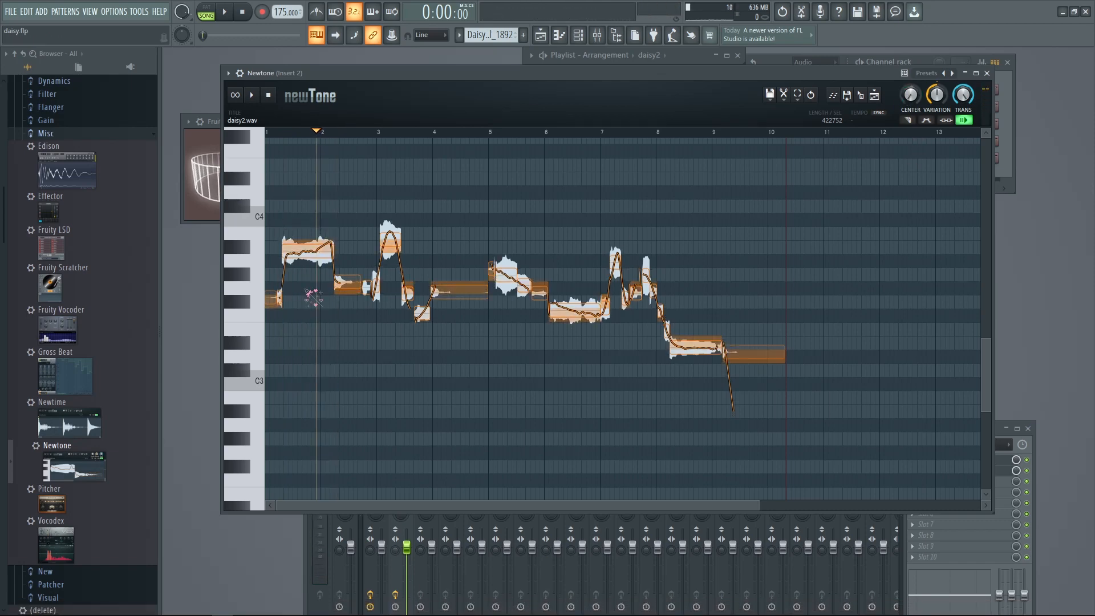
Step: Lower the first long note back down in line with the start of the phrase and set Center to its maximum
{"action": "left_click_drag", "start_coordinate": [314, 258], "coordinate": [314, 303]}
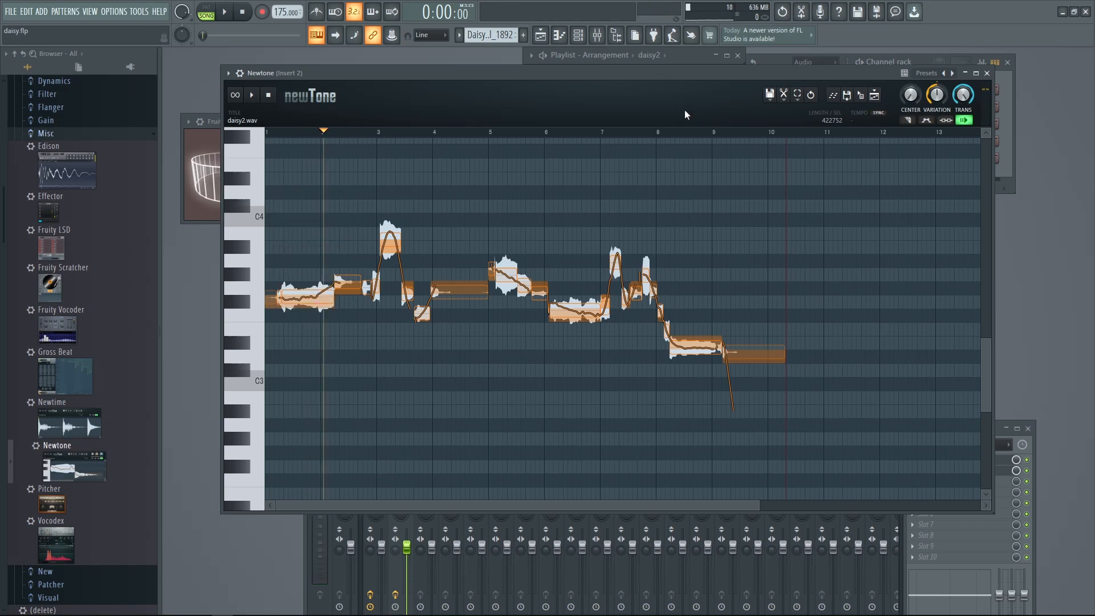
{"action": "left_click_drag", "start_coordinate": [911, 96], "coordinate": [910, 40]}
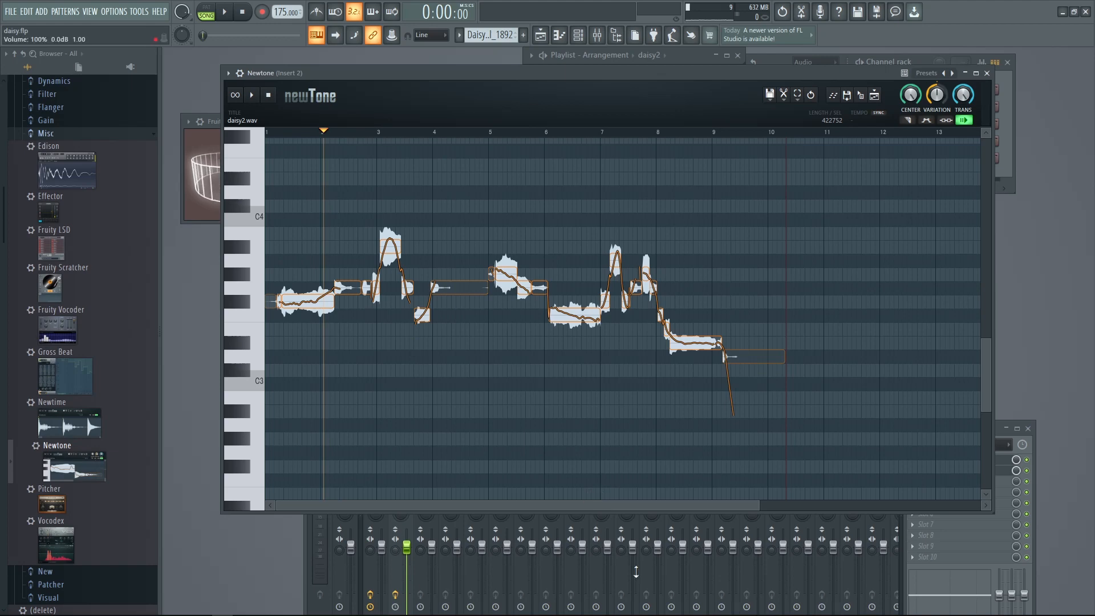
{"action": "mouse_move", "coordinate": [657, 507]}
{"action": "left_mouse_down"}
{"action": "mouse_move", "coordinate": [718, 507]}
{"action": "mouse_move", "coordinate": [659, 507]}
{"action": "left_mouse_up"}
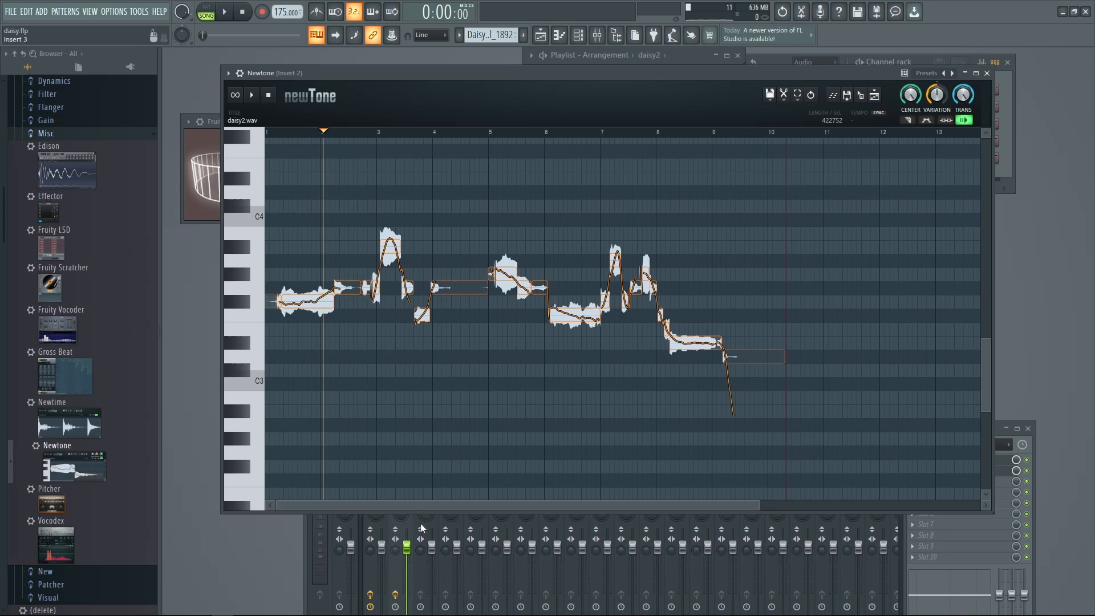
Step: Try Variation at its minimum and play the last part of the phrase in Newtone
{"action": "left_click", "coordinate": [578, 429]}
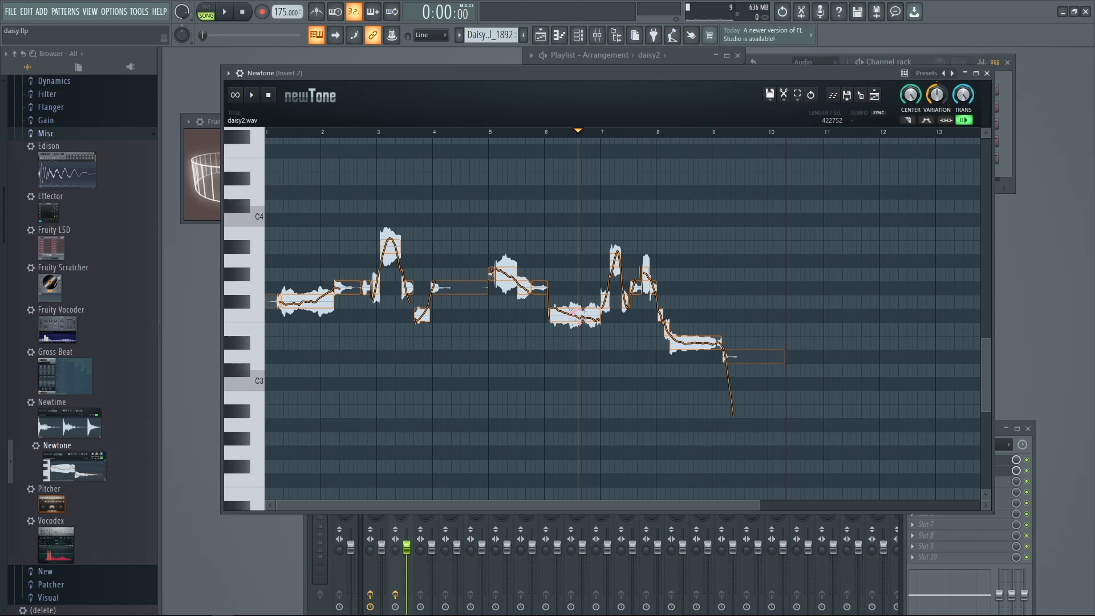
{"action": "left_click_drag", "start_coordinate": [937, 95], "coordinate": [934, 150]}
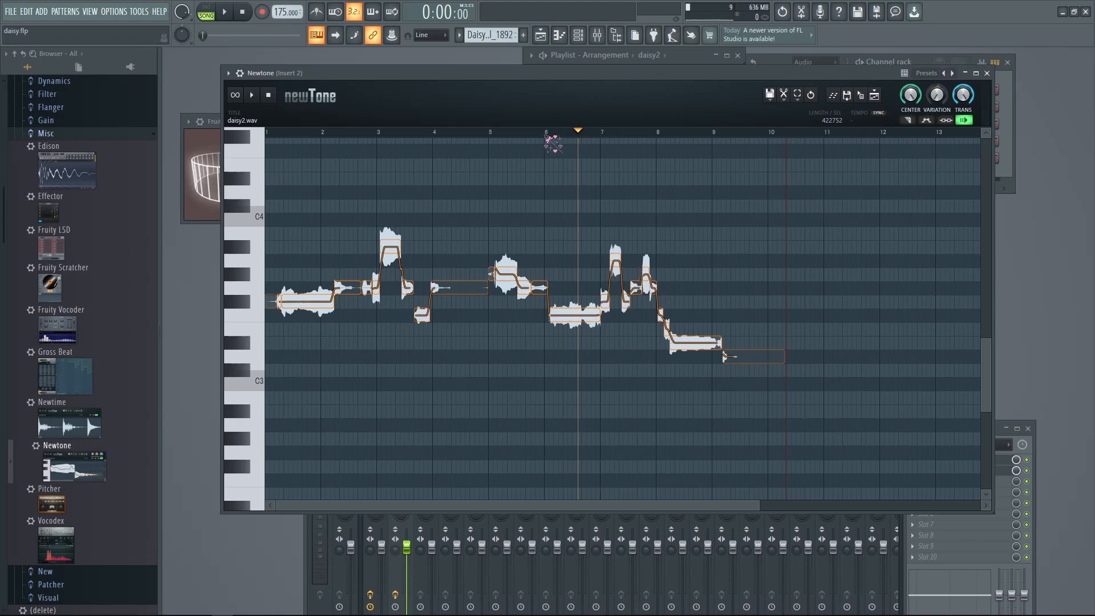
{"action": "left_click", "coordinate": [617, 132]}
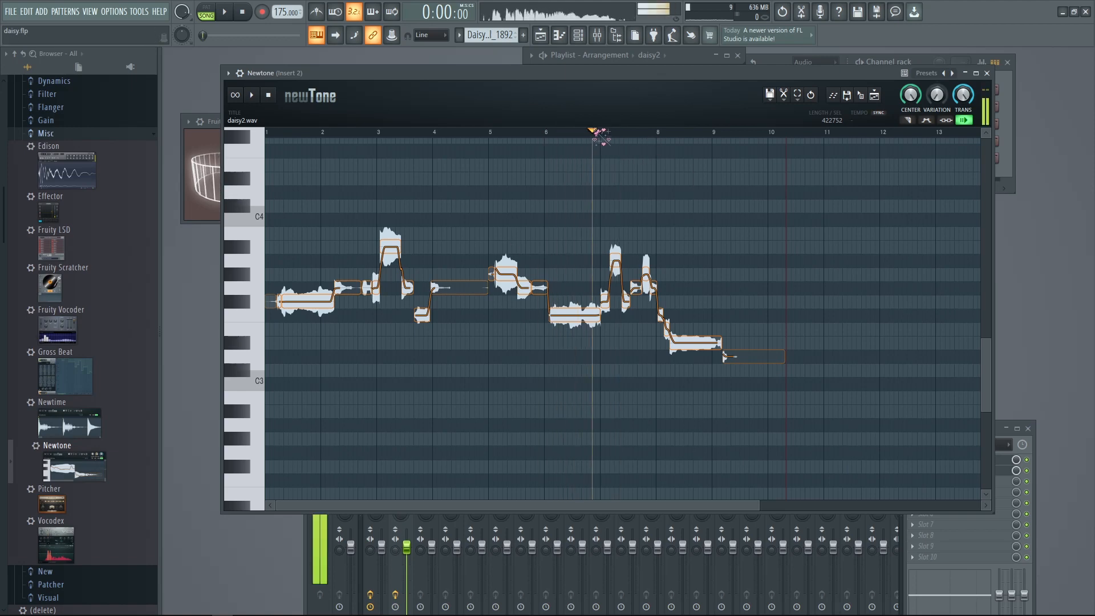
{"action": "key", "text": "space"}
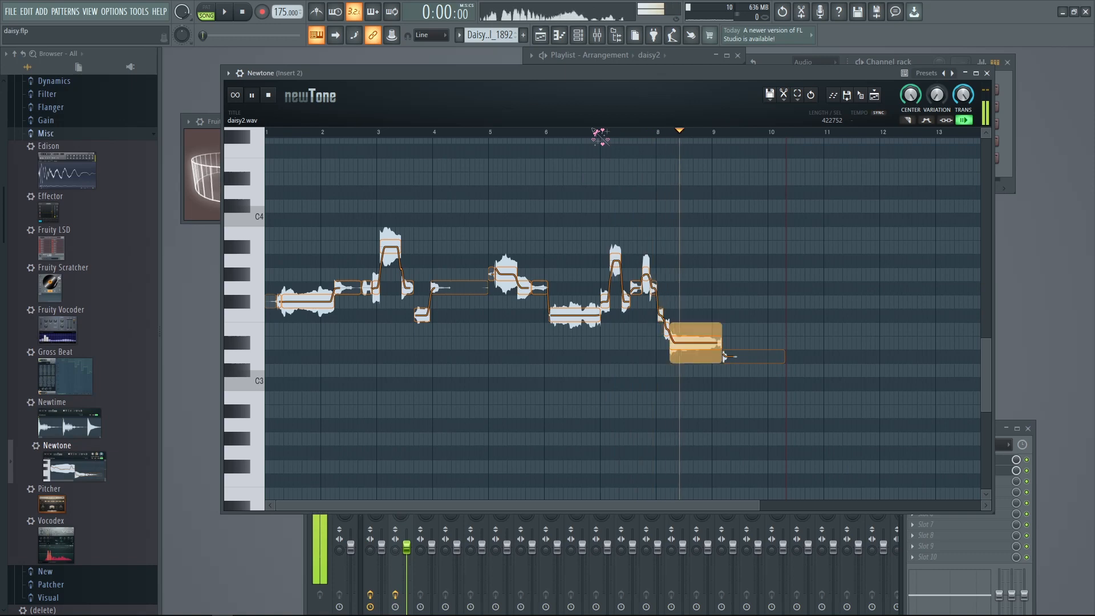
{"action": "key", "text": "space"}
Step: Try Variation at its maximum and play the daisy2 phrase in Newtone from about bar 6, then stop playback
{"action": "left_click_drag", "start_coordinate": [936, 98], "coordinate": [935, 29]}
{"action": "left_click", "coordinate": [556, 135]}
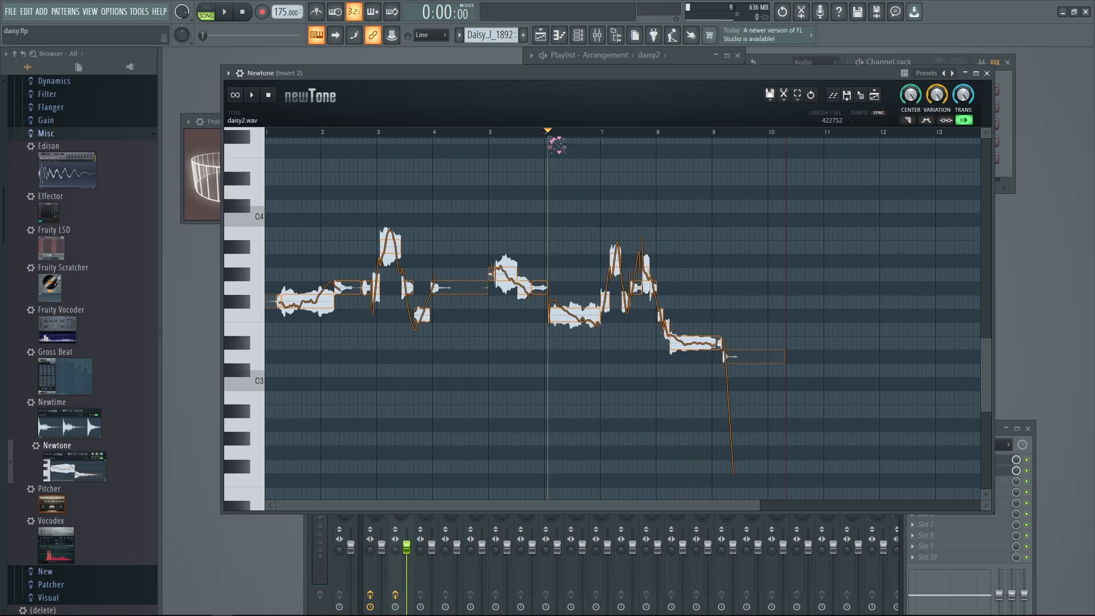
{"action": "key", "text": "space"}
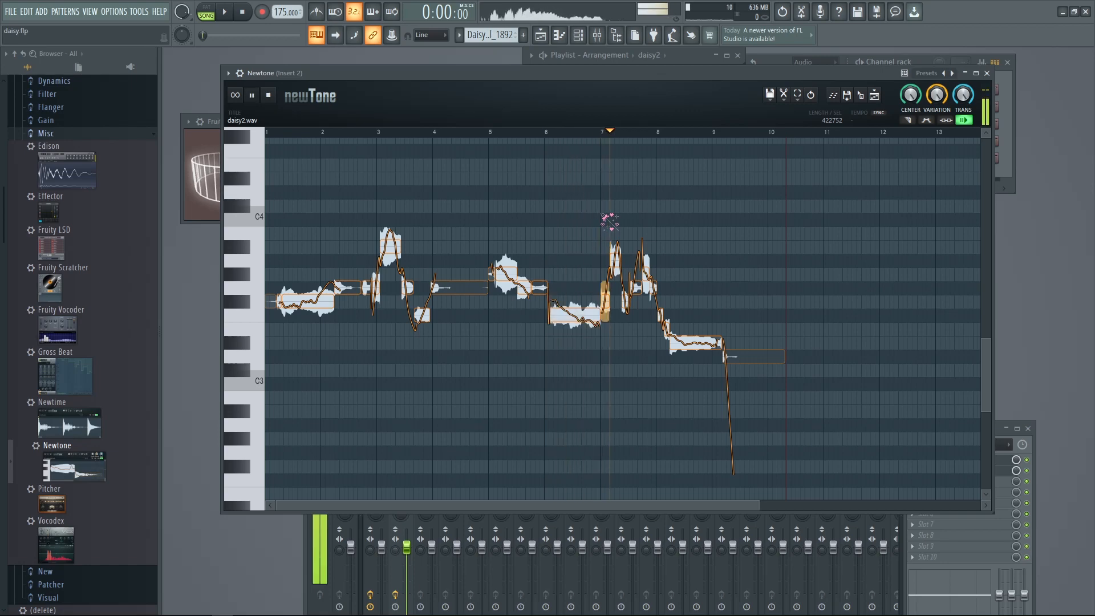
{"action": "key", "text": "space"}
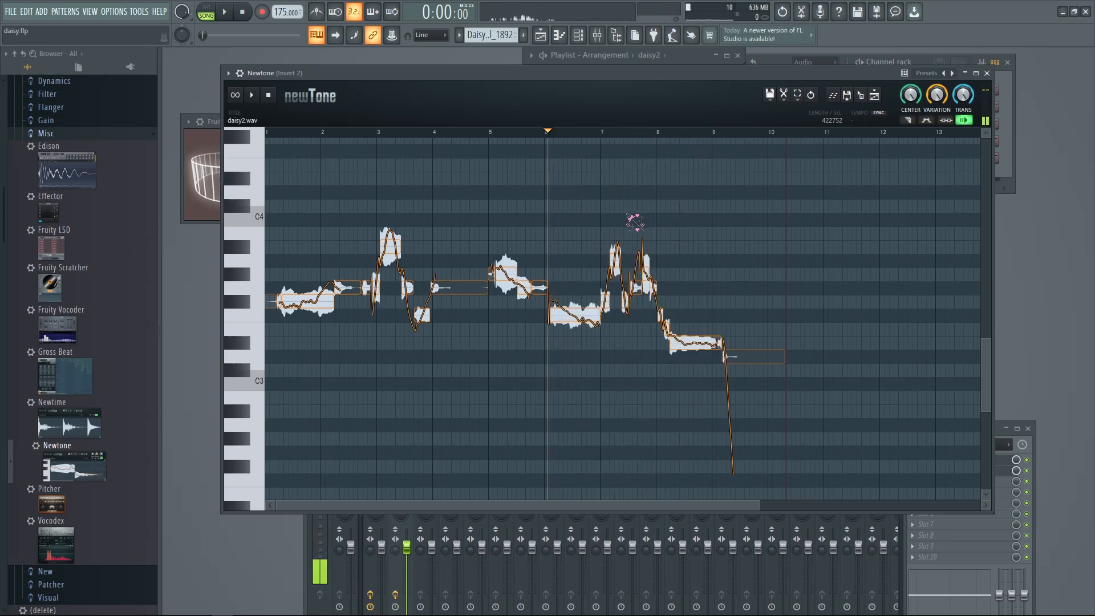
Step: Return Variation to its middle default, then try Trans at its minimum and play the phrase from just after bar 3
{"action": "right_click", "coordinate": [937, 95]}
{"action": "left_click", "coordinate": [952, 100]}
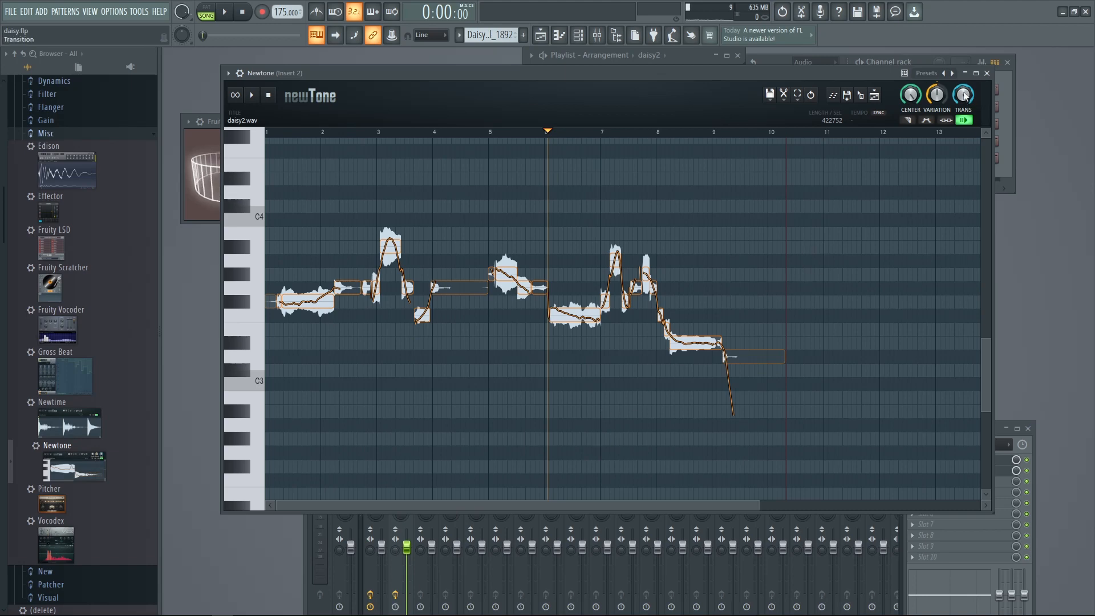
{"action": "left_click_drag", "start_coordinate": [962, 94], "coordinate": [962, 68]}
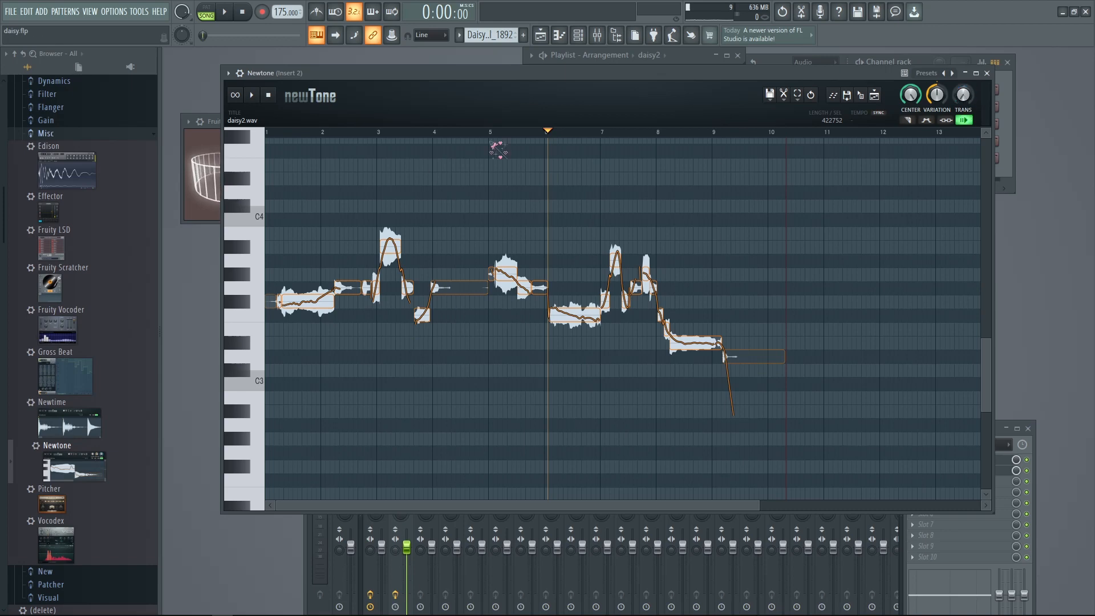
{"action": "left_click", "coordinate": [391, 133]}
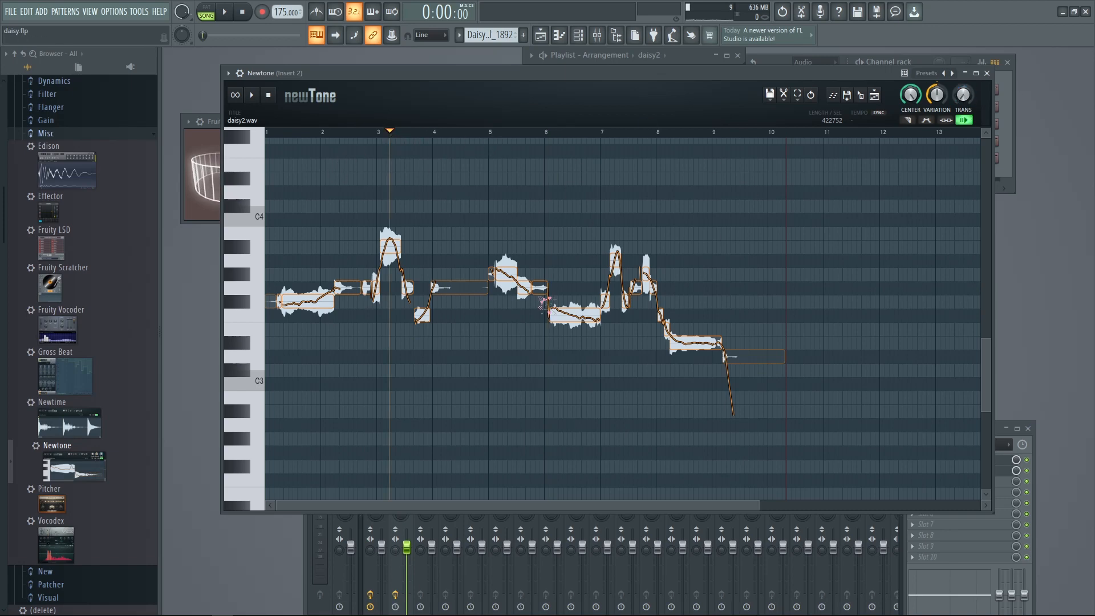
{"action": "key", "text": "space"}
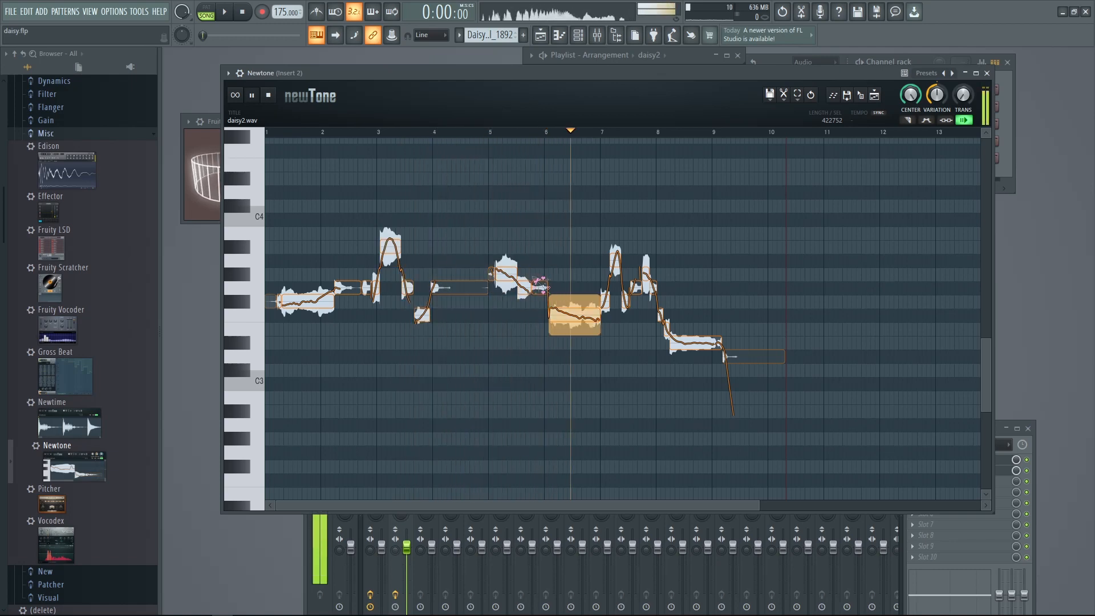
{"action": "key", "text": "space"}
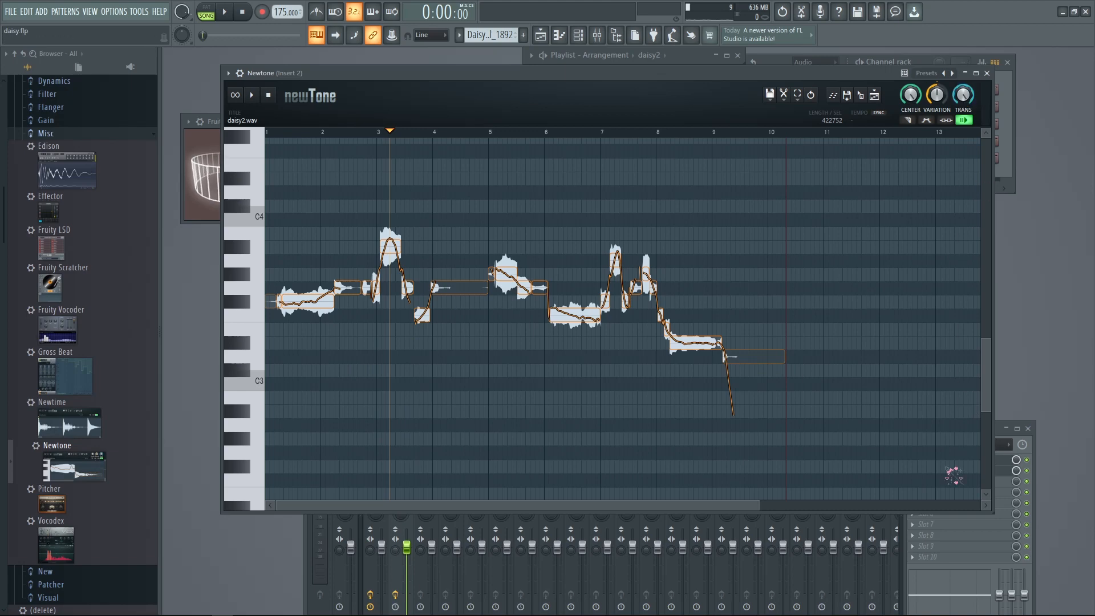
Step: Move Newtone clear of the channel rack, show the Daisy_Bell channel group and open FL Keys
{"action": "scroll", "coordinate": [399, 415], "scroll_direction": "down", "scroll_amount": 1}
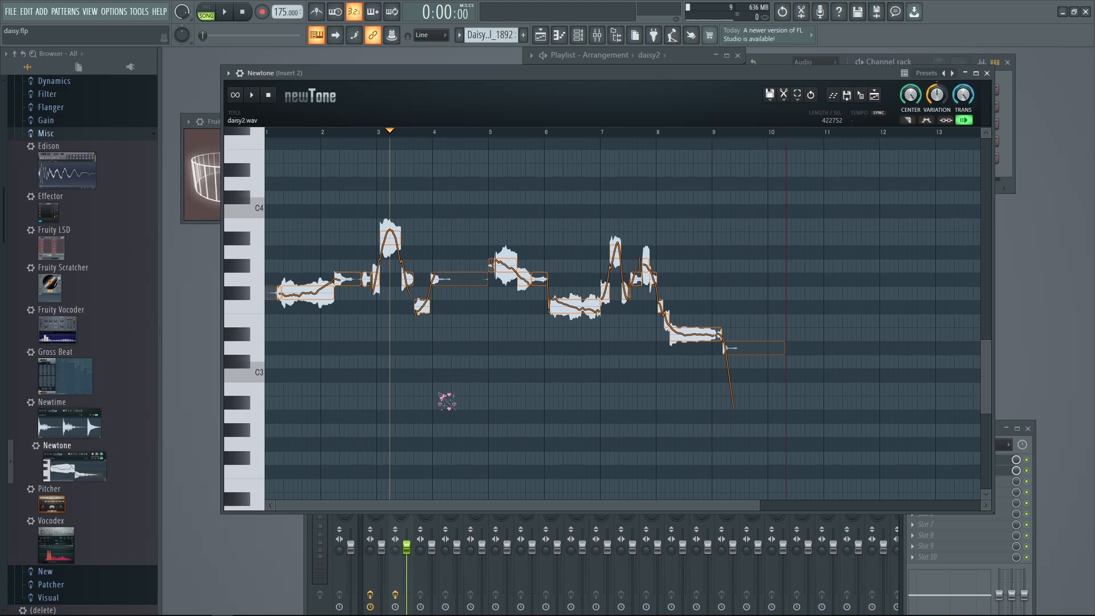
{"action": "left_click_drag", "start_coordinate": [562, 92], "coordinate": [506, 105]}
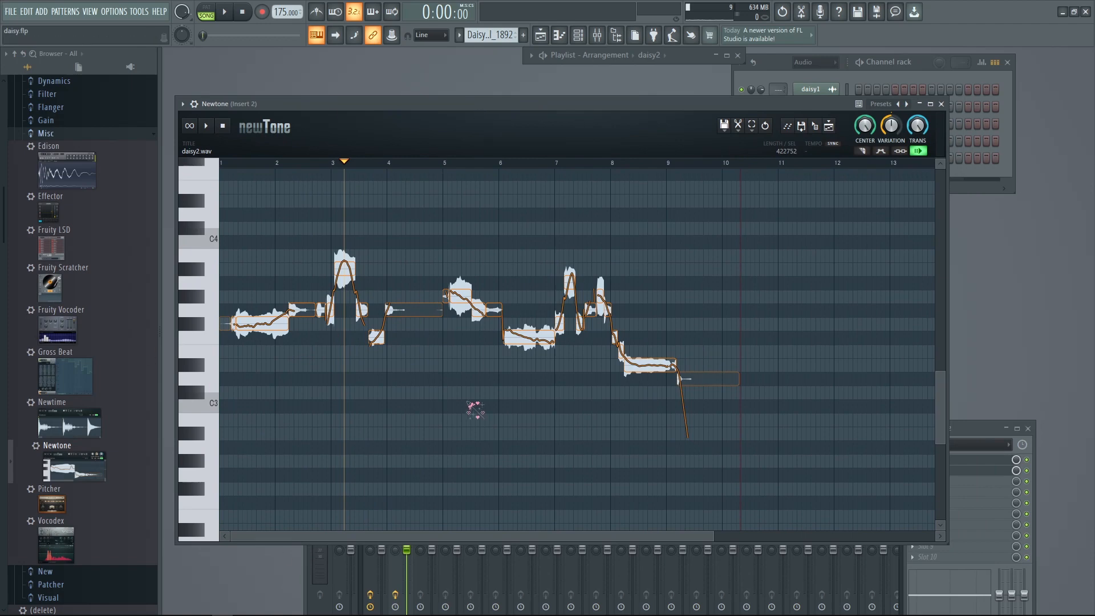
{"action": "scroll", "coordinate": [330, 410], "scroll_direction": "up", "scroll_amount": 2}
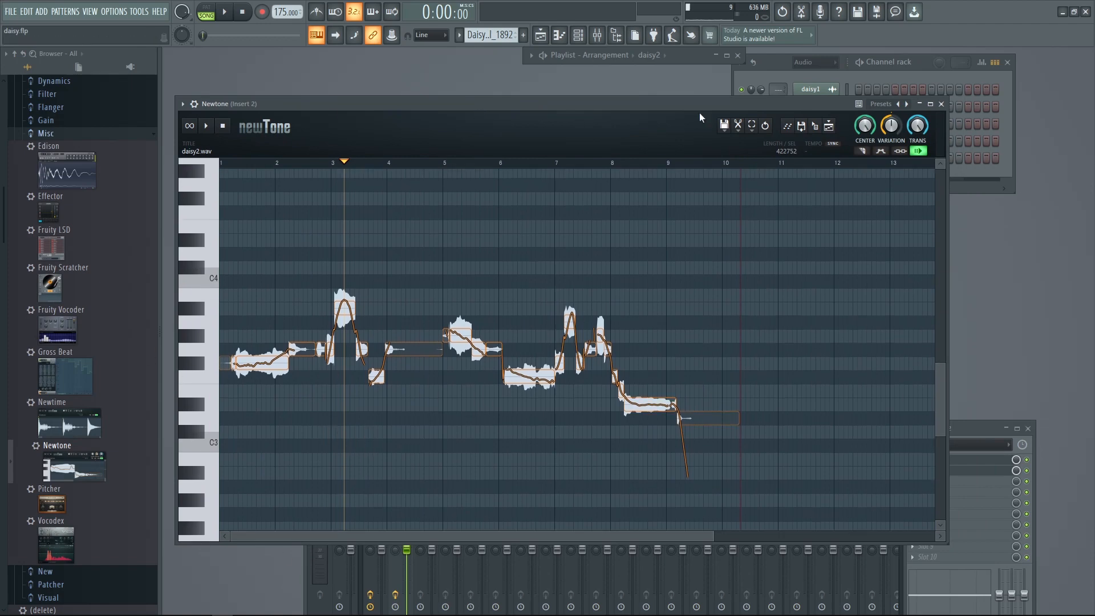
{"action": "left_click_drag", "start_coordinate": [677, 102], "coordinate": [663, 155]}
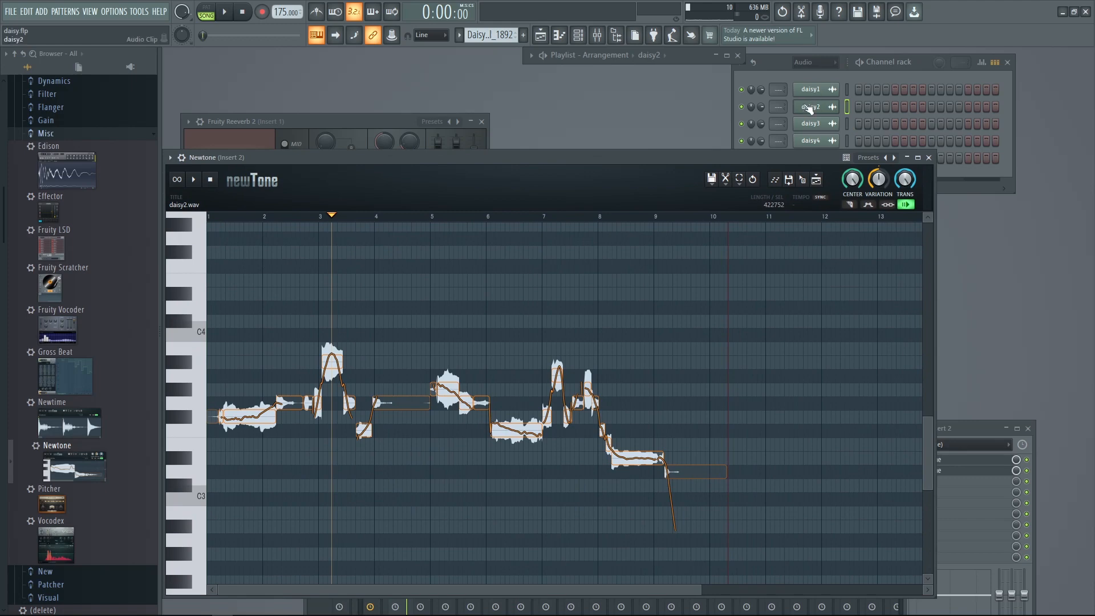
{"action": "left_click", "coordinate": [801, 61]}
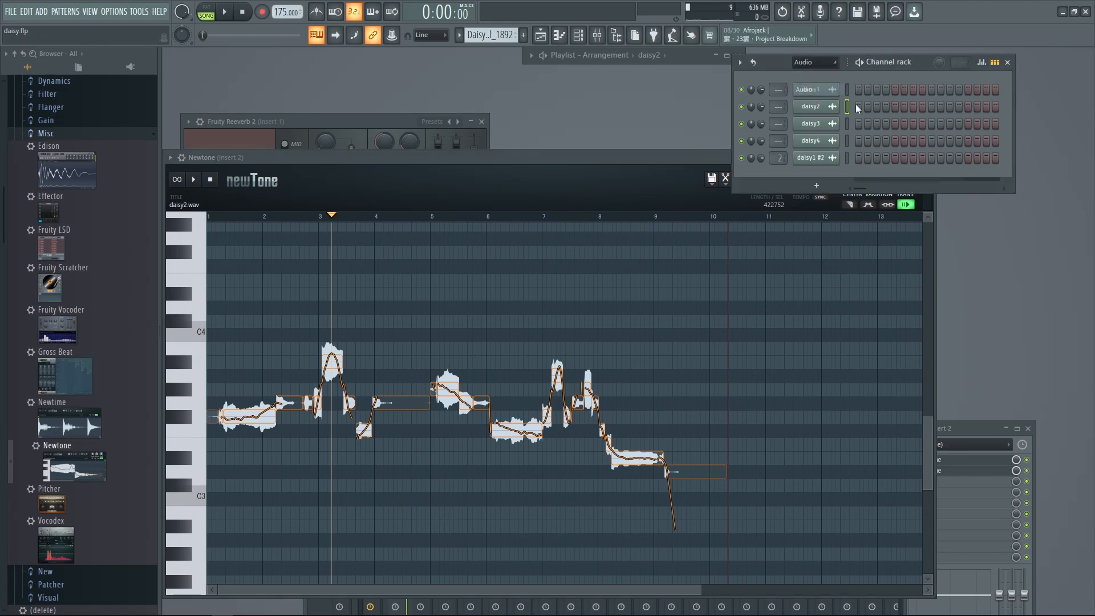
{"action": "left_click", "coordinate": [824, 102]}
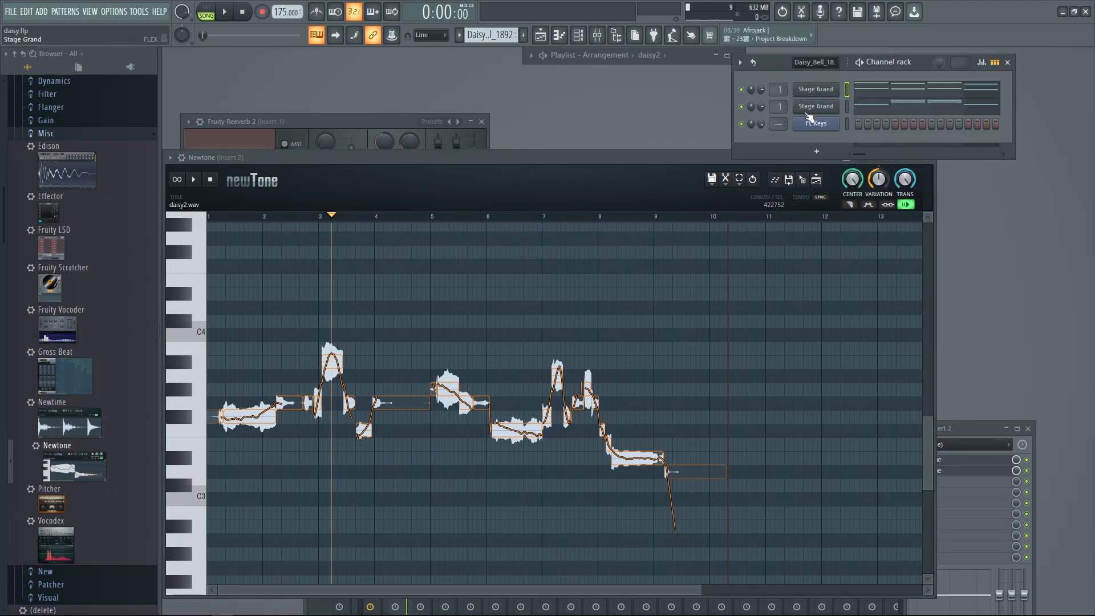
{"action": "left_click", "coordinate": [827, 126]}
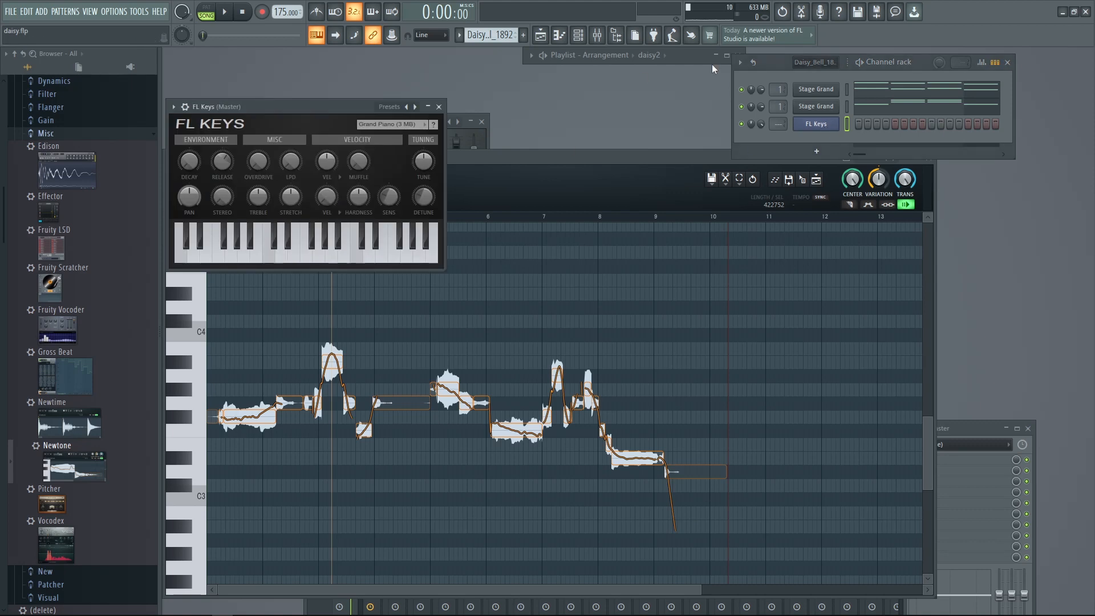
Step: Switch to Pattern 2 and open the FL Keys channel's piano roll
{"action": "left_click", "coordinate": [517, 36]}
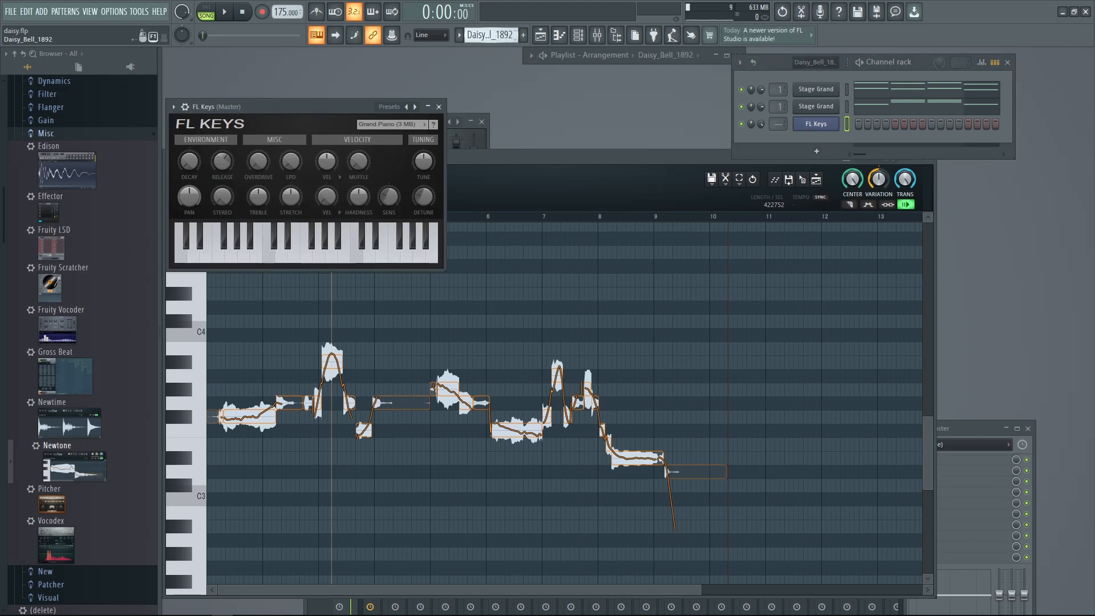
{"action": "left_click_drag", "start_coordinate": [515, 35], "coordinate": [515, 41]}
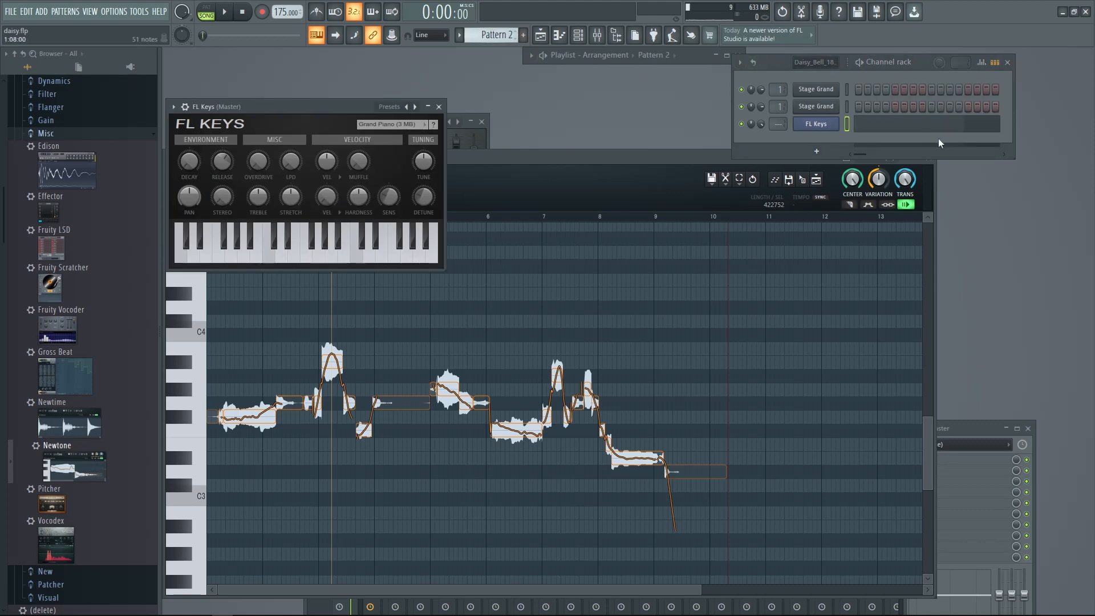
{"action": "right_click", "coordinate": [810, 124]}
{"action": "left_click", "coordinate": [871, 122]}
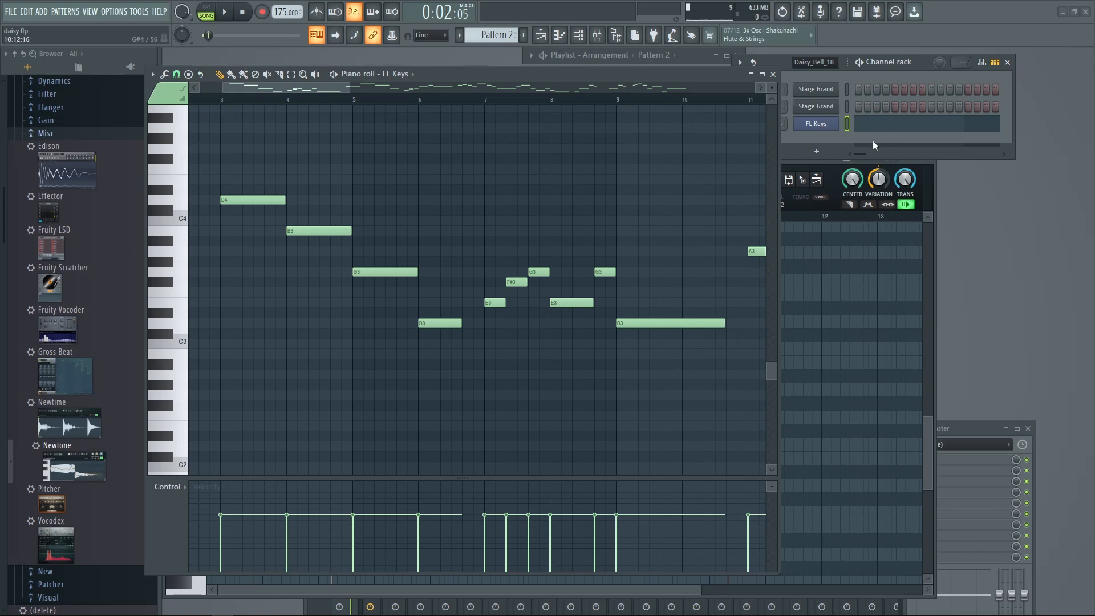
Step: Play the FL Keys melody in pattern mode from bar 3 through the long D3 note, then stop
{"action": "key", "text": "l"}
{"action": "left_click", "coordinate": [222, 100]}
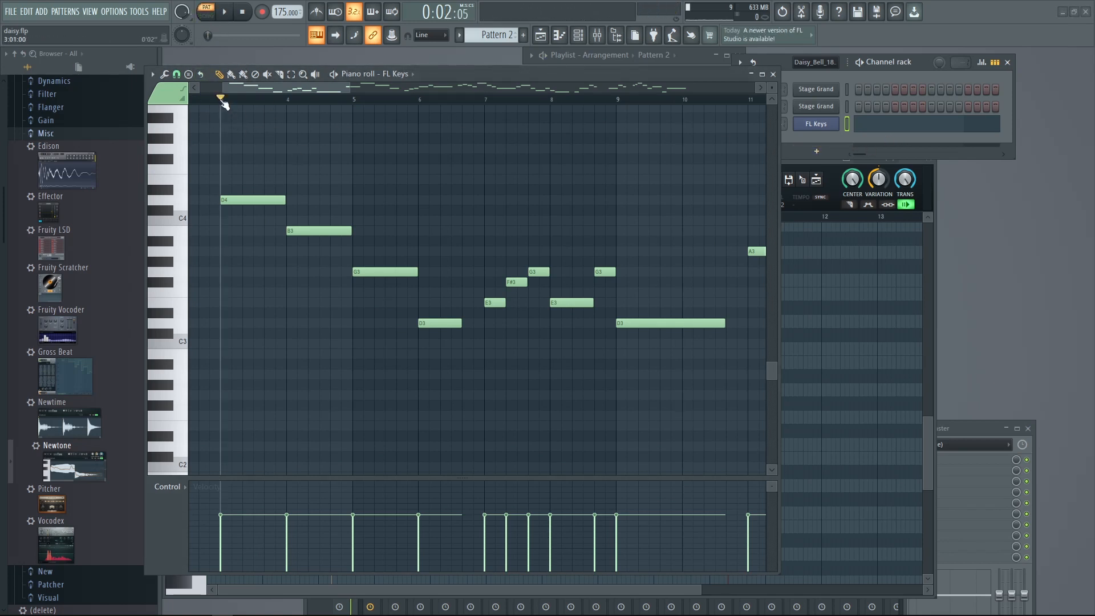
{"action": "key", "text": "space"}
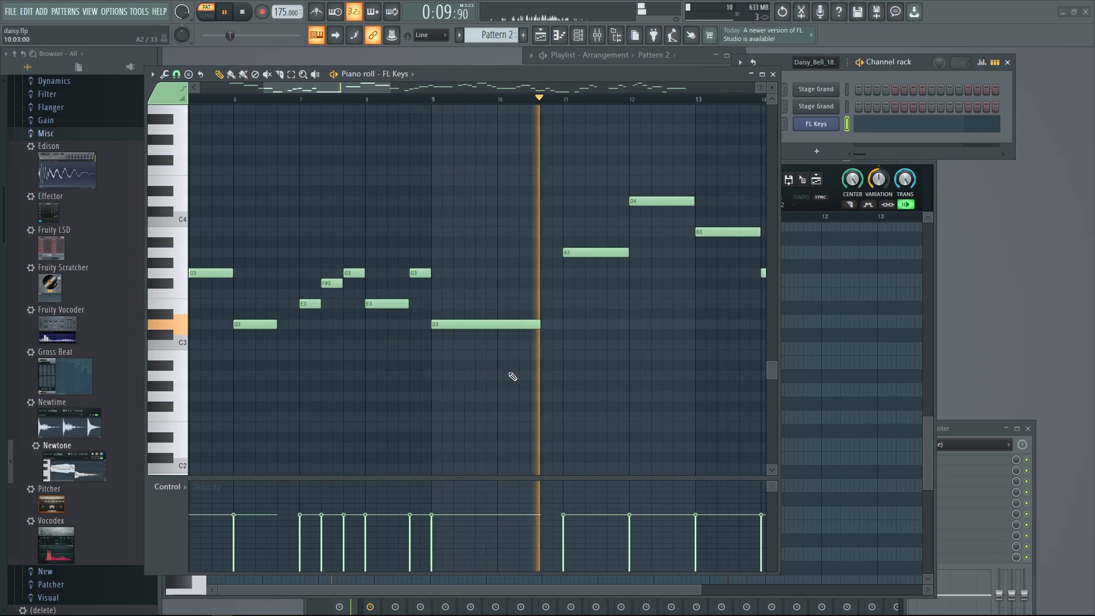
{"action": "key", "text": "space"}
Step: Arrange the FL Keys piano roll over Newtone's lower part so the reference melody and the vocal notes can be compared
{"action": "scroll", "coordinate": [577, 367], "scroll_direction": "down", "scroll_amount": 3}
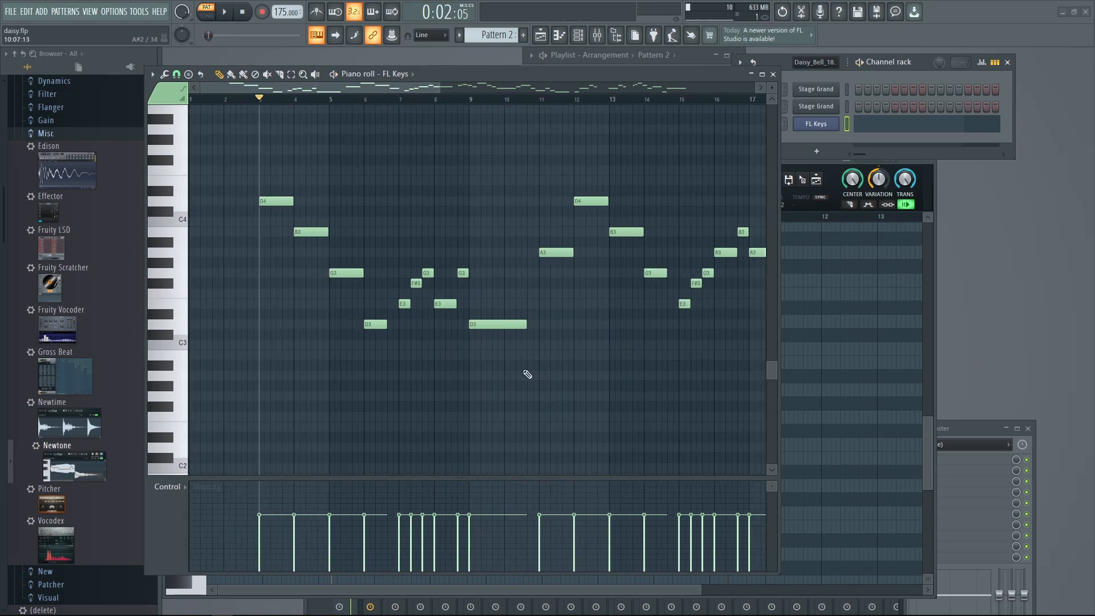
{"action": "left_click_drag", "start_coordinate": [543, 350], "coordinate": [347, 390]}
{"action": "scroll", "coordinate": [412, 338], "scroll_direction": "up", "scroll_amount": 1}
{"action": "left_click_drag", "start_coordinate": [420, 317], "coordinate": [368, 284]}
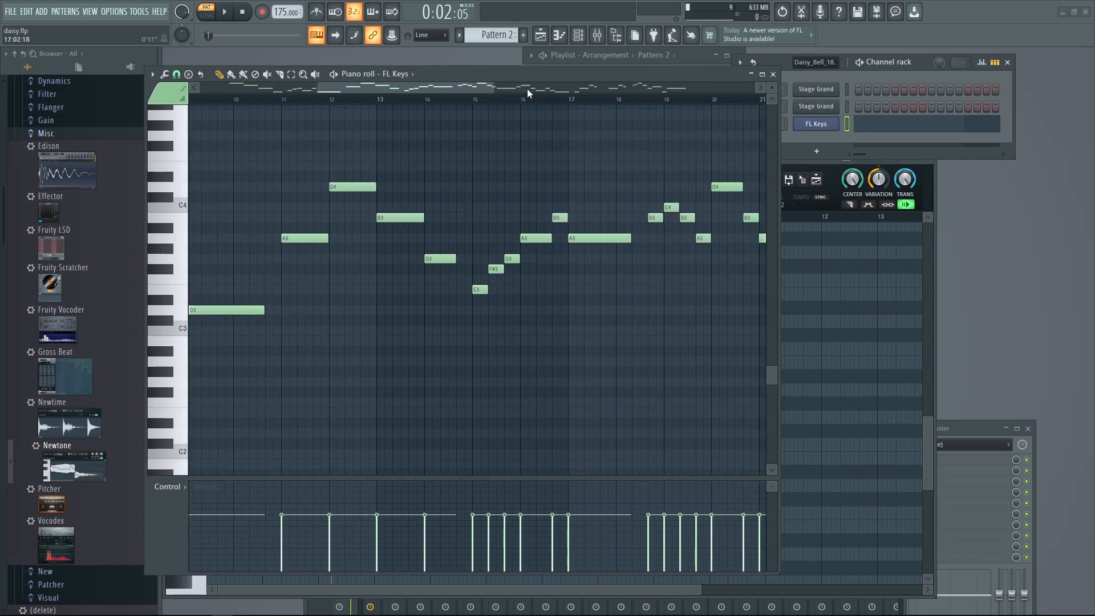
{"action": "left_click_drag", "start_coordinate": [465, 75], "coordinate": [715, 294]}
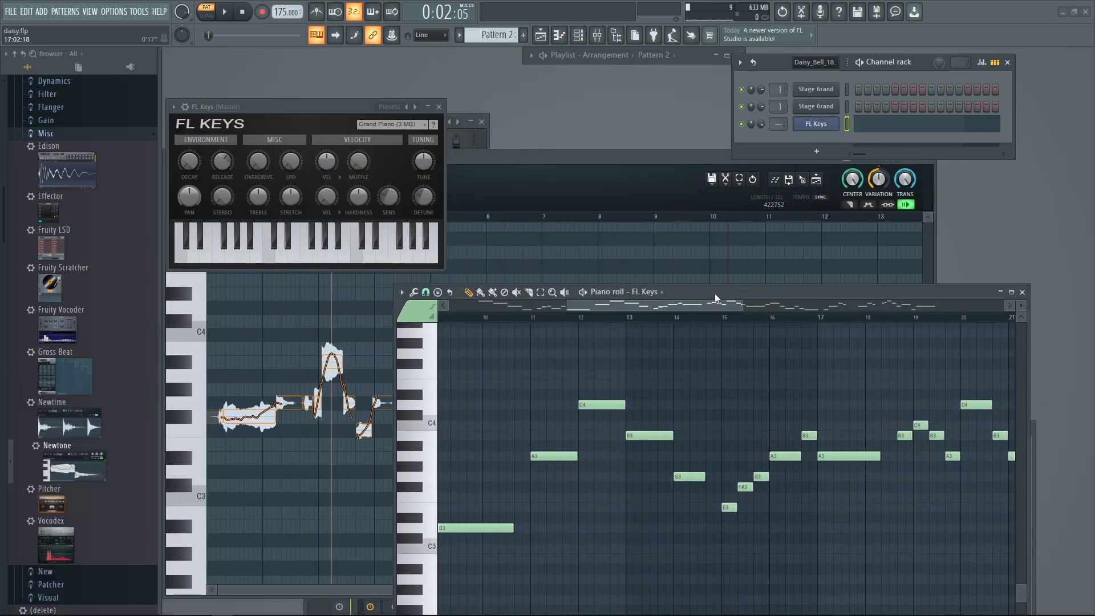
{"action": "scroll", "coordinate": [644, 387], "scroll_direction": "down", "scroll_amount": 1}
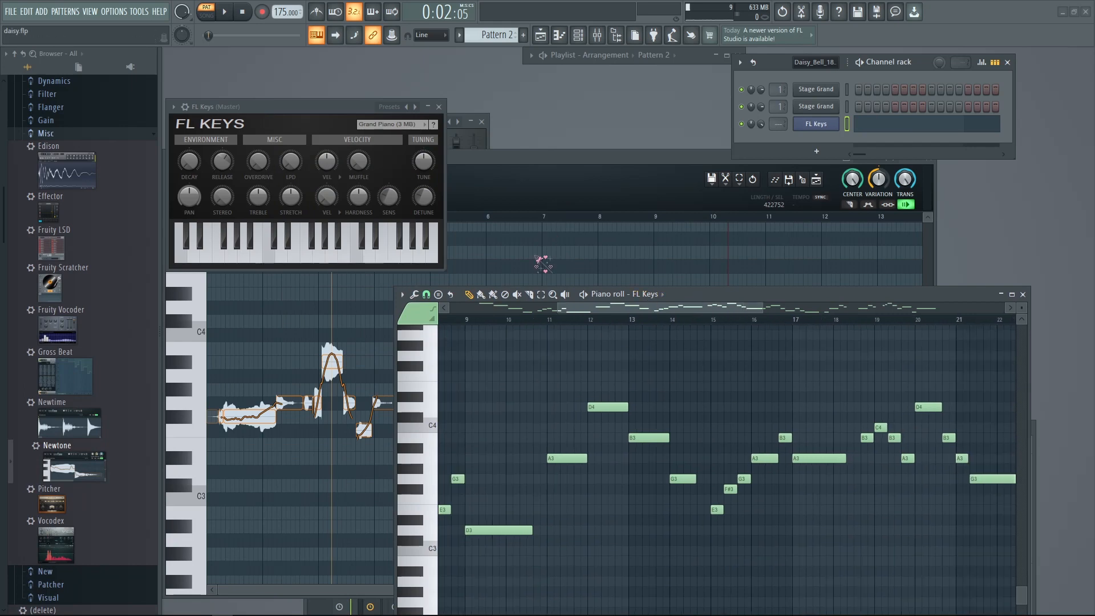
{"action": "left_click", "coordinate": [496, 152]}
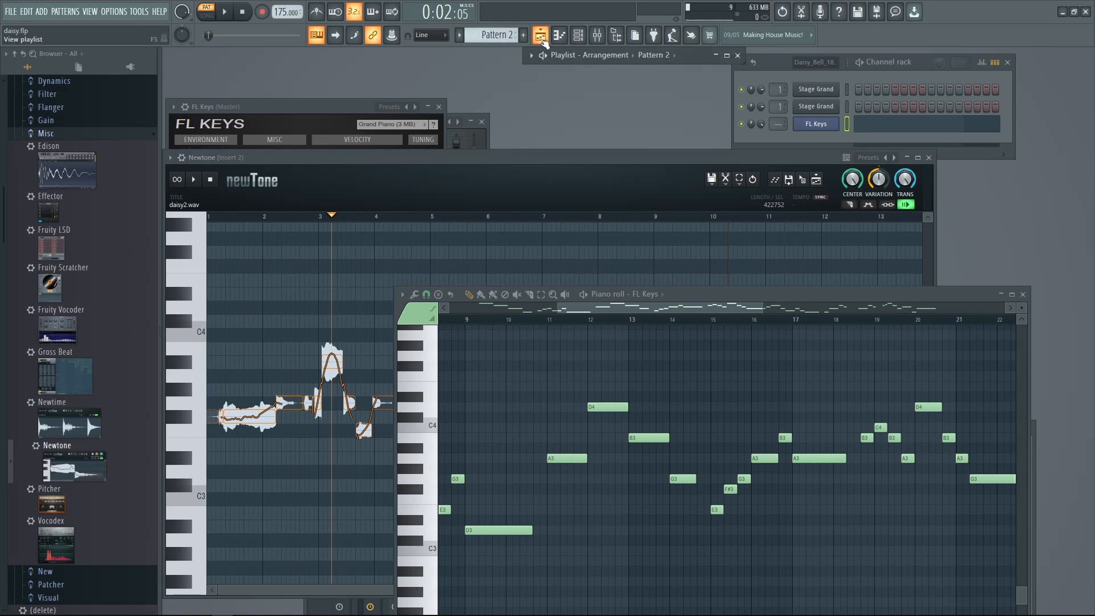
Step: Show the playlist and mute every track except Backing Track
{"action": "left_click", "coordinate": [540, 35]}
{"action": "right_click", "coordinate": [604, 230]}
{"action": "left_click", "coordinate": [308, 239]}
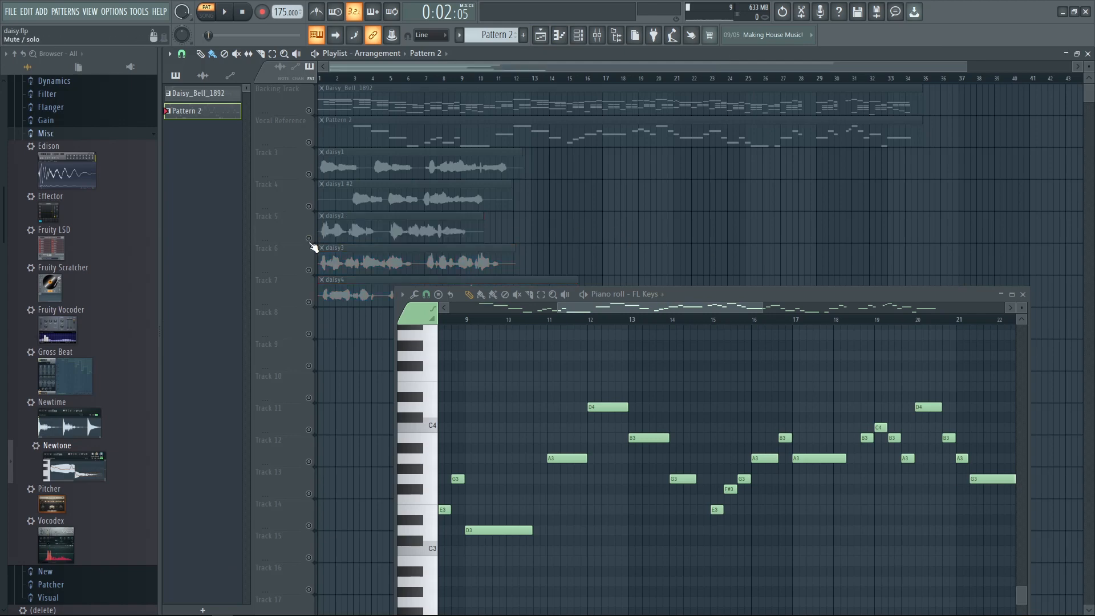
{"action": "left_click", "coordinate": [308, 110]}
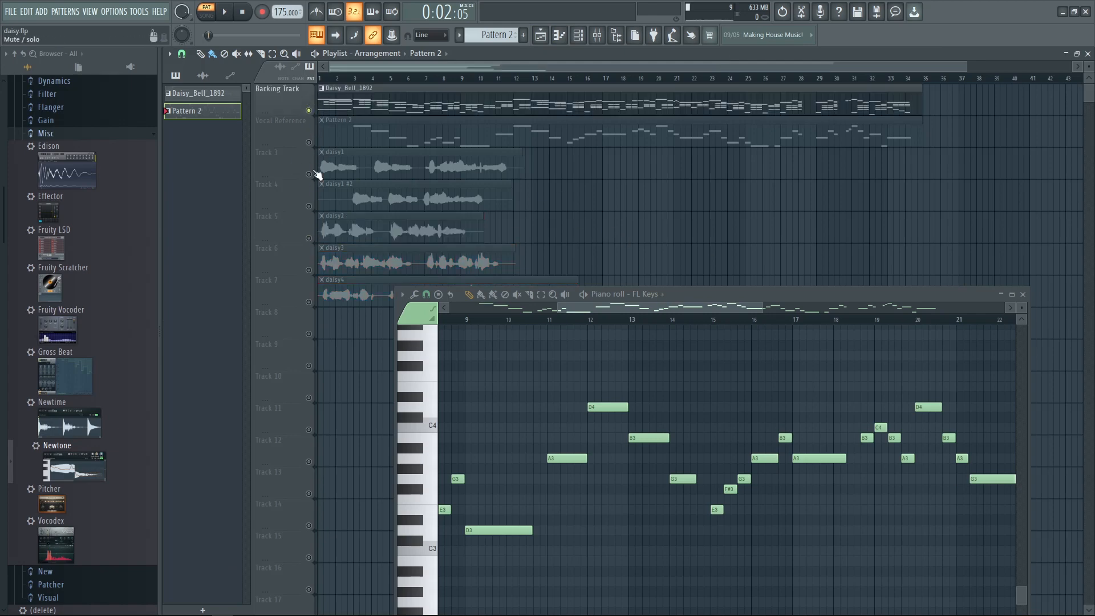
Step: Minimise the FL Keys piano roll and play the backing track in song mode from bar 11, then stop
{"action": "scroll", "coordinate": [539, 209], "scroll_direction": "right", "scroll_amount": 1}
{"action": "scroll", "coordinate": [539, 209], "scroll_direction": "up", "scroll_amount": 2}
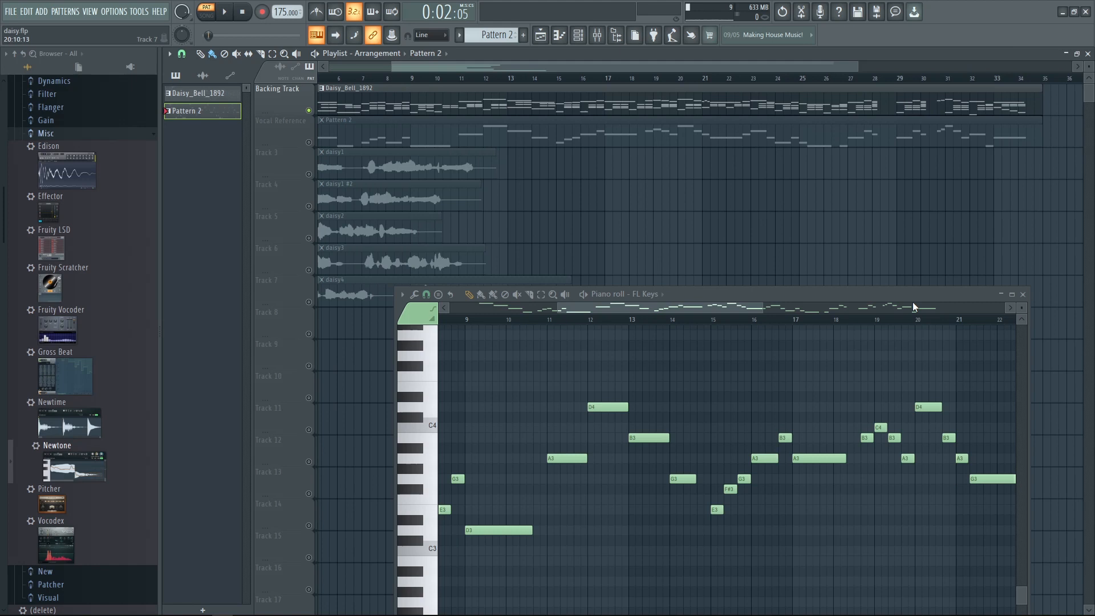
{"action": "left_click", "coordinate": [1001, 294]}
{"action": "left_click_drag", "start_coordinate": [594, 264], "coordinate": [719, 393]}
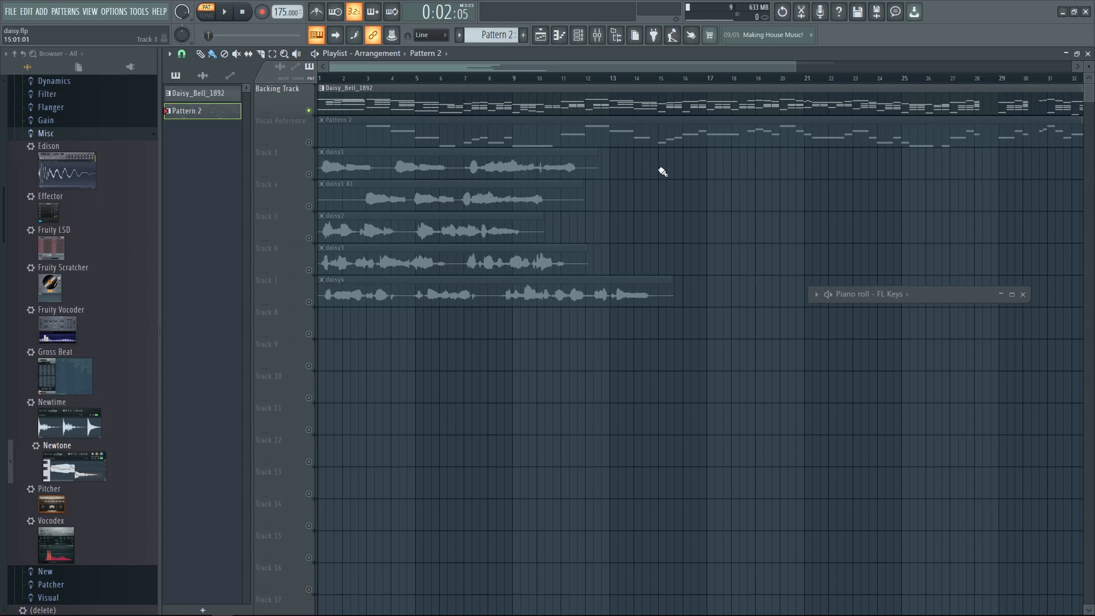
{"action": "left_click", "coordinate": [560, 85]}
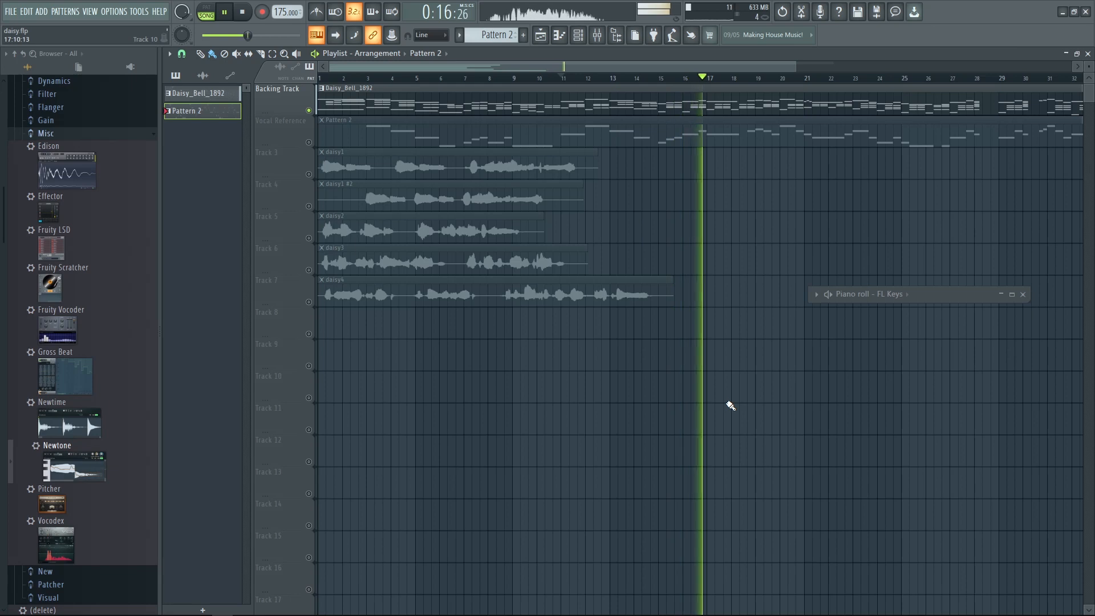
{"action": "key", "text": "space"}
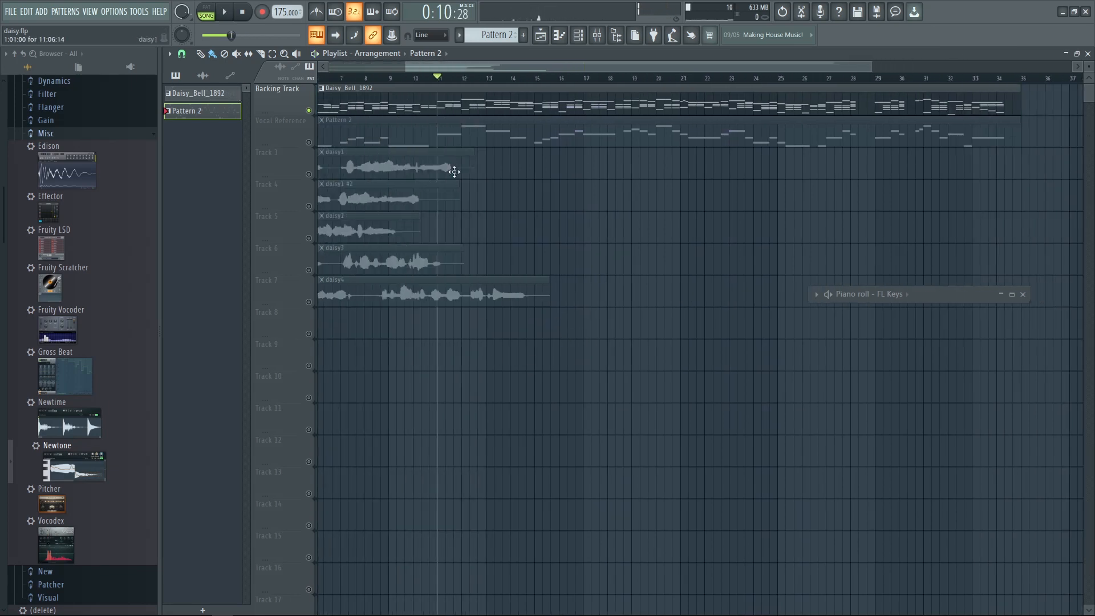
Step: Put the playlist position at bar 9 and select the time range from bar 9 to bar 19
{"action": "left_click", "coordinate": [389, 79]}
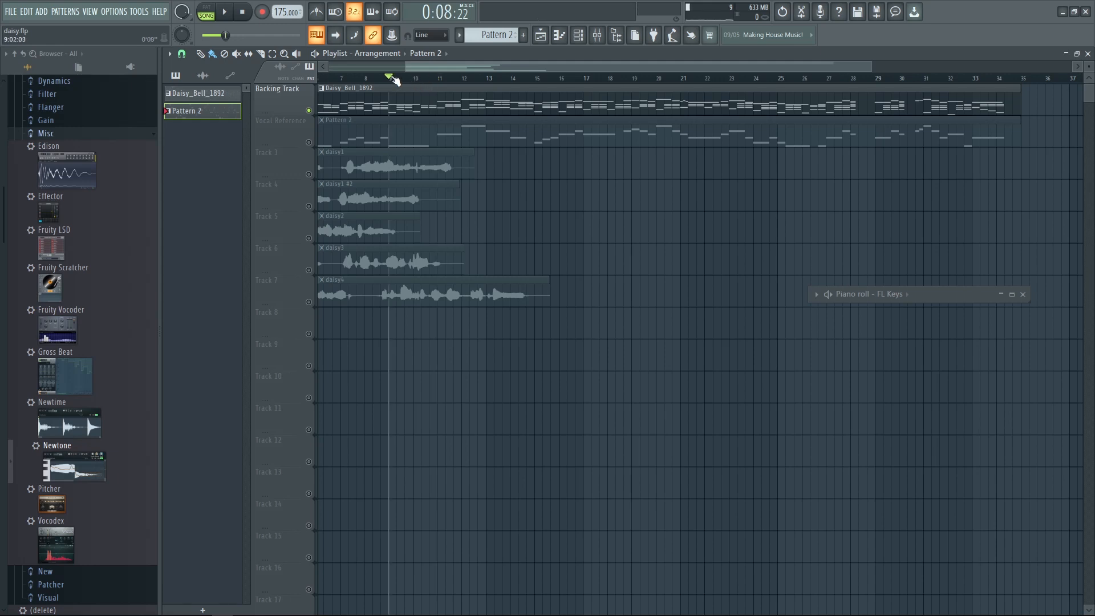
{"action": "left_click", "coordinate": [443, 82]}
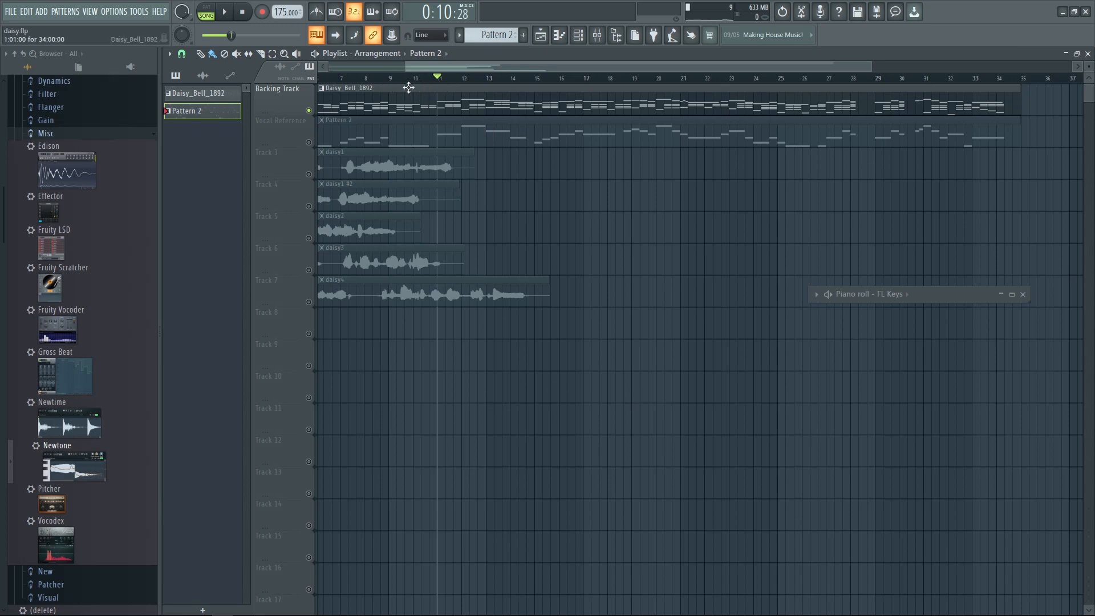
{"action": "left_click", "coordinate": [390, 80]}
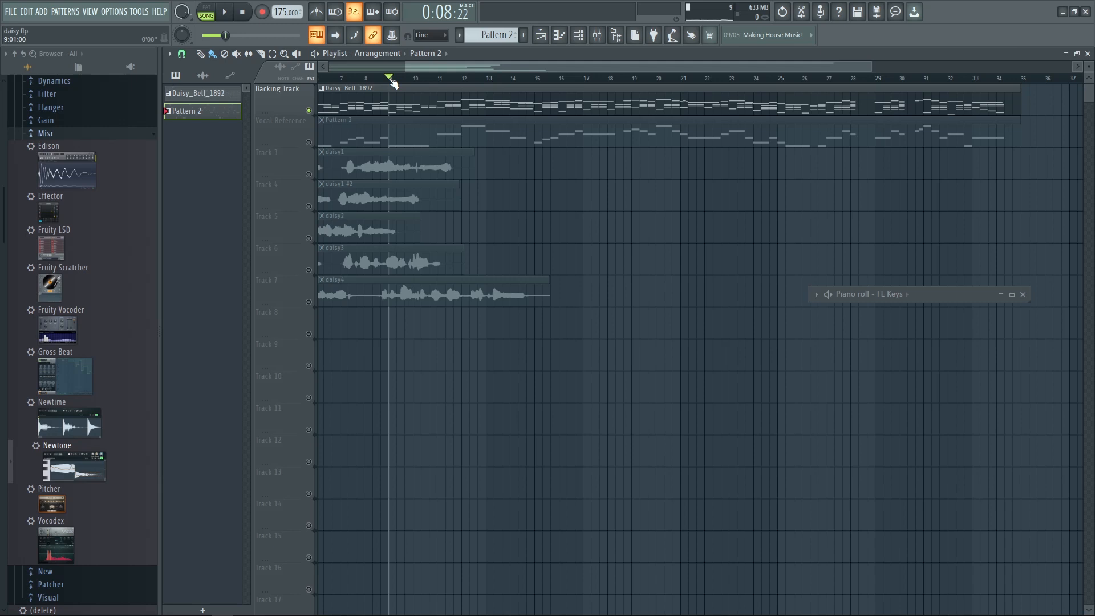
{"action": "left_click_drag", "start_coordinate": [392, 83], "coordinate": [627, 542]}
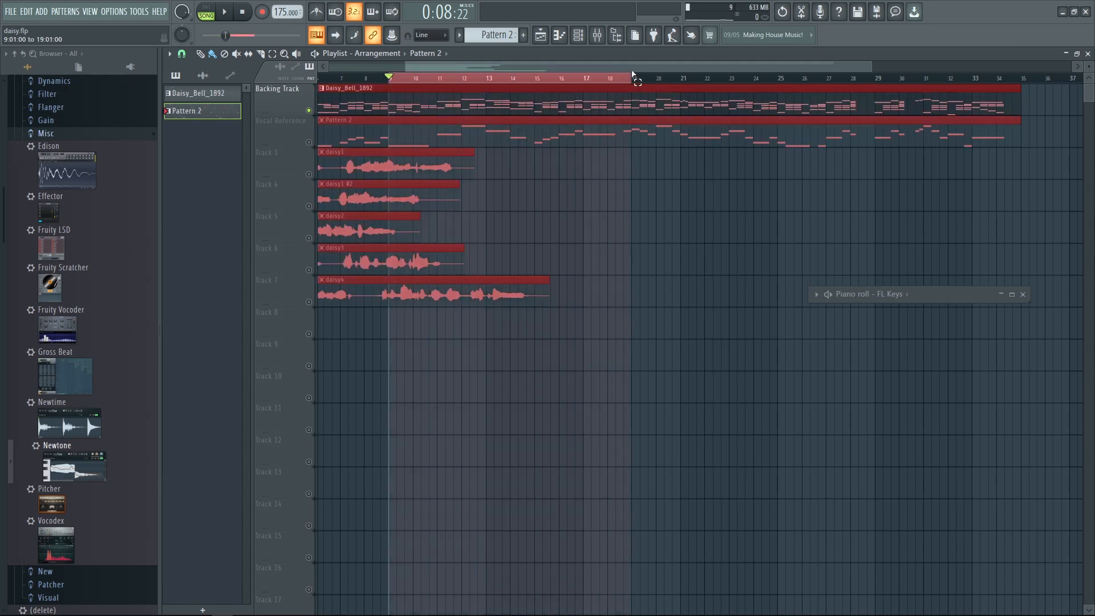
Step: Play the backing track over the selected range from bar 9, then stop playback
{"action": "key", "text": "space"}
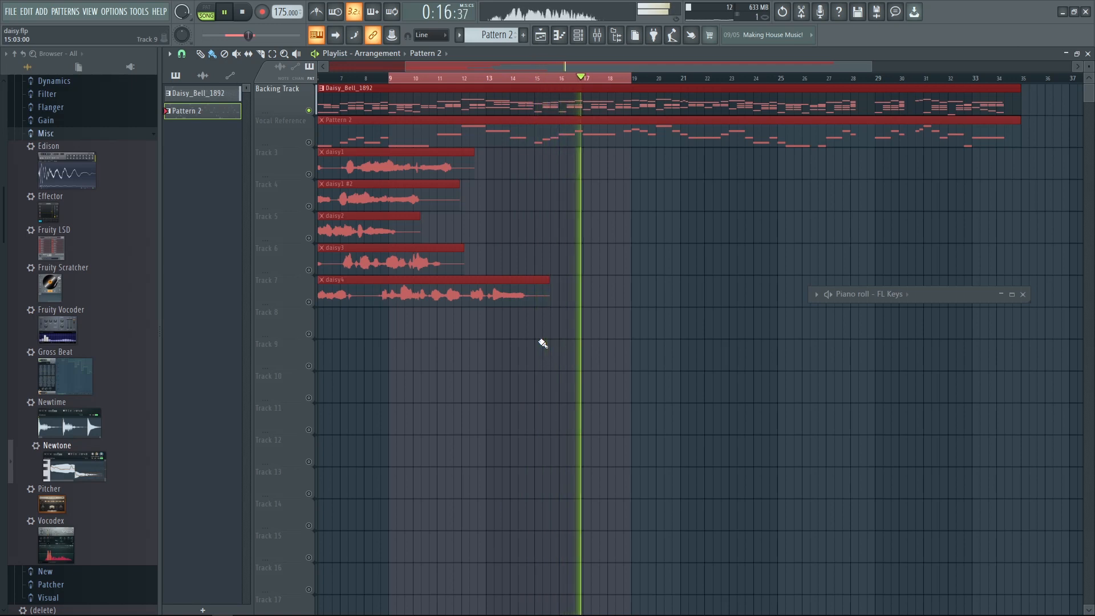
{"action": "key", "text": "space"}
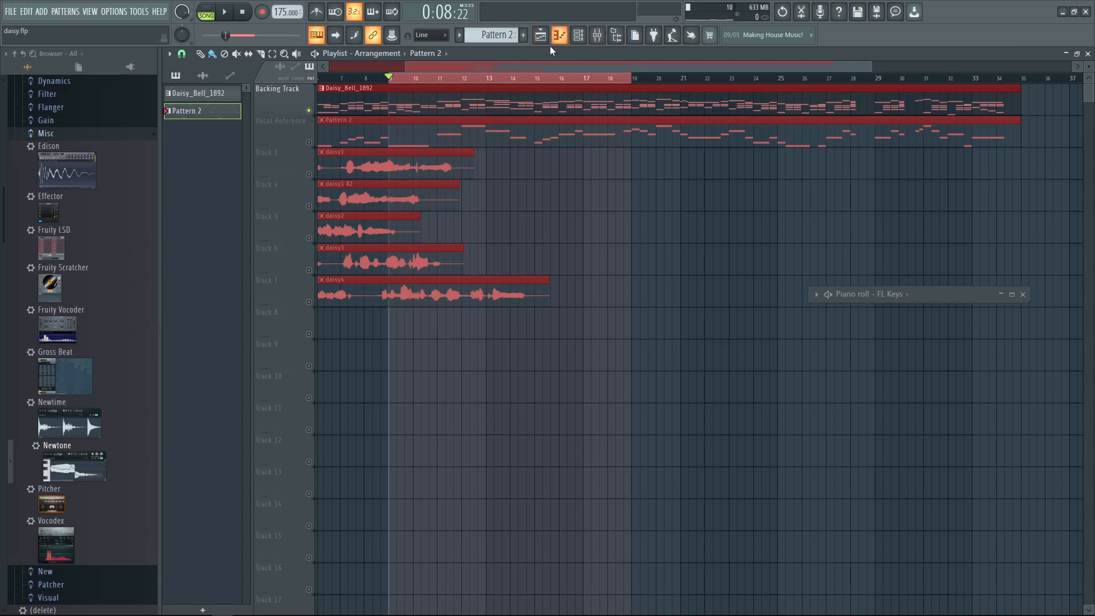
Step: Show the mixer, open the second Newtone on Insert 2 with daisy2.wav, and move its window higher
{"action": "left_click", "coordinate": [597, 35]}
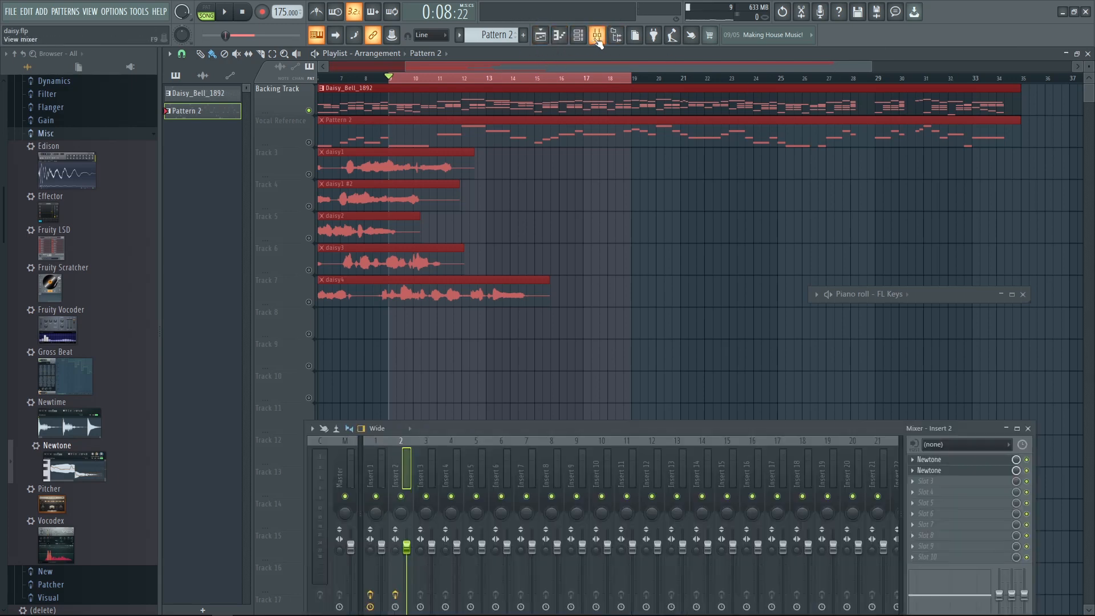
{"action": "left_click", "coordinate": [941, 470]}
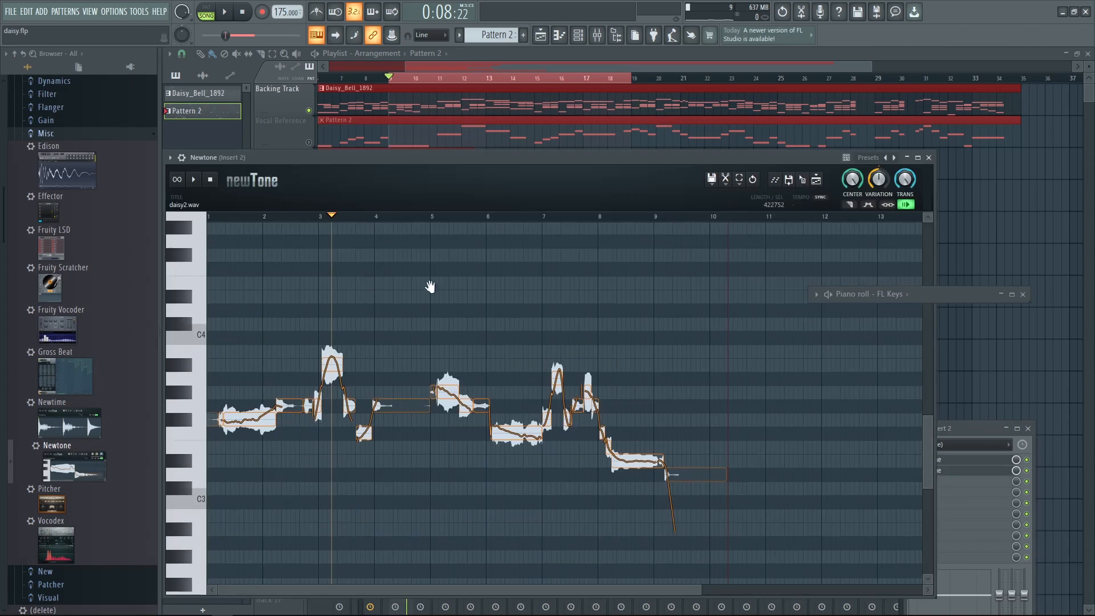
{"action": "scroll", "coordinate": [430, 286], "scroll_direction": "down", "scroll_amount": 1}
{"action": "left_click_drag", "start_coordinate": [463, 169], "coordinate": [515, 99]}
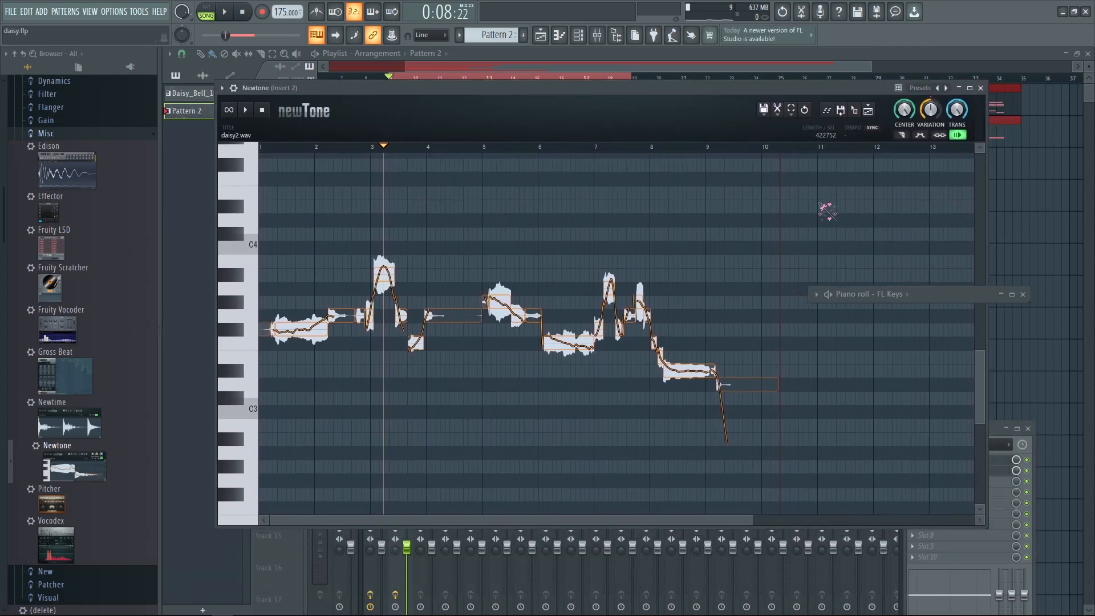
Step: Link Newtone's playback to the host transport and toggle its Ignore host selection option
{"action": "left_click", "coordinate": [947, 136]}
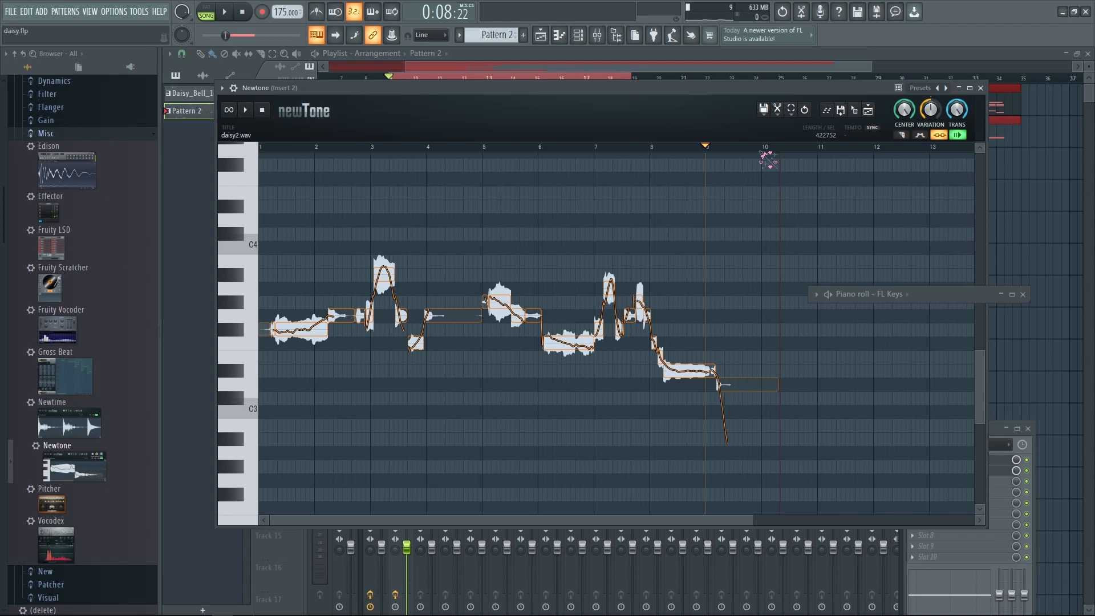
{"action": "left_click_drag", "start_coordinate": [328, 150], "coordinate": [119, 172]}
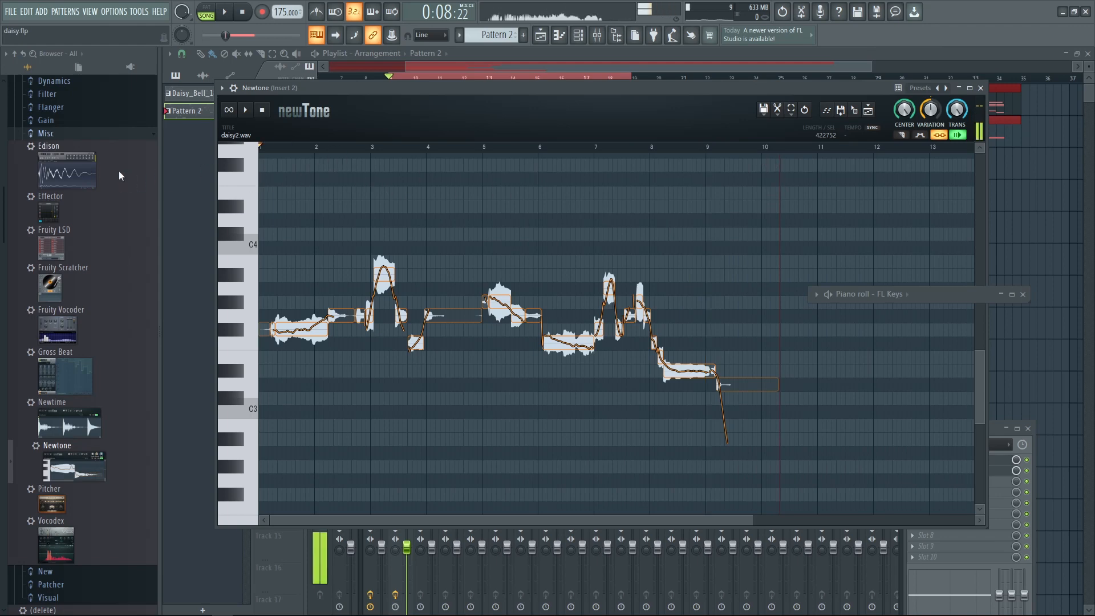
{"action": "right_click", "coordinate": [939, 137]}
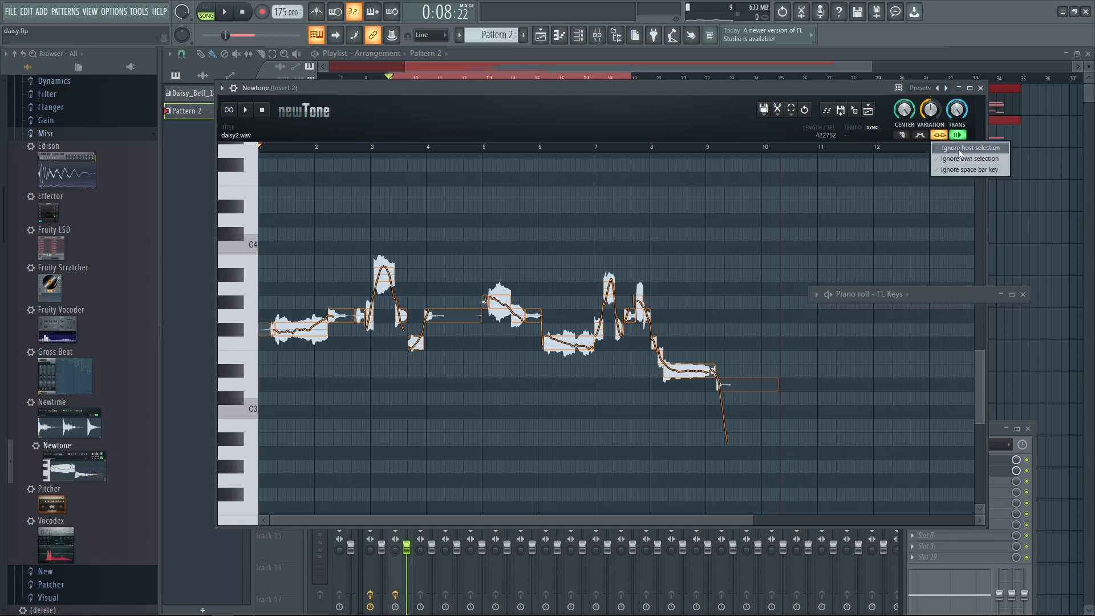
{"action": "left_click", "coordinate": [958, 149]}
Step: Play the song from bar 9 in the playlist to check the linked playback, then stop
{"action": "left_click", "coordinate": [389, 79]}
{"action": "key", "text": "space"}
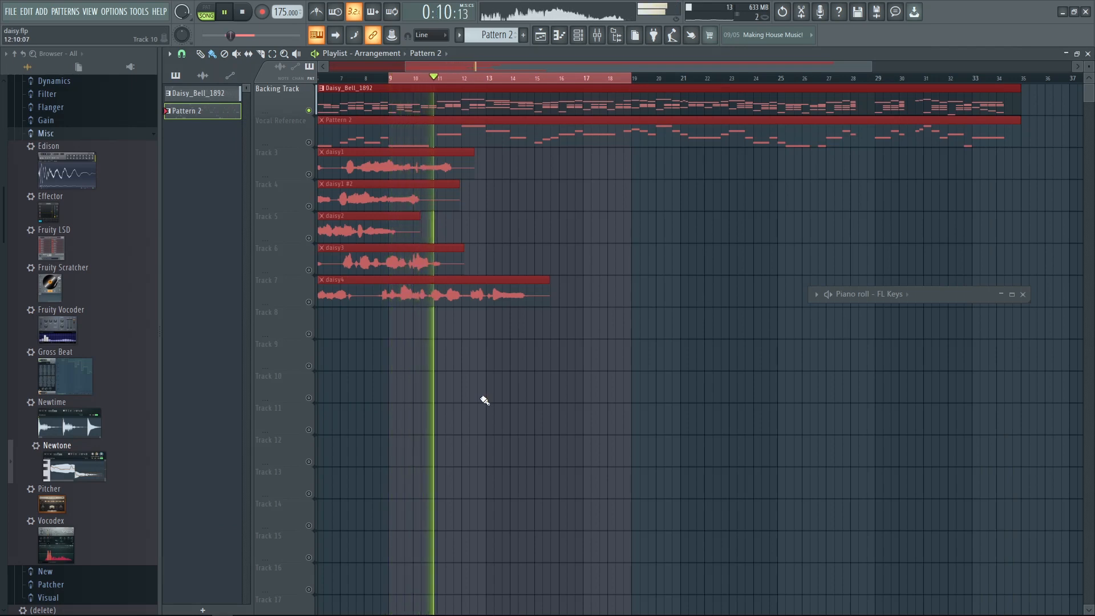
{"action": "key", "text": "space"}
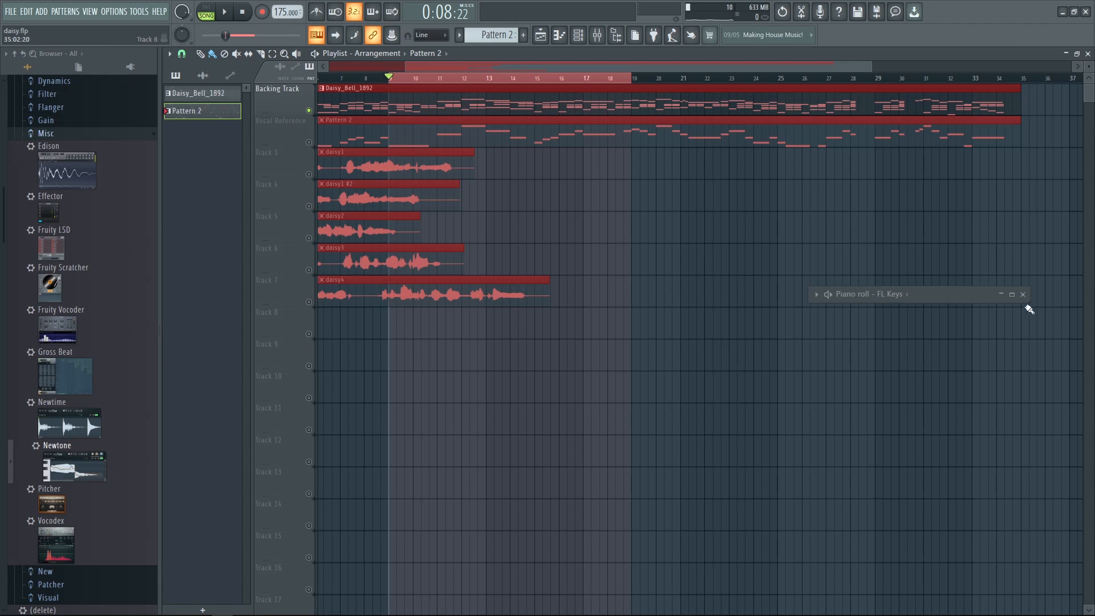
Step: Reopen the second Newtone of mixer Insert 2, minimise the mixer, and reposition the Newtone window
{"action": "left_click", "coordinate": [541, 36]}
{"action": "left_click", "coordinate": [597, 35]}
{"action": "left_click", "coordinate": [951, 470]}
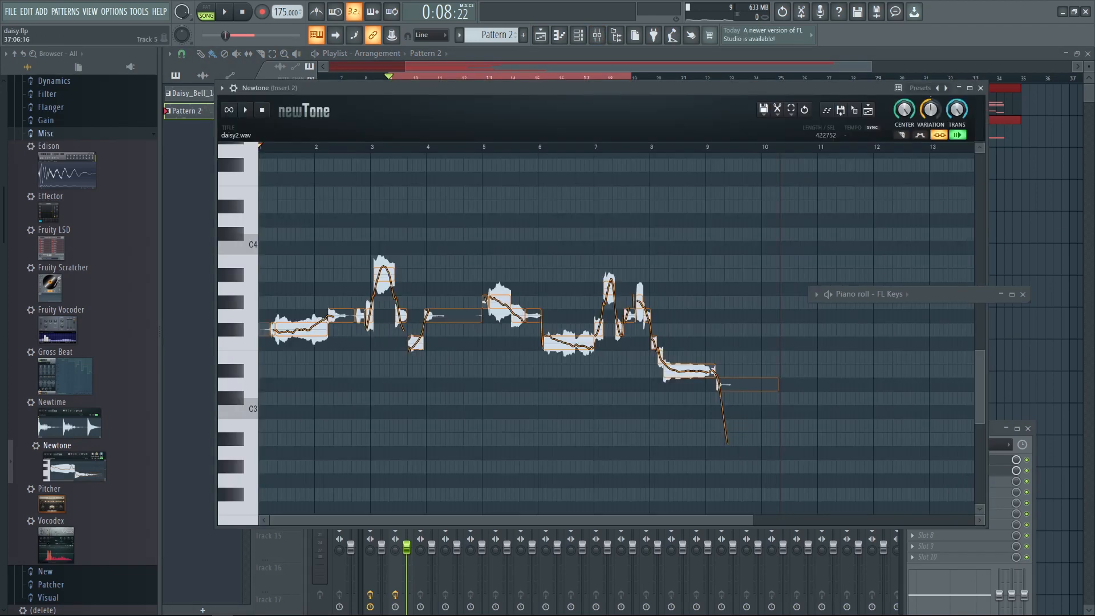
{"action": "left_click", "coordinate": [1006, 428]}
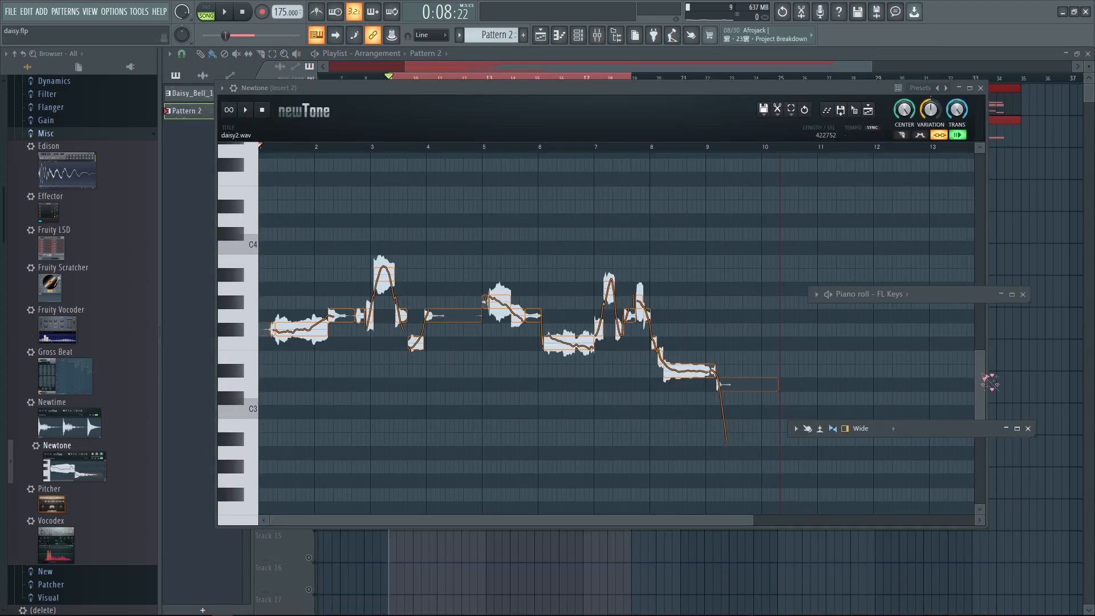
{"action": "left_click_drag", "start_coordinate": [705, 90], "coordinate": [653, 86]}
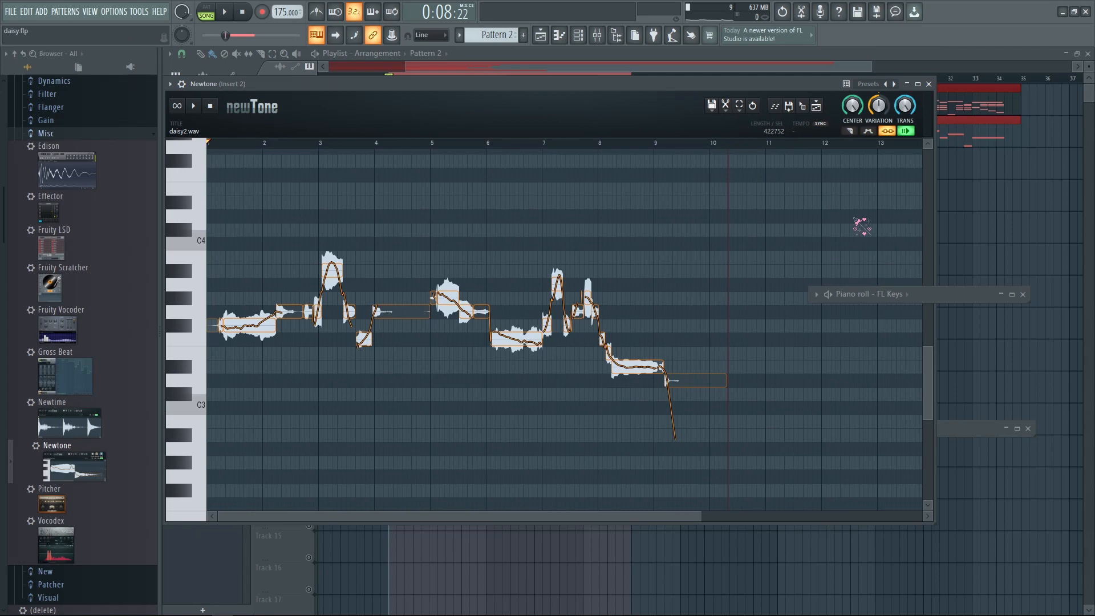
Step: Turn on Cut mode in Newtone and slice the first long vocal note at several points
{"action": "scroll", "coordinate": [815, 223], "scroll_direction": "down", "scroll_amount": 1}
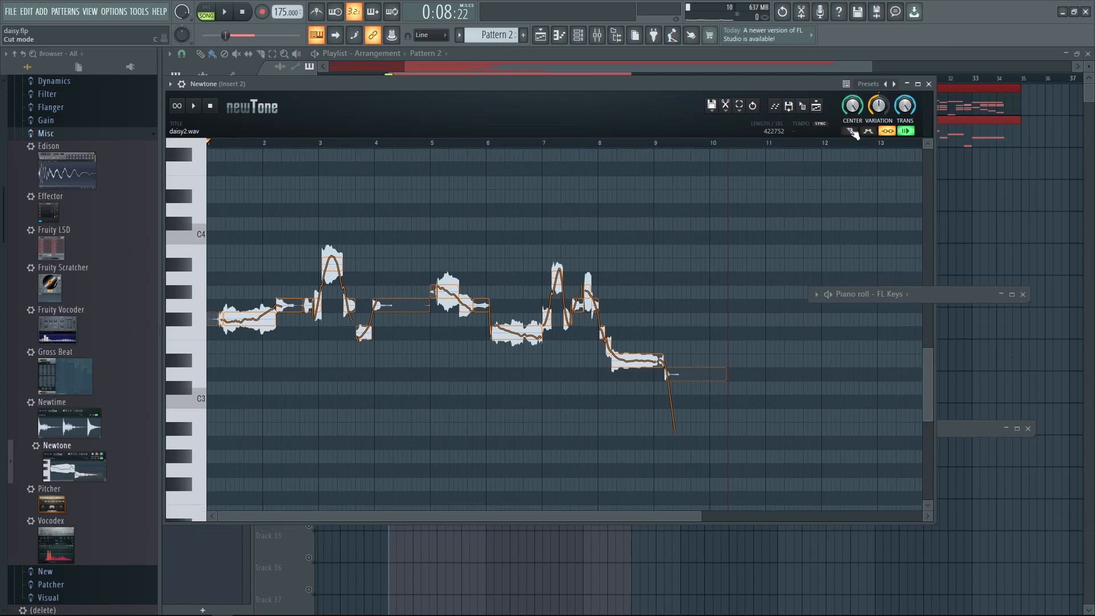
{"action": "scroll", "coordinate": [343, 312], "scroll_direction": "up", "scroll_amount": 3}
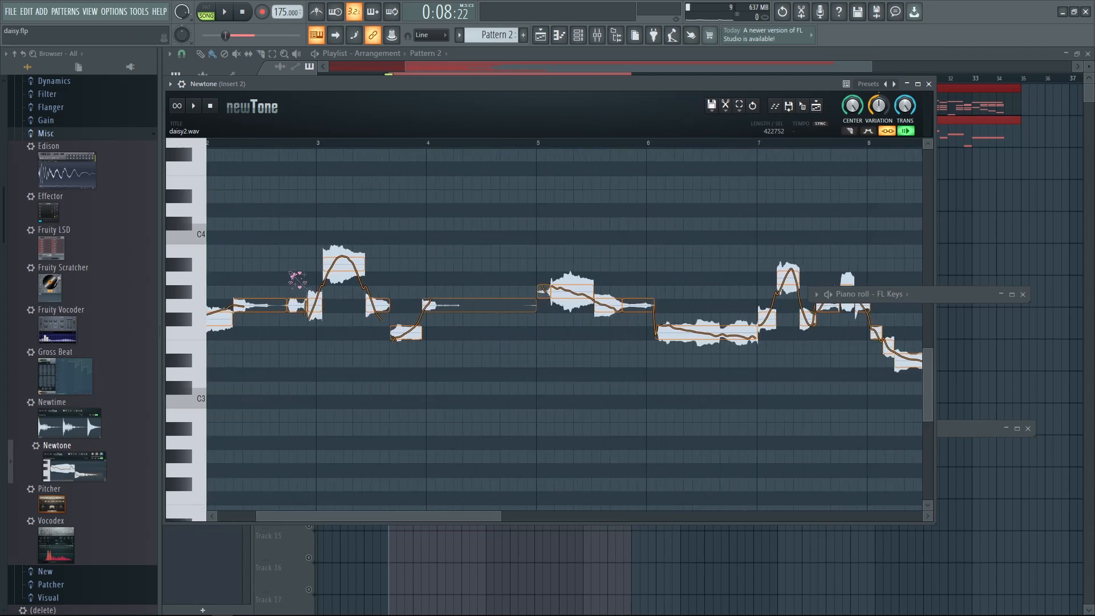
{"action": "left_click_drag", "start_coordinate": [257, 256], "coordinate": [872, 162]}
{"action": "left_click", "coordinate": [849, 130]}
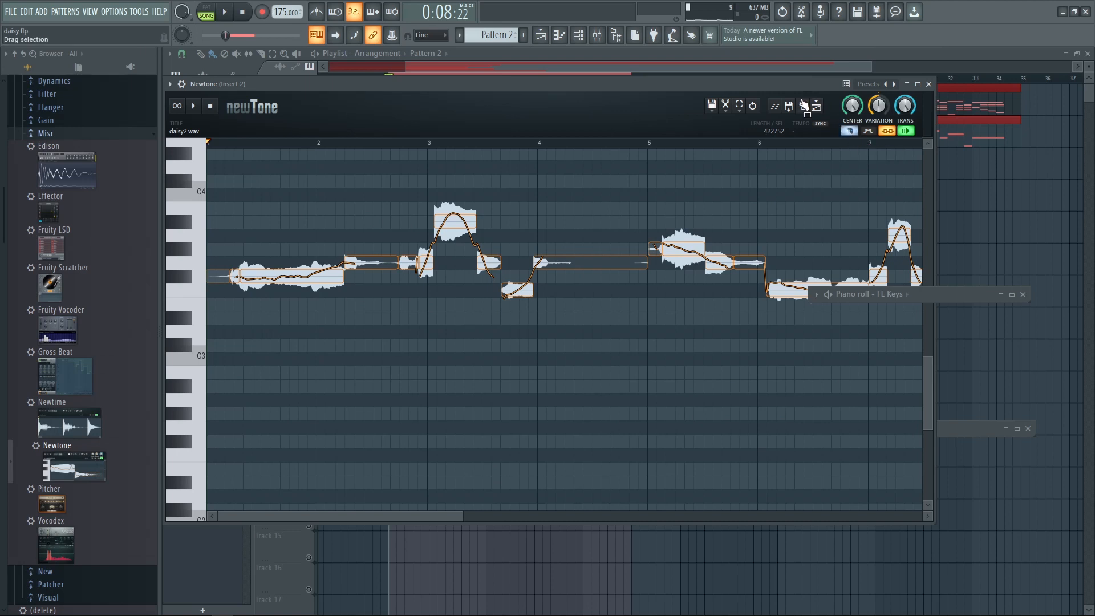
{"action": "left_click", "coordinate": [283, 278]}
{"action": "left_click", "coordinate": [308, 277]}
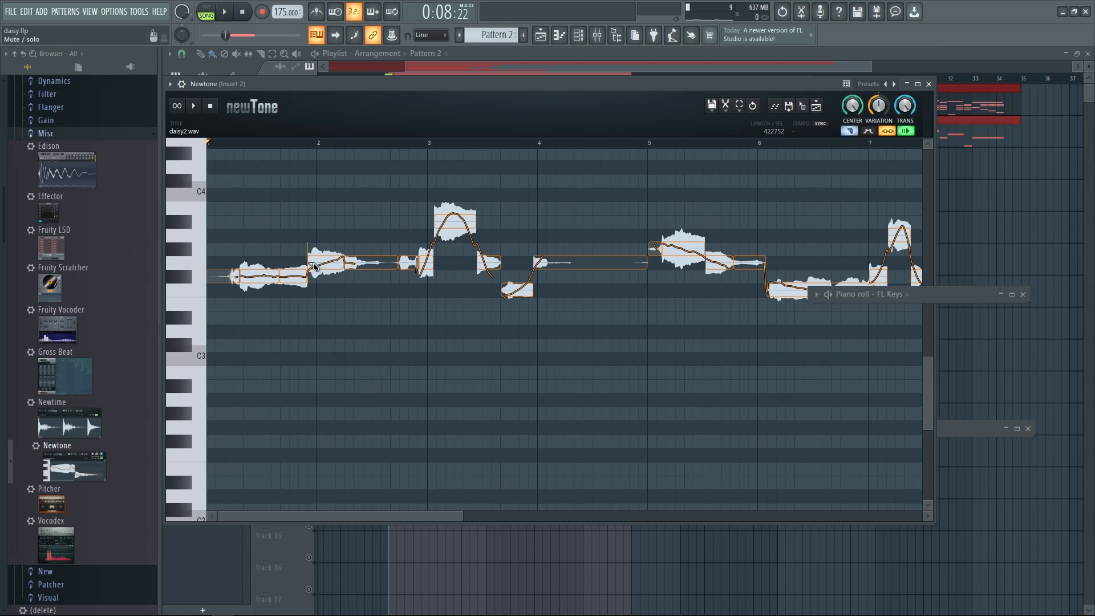
{"action": "left_click", "coordinate": [327, 265]}
Step: Undo the slices made in the first long vocal note
{"action": "key", "text": "ctrl+z"}
{"action": "key", "text": "ctrl+z"}
{"action": "key", "text": "ctrl+z"}
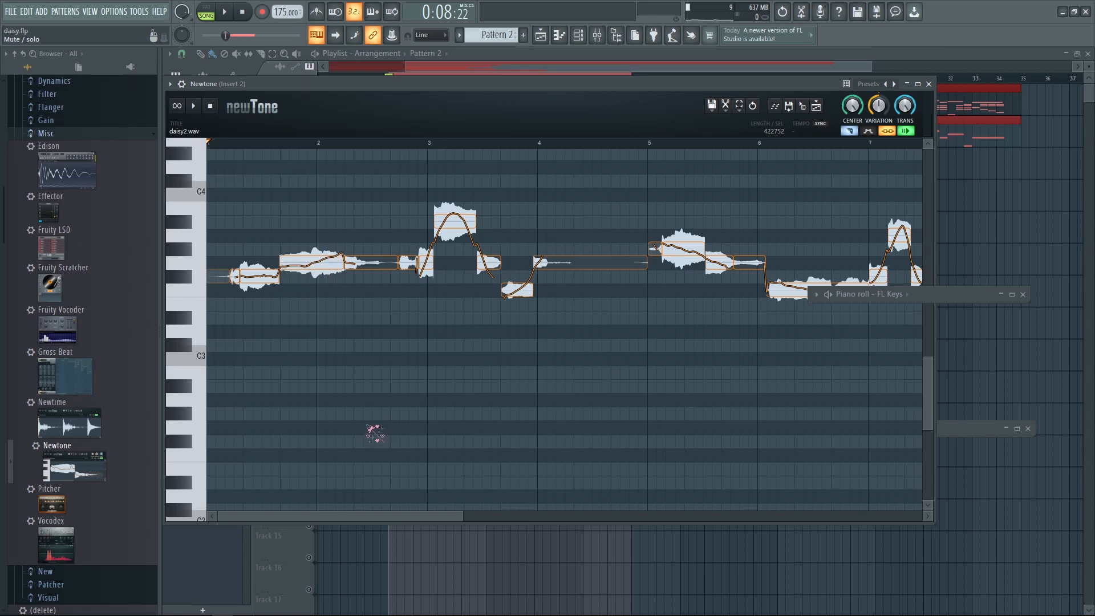
{"action": "scroll", "coordinate": [504, 294], "scroll_direction": "up", "scroll_amount": 3}
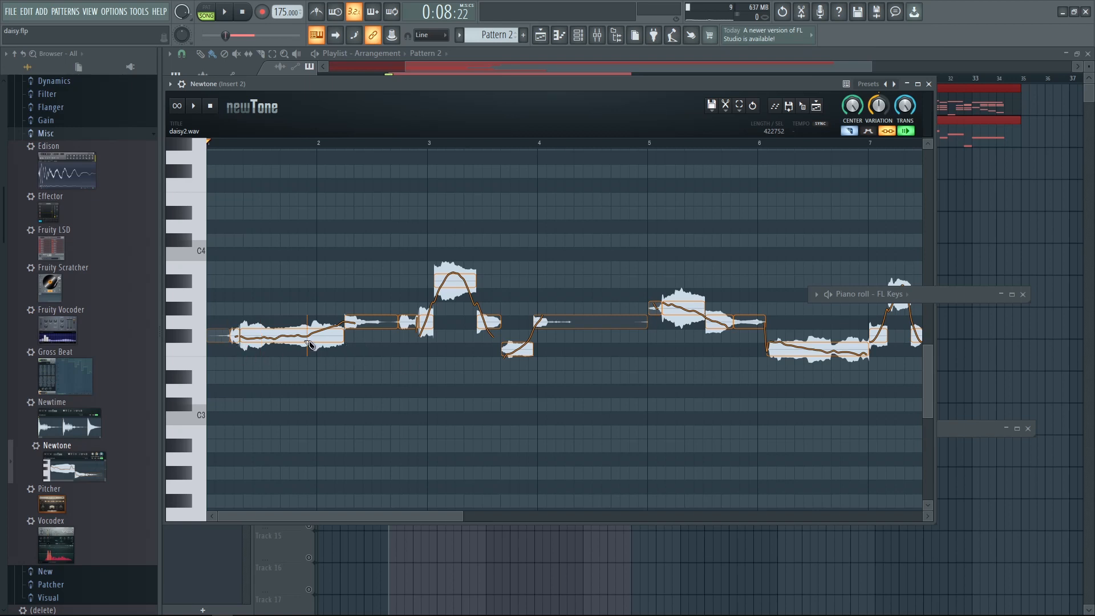
Step: Switch from Cut mode to Advanced edit and flatten the pitch variation of the first long vocal note
{"action": "key", "text": "c"}
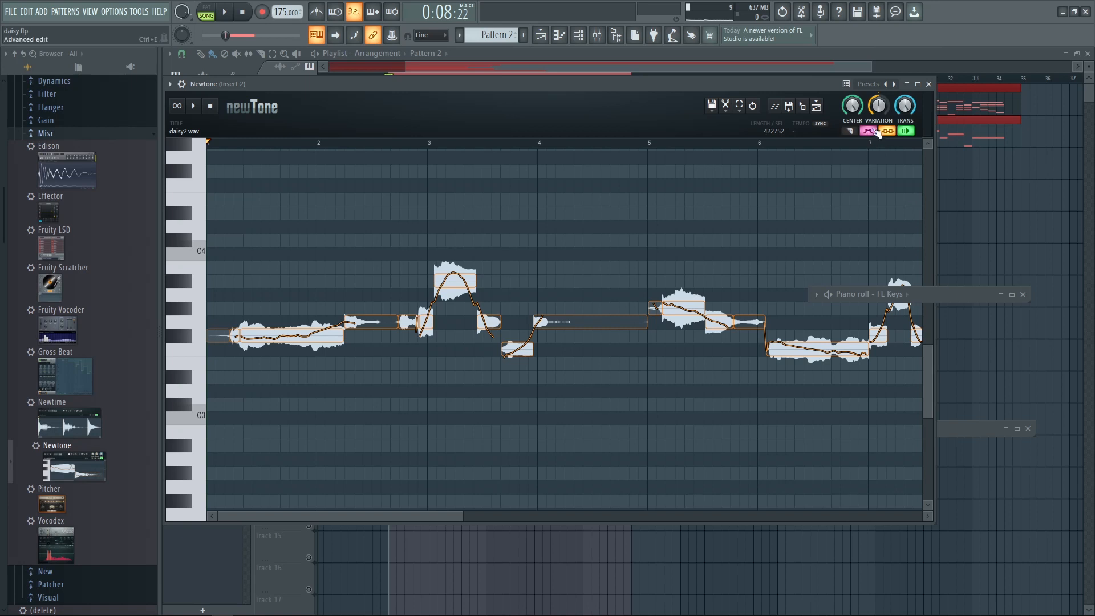
{"action": "scroll", "coordinate": [347, 383], "scroll_direction": "up", "scroll_amount": 2}
{"action": "left_click", "coordinate": [328, 338]}
{"action": "scroll", "coordinate": [495, 358], "scroll_direction": "up", "scroll_amount": 3}
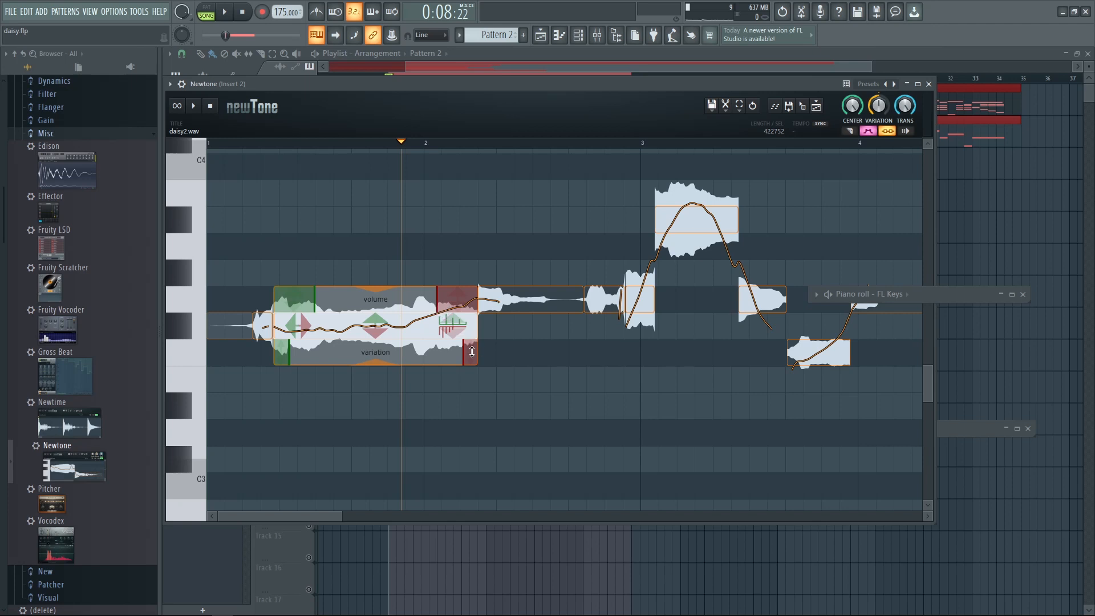
{"action": "mouse_move", "coordinate": [465, 358]}
{"action": "left_mouse_down"}
{"action": "mouse_move", "coordinate": [420, 360]}
{"action": "mouse_move", "coordinate": [433, 365]}
{"action": "mouse_move", "coordinate": [423, 384]}
{"action": "mouse_move", "coordinate": [451, 324]}
{"action": "mouse_move", "coordinate": [444, 251]}
{"action": "mouse_move", "coordinate": [458, 381]}
{"action": "mouse_move", "coordinate": [412, 366]}
{"action": "mouse_move", "coordinate": [464, 357]}
{"action": "left_mouse_up"}
{"action": "left_click_drag", "start_coordinate": [383, 374], "coordinate": [381, 291]}
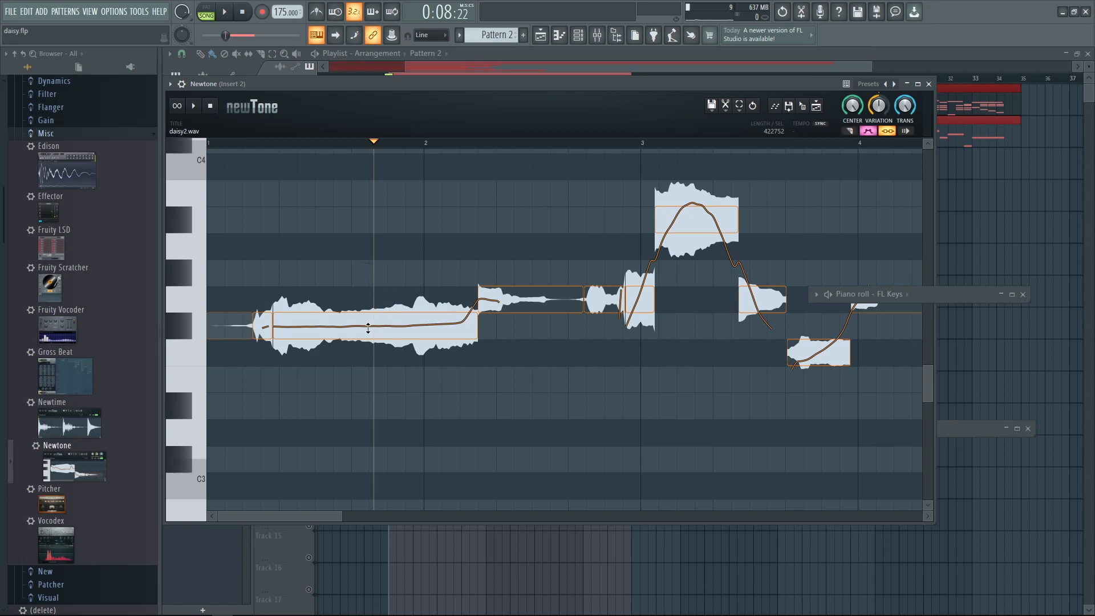
Step: Set the first long vocal note's formant shift to 0.62 st
{"action": "left_click", "coordinate": [374, 301]}
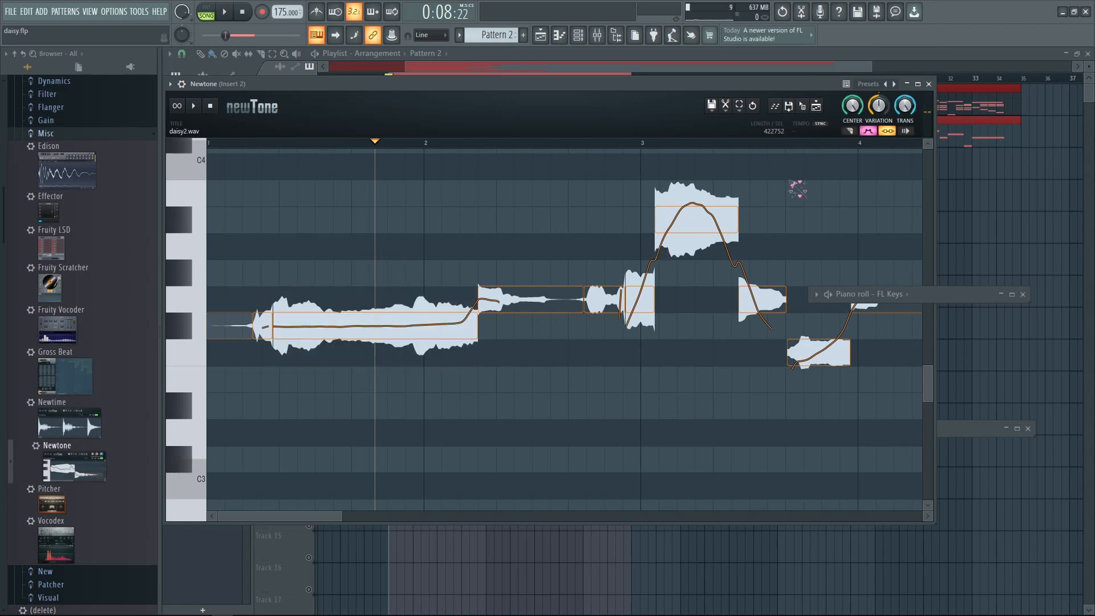
{"action": "mouse_move", "coordinate": [366, 327]}
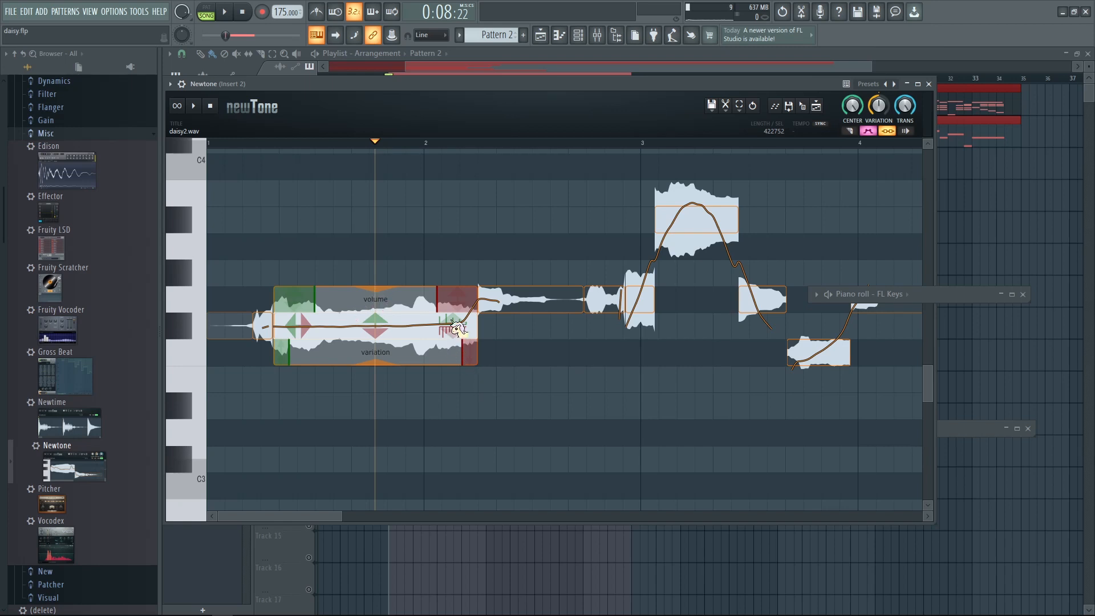
{"action": "mouse_move", "coordinate": [458, 329]}
{"action": "left_mouse_down"}
{"action": "mouse_move", "coordinate": [464, 297]}
{"action": "mouse_move", "coordinate": [467, 346]}
{"action": "mouse_move", "coordinate": [466, 317]}
{"action": "left_mouse_up"}
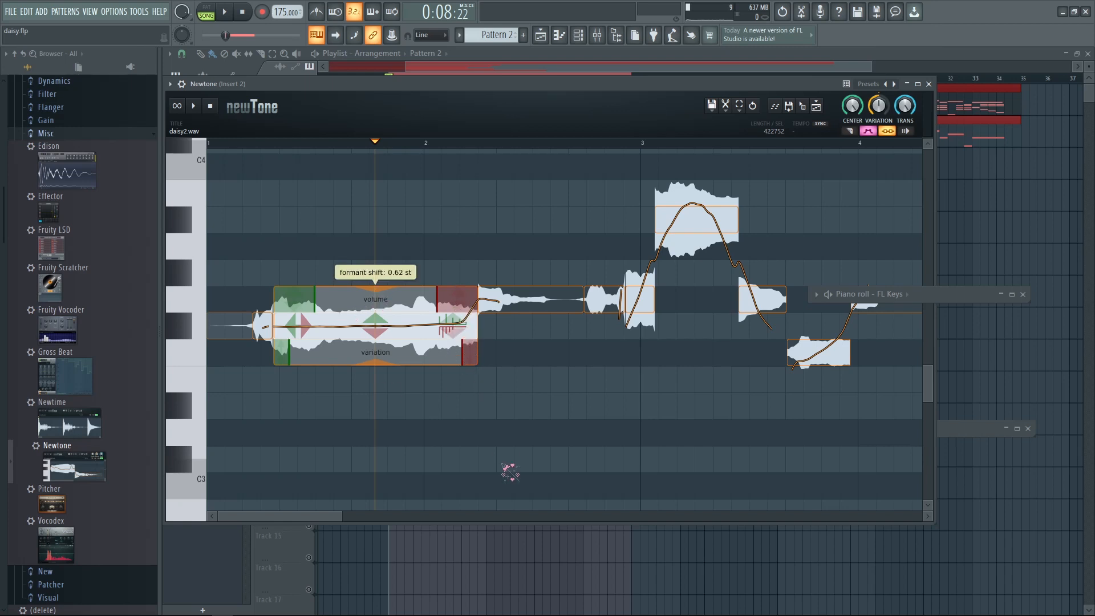
Step: Undo the formant shift and pitch variation changes on the first long vocal note
{"action": "key", "text": "ctrl+z"}
{"action": "key", "text": "ctrl+z"}
{"action": "key", "text": "ctrl+z"}
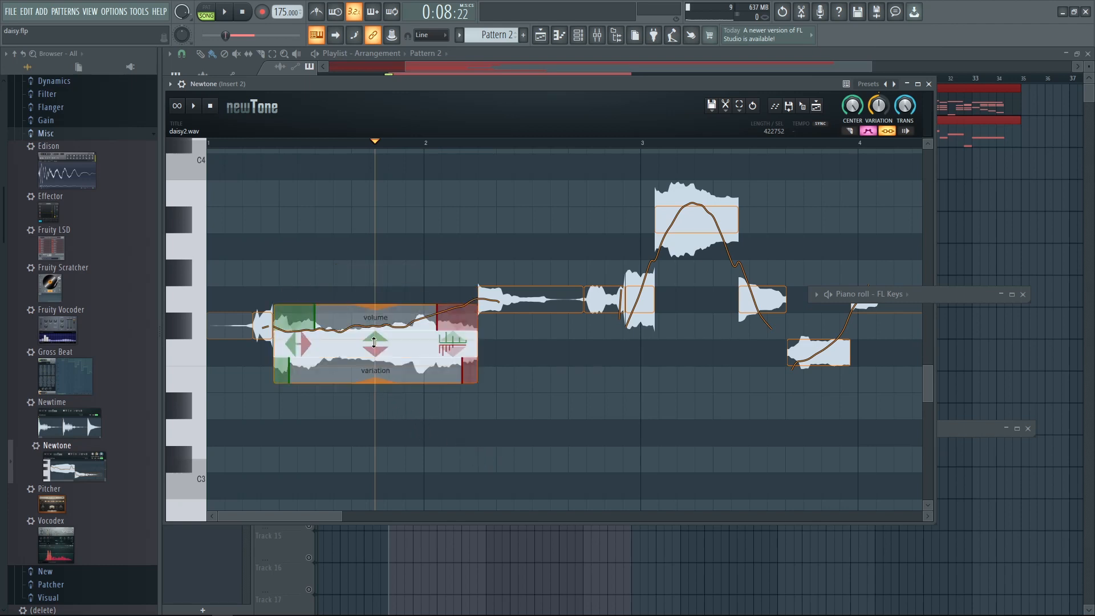
Step: Set the first long vocal note's pitch to F#-3 and nudge its timing slightly, then deselect it
{"action": "left_click_drag", "start_coordinate": [373, 342], "coordinate": [374, 324]}
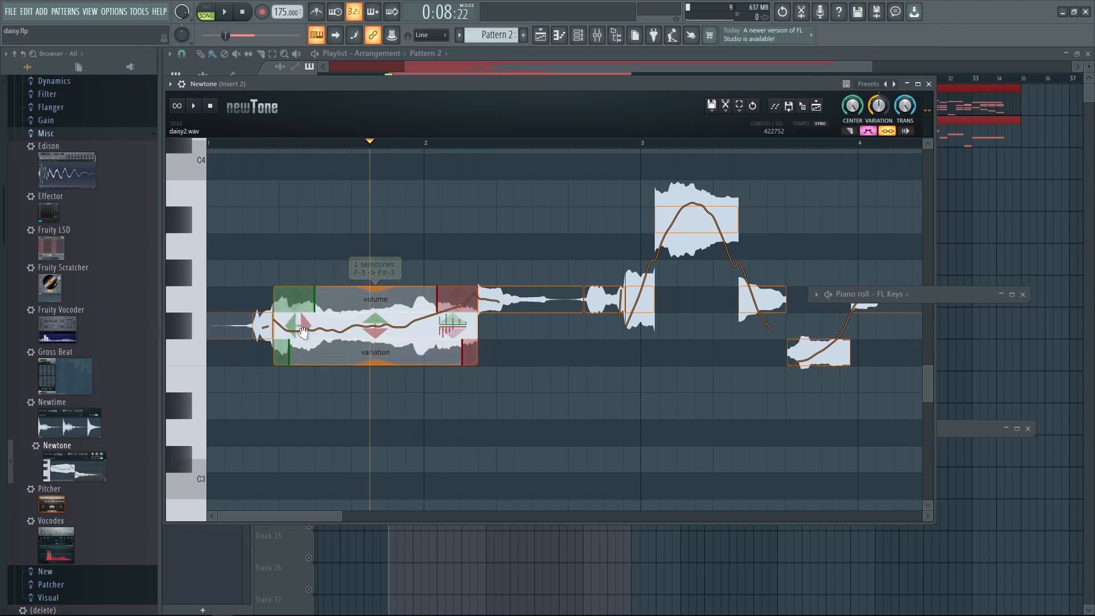
{"action": "mouse_move", "coordinate": [308, 331]}
{"action": "left_mouse_down"}
{"action": "mouse_move", "coordinate": [361, 330]}
{"action": "mouse_move", "coordinate": [299, 330]}
{"action": "left_mouse_up"}
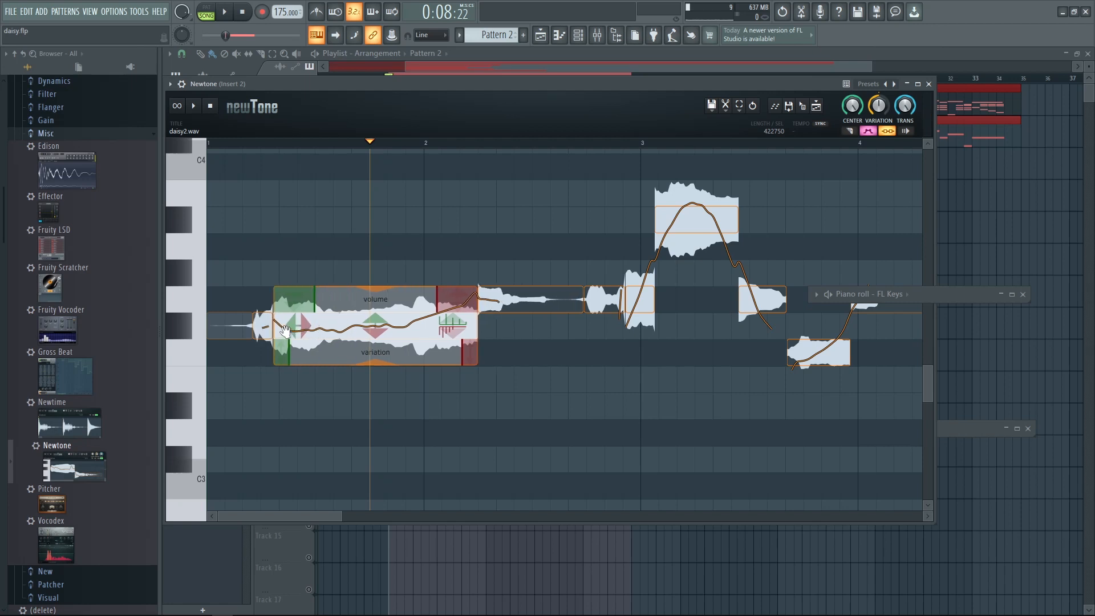
{"action": "left_click", "coordinate": [444, 417]}
Step: Leave Advanced edit and show the whole daisy2.wav phrase in Newtone
{"action": "scroll", "coordinate": [627, 365], "scroll_direction": "down", "scroll_amount": 2}
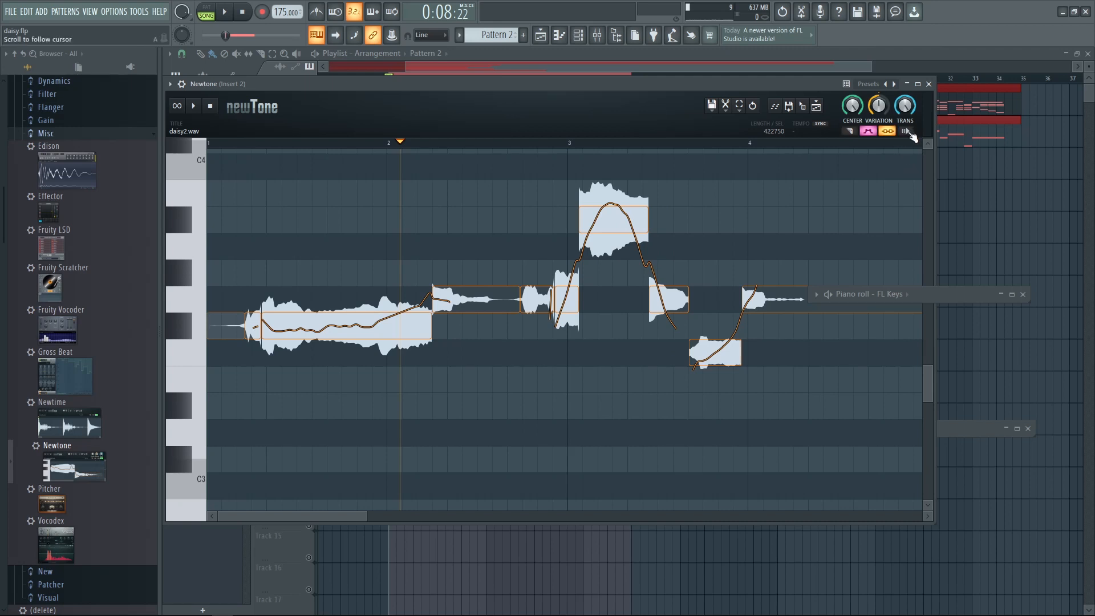
{"action": "scroll", "coordinate": [829, 178], "scroll_direction": "down", "scroll_amount": 4}
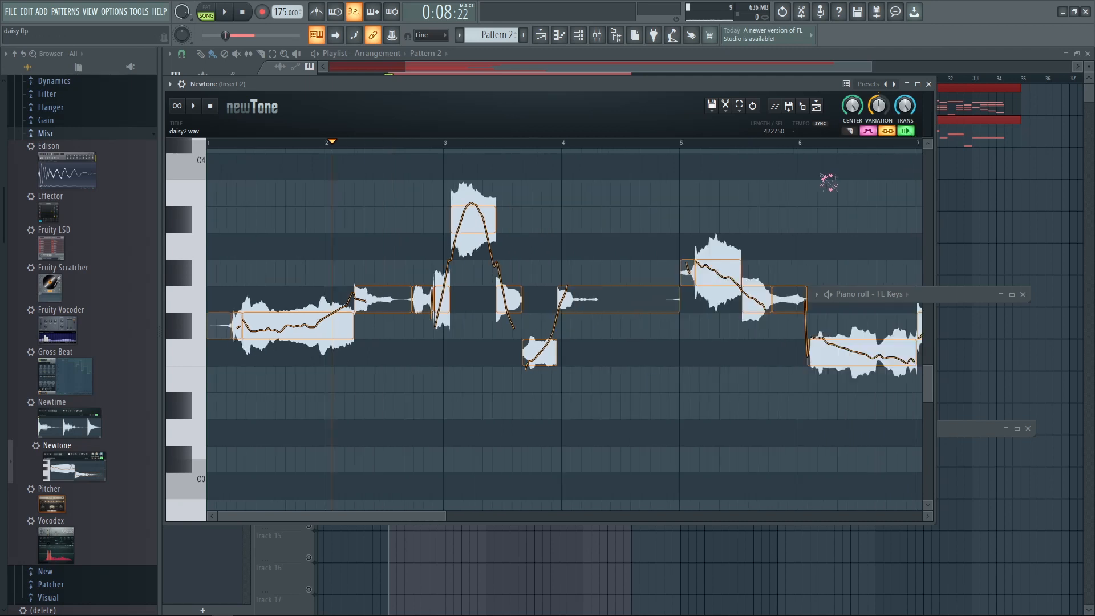
{"action": "scroll", "coordinate": [536, 205], "scroll_direction": "up", "scroll_amount": 2}
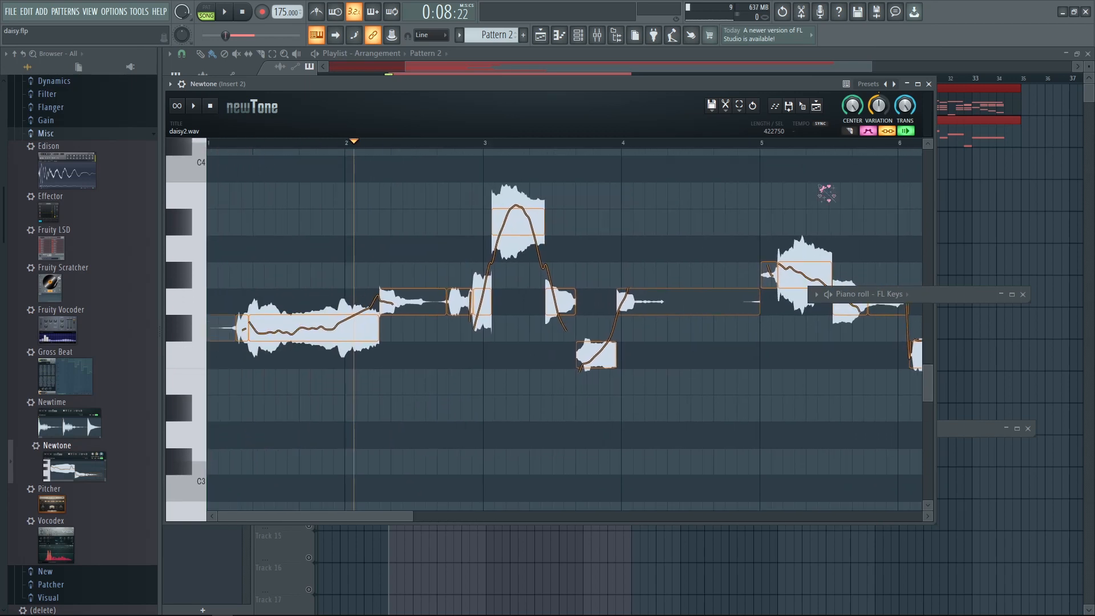
{"action": "scroll", "coordinate": [643, 205], "scroll_direction": "up", "scroll_amount": 1}
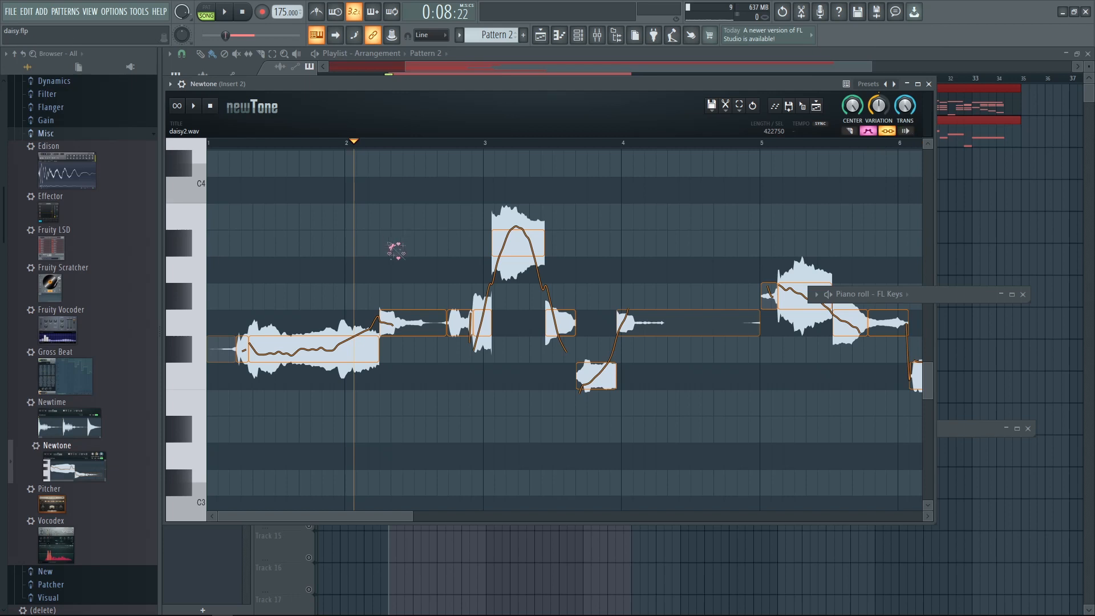
{"action": "scroll", "coordinate": [378, 224], "scroll_direction": "up", "scroll_amount": 1}
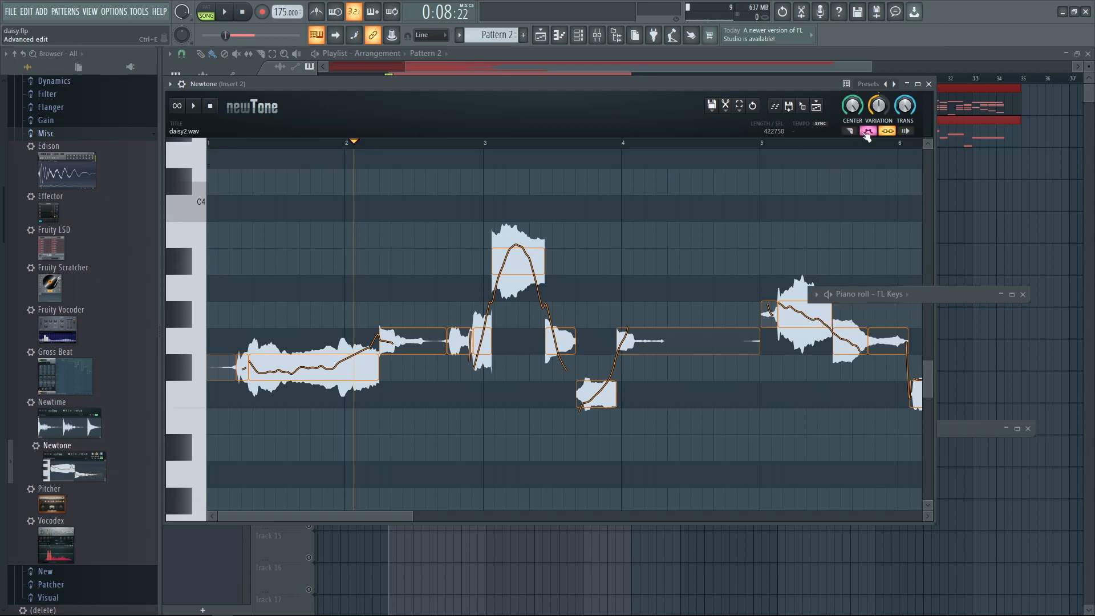
{"action": "scroll", "coordinate": [648, 173], "scroll_direction": "down", "scroll_amount": 4}
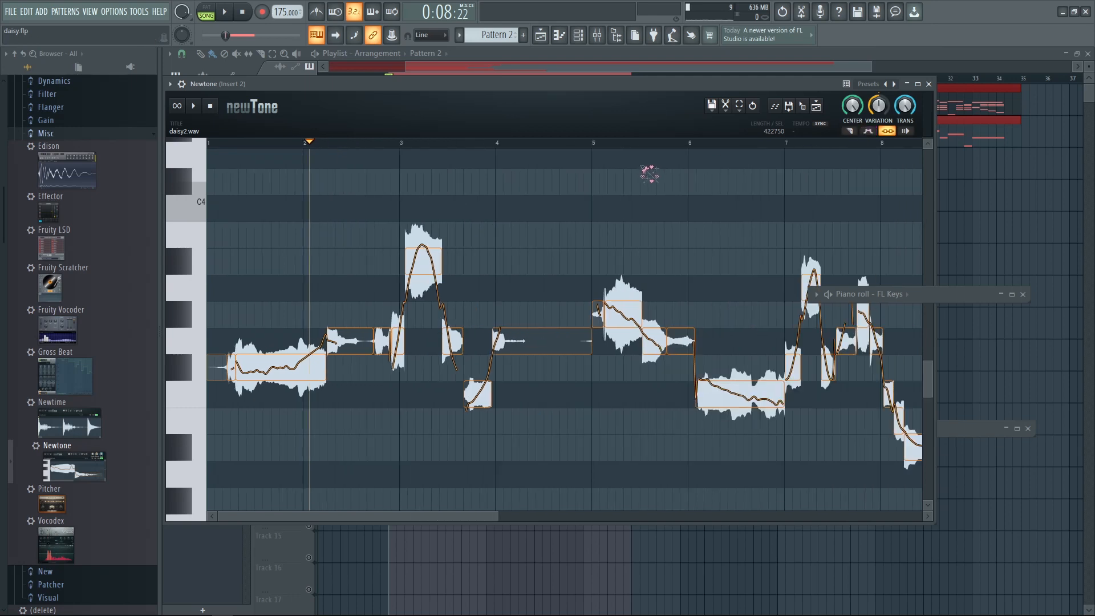
{"action": "left_click_drag", "start_coordinate": [500, 245], "coordinate": [604, 233]}
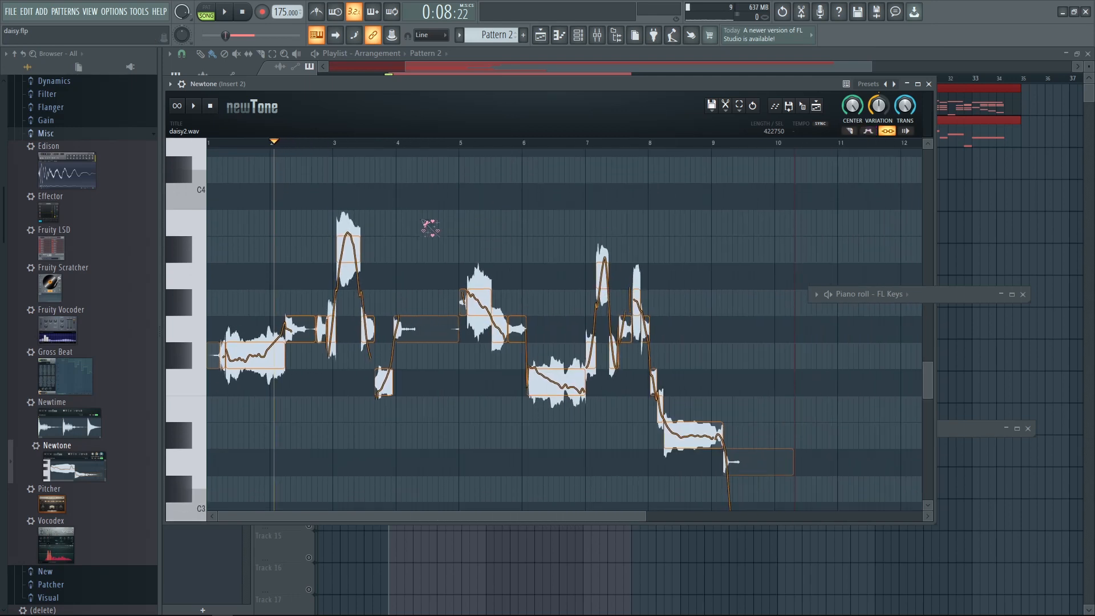
{"action": "scroll", "coordinate": [530, 167], "scroll_direction": "down", "scroll_amount": 2}
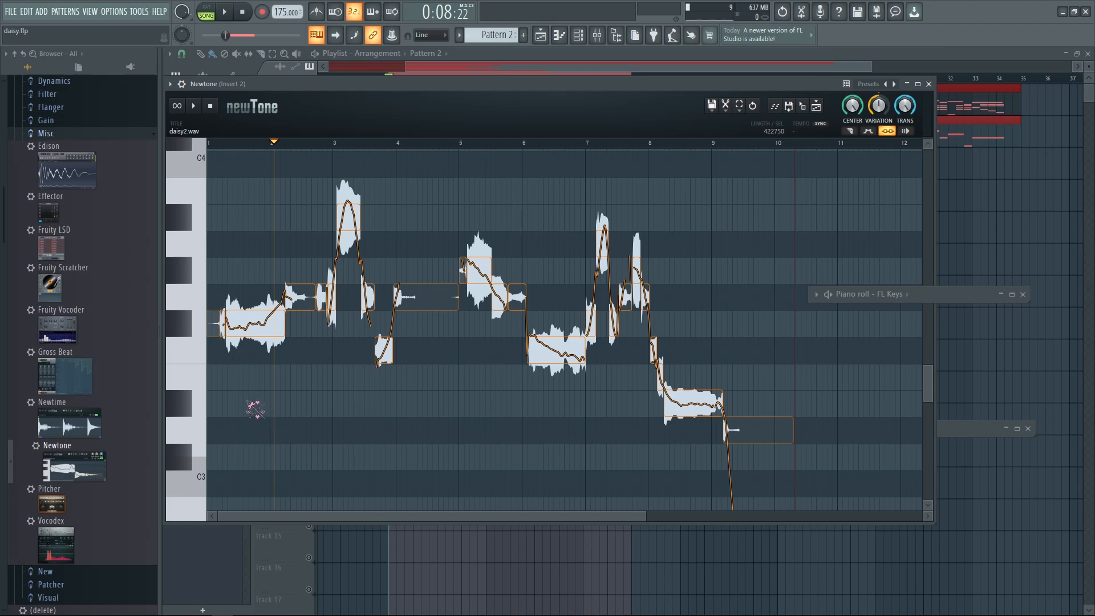
{"action": "scroll", "coordinate": [256, 408], "scroll_direction": "up", "scroll_amount": 4}
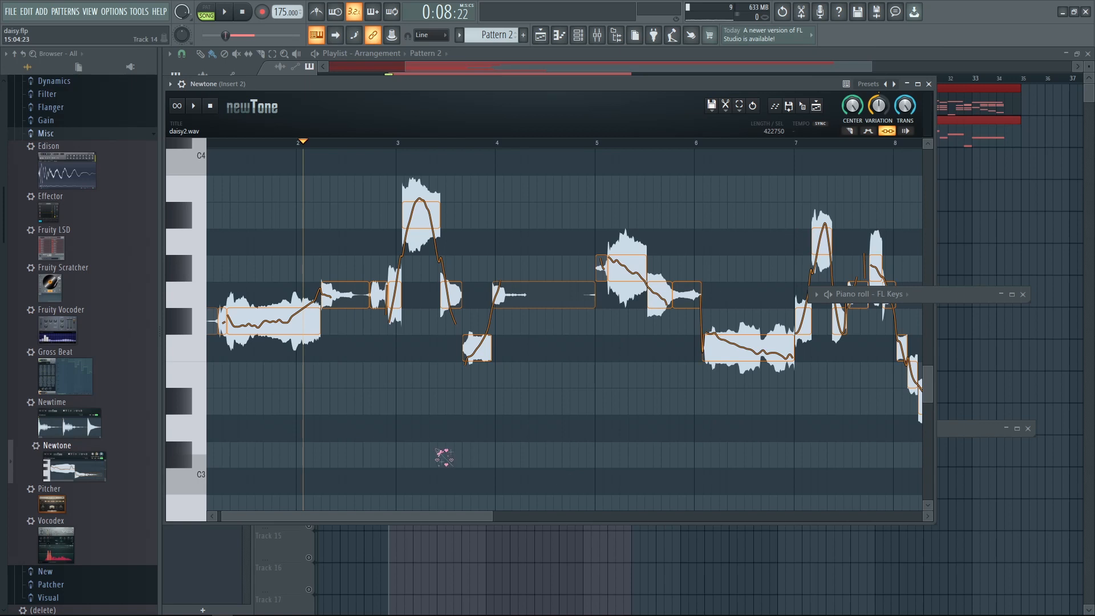
{"action": "scroll", "coordinate": [437, 412], "scroll_direction": "down", "scroll_amount": 2}
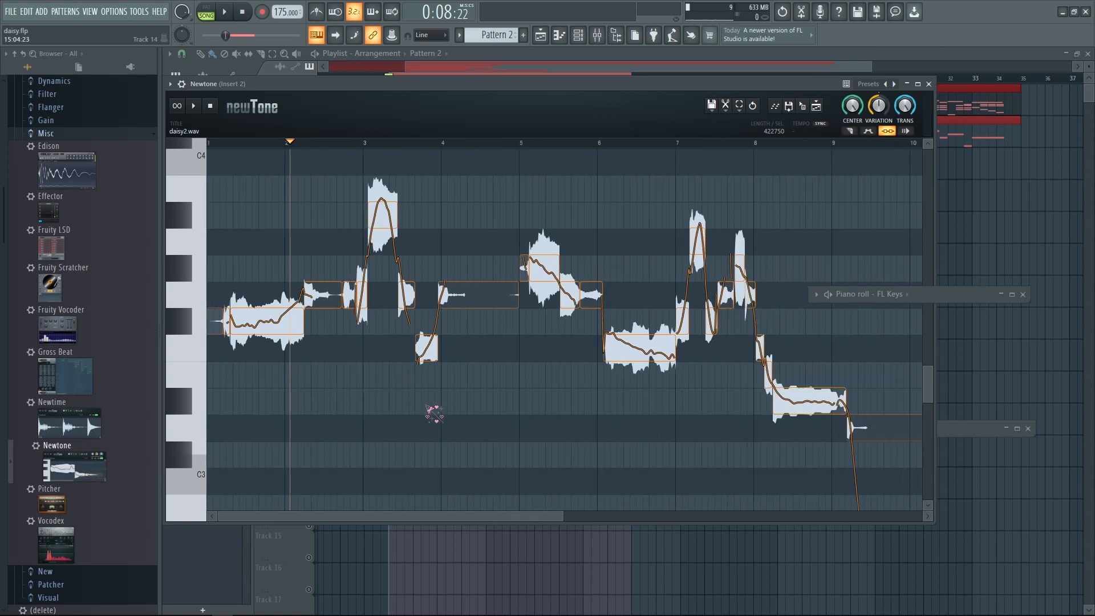
{"action": "scroll", "coordinate": [422, 413], "scroll_direction": "down", "scroll_amount": 4}
{"action": "left_click_drag", "start_coordinate": [477, 464], "coordinate": [529, 509]}
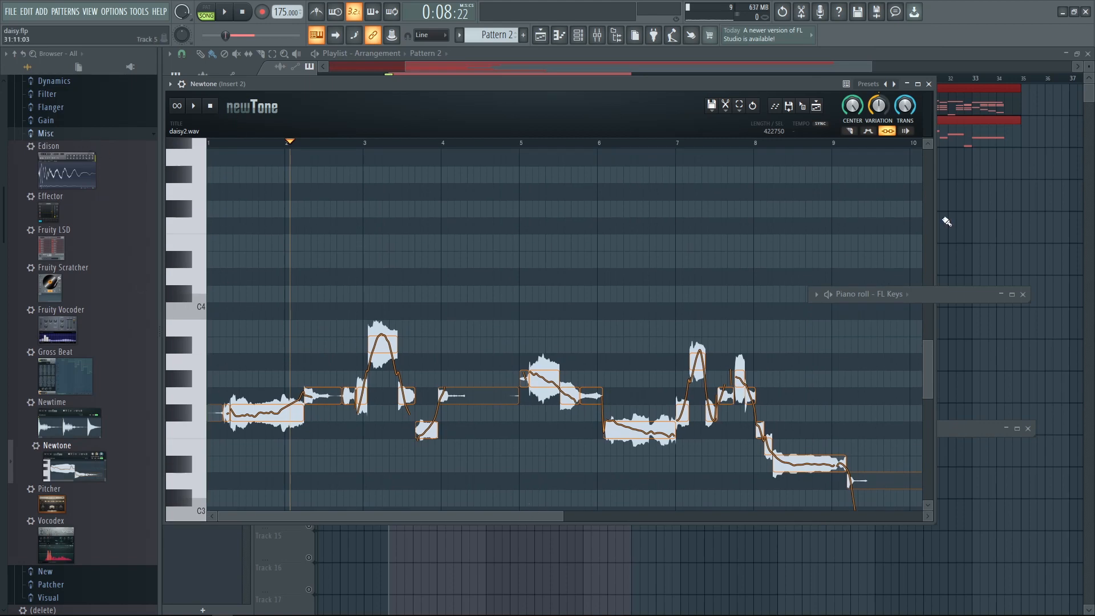
{"action": "left_click_drag", "start_coordinate": [500, 311], "coordinate": [555, 199]}
{"action": "scroll", "coordinate": [319, 336], "scroll_direction": "up", "scroll_amount": 1}
{"action": "left_click_drag", "start_coordinate": [317, 340], "coordinate": [334, 344]}
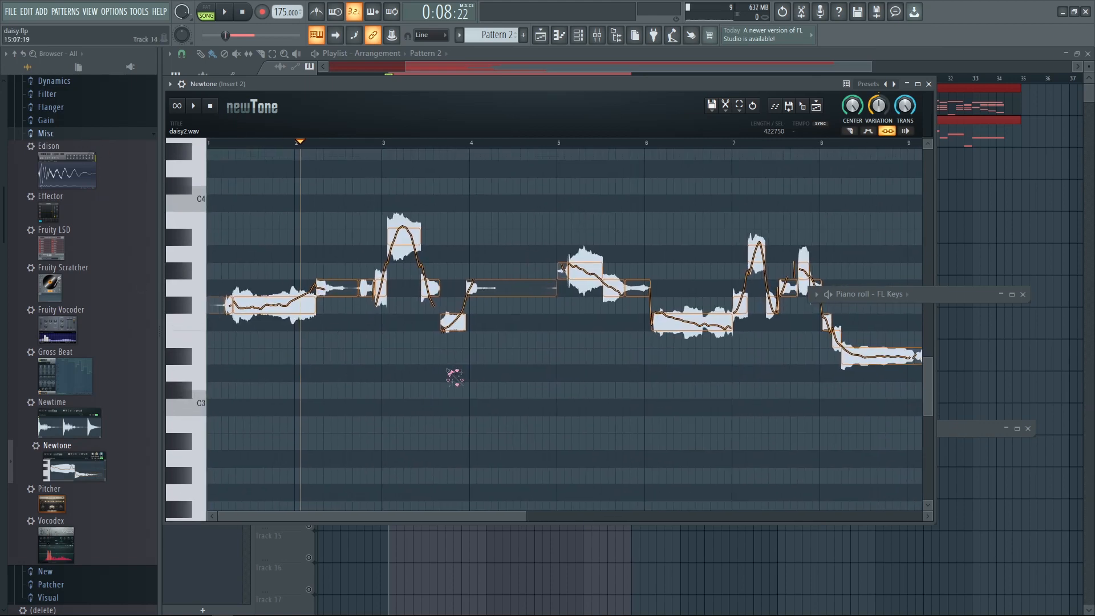
Step: Move the Newtone window aside and restore the FL Keys piano roll in front of it, showing the melody notes
{"action": "left_click_drag", "start_coordinate": [560, 95], "coordinate": [688, 90]}
{"action": "scroll", "coordinate": [406, 220], "scroll_direction": "up", "scroll_amount": 1}
{"action": "left_click_drag", "start_coordinate": [387, 276], "coordinate": [591, 279]}
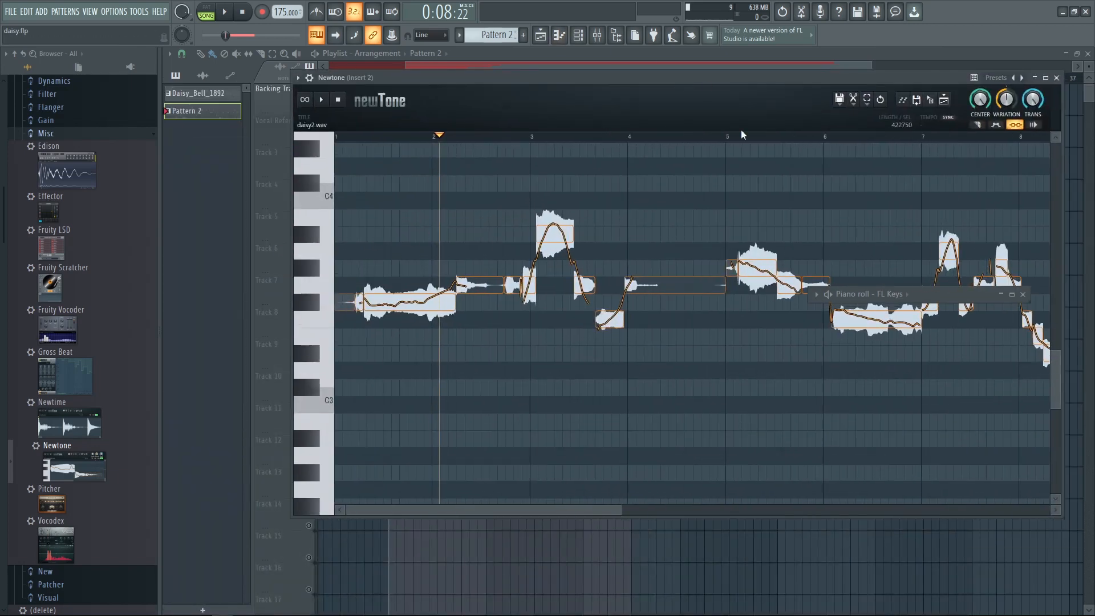
{"action": "left_click", "coordinate": [1012, 294]}
{"action": "left_click", "coordinate": [1067, 7]}
{"action": "left_click_drag", "start_coordinate": [813, 302], "coordinate": [403, 593]}
{"action": "left_click_drag", "start_coordinate": [664, 364], "coordinate": [724, 269]}
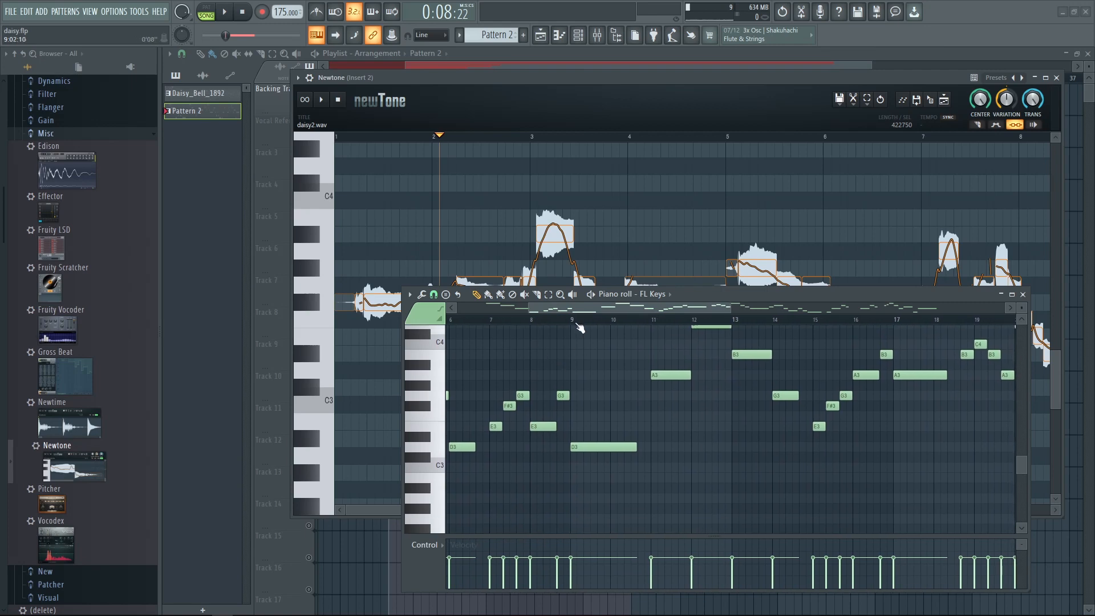
Step: Switch playback to pattern mode, play the FL Keys melody from bar 11, and return the playback position to bar 9
{"action": "key", "text": "space"}
{"action": "key", "text": "space"}
{"action": "left_click_drag", "start_coordinate": [618, 371], "coordinate": [599, 373]}
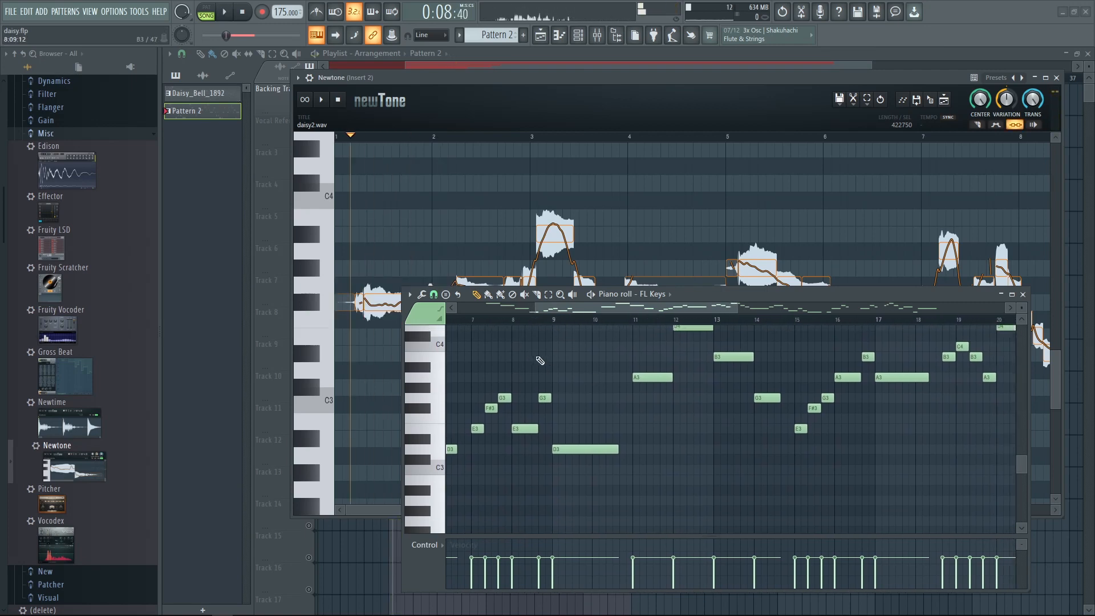
{"action": "left_click_drag", "start_coordinate": [608, 438], "coordinate": [579, 458]}
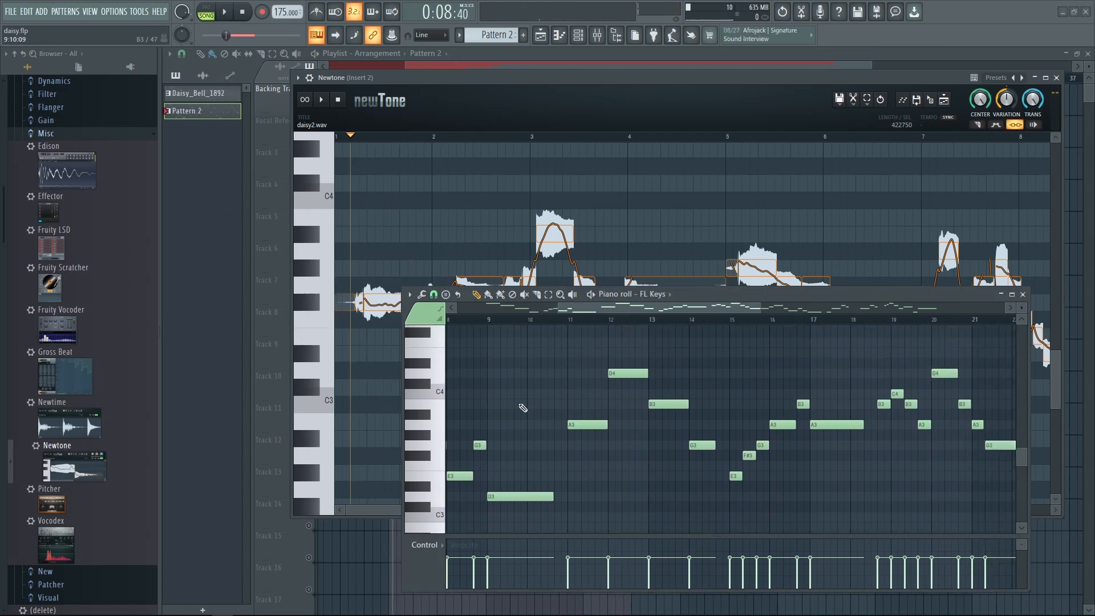
{"action": "left_click", "coordinate": [206, 13]}
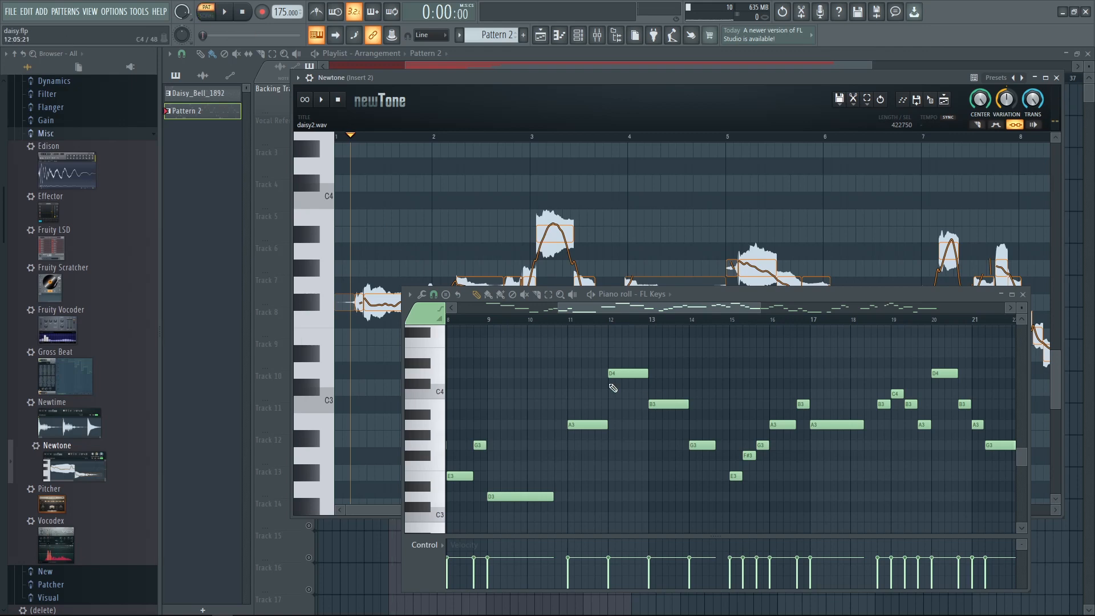
{"action": "left_click", "coordinate": [568, 315]}
{"action": "key", "text": "space"}
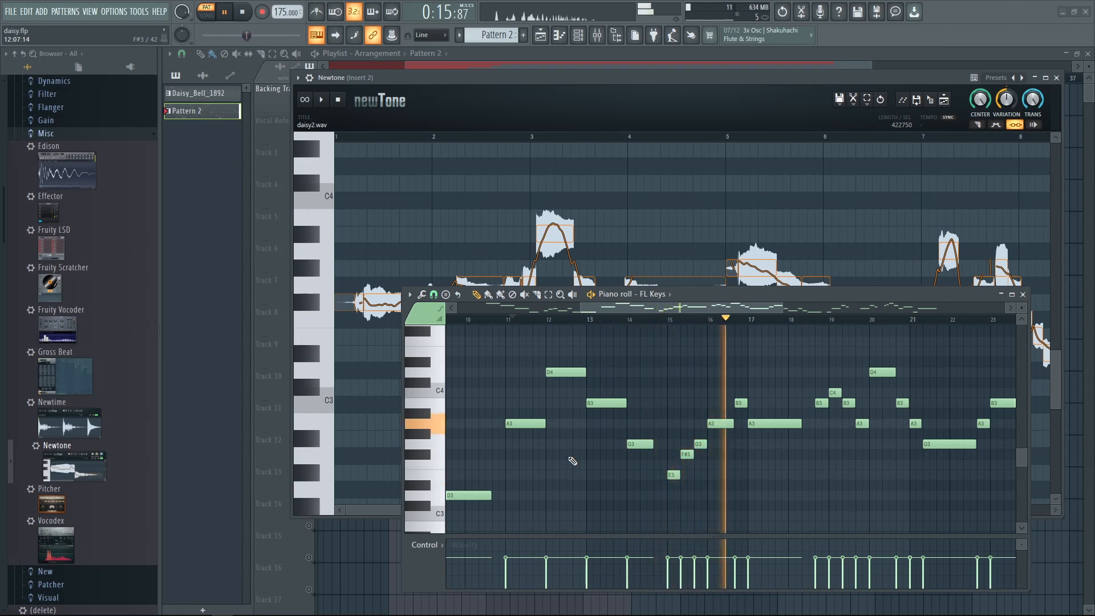
{"action": "key", "text": "space"}
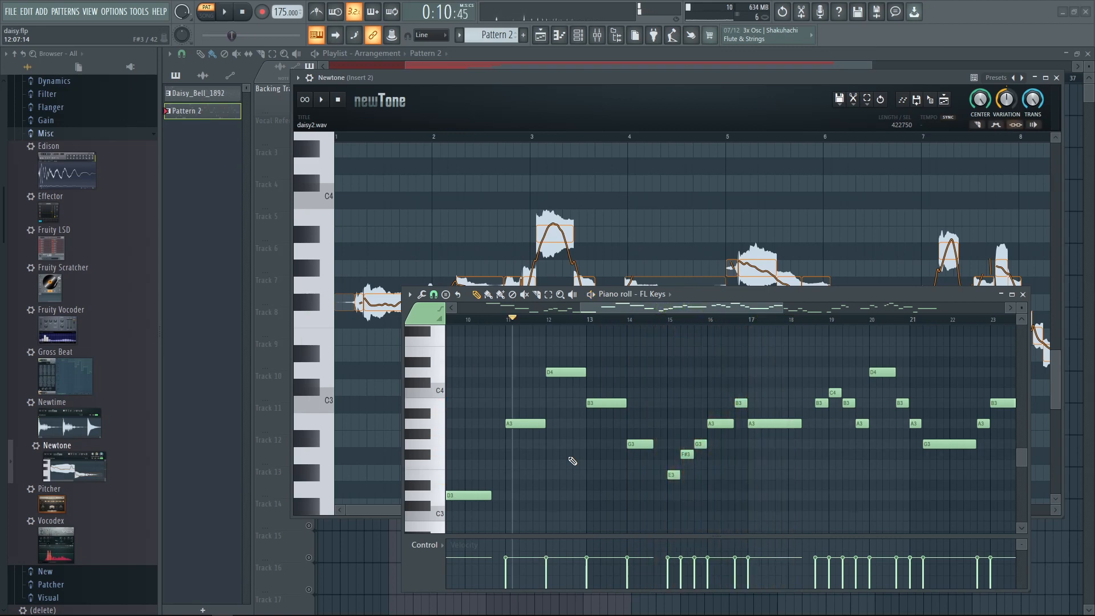
{"action": "left_click_drag", "start_coordinate": [551, 433], "coordinate": [670, 419]}
{"action": "mouse_move", "coordinate": [606, 428]}
{"action": "left_mouse_down"}
{"action": "mouse_move", "coordinate": [587, 467]}
{"action": "mouse_move", "coordinate": [553, 441]}
{"action": "mouse_move", "coordinate": [574, 454]}
{"action": "left_mouse_up"}
{"action": "left_click", "coordinate": [485, 320]}
Step: Select all vocal notes in Newtone and shift the whole phrase so the first long note starts at bar 3
{"action": "scroll", "coordinate": [439, 191], "scroll_direction": "down", "scroll_amount": 1}
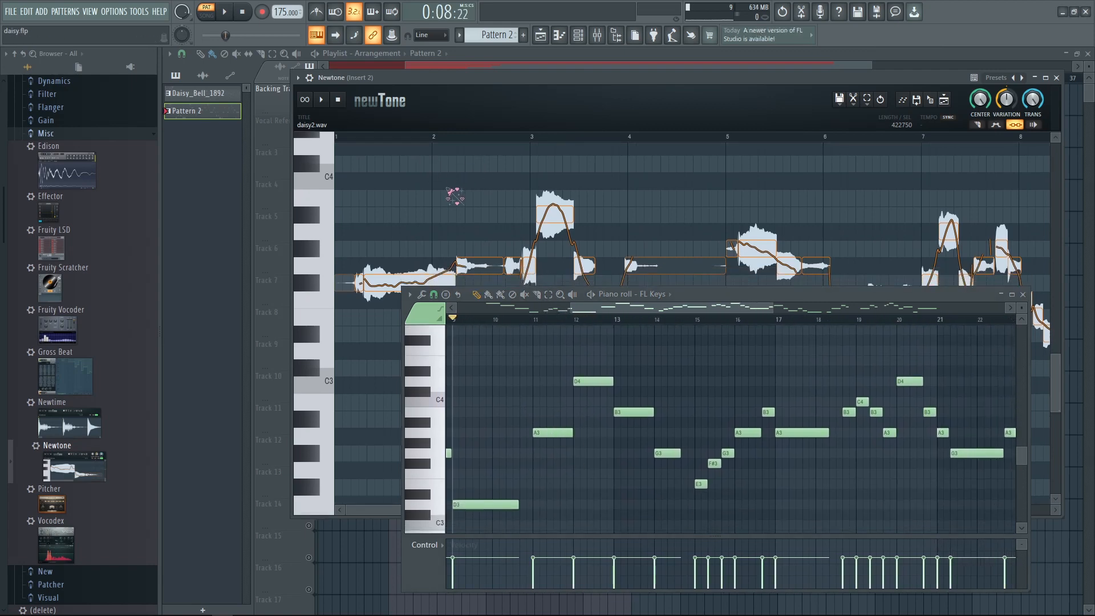
{"action": "left_click", "coordinate": [446, 271]}
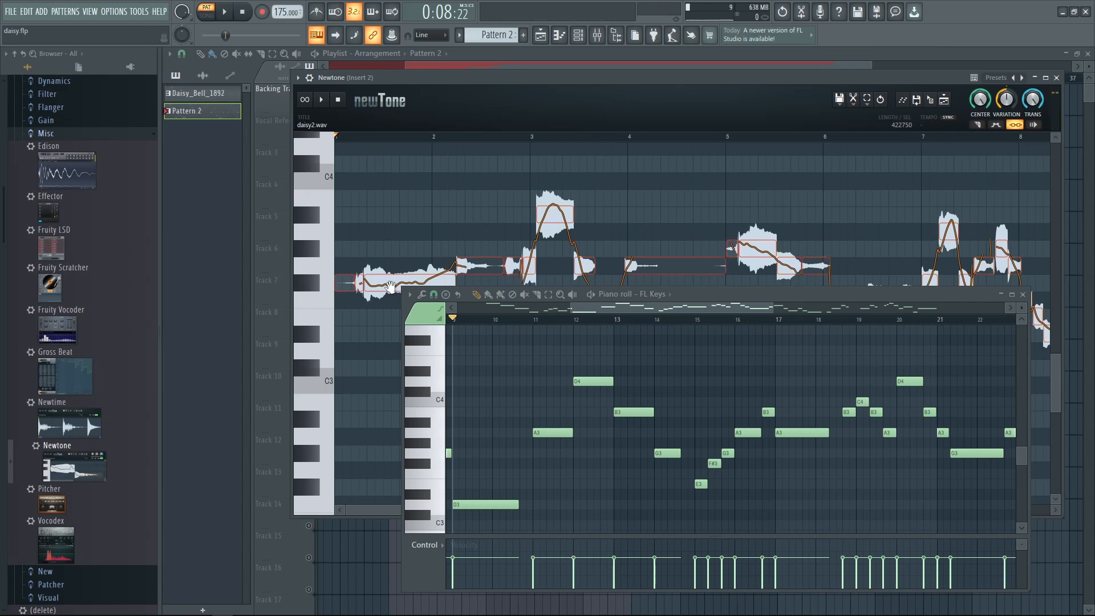
{"action": "left_click_drag", "start_coordinate": [388, 285], "coordinate": [550, 287]}
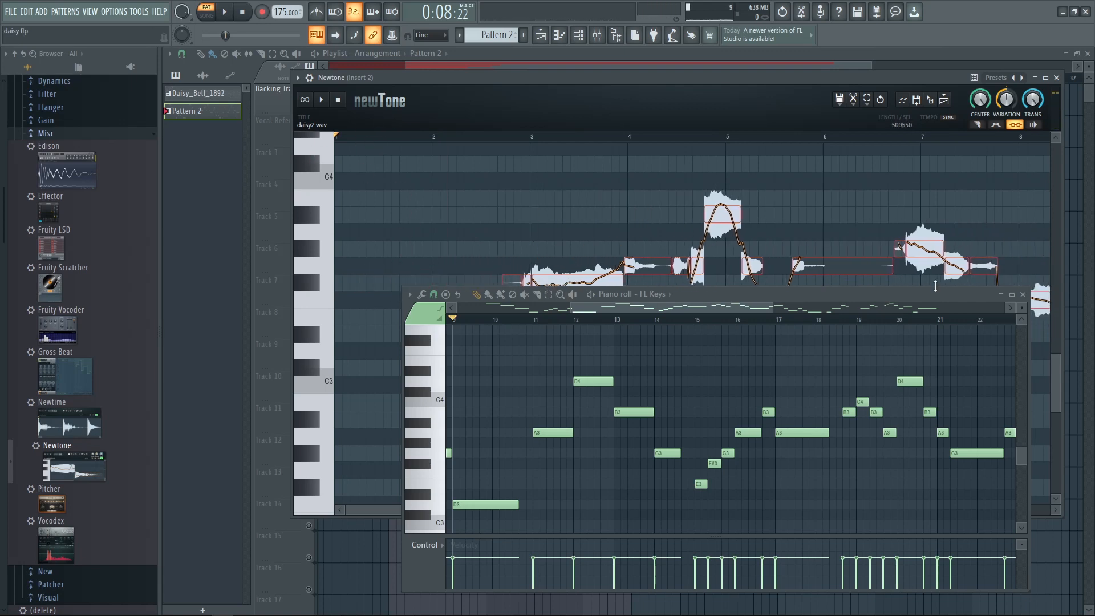
Step: Compare the FL Keys melody with the vocal phrase, deselect the vocal notes, and park the minimised piano roll clear of Newtone
{"action": "left_click_drag", "start_coordinate": [765, 299], "coordinate": [384, 328]}
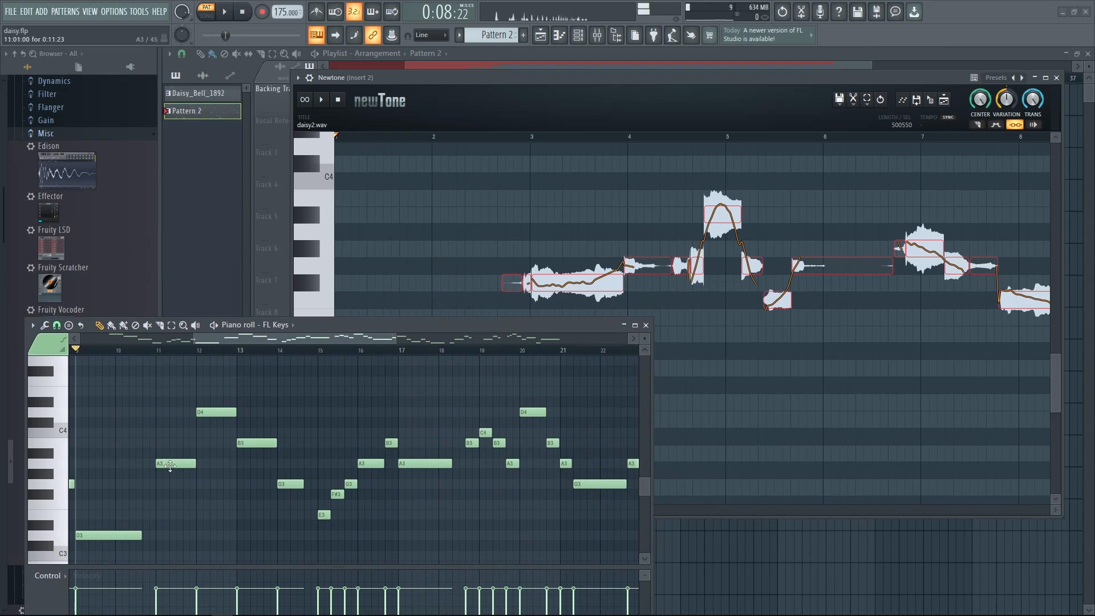
{"action": "left_click_drag", "start_coordinate": [739, 383], "coordinate": [625, 388]}
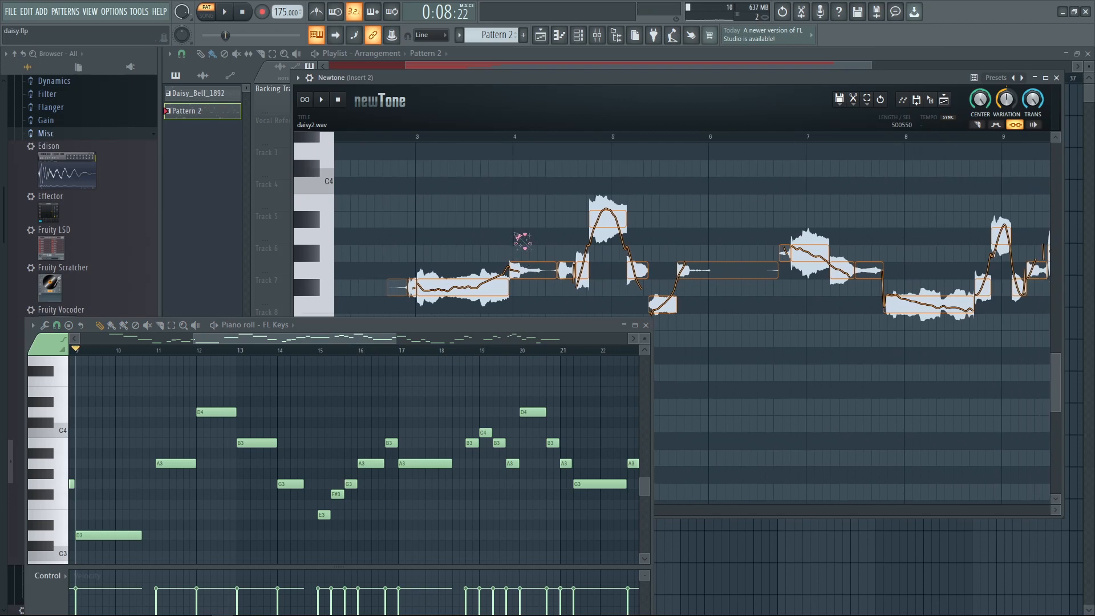
{"action": "left_click_drag", "start_coordinate": [459, 237], "coordinate": [488, 217]}
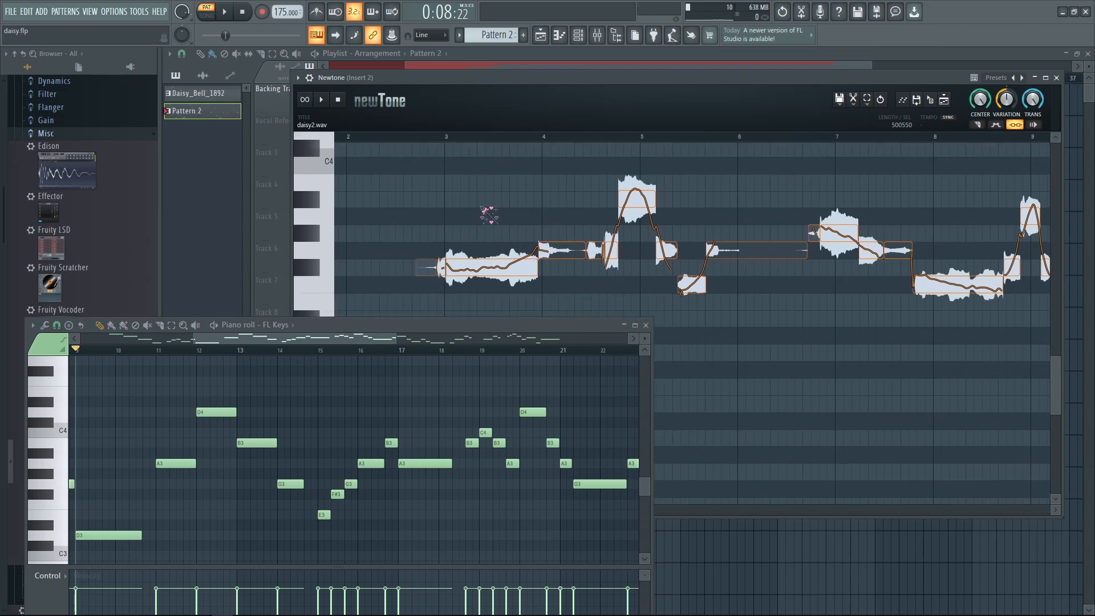
{"action": "left_click", "coordinate": [624, 324]}
{"action": "left_click_drag", "start_coordinate": [666, 405], "coordinate": [676, 464]}
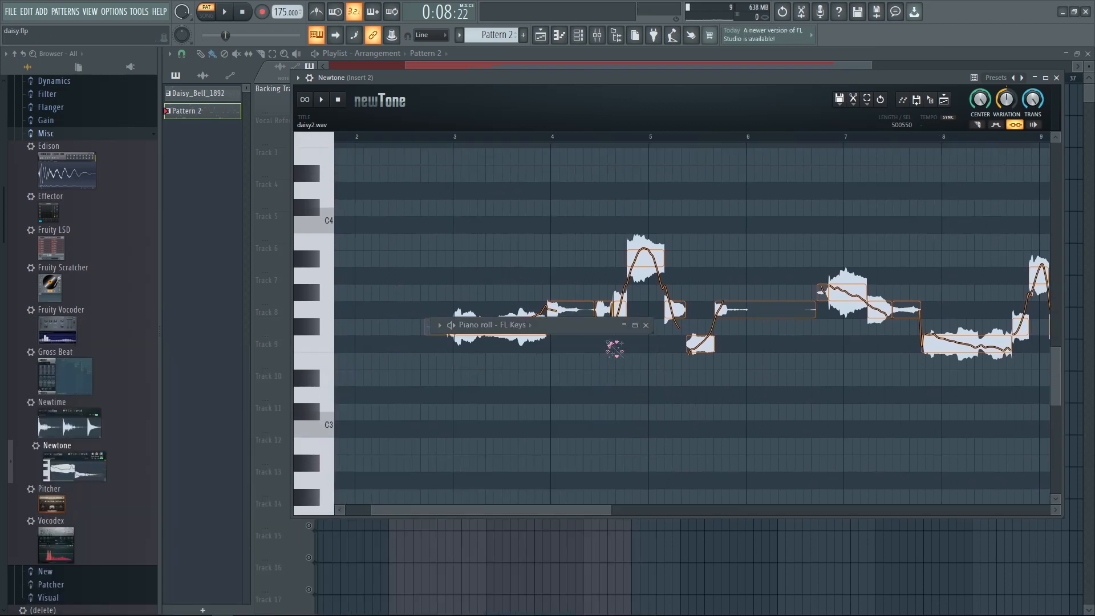
{"action": "left_click_drag", "start_coordinate": [496, 192], "coordinate": [498, 172]}
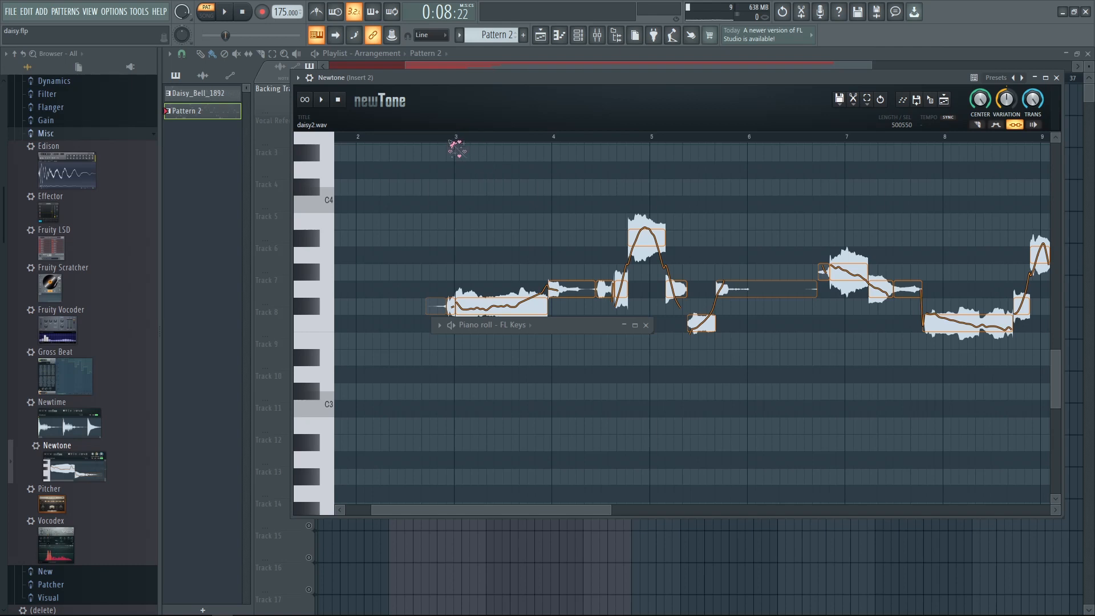
{"action": "left_click_drag", "start_coordinate": [600, 328], "coordinate": [261, 526]}
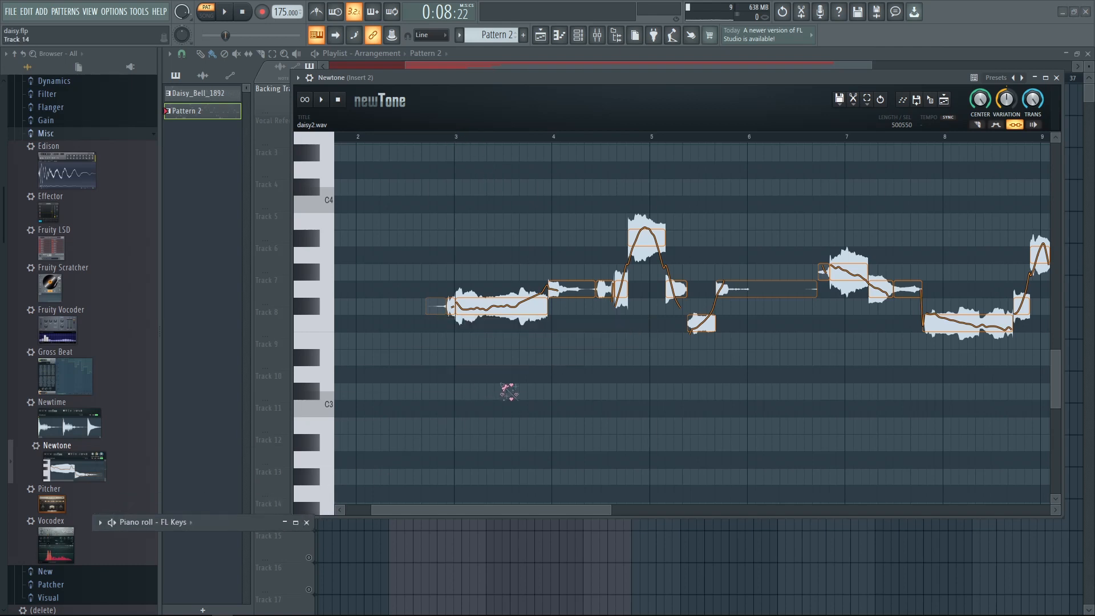
{"action": "left_click_drag", "start_coordinate": [509, 391], "coordinate": [598, 454]}
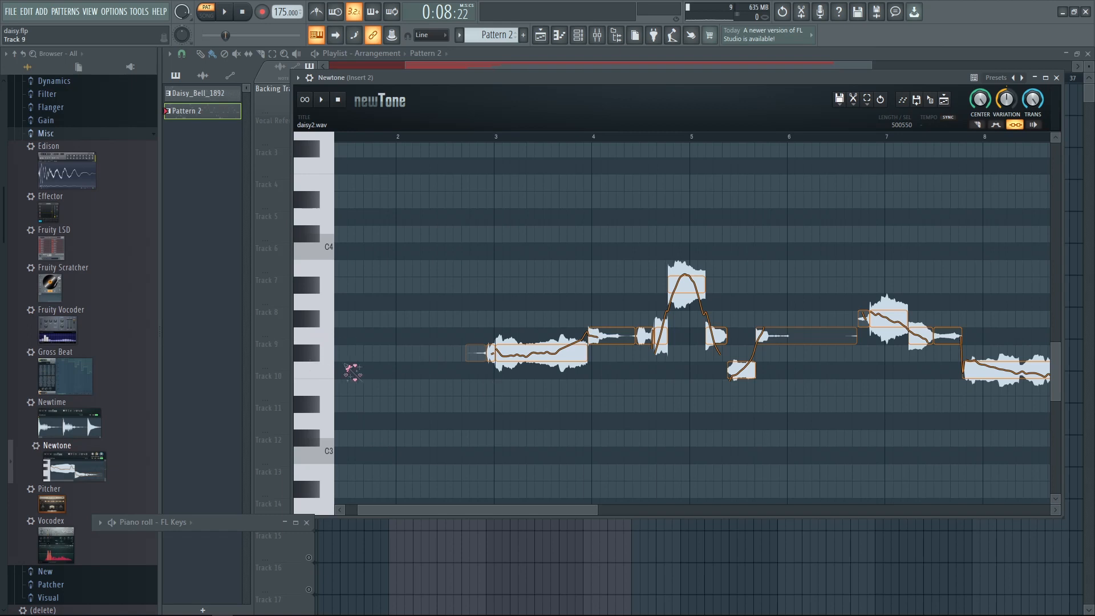
Step: Raise the first long vocal note at bar 3 to A3
{"action": "mouse_move", "coordinate": [527, 358]}
{"action": "left_mouse_down"}
{"action": "mouse_move", "coordinate": [540, 341]}
{"action": "mouse_move", "coordinate": [543, 291]}
{"action": "mouse_move", "coordinate": [544, 307]}
{"action": "left_mouse_up"}
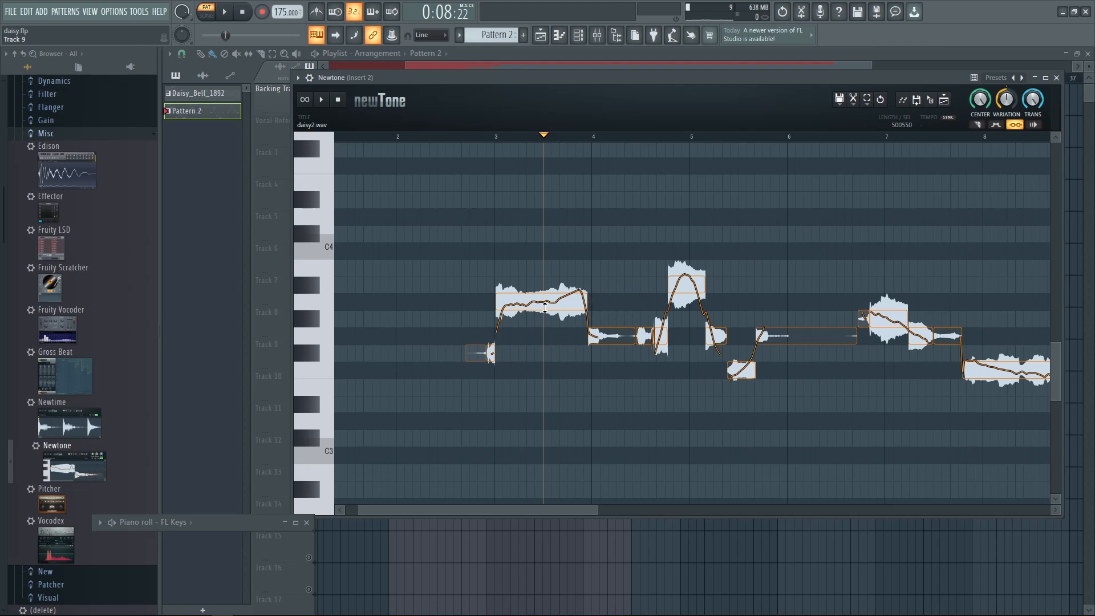
{"action": "left_click_drag", "start_coordinate": [533, 371], "coordinate": [453, 412]}
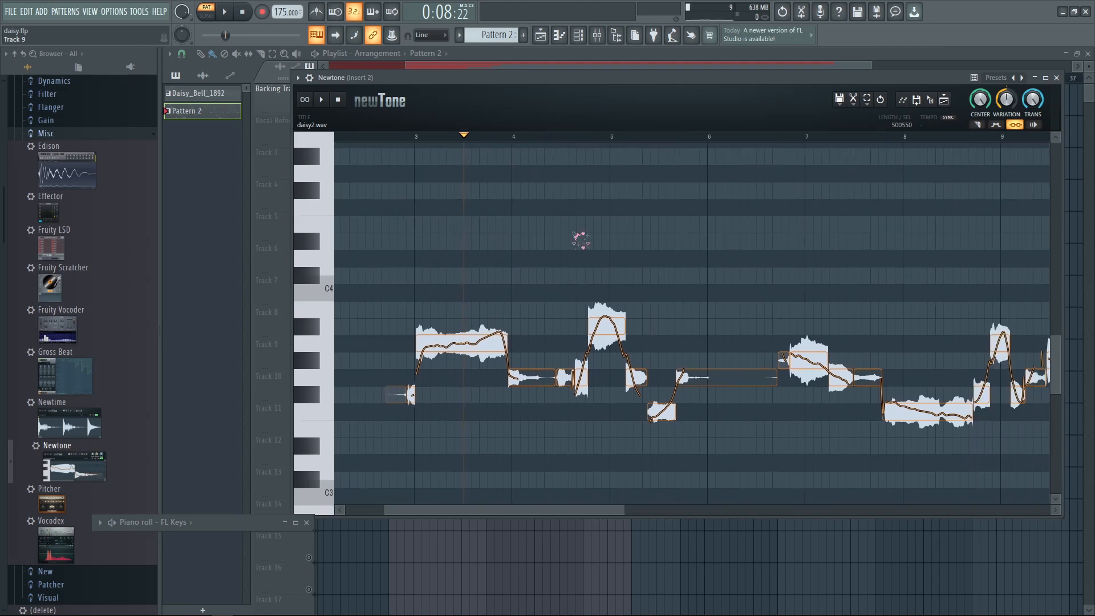
{"action": "left_click_drag", "start_coordinate": [472, 482], "coordinate": [610, 469]}
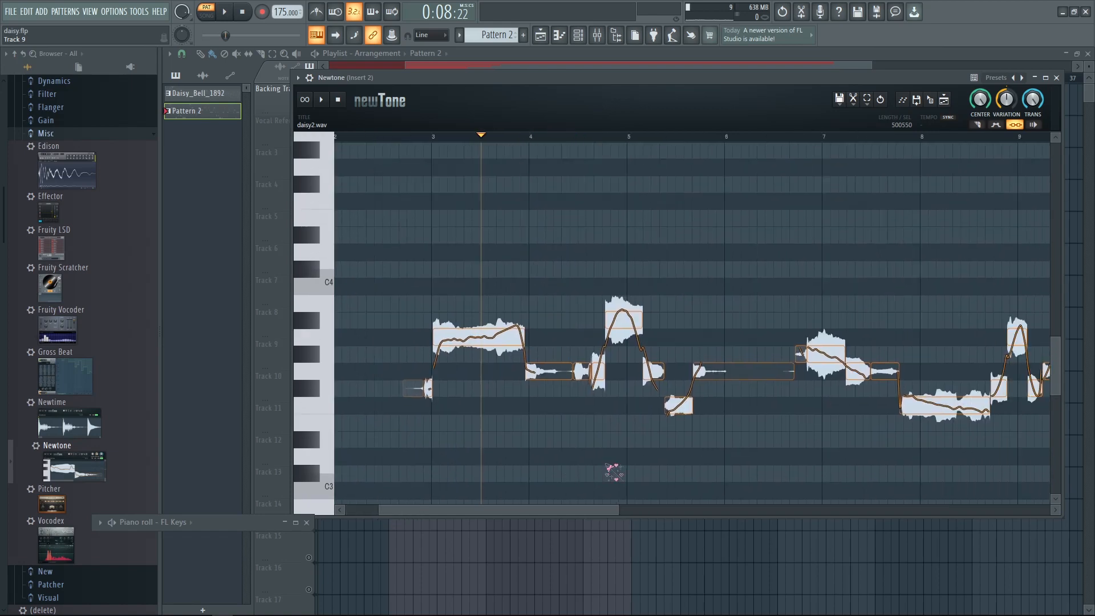
{"action": "scroll", "coordinate": [539, 424], "scroll_direction": "up", "scroll_amount": 1}
{"action": "left_click_drag", "start_coordinate": [507, 442], "coordinate": [502, 408]}
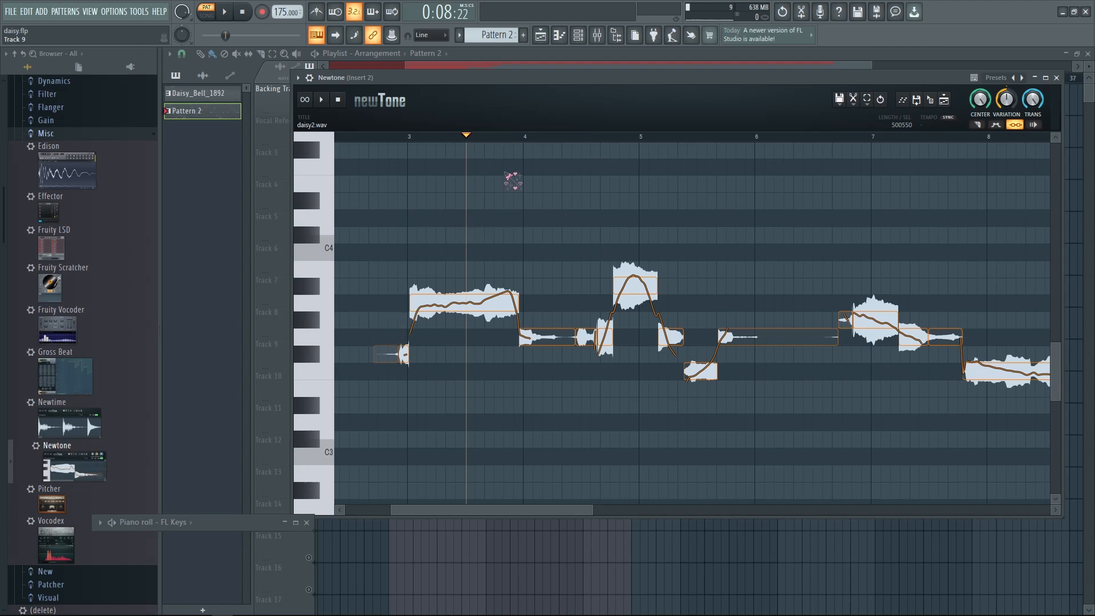
{"action": "mouse_move", "coordinate": [473, 305]}
{"action": "left_mouse_down"}
{"action": "mouse_move", "coordinate": [471, 271]}
{"action": "mouse_move", "coordinate": [471, 321]}
{"action": "mouse_move", "coordinate": [467, 267]}
{"action": "mouse_move", "coordinate": [468, 311]}
{"action": "left_mouse_up"}
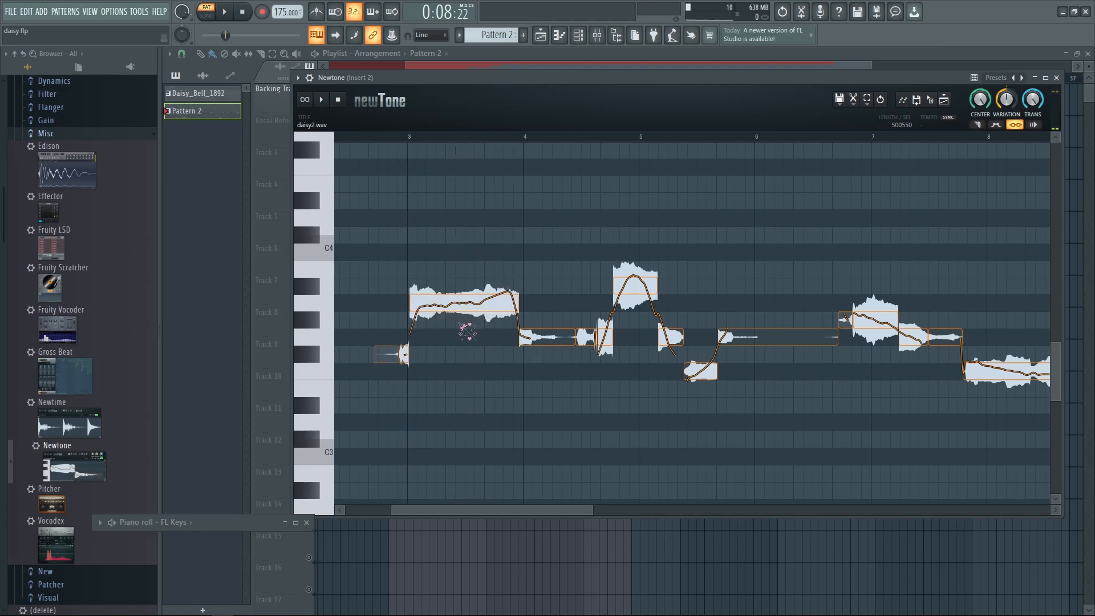
Step: Play the first long vocal note in Newtone from just before bar 3 and stop playback
{"action": "scroll", "coordinate": [467, 331], "scroll_direction": "up", "scroll_amount": 2}
{"action": "left_click", "coordinate": [357, 138]}
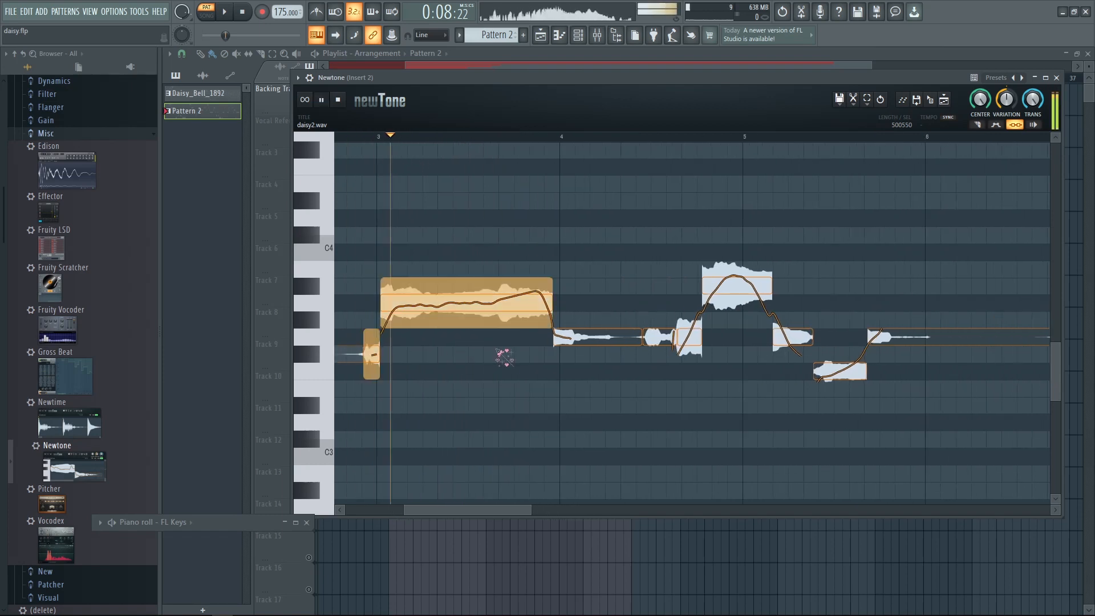
{"action": "key", "text": "space"}
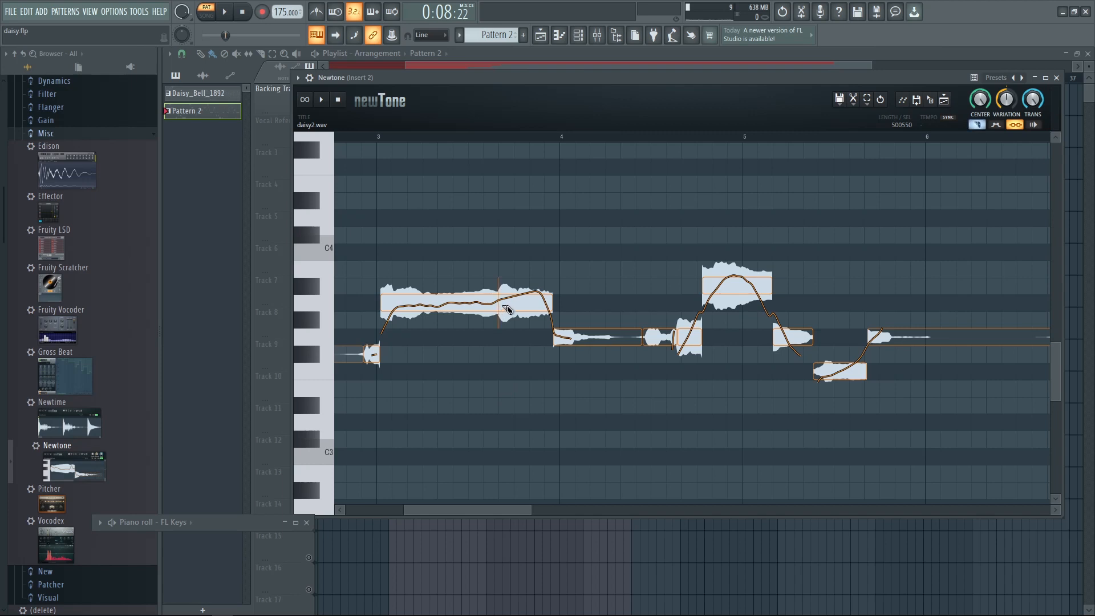
Step: Slice the first long vocal note about two thirds along and stretch its first part so the cut falls at bar 4
{"action": "left_click", "coordinate": [501, 299]}
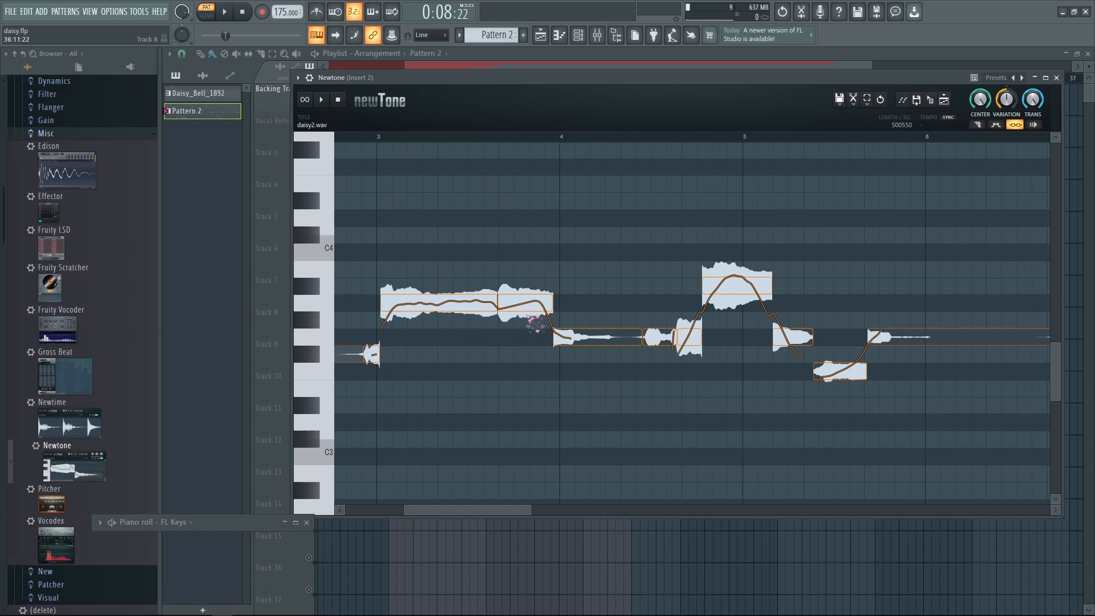
{"action": "left_click_drag", "start_coordinate": [510, 308], "coordinate": [557, 344]}
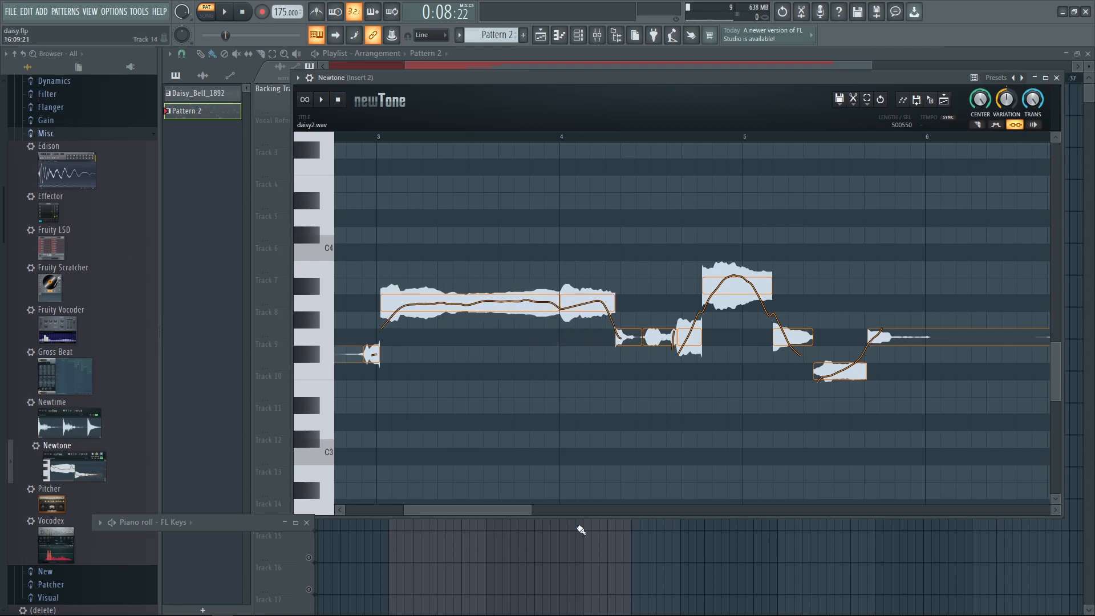
{"action": "left_click_drag", "start_coordinate": [577, 309], "coordinate": [576, 340]}
{"action": "mouse_move", "coordinate": [573, 308]}
{"action": "left_mouse_down"}
{"action": "mouse_move", "coordinate": [535, 318]}
{"action": "mouse_move", "coordinate": [581, 324]}
{"action": "mouse_move", "coordinate": [579, 339]}
{"action": "mouse_move", "coordinate": [511, 330]}
{"action": "mouse_move", "coordinate": [575, 323]}
{"action": "left_mouse_up"}
{"action": "mouse_move", "coordinate": [580, 313]}
{"action": "left_mouse_down"}
{"action": "mouse_move", "coordinate": [570, 325]}
{"action": "mouse_move", "coordinate": [582, 322]}
{"action": "left_mouse_up"}
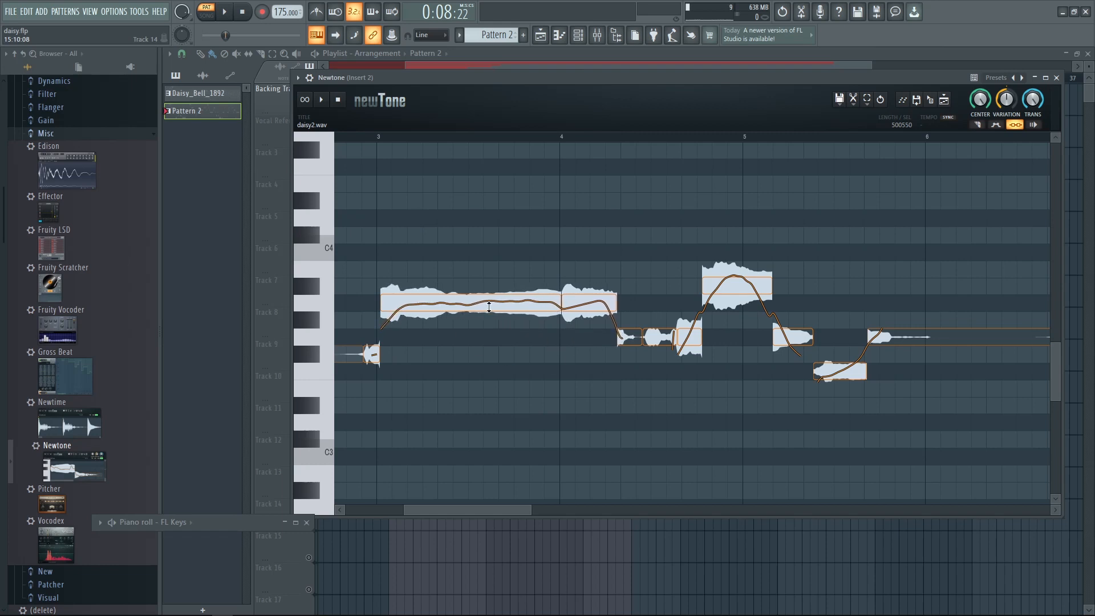
{"action": "left_click_drag", "start_coordinate": [597, 404], "coordinate": [493, 400]}
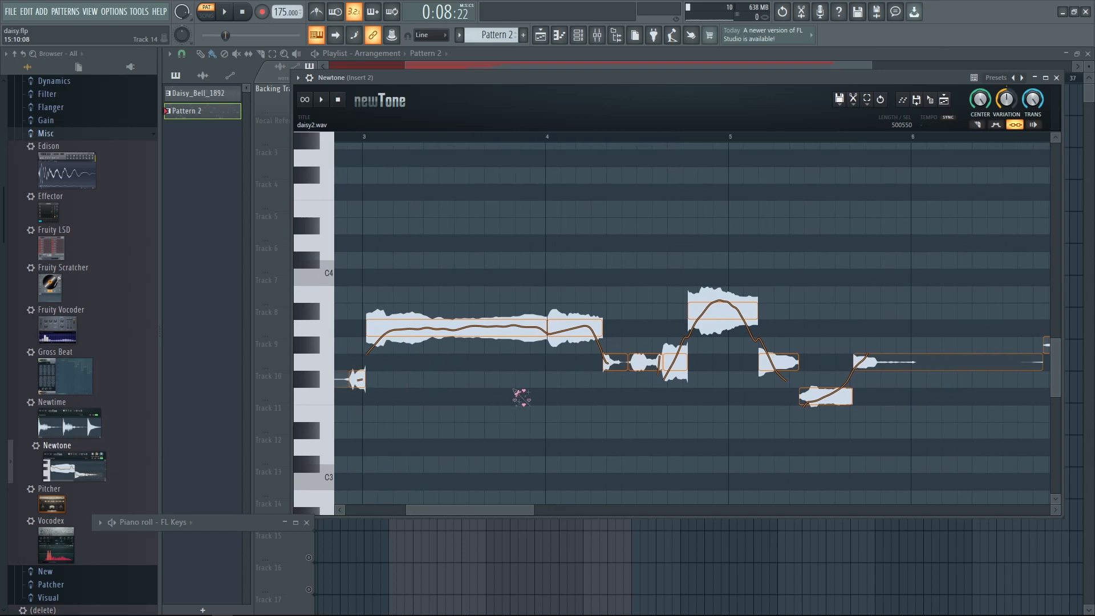
Step: Play the phrase from just before bar 3 and raise the second piece of the sliced note at bar 4 to D4
{"action": "left_click", "coordinate": [358, 137]}
{"action": "key", "text": "space"}
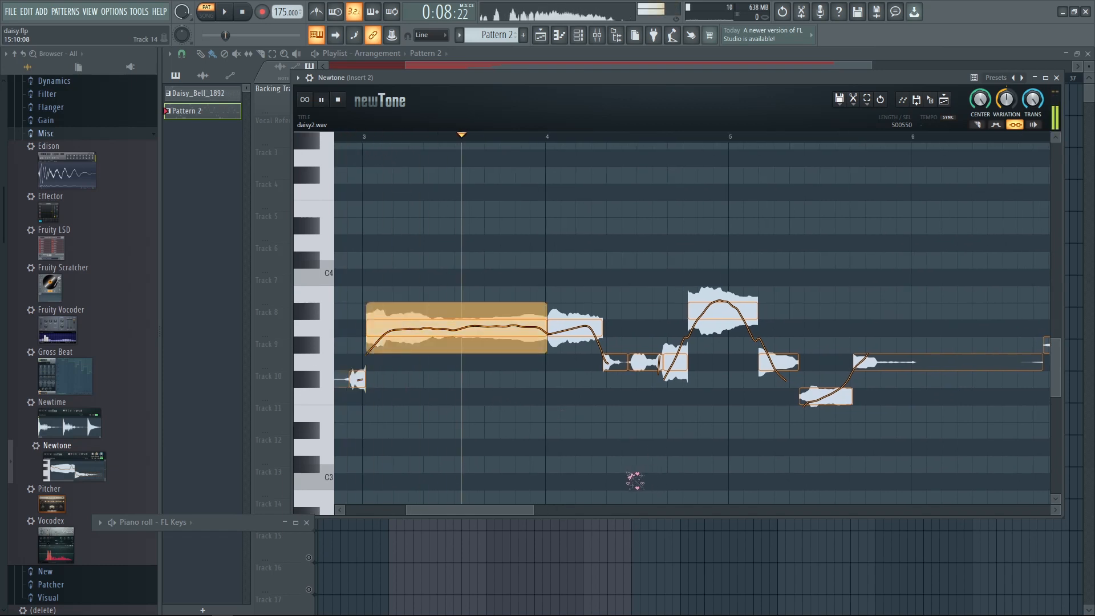
{"action": "left_click_drag", "start_coordinate": [572, 328], "coordinate": [572, 242]}
{"action": "left_click_drag", "start_coordinate": [590, 306], "coordinate": [532, 298]}
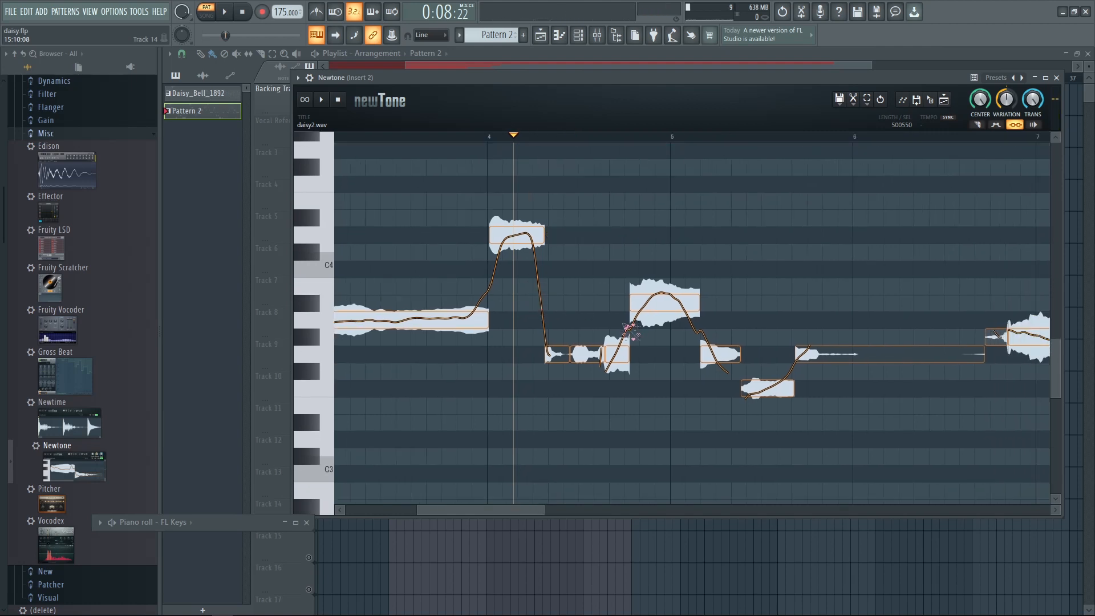
Step: Play the phrase from just before bar 3 in Newtone and check the next melody notes in the FL Keys piano roll
{"action": "left_click", "coordinate": [353, 138]}
{"action": "key", "text": "space"}
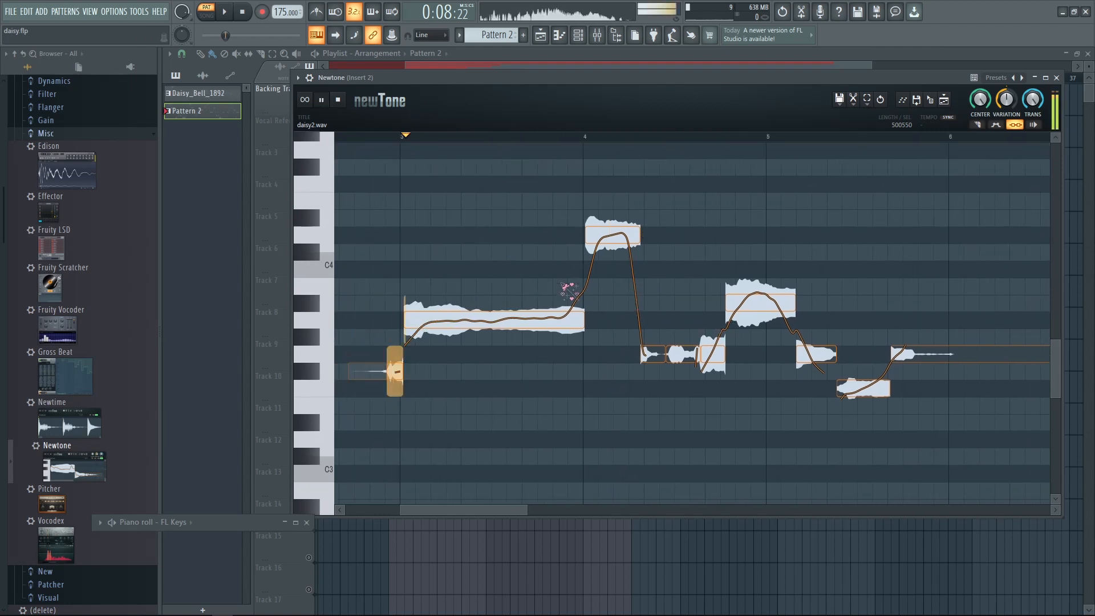
{"action": "key", "text": "space"}
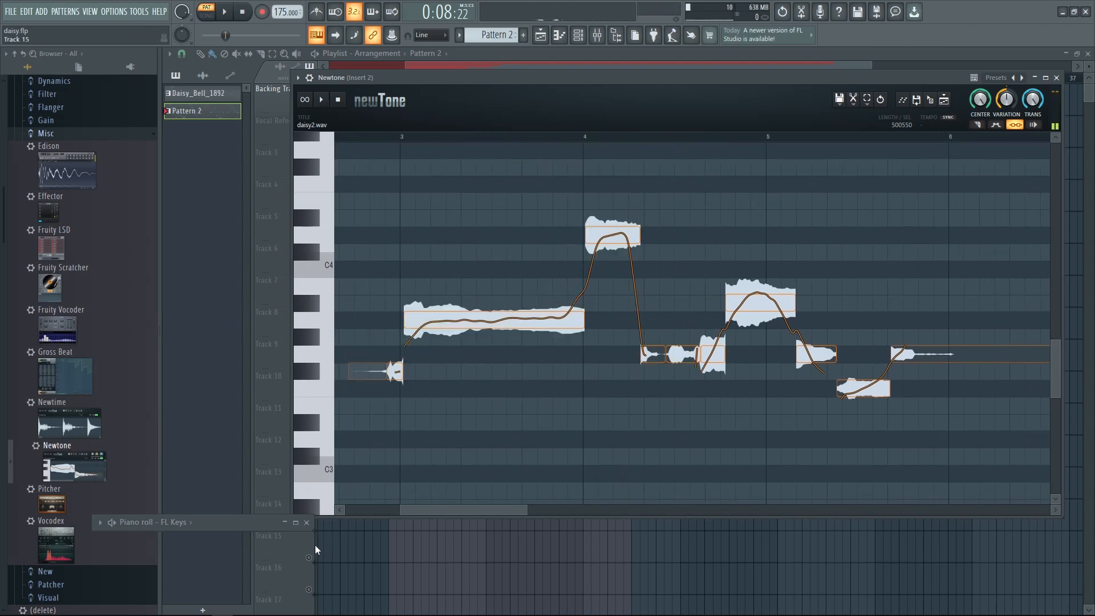
{"action": "left_click", "coordinate": [295, 522]}
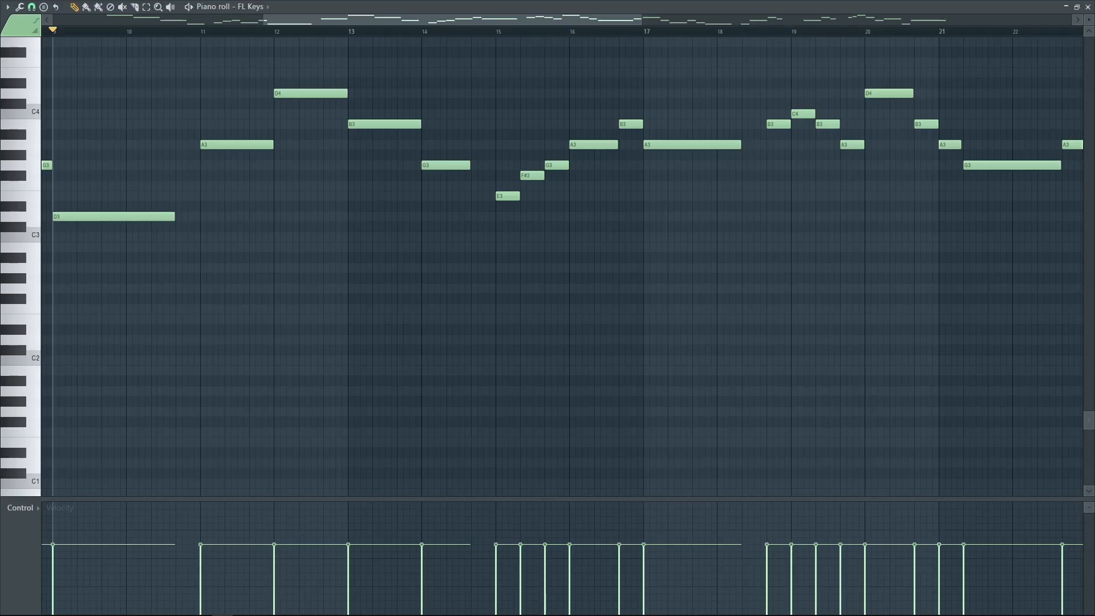
{"action": "left_click", "coordinate": [1066, 7]}
Step: Shift all vocal notes after the D4 note later so that the D4 note stretches nearly to bar 5, and play the phrase
{"action": "scroll", "coordinate": [582, 405], "scroll_direction": "right", "scroll_amount": 3}
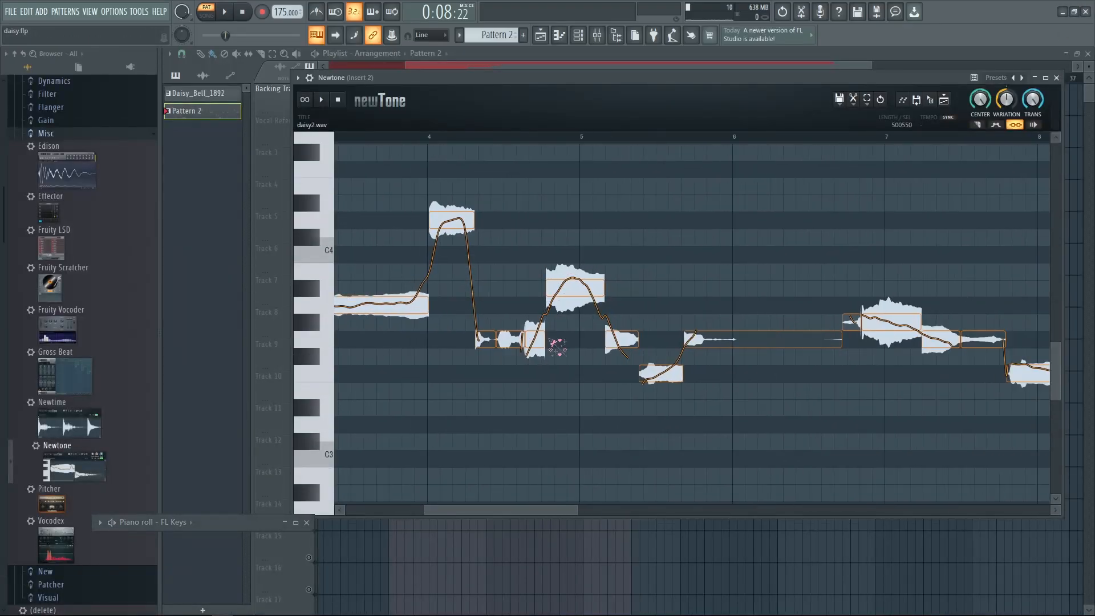
{"action": "scroll", "coordinate": [532, 383], "scroll_direction": "down", "scroll_amount": 3}
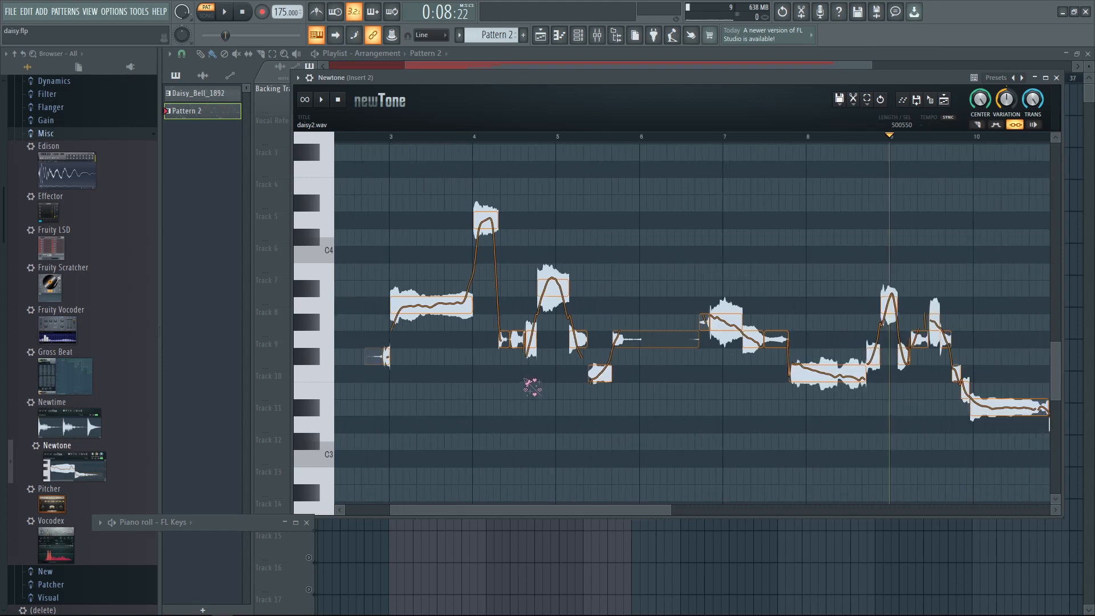
{"action": "scroll", "coordinate": [601, 399], "scroll_direction": "right", "scroll_amount": 2}
{"action": "scroll", "coordinate": [670, 369], "scroll_direction": "down", "scroll_amount": 2}
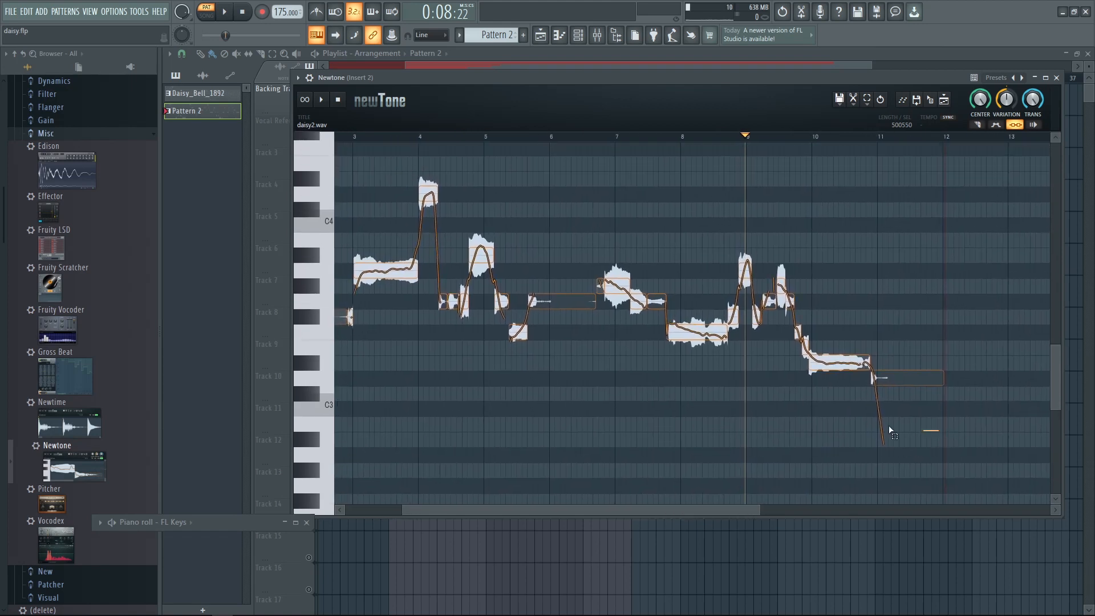
{"action": "left_click_drag", "start_coordinate": [938, 429], "coordinate": [435, 228]}
{"action": "left_click_drag", "start_coordinate": [910, 461], "coordinate": [430, 212]}
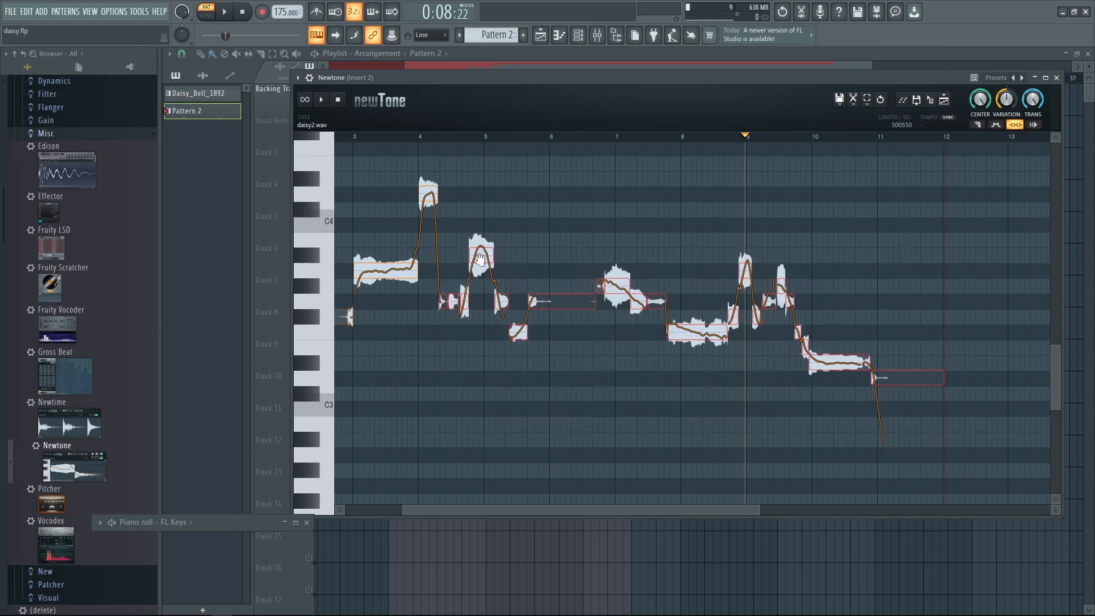
{"action": "left_click_drag", "start_coordinate": [480, 259], "coordinate": [516, 264]}
{"action": "scroll", "coordinate": [389, 406], "scroll_direction": "up", "scroll_amount": 3}
{"action": "left_click_drag", "start_coordinate": [393, 406], "coordinate": [535, 459]}
{"action": "key", "text": "space"}
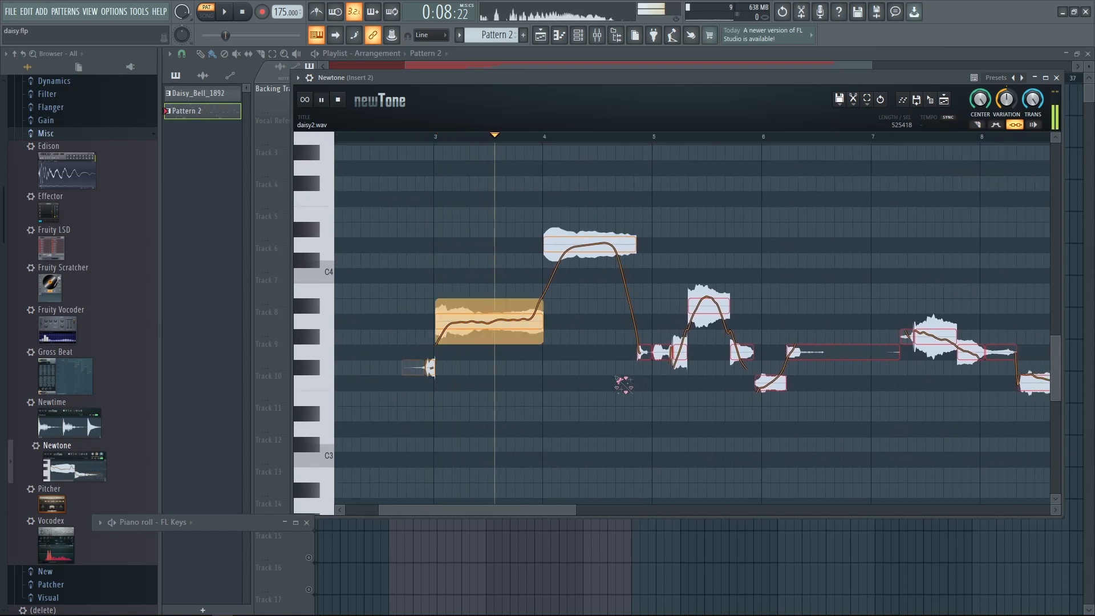
{"action": "key", "text": "space"}
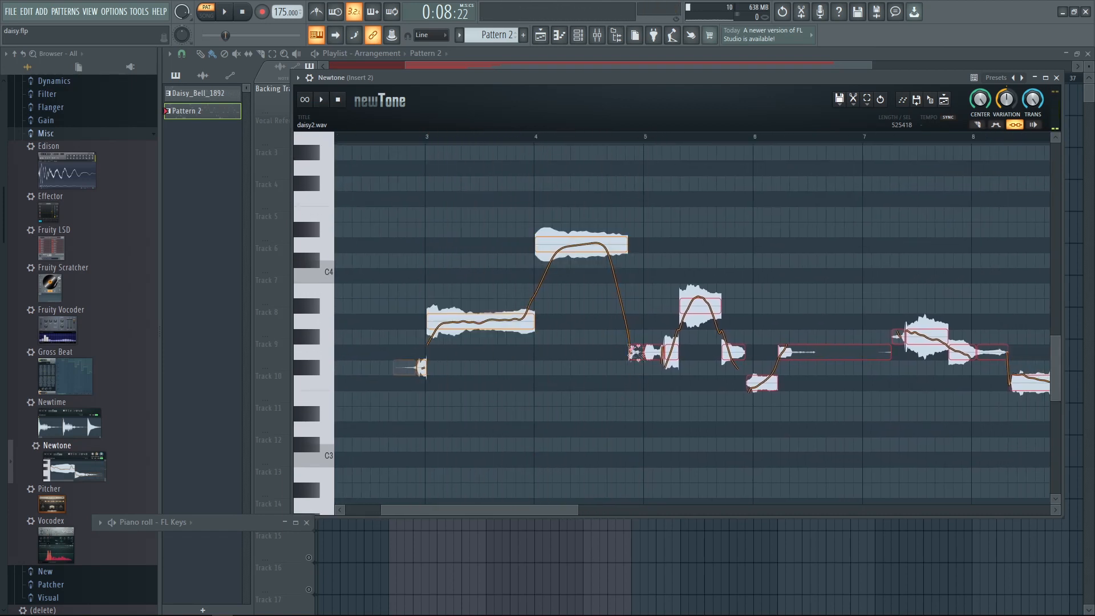
Step: Raise the short piece right after the D4 note to D4 as well and play the result
{"action": "left_click_drag", "start_coordinate": [634, 349], "coordinate": [634, 246]}
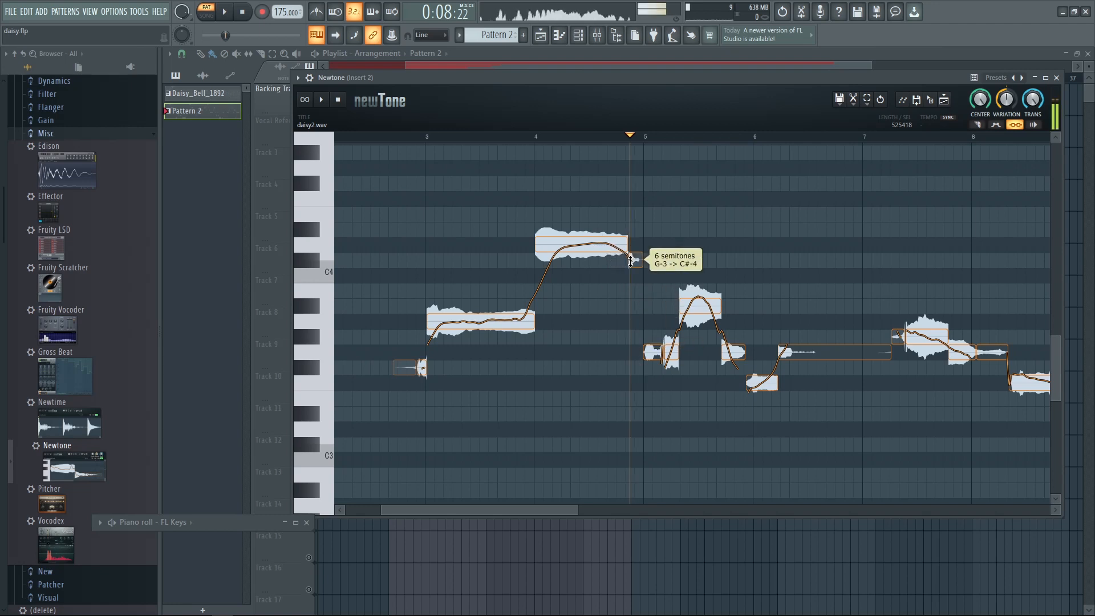
{"action": "key", "text": "space"}
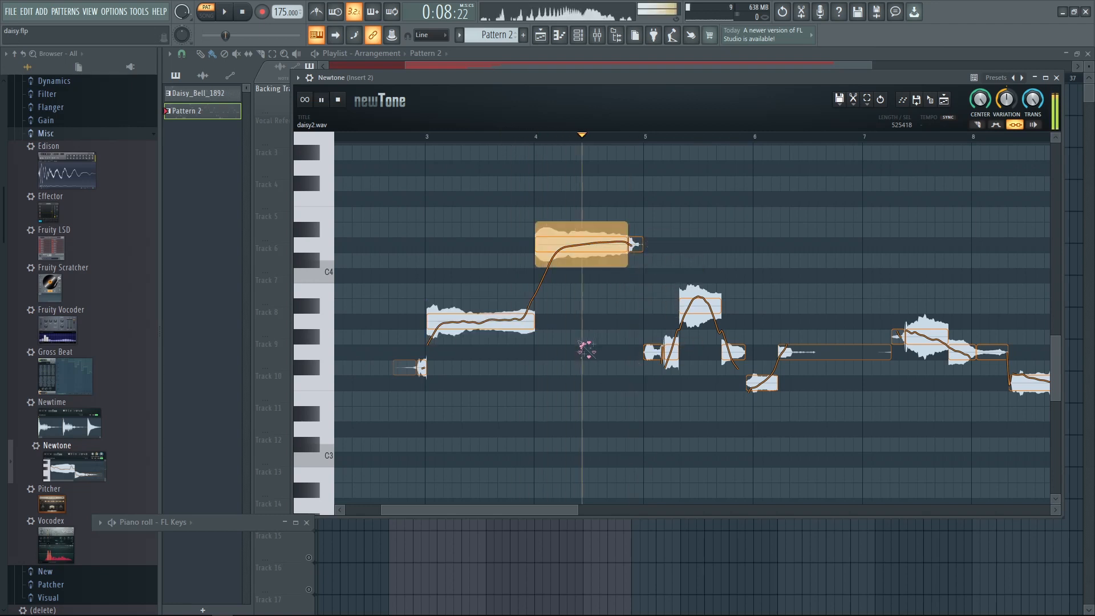
{"action": "key", "text": "space"}
Step: Move the start of the short consonant just ahead of bar 5 and stretch the following vocal piece to begin exactly at bar 5
{"action": "scroll", "coordinate": [685, 402], "scroll_direction": "up", "scroll_amount": 2}
{"action": "left_click_drag", "start_coordinate": [671, 406], "coordinate": [612, 433]}
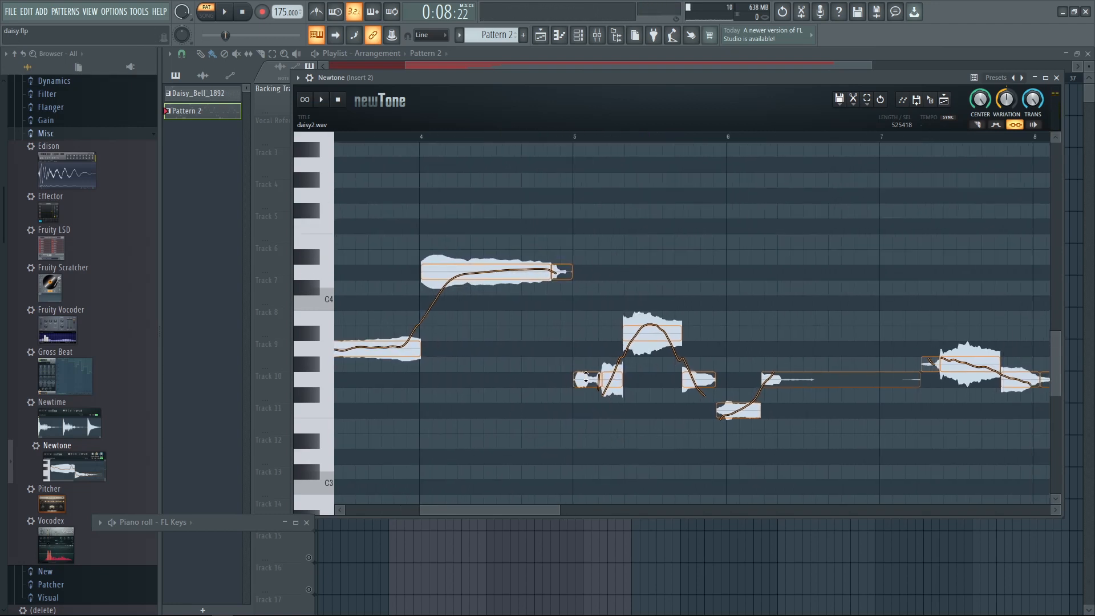
{"action": "scroll", "coordinate": [558, 350], "scroll_direction": "up", "scroll_amount": 2}
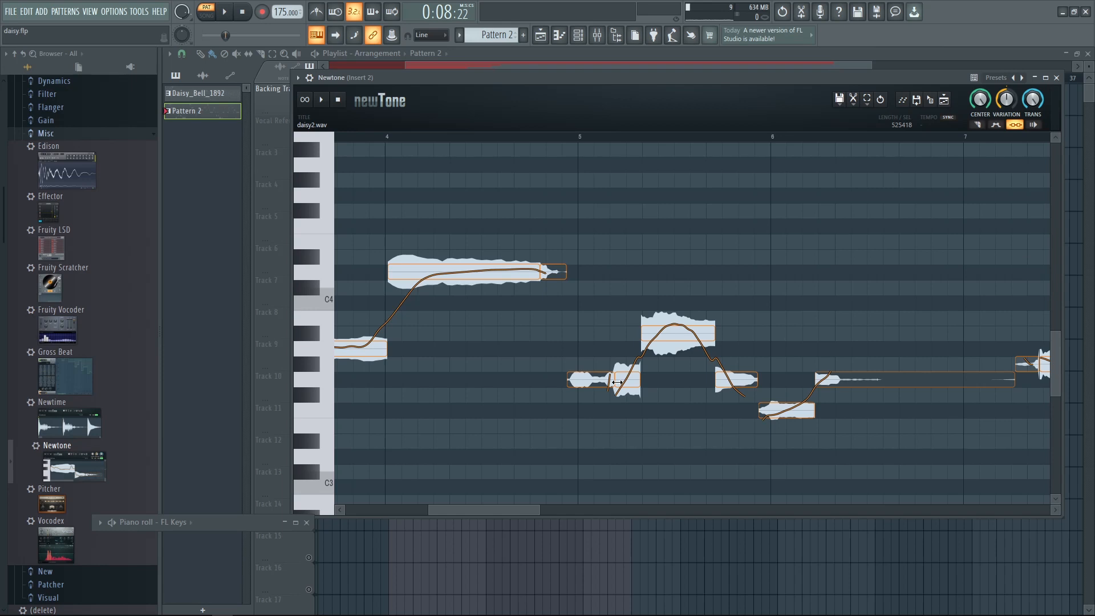
{"action": "left_click_drag", "start_coordinate": [626, 430], "coordinate": [629, 406]}
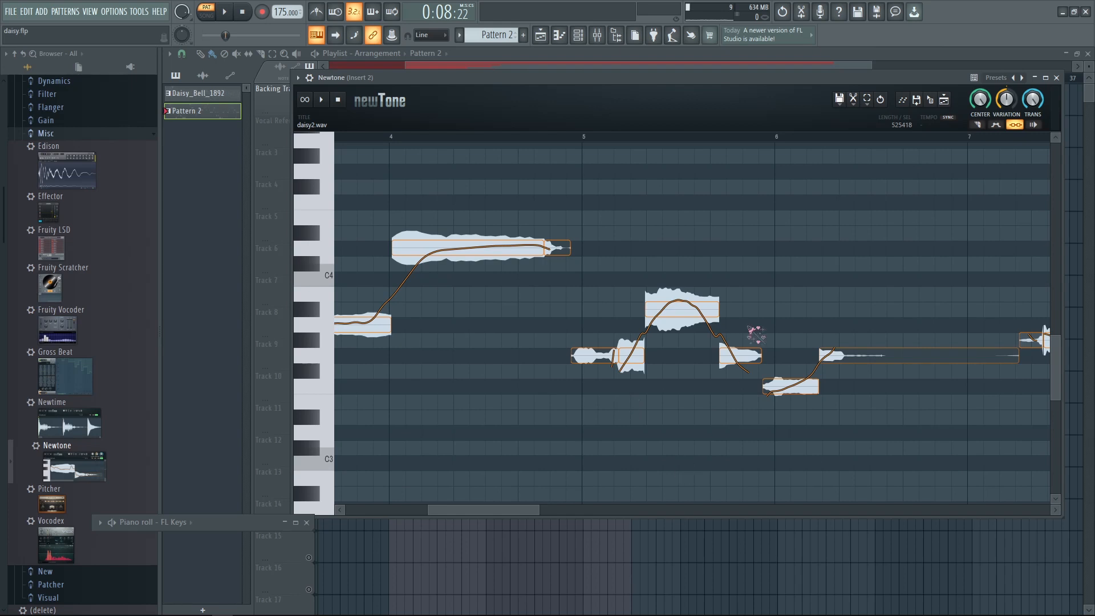
{"action": "mouse_move", "coordinate": [589, 455]}
{"action": "left_mouse_down"}
{"action": "mouse_move", "coordinate": [703, 435]}
{"action": "mouse_move", "coordinate": [595, 465]}
{"action": "left_mouse_up"}
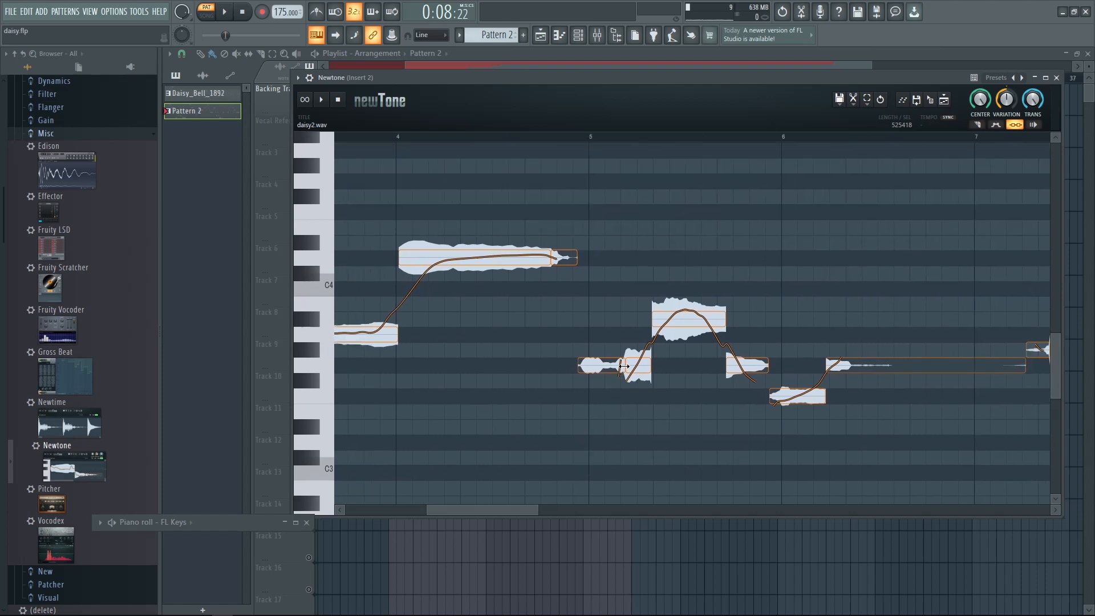
{"action": "left_click_drag", "start_coordinate": [624, 366], "coordinate": [589, 414]}
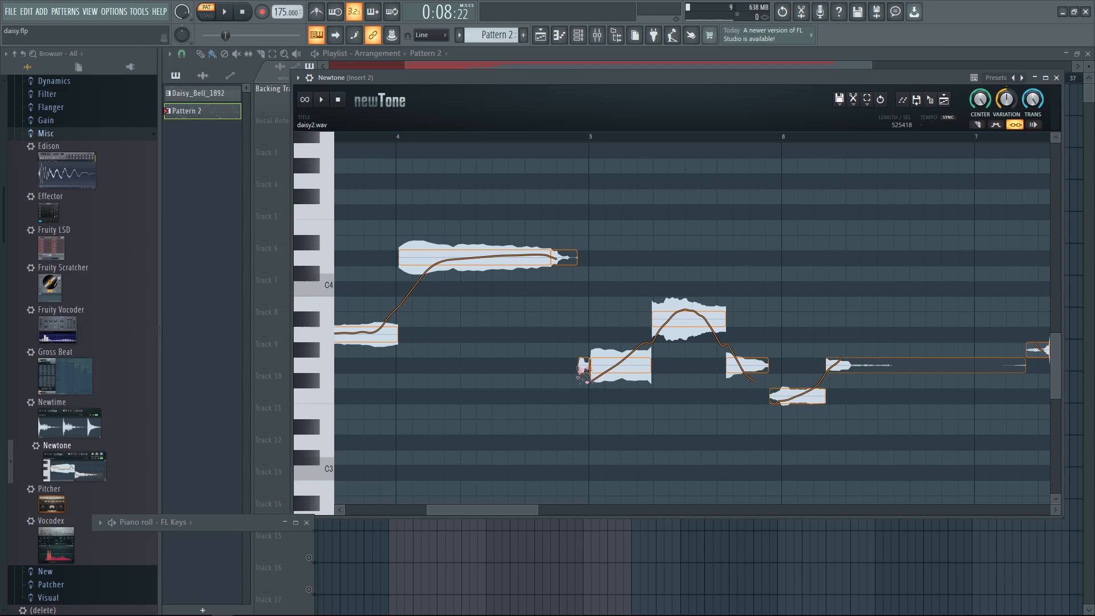
{"action": "left_click_drag", "start_coordinate": [575, 257], "coordinate": [573, 277]}
{"action": "left_click_drag", "start_coordinate": [614, 316], "coordinate": [601, 288]}
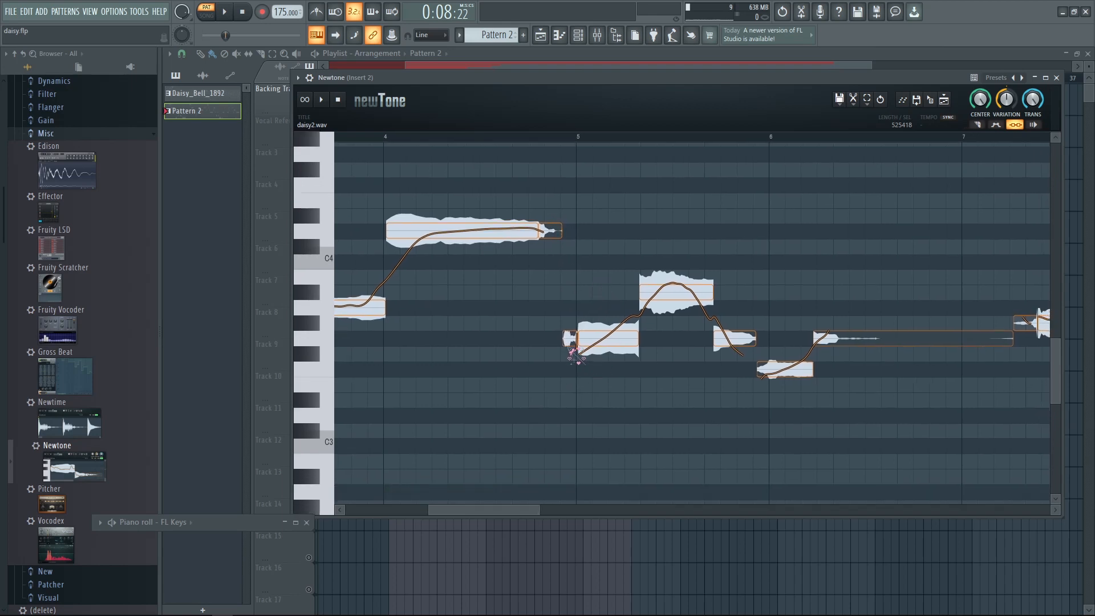
Step: Play the vocal from just after bar 3 past the bar 5 cut and stop playback
{"action": "left_click_drag", "start_coordinate": [608, 413], "coordinate": [585, 455]}
{"action": "left_click_drag", "start_coordinate": [726, 335], "coordinate": [701, 297]}
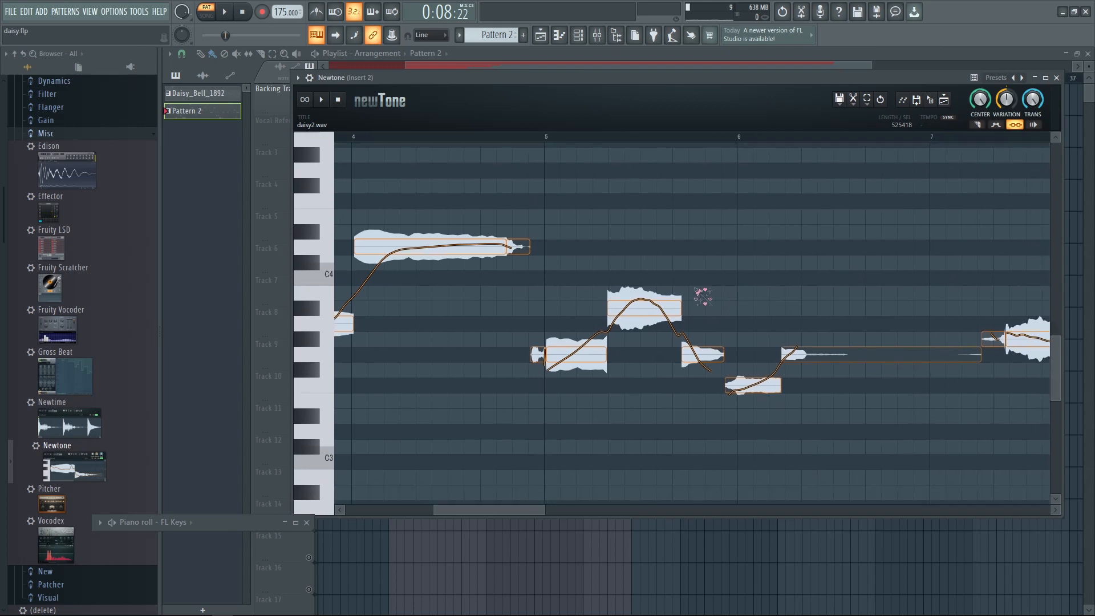
{"action": "left_click_drag", "start_coordinate": [720, 204], "coordinate": [770, 192]}
{"action": "left_click_drag", "start_coordinate": [374, 171], "coordinate": [494, 159]}
{"action": "left_click", "coordinate": [368, 136]}
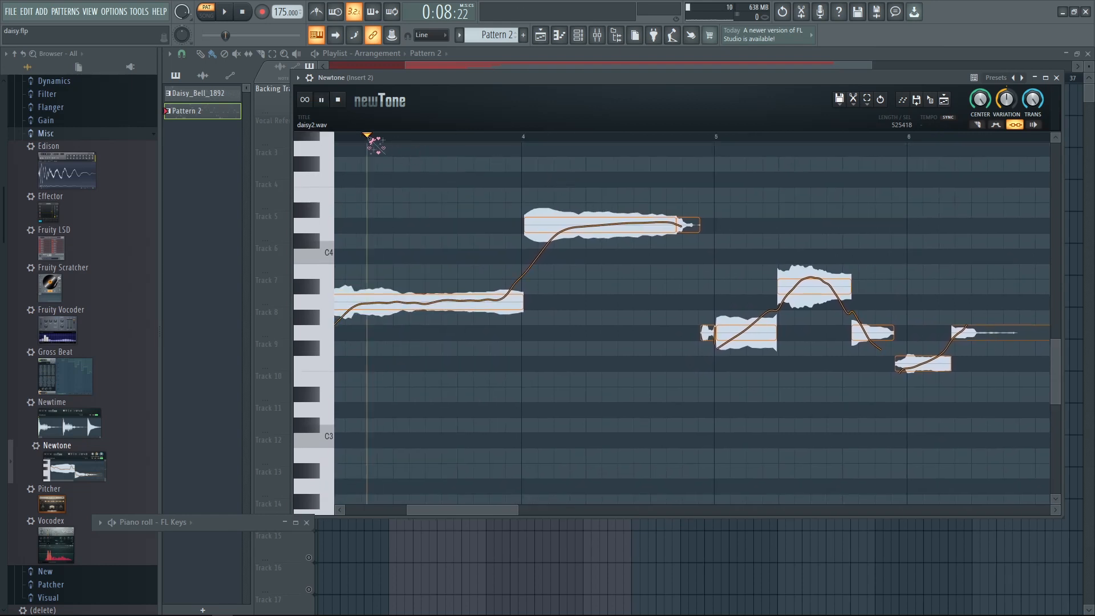
{"action": "key", "text": "space"}
{"action": "left_click_drag", "start_coordinate": [806, 208], "coordinate": [580, 232]}
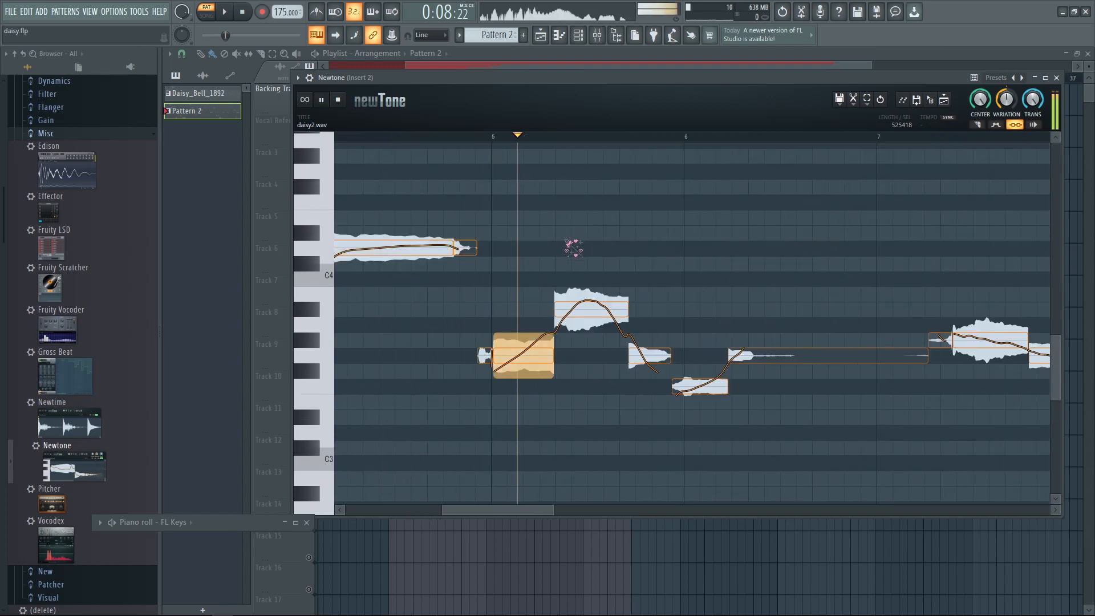
{"action": "key", "text": "space"}
Step: Raise the three vocal pieces between bars 5 and 6 to B3, start the middle piece earlier, and play them
{"action": "left_click_drag", "start_coordinate": [523, 358], "coordinate": [523, 296]}
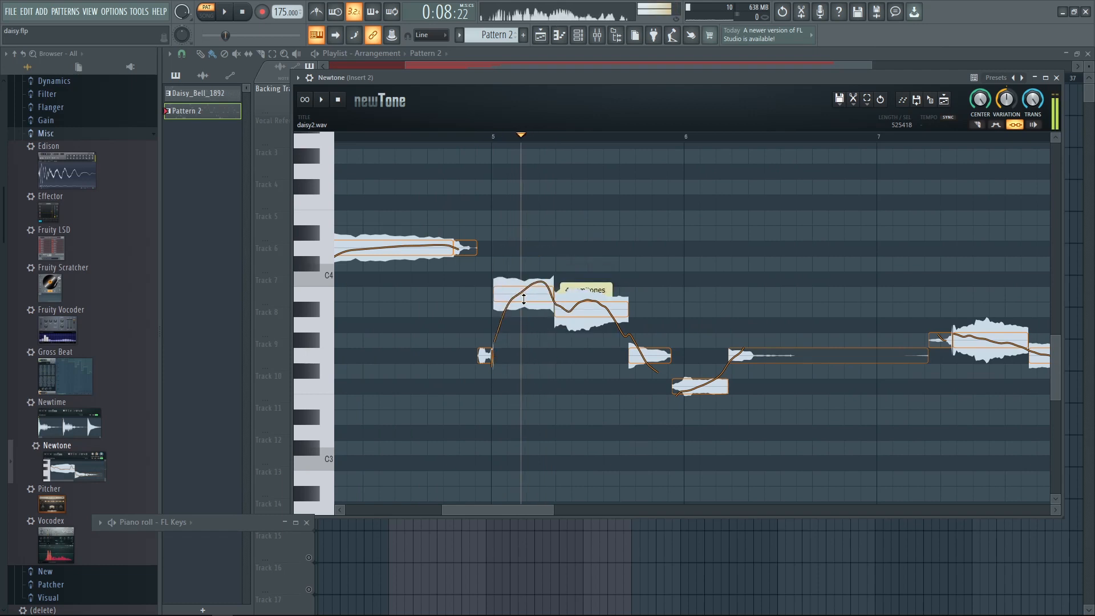
{"action": "left_click_drag", "start_coordinate": [591, 309], "coordinate": [537, 314]}
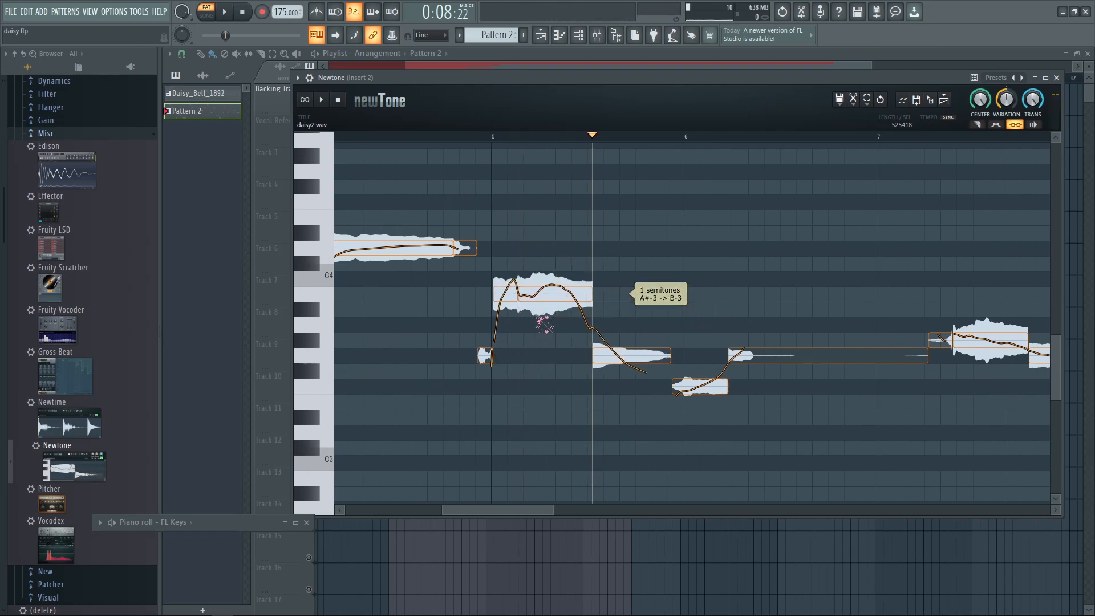
{"action": "key", "text": "space"}
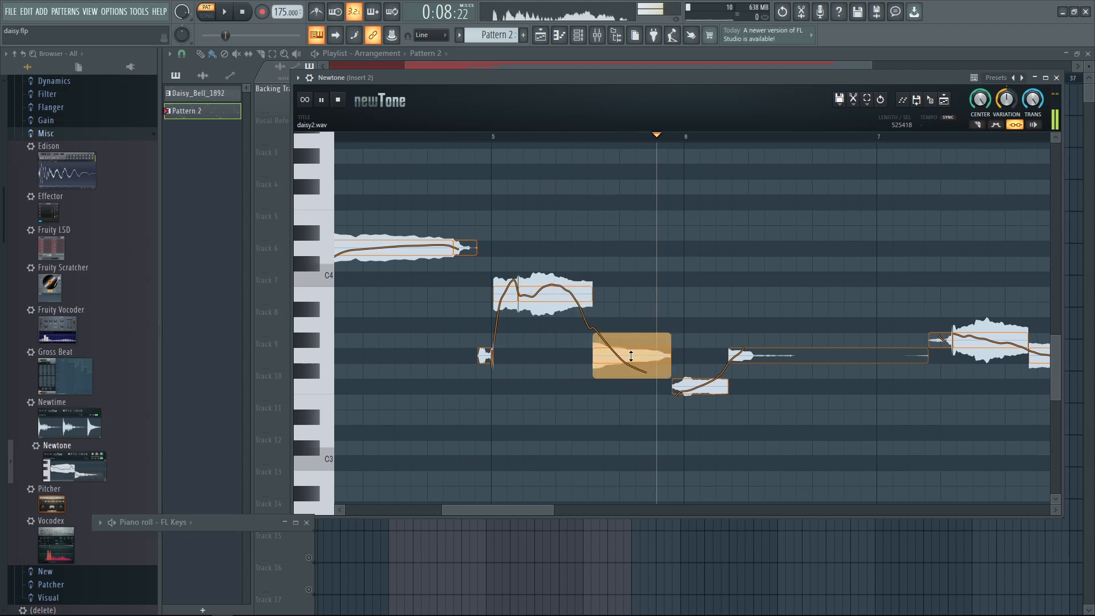
{"action": "left_click_drag", "start_coordinate": [628, 355], "coordinate": [629, 295]}
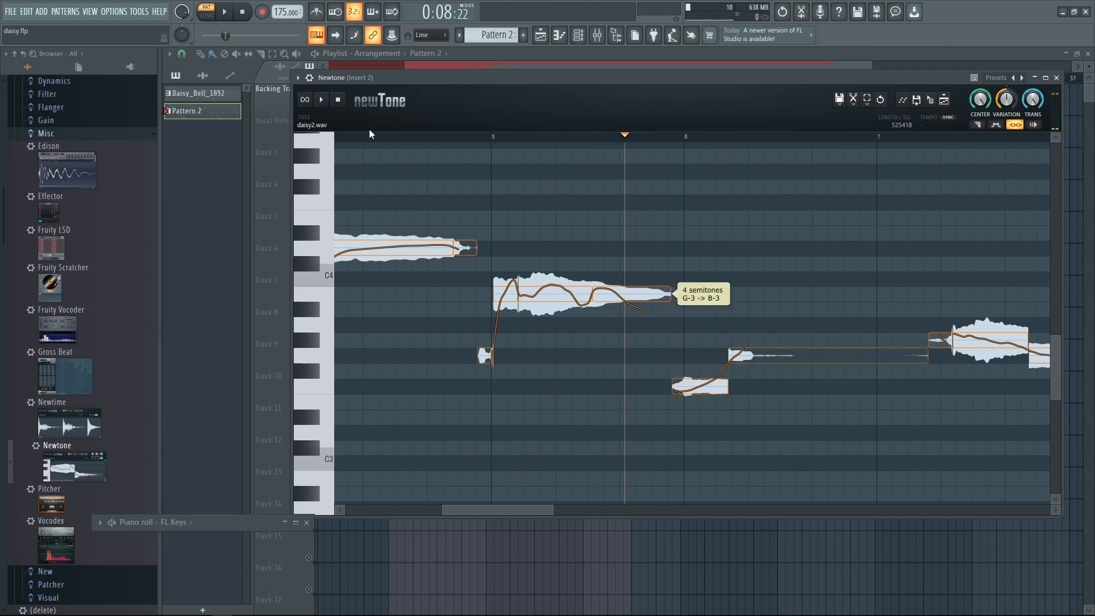
{"action": "key", "text": "space"}
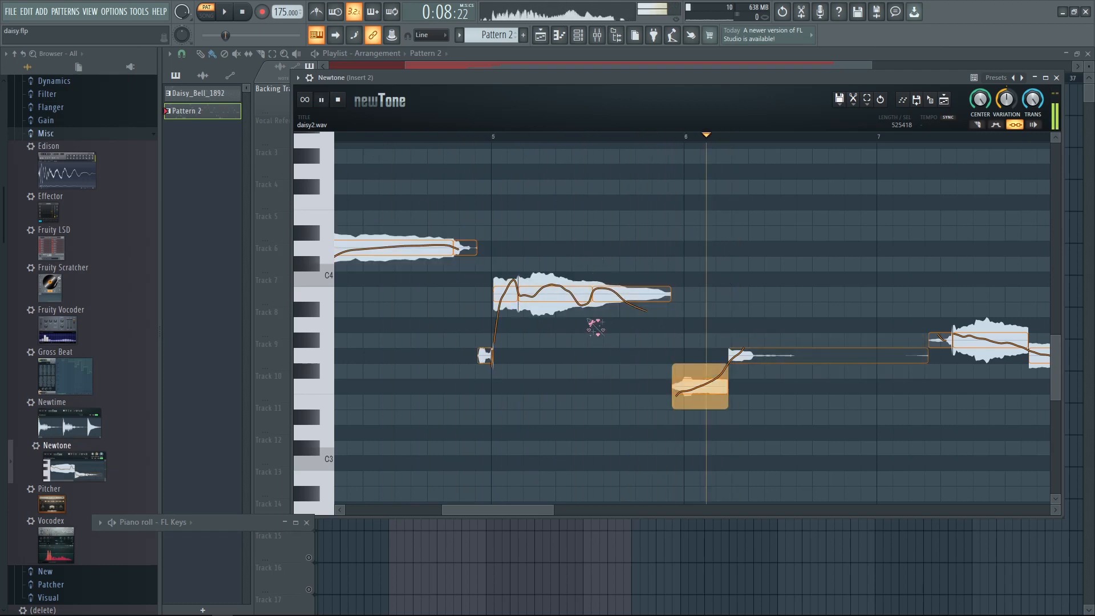
Step: Extend the middle B3 piece further toward bar 6 and play the phrase through from around bar 3
{"action": "key", "text": "space"}
{"action": "left_click_drag", "start_coordinate": [591, 296], "coordinate": [635, 310]}
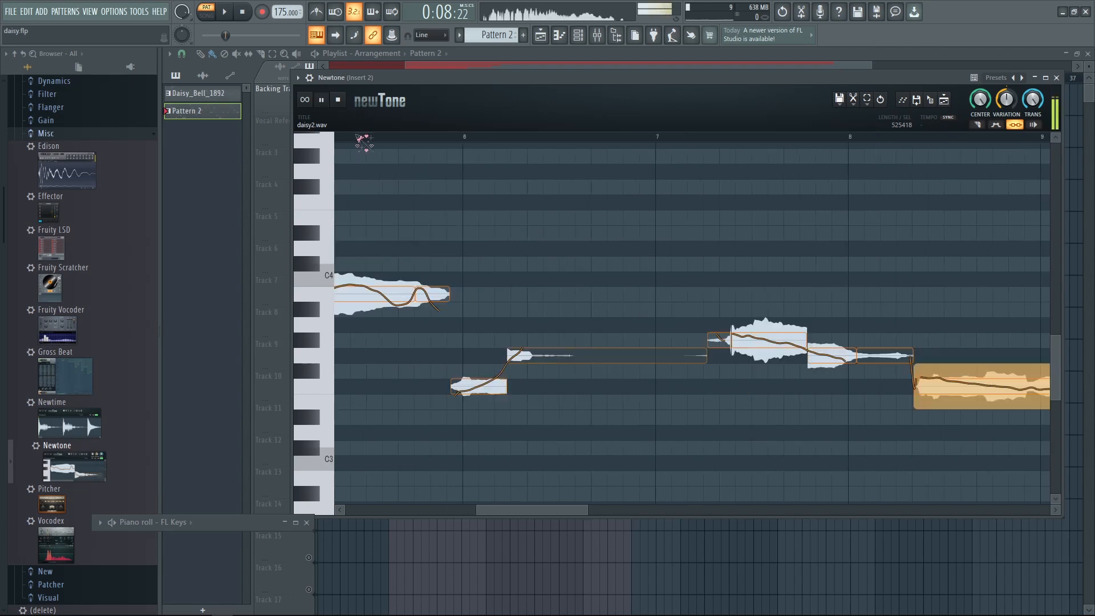
{"action": "key", "text": "space"}
{"action": "left_click_drag", "start_coordinate": [489, 173], "coordinate": [821, 151]}
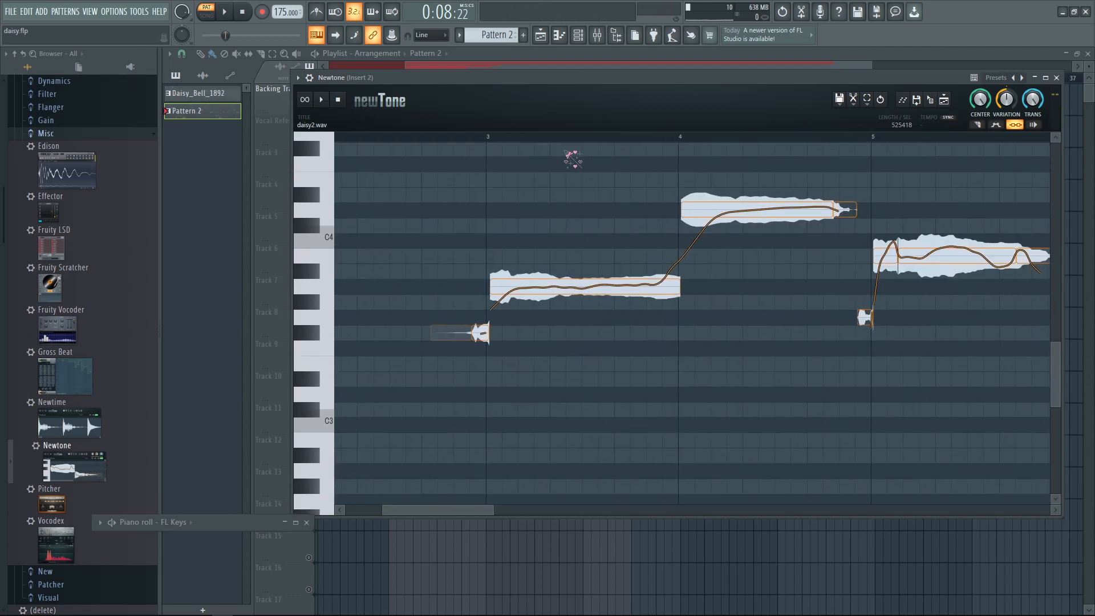
{"action": "key", "text": "space"}
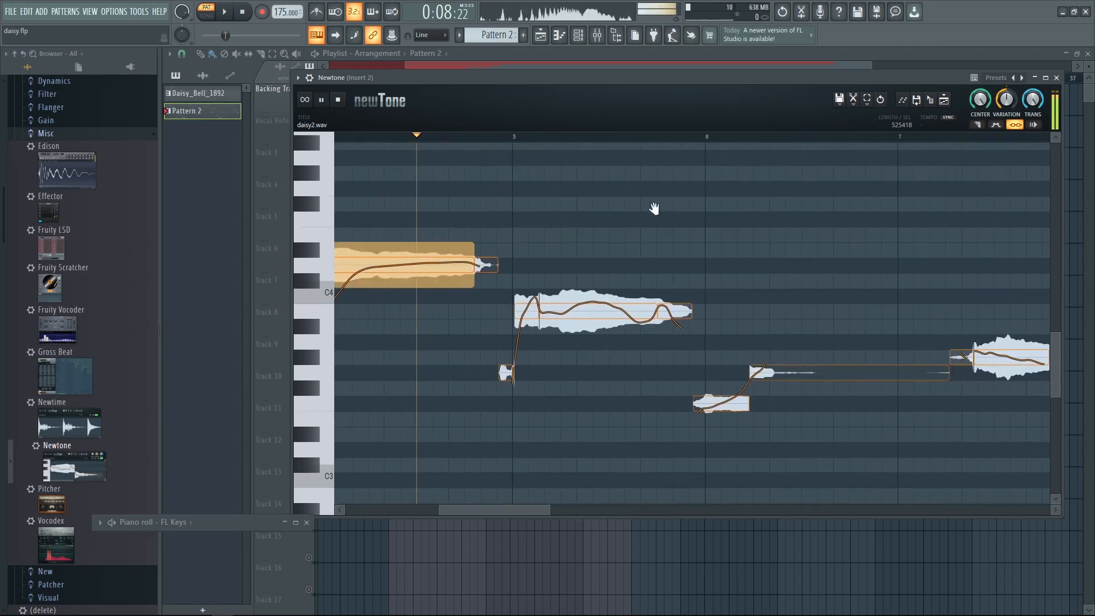
{"action": "left_click_drag", "start_coordinate": [654, 208], "coordinate": [650, 205]}
{"action": "left_click_drag", "start_coordinate": [726, 252], "coordinate": [604, 217]}
{"action": "key", "text": "space"}
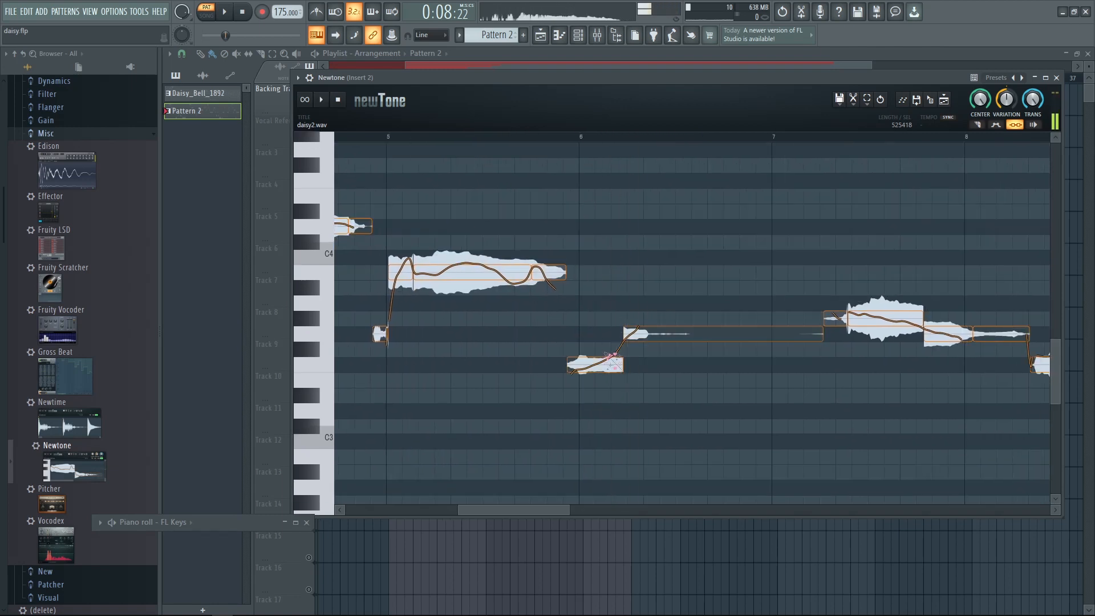
Step: Raise the vocal note starting just before bar 6 to G3, matching the FL Keys melody, and play it
{"action": "left_click_drag", "start_coordinate": [611, 358], "coordinate": [625, 335]}
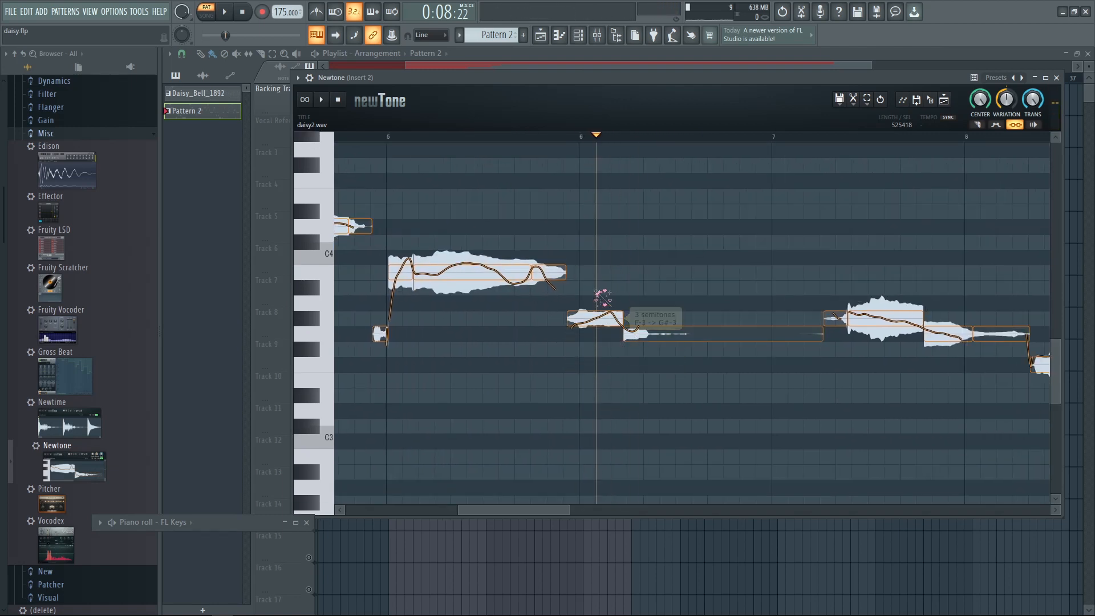
{"action": "left_click", "coordinate": [296, 522]}
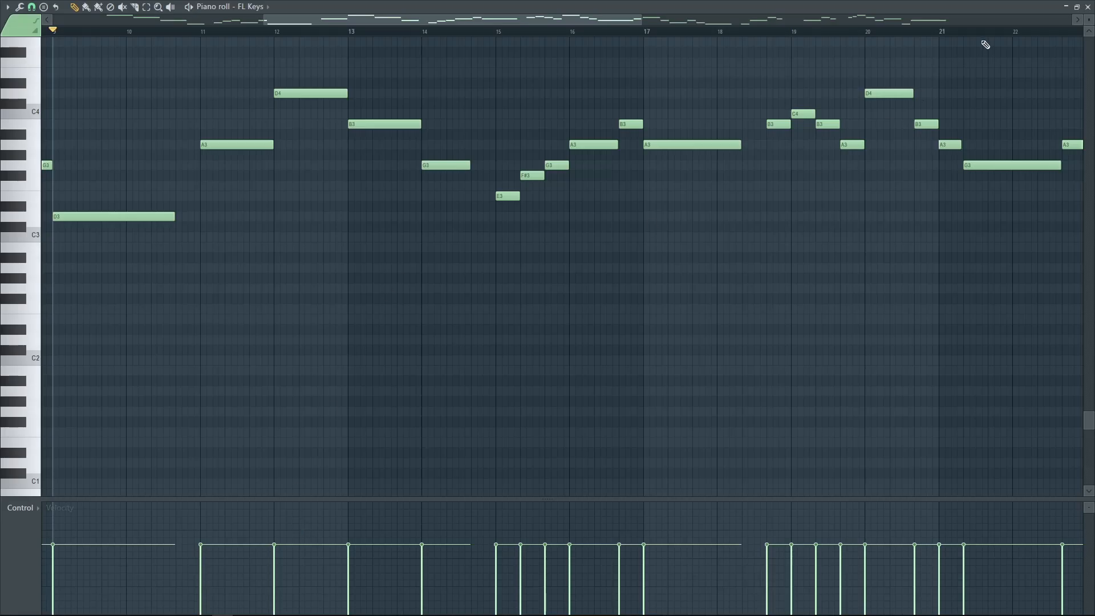
{"action": "left_click", "coordinate": [1078, 7]}
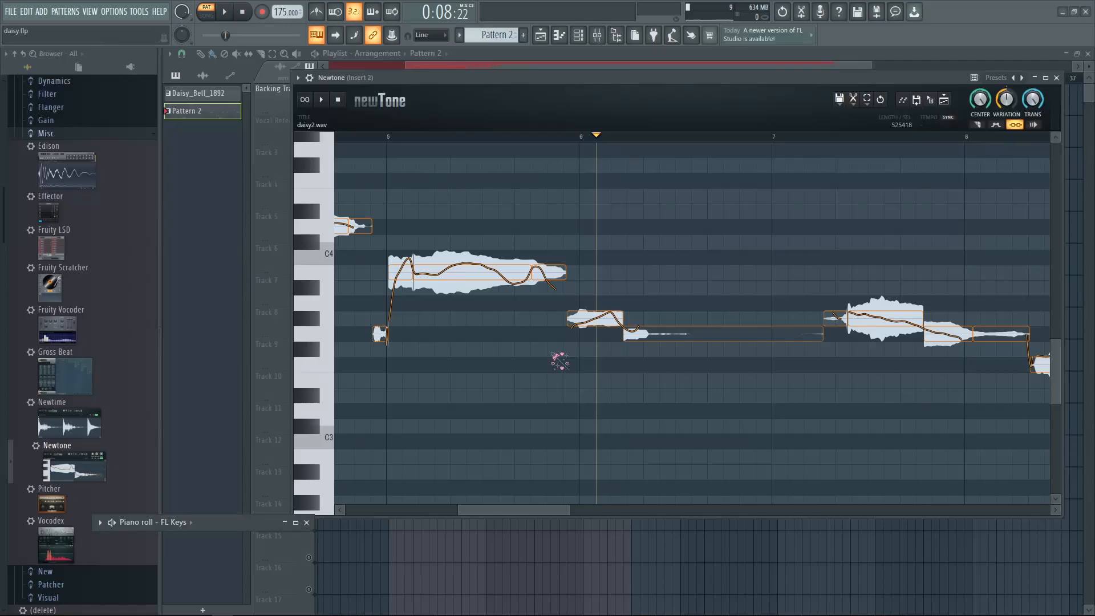
{"action": "left_click_drag", "start_coordinate": [602, 320], "coordinate": [601, 334]}
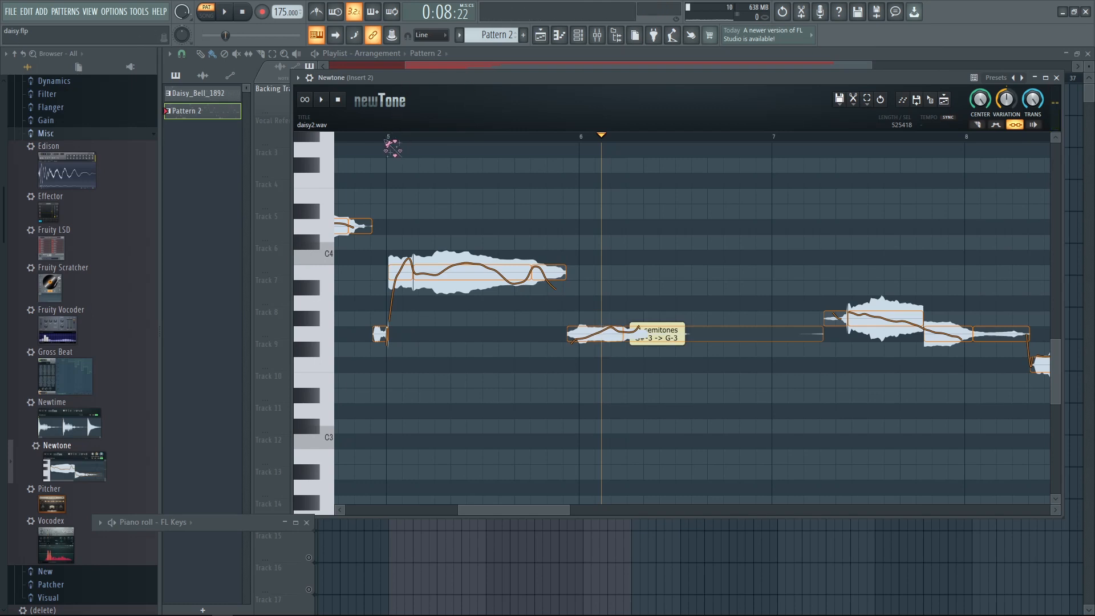
{"action": "key", "text": "space"}
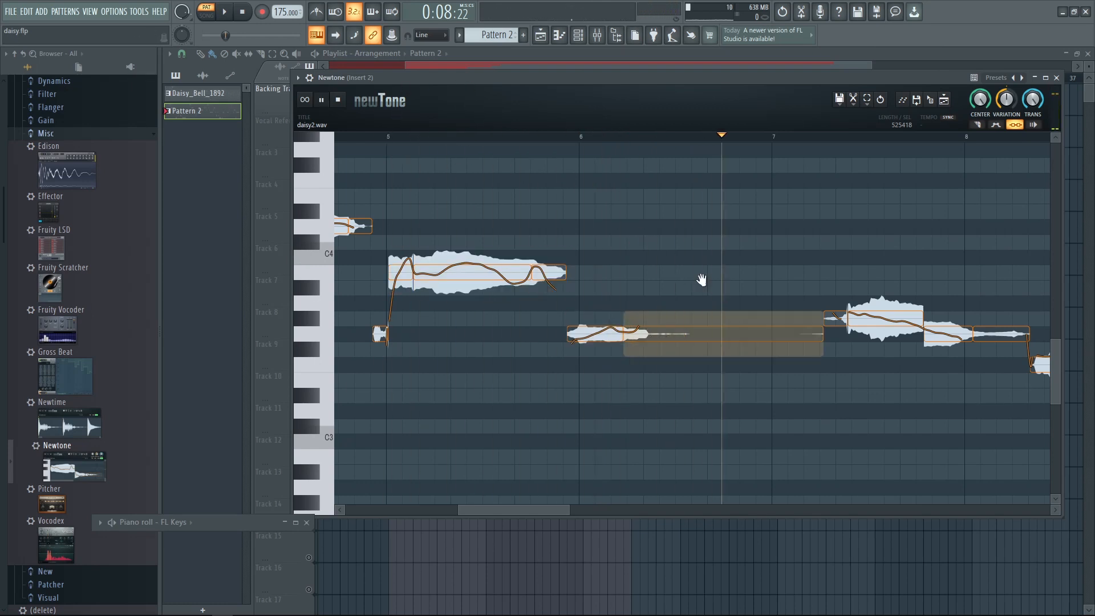
{"action": "left_click_drag", "start_coordinate": [702, 280], "coordinate": [614, 255]}
{"action": "key", "text": "space"}
Step: Slice off the silent tail of the G3 note after bar 6, stretch its voiced pieces toward bar 7, and play it
{"action": "key", "text": "c"}
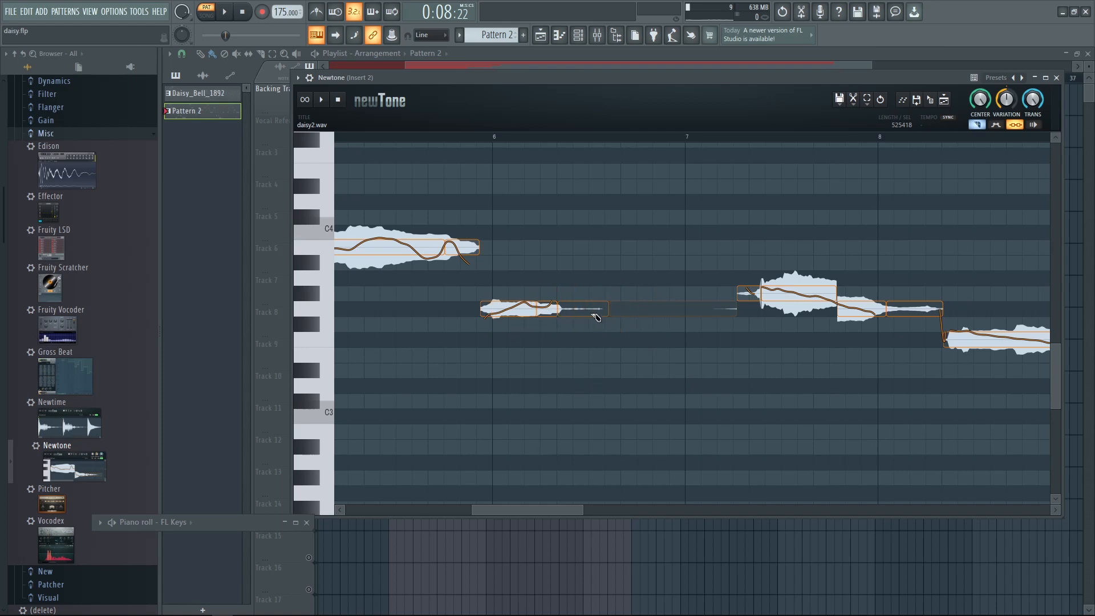
{"action": "key", "text": "c"}
{"action": "left_click_drag", "start_coordinate": [563, 311], "coordinate": [654, 313]}
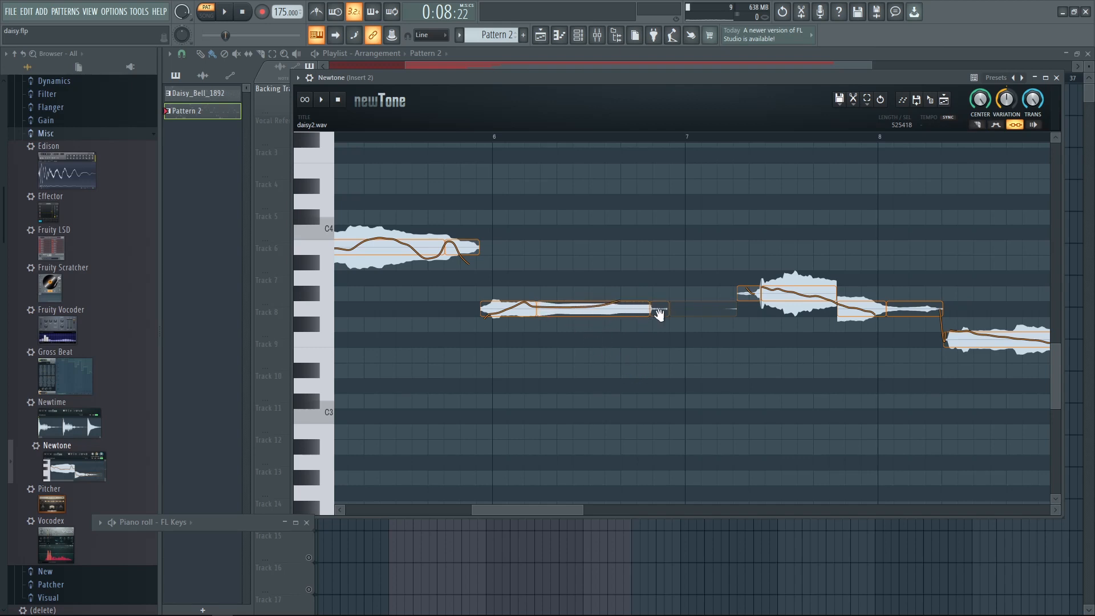
{"action": "left_click_drag", "start_coordinate": [536, 315], "coordinate": [597, 313]}
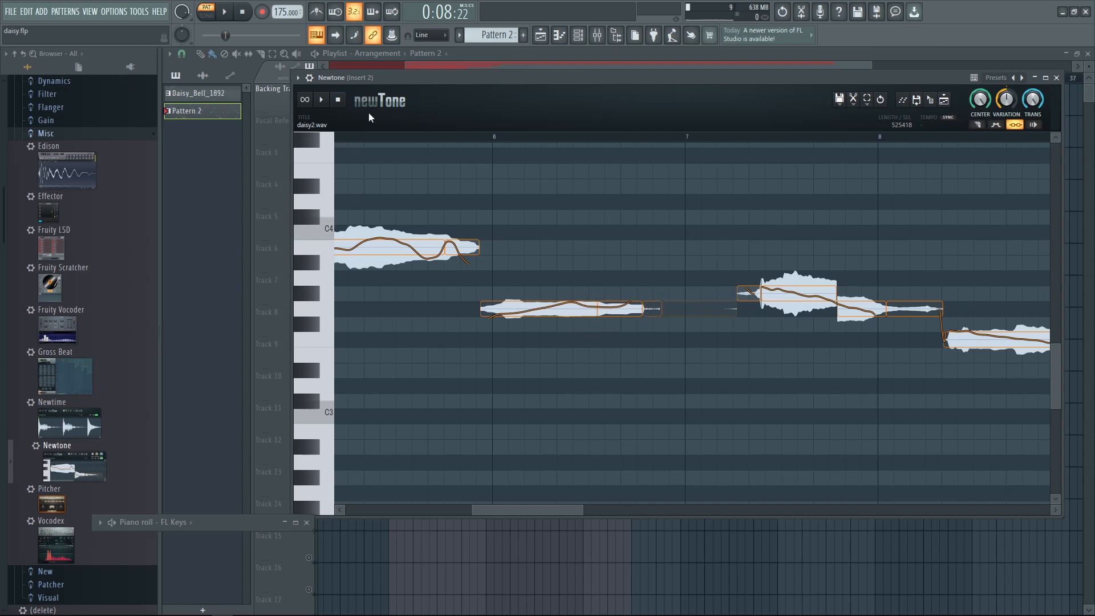
{"action": "left_click", "coordinate": [361, 140]}
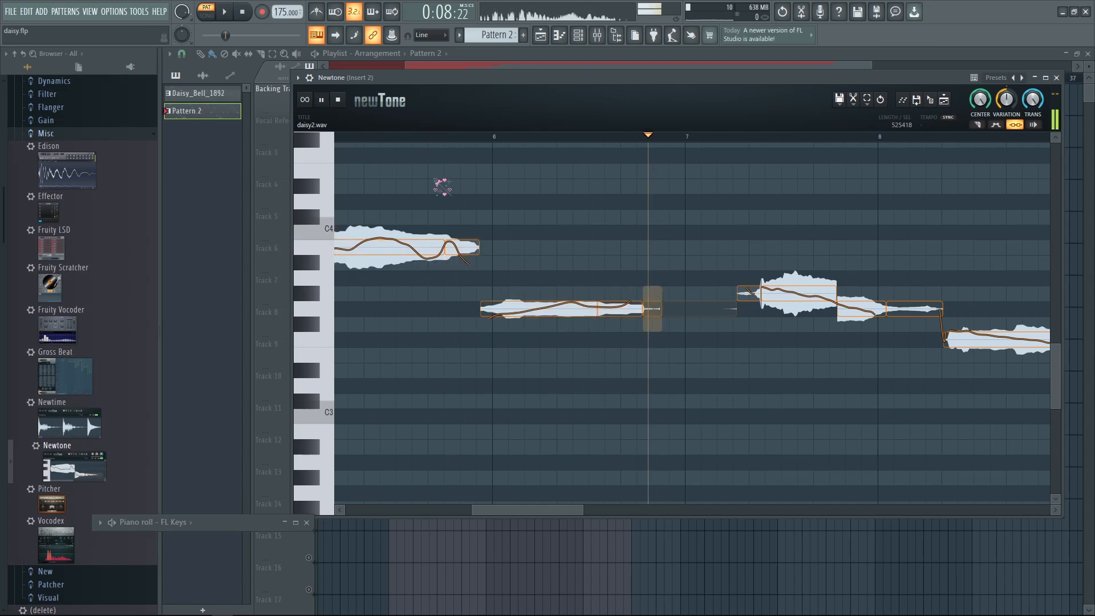
Step: Move the slice boundary inside the quiet bar 6 note slightly earlier and play the passage back
{"action": "key", "text": "space"}
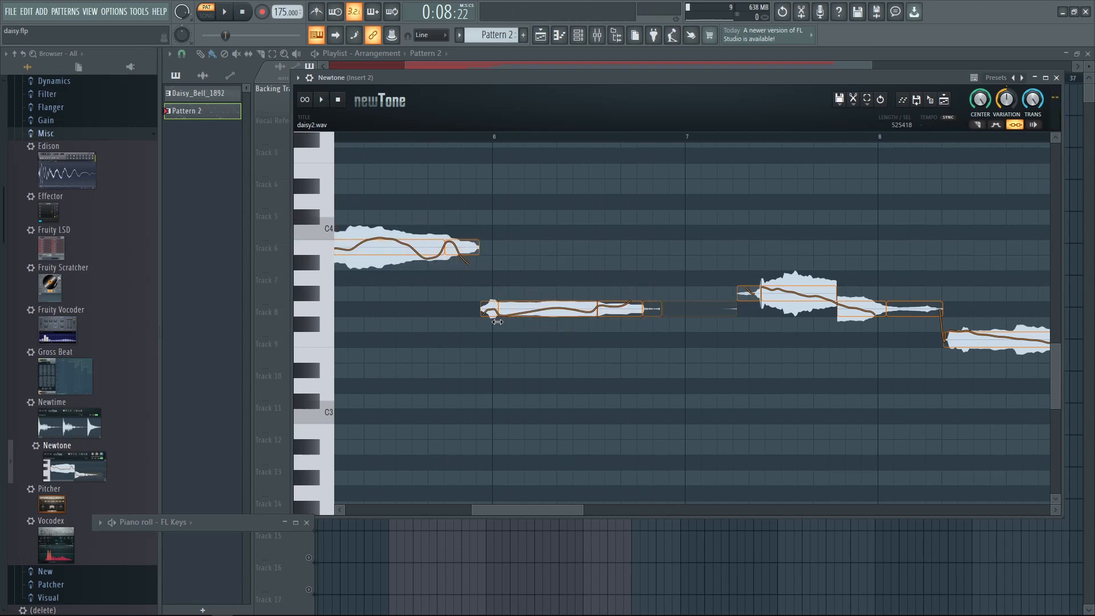
{"action": "left_click_drag", "start_coordinate": [597, 317], "coordinate": [568, 317]}
{"action": "left_click", "coordinate": [371, 139]}
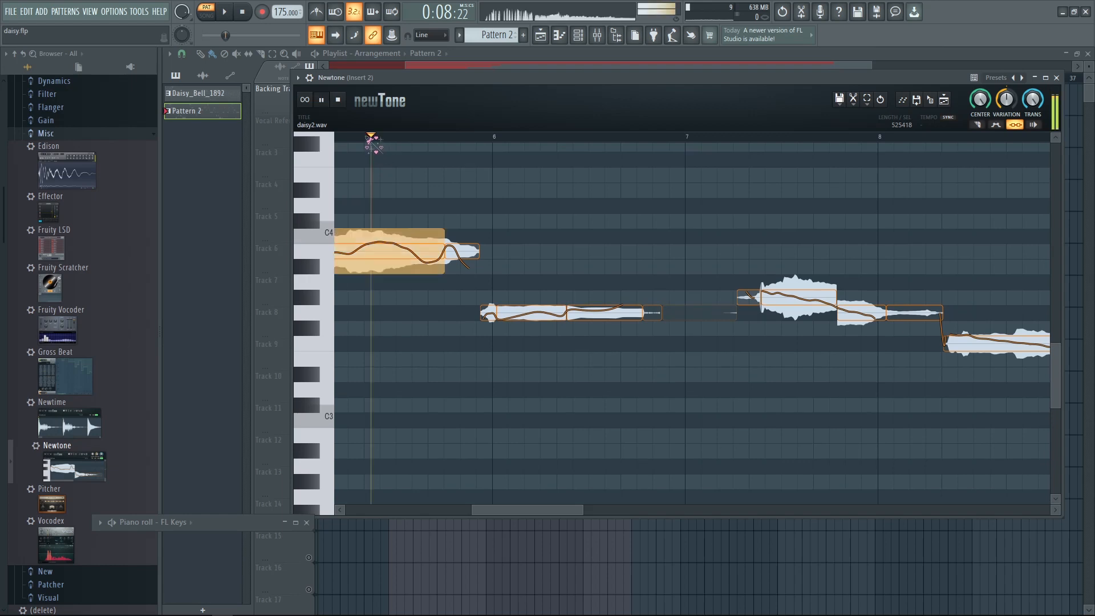
{"action": "key", "text": "space"}
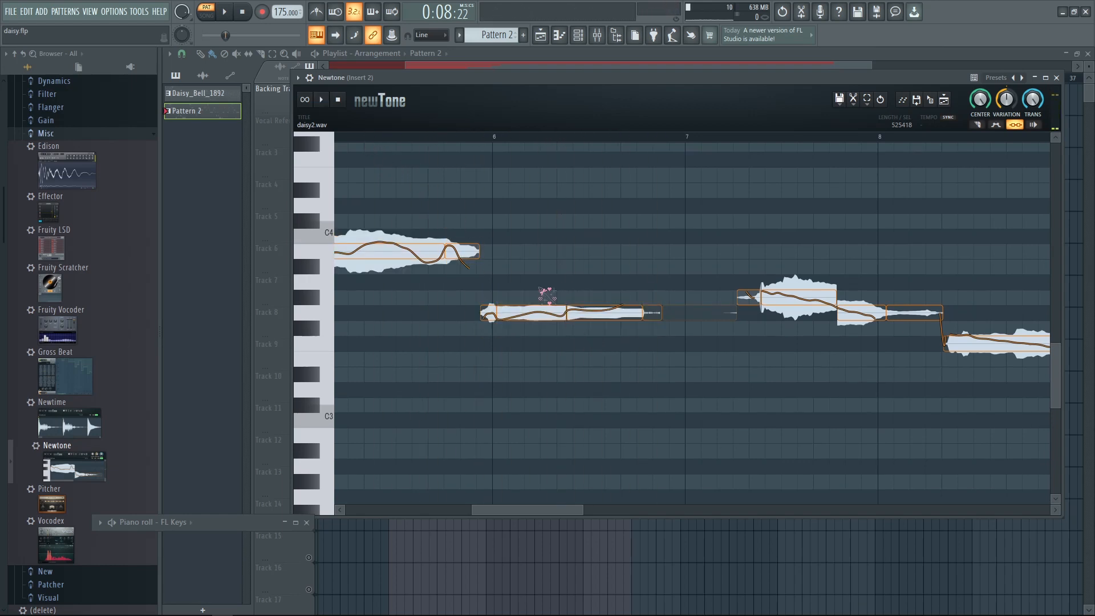
Step: Select the bar 6 note slices, enable advanced editing, and reduce their pitch variation while listening to the result
{"action": "scroll", "coordinate": [585, 350], "scroll_direction": "up", "scroll_amount": 1}
{"action": "left_click_drag", "start_coordinate": [583, 351], "coordinate": [582, 354]}
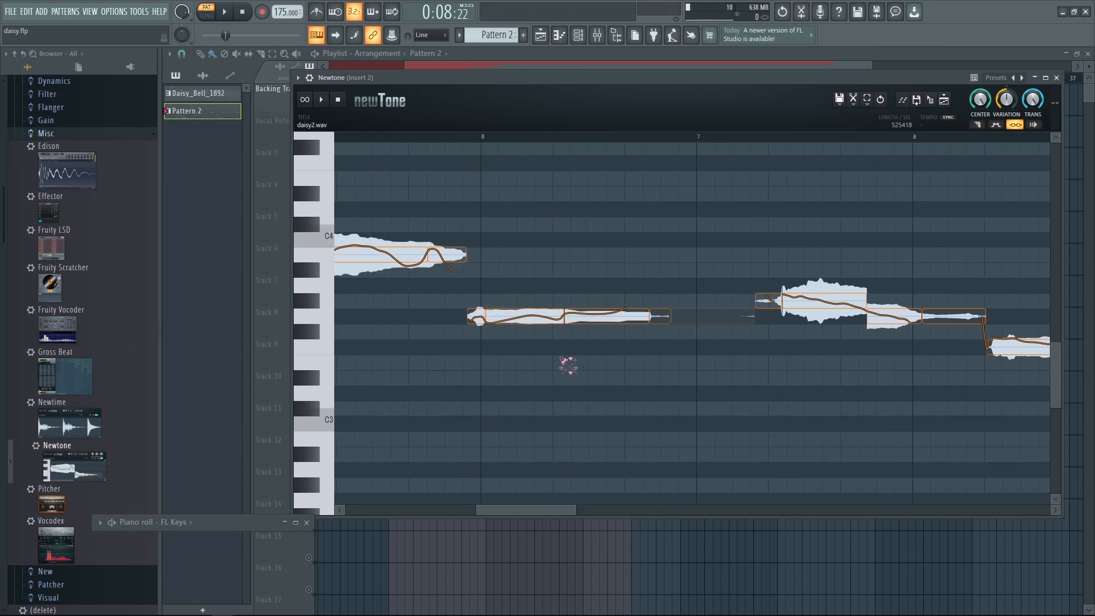
{"action": "left_click_drag", "start_coordinate": [662, 350], "coordinate": [460, 301]}
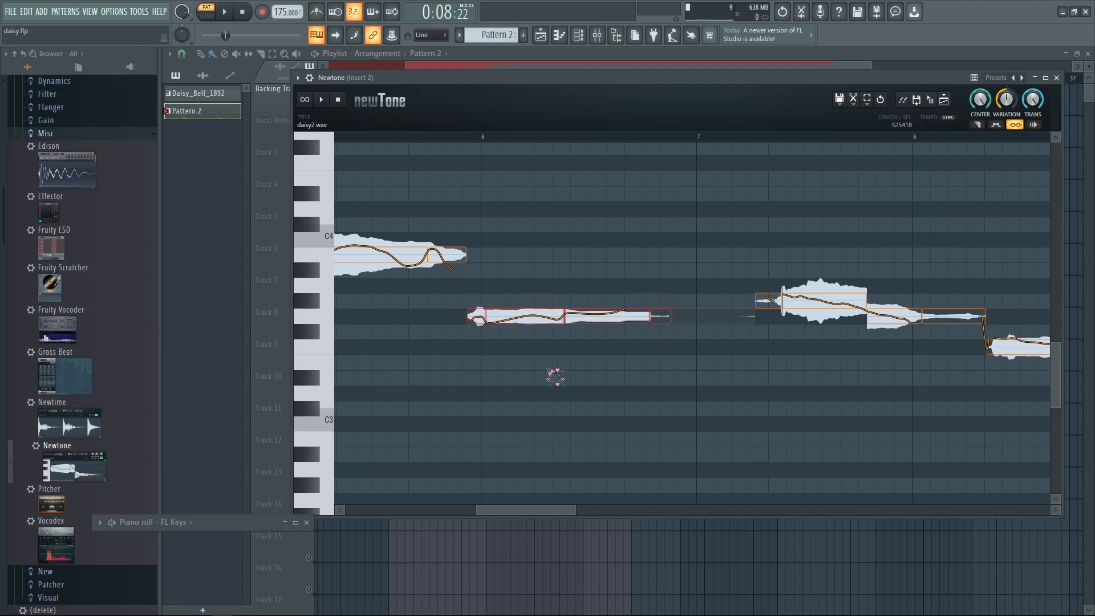
{"action": "left_click", "coordinate": [995, 125]}
{"action": "left_click", "coordinate": [689, 351]}
{"action": "left_click_drag", "start_coordinate": [694, 363], "coordinate": [420, 285]}
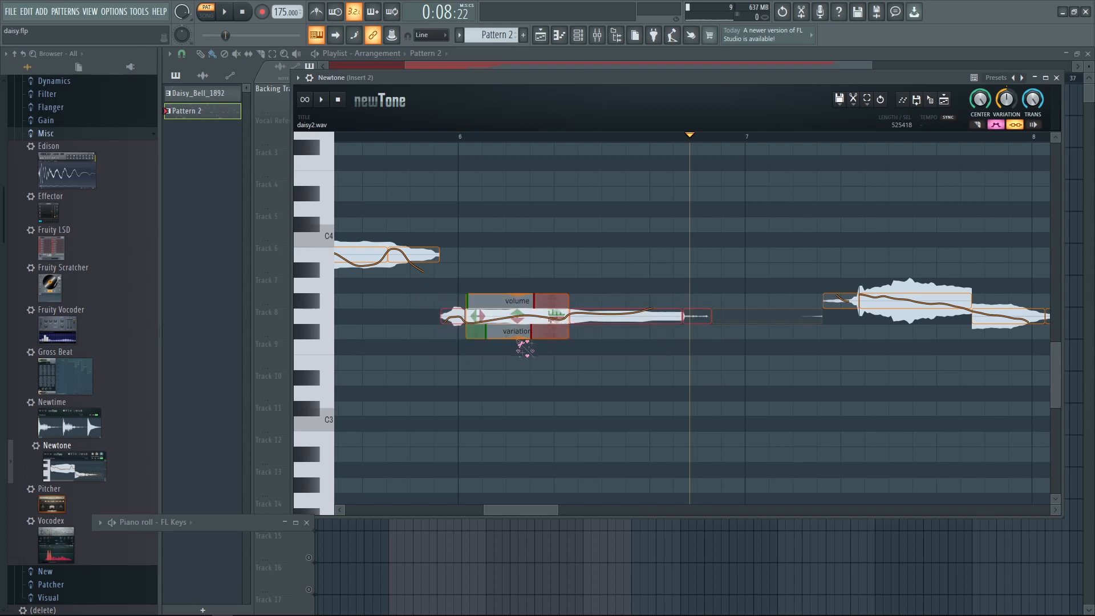
{"action": "left_click_drag", "start_coordinate": [516, 337], "coordinate": [517, 276]}
{"action": "key", "text": "space"}
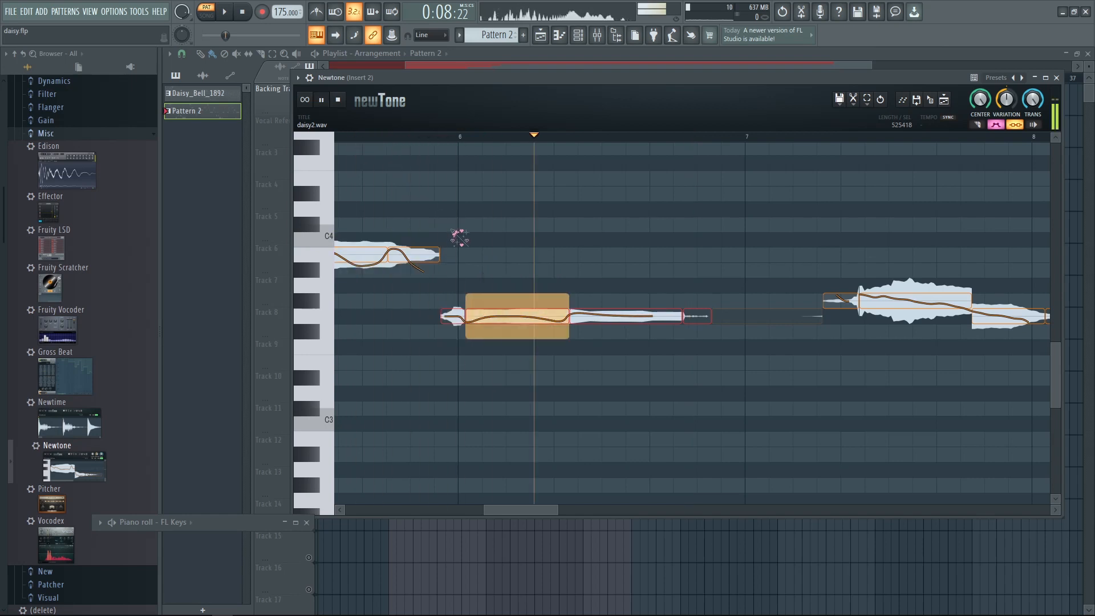
{"action": "scroll", "coordinate": [576, 247], "scroll_direction": "down", "scroll_amount": 3}
{"action": "left_click_drag", "start_coordinate": [575, 256], "coordinate": [628, 235]}
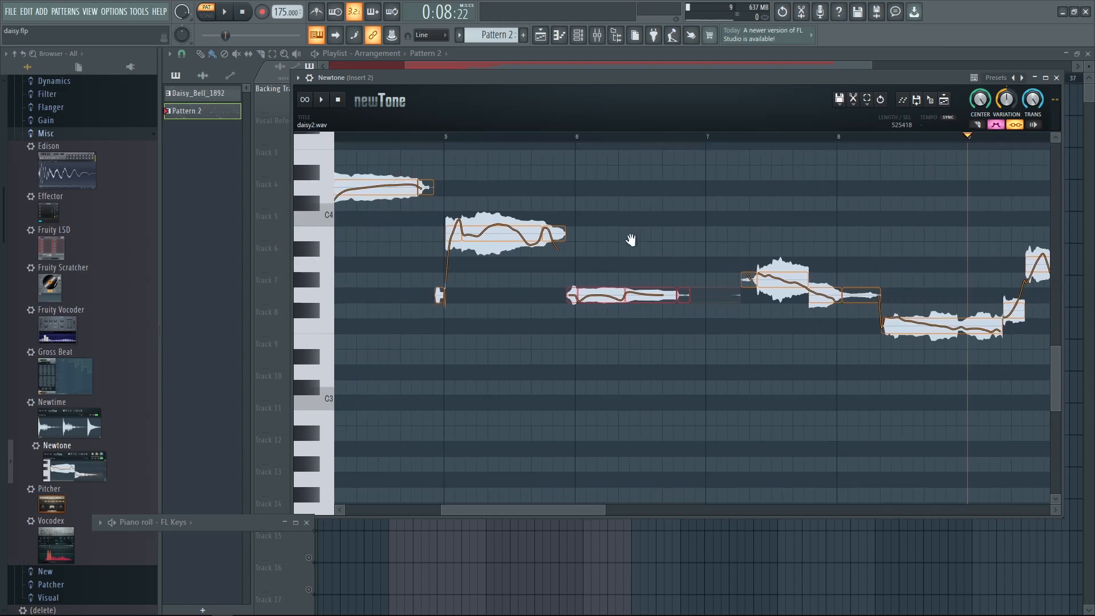
{"action": "key", "text": "space"}
Step: Play the vocal from just before bar 3 to check the edited notes up to bar 9
{"action": "left_click_drag", "start_coordinate": [615, 390], "coordinate": [633, 353]}
{"action": "scroll", "coordinate": [586, 406], "scroll_direction": "down", "scroll_amount": 1}
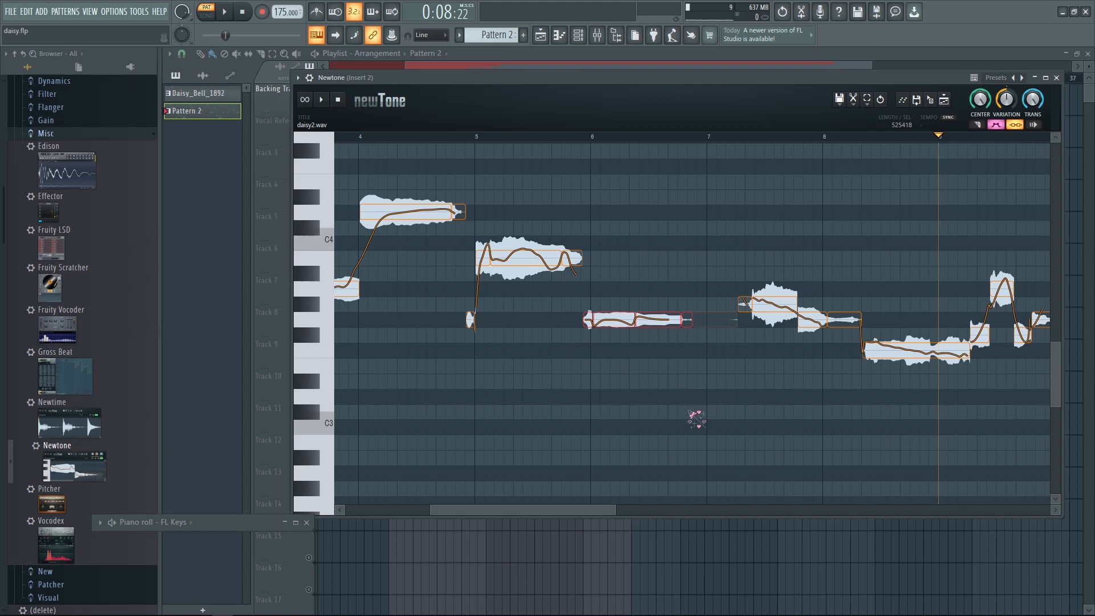
{"action": "left_click_drag", "start_coordinate": [561, 397], "coordinate": [745, 378]}
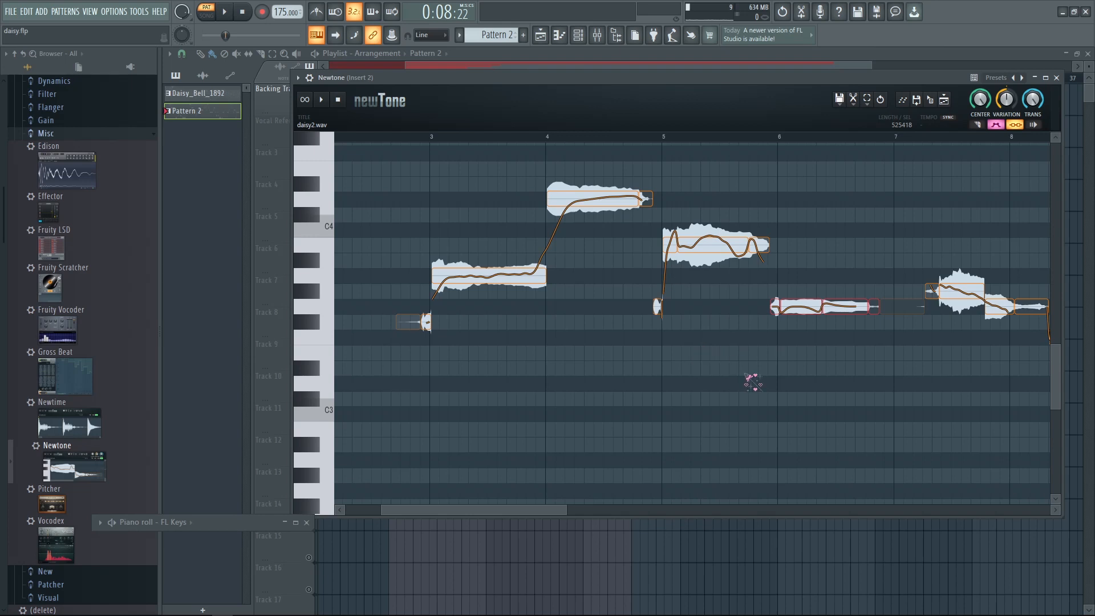
{"action": "left_click_drag", "start_coordinate": [755, 447], "coordinate": [691, 461]}
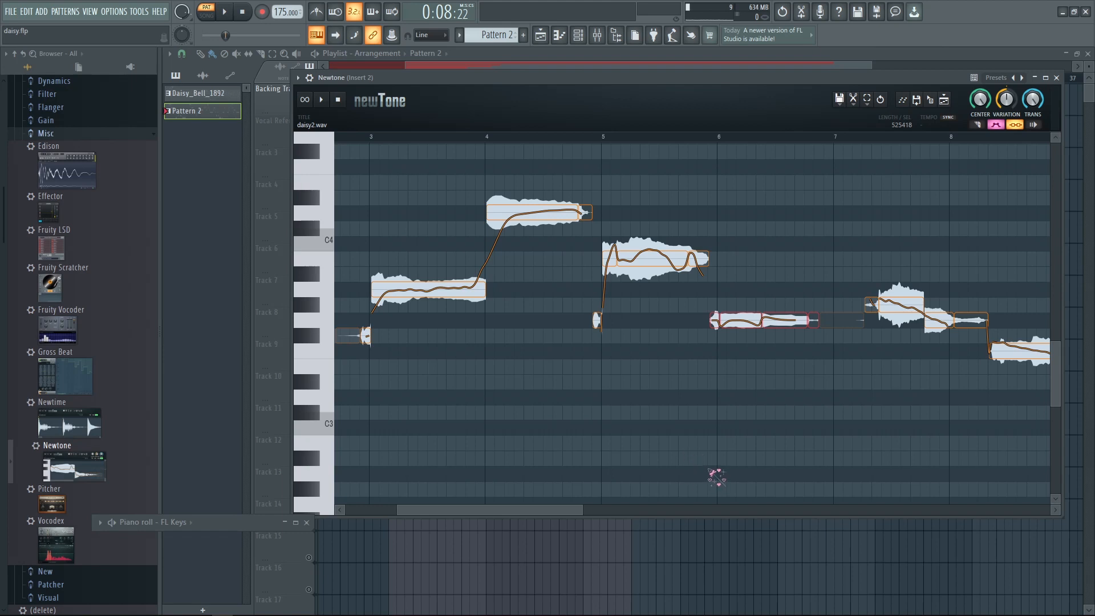
{"action": "left_click_drag", "start_coordinate": [540, 424], "coordinate": [582, 379]}
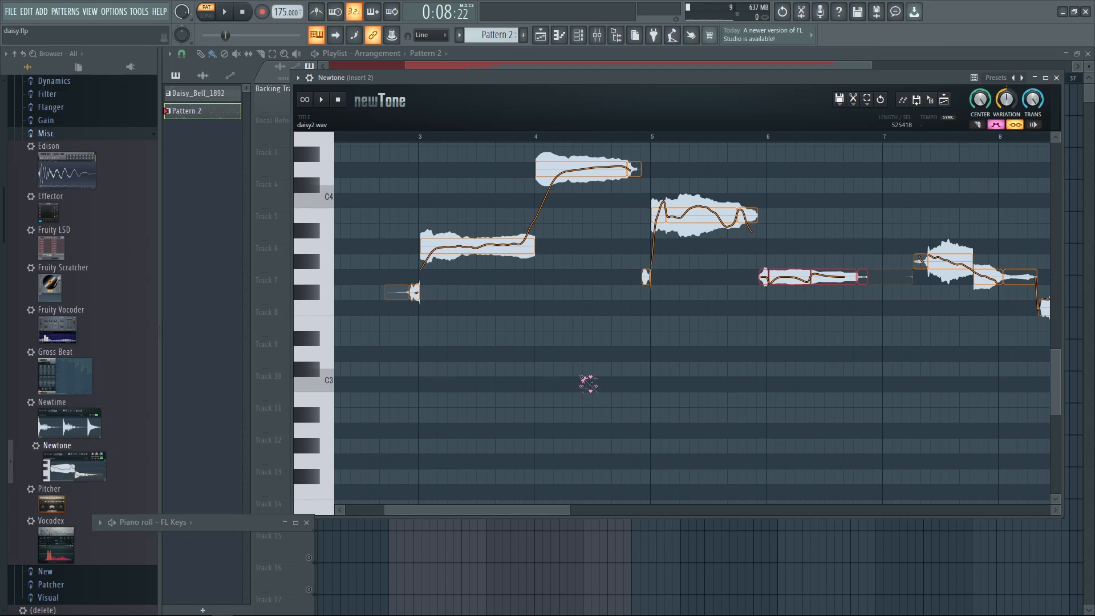
{"action": "left_click_drag", "start_coordinate": [474, 215], "coordinate": [363, 244]}
{"action": "left_click_drag", "start_coordinate": [342, 206], "coordinate": [433, 181]}
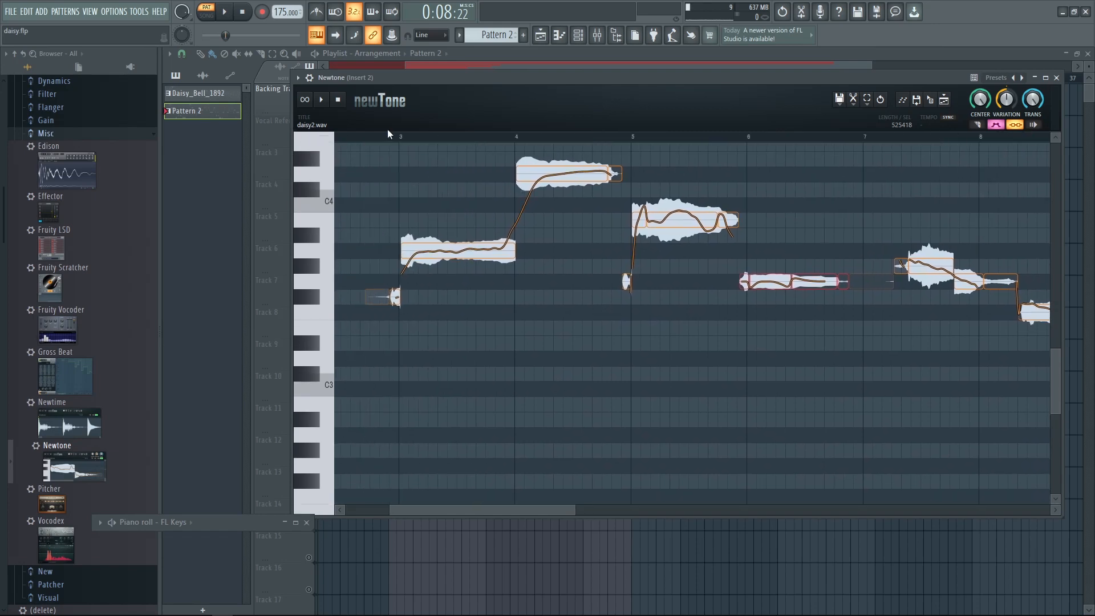
{"action": "left_click", "coordinate": [394, 137]}
{"action": "key", "text": "space"}
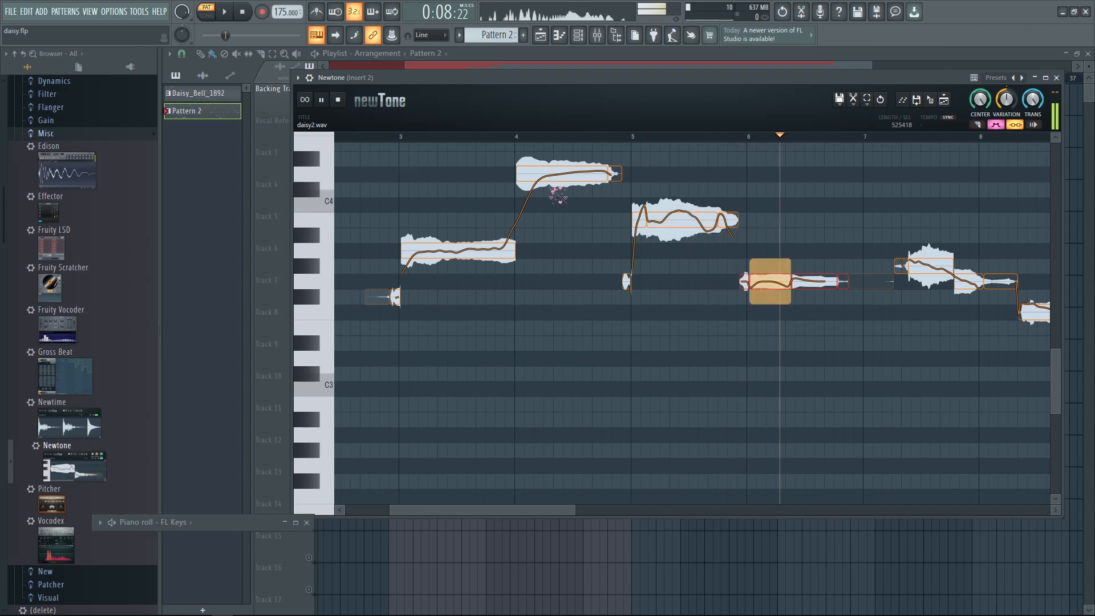
{"action": "key", "text": "space"}
Step: Extend the first loud note of bar 7 back to the bar line and lower it about four semitones
{"action": "left_click_drag", "start_coordinate": [831, 221], "coordinate": [581, 235]}
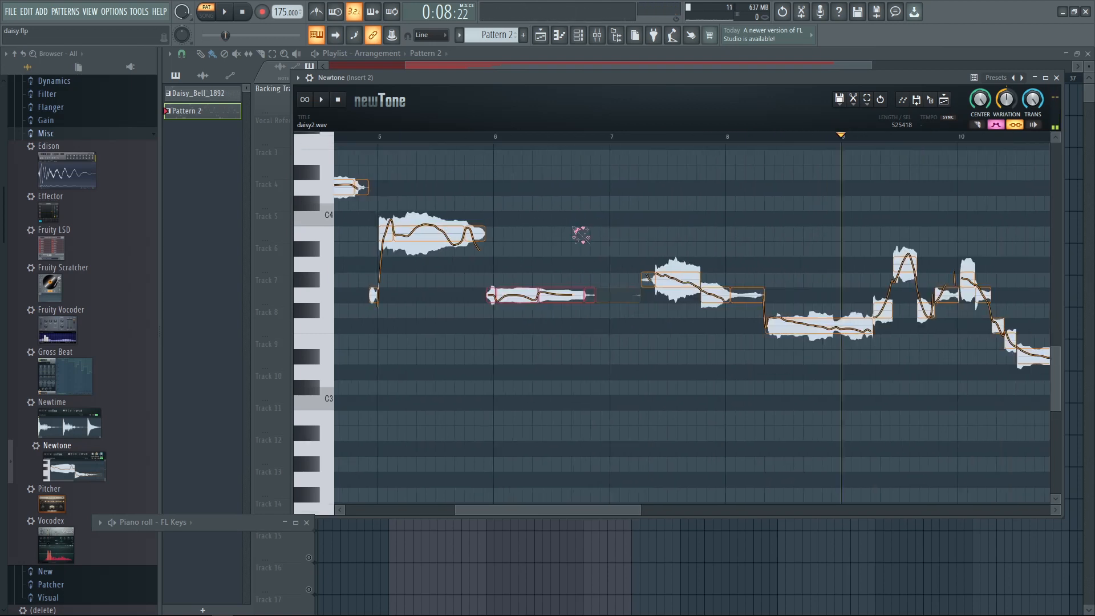
{"action": "scroll", "coordinate": [673, 355], "scroll_direction": "up", "scroll_amount": 3}
{"action": "left_click_drag", "start_coordinate": [636, 356], "coordinate": [571, 358]}
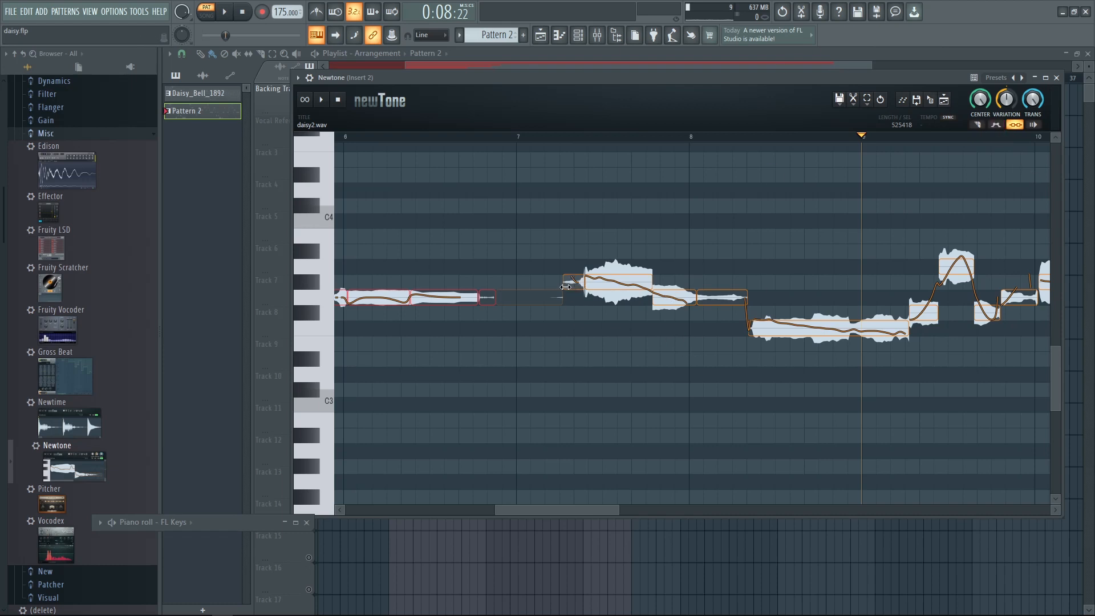
{"action": "left_click", "coordinate": [549, 243]}
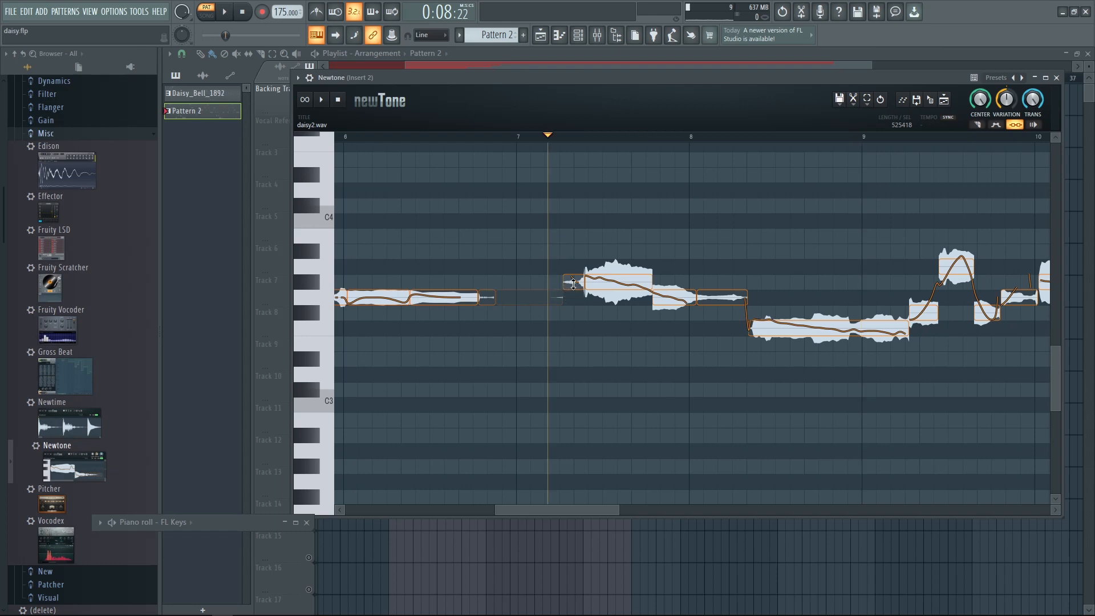
{"action": "left_click_drag", "start_coordinate": [572, 285], "coordinate": [505, 307]}
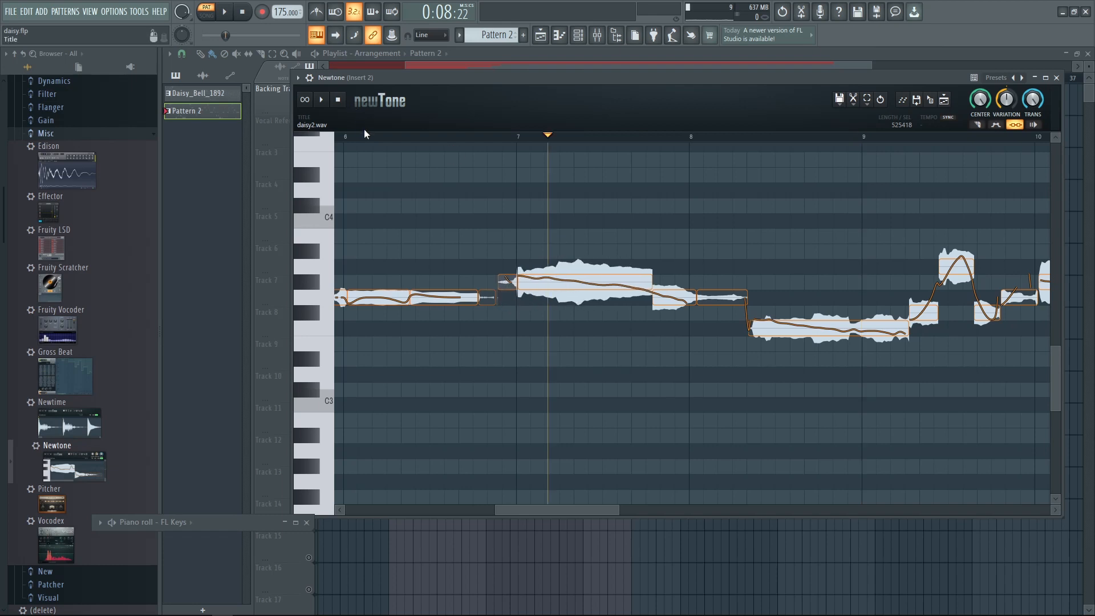
{"action": "left_click_drag", "start_coordinate": [583, 283], "coordinate": [584, 353]}
Step: Shift the two slices after the low bar 7 note earlier, shorten them to brief slivers, and play the result
{"action": "left_click", "coordinate": [673, 298]}
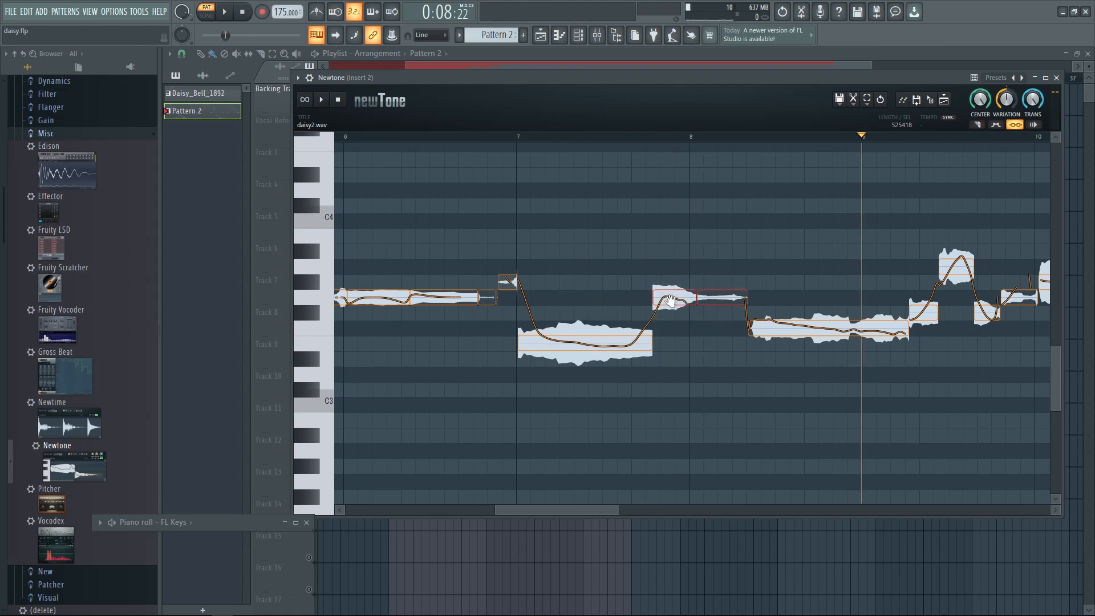
{"action": "left_click_drag", "start_coordinate": [670, 301], "coordinate": [589, 301]}
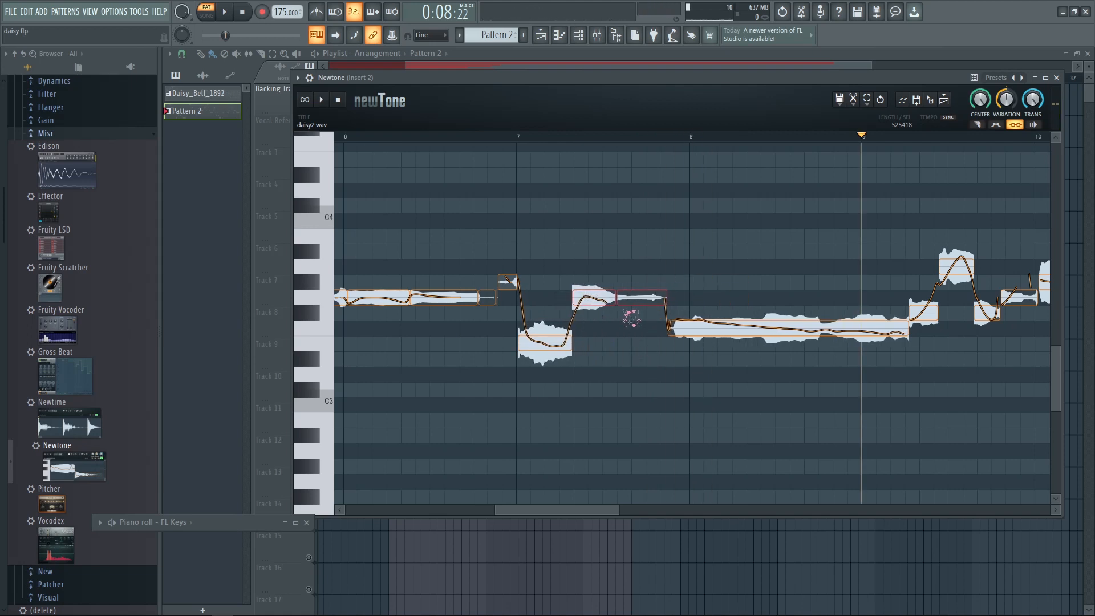
{"action": "left_click_drag", "start_coordinate": [582, 296], "coordinate": [562, 296]}
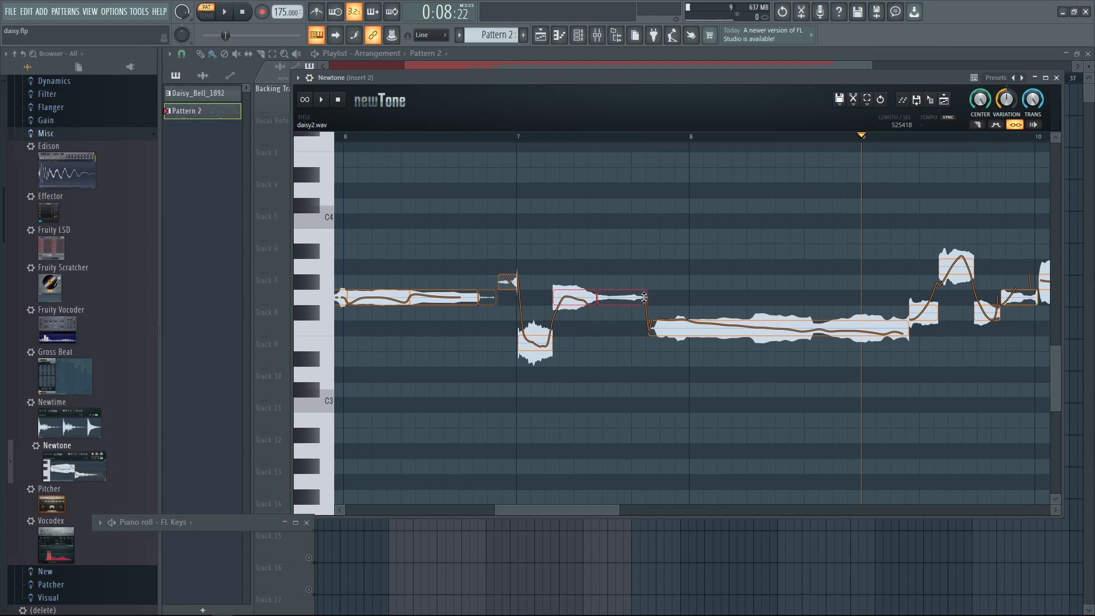
{"action": "left_click_drag", "start_coordinate": [643, 297], "coordinate": [571, 320]}
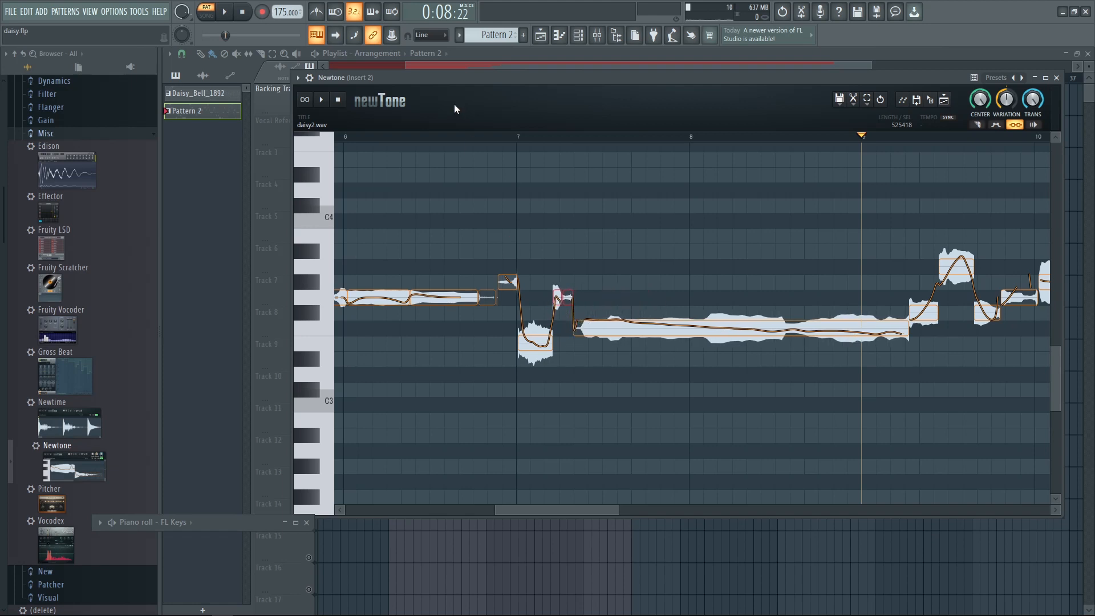
{"action": "key", "text": "space"}
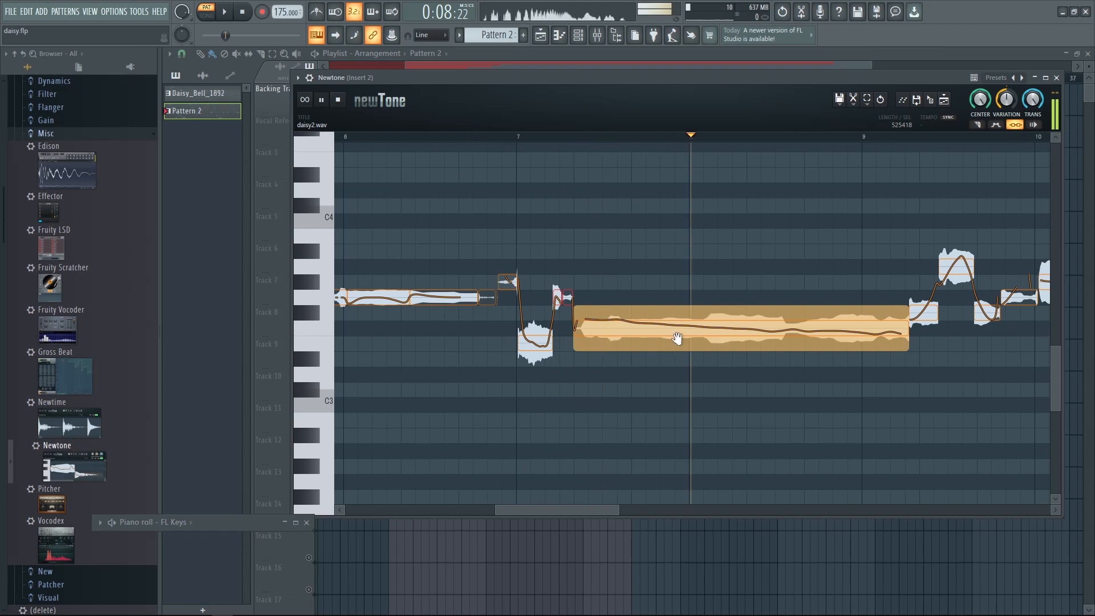
{"action": "key", "text": "space"}
Step: Slice the long note around the middle of bar 8 and raise its first part by one semitone
{"action": "key", "text": "c"}
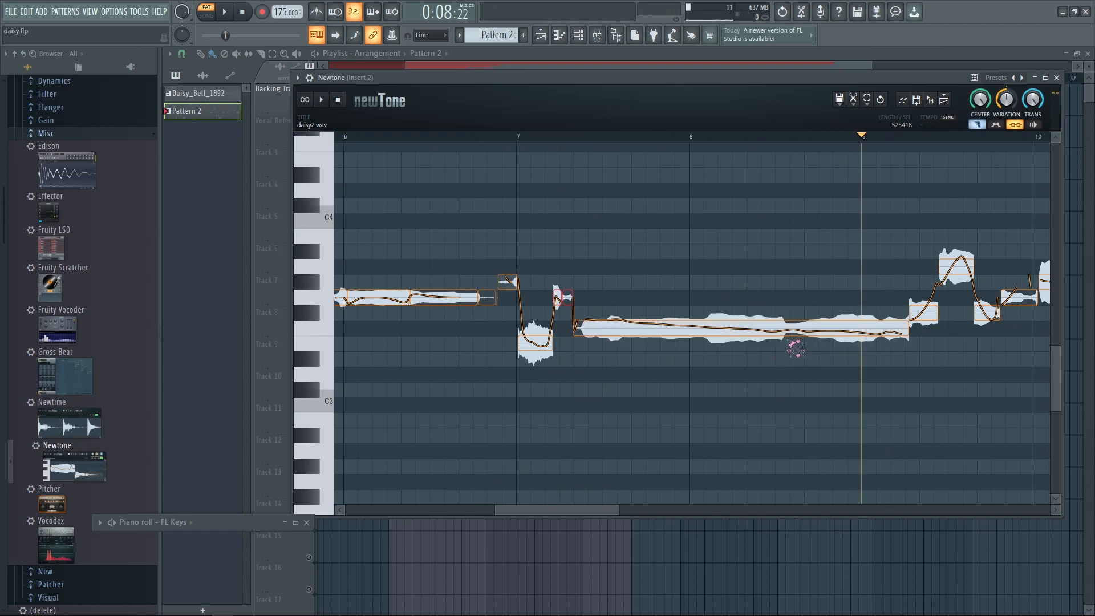
{"action": "left_click", "coordinate": [794, 334]}
{"action": "key", "text": "c"}
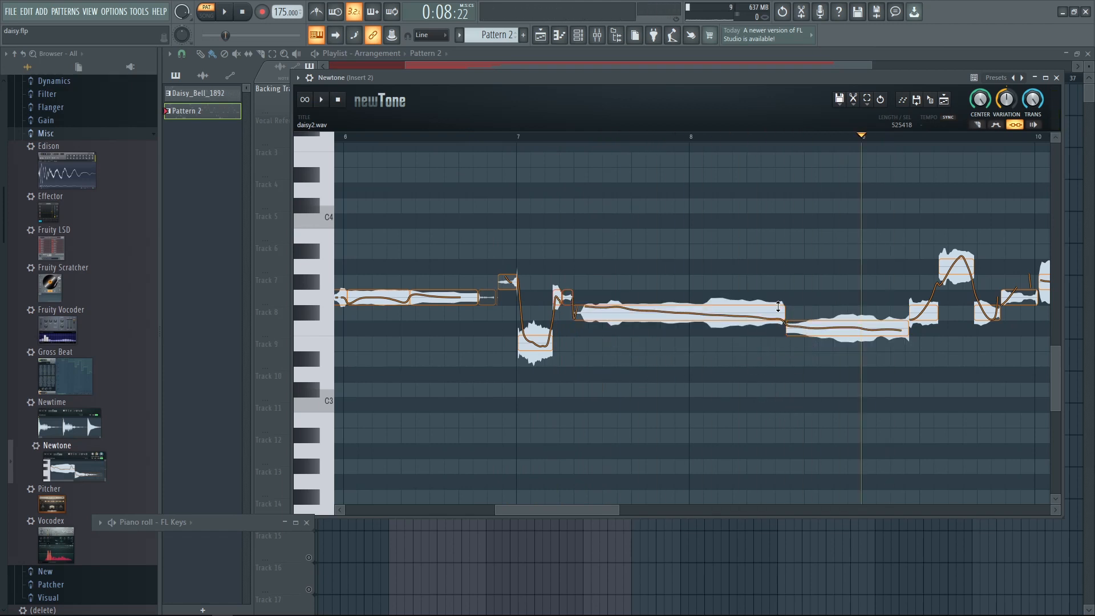
Step: Move the second part of the sliced note back into the latter half of bar 7 and raise it about two semitones
{"action": "left_click_drag", "start_coordinate": [800, 333], "coordinate": [642, 373]}
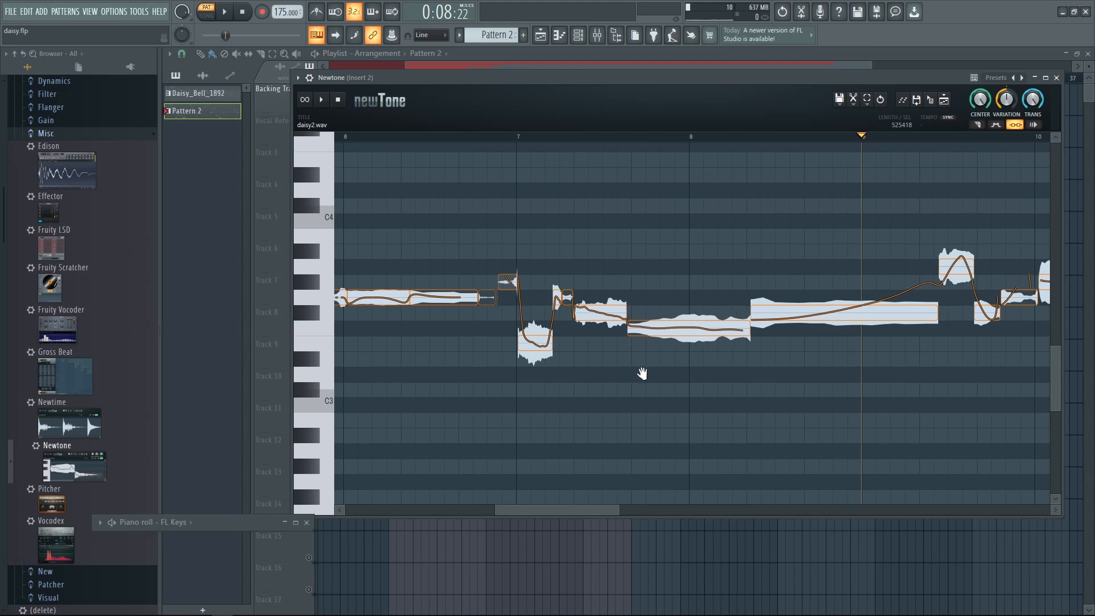
{"action": "left_click", "coordinate": [496, 136]}
{"action": "left_click_drag", "start_coordinate": [685, 337], "coordinate": [685, 302]}
Step: Move the start of the following long note back to the bar 8 line and play it
{"action": "left_click_drag", "start_coordinate": [972, 426], "coordinate": [789, 418]}
{"action": "left_click_drag", "start_coordinate": [587, 316], "coordinate": [532, 340]}
{"action": "left_click", "coordinate": [506, 140]}
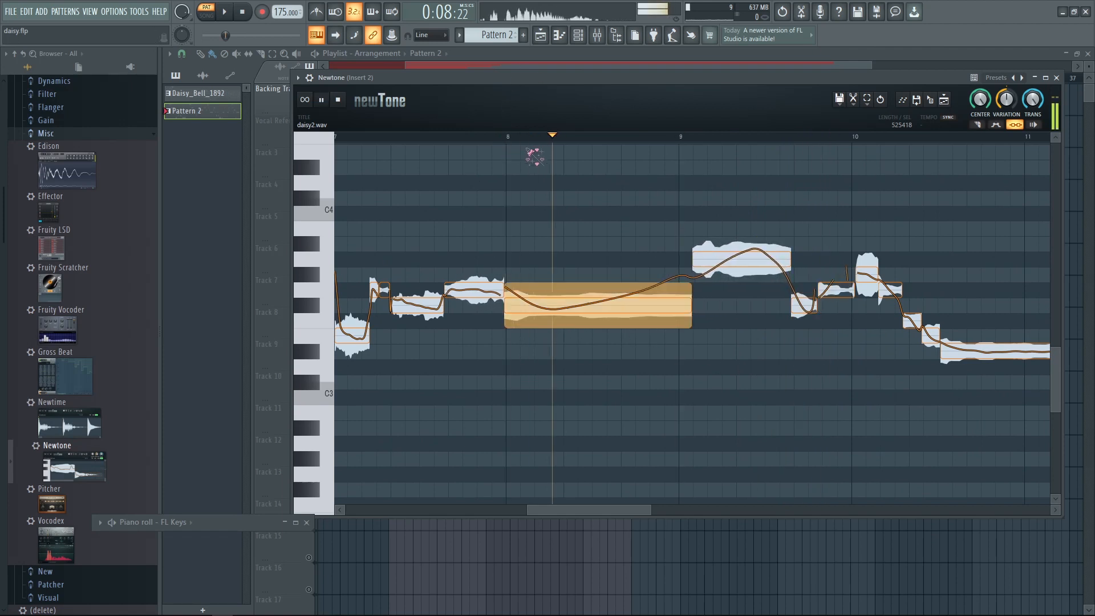
{"action": "key", "text": "space"}
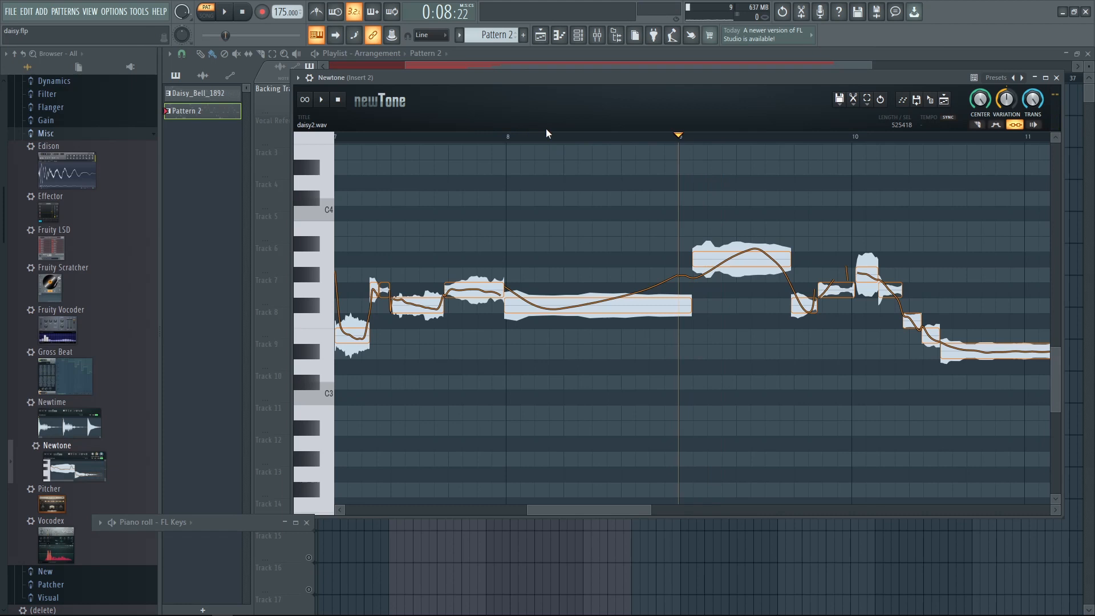
Step: Move the high bar 9 note back to just after bar 8, and raise the long note following it 3 semitones to A3
{"action": "left_click_drag", "start_coordinate": [713, 265], "coordinate": [529, 265]}
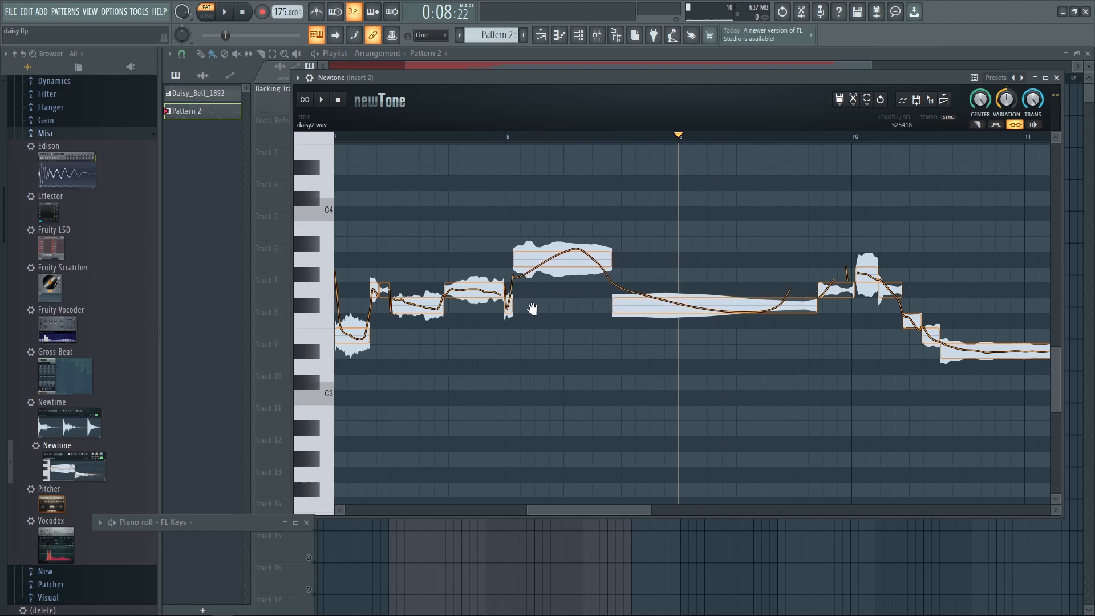
{"action": "left_click", "coordinate": [395, 135]}
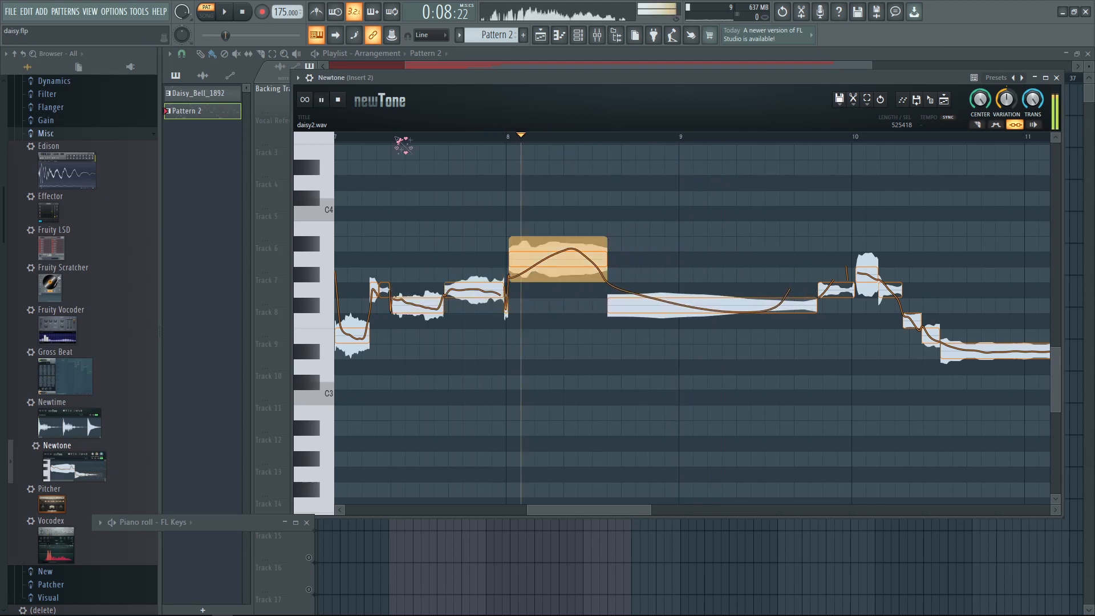
{"action": "key", "text": "space"}
{"action": "left_click_drag", "start_coordinate": [519, 266], "coordinate": [523, 261]}
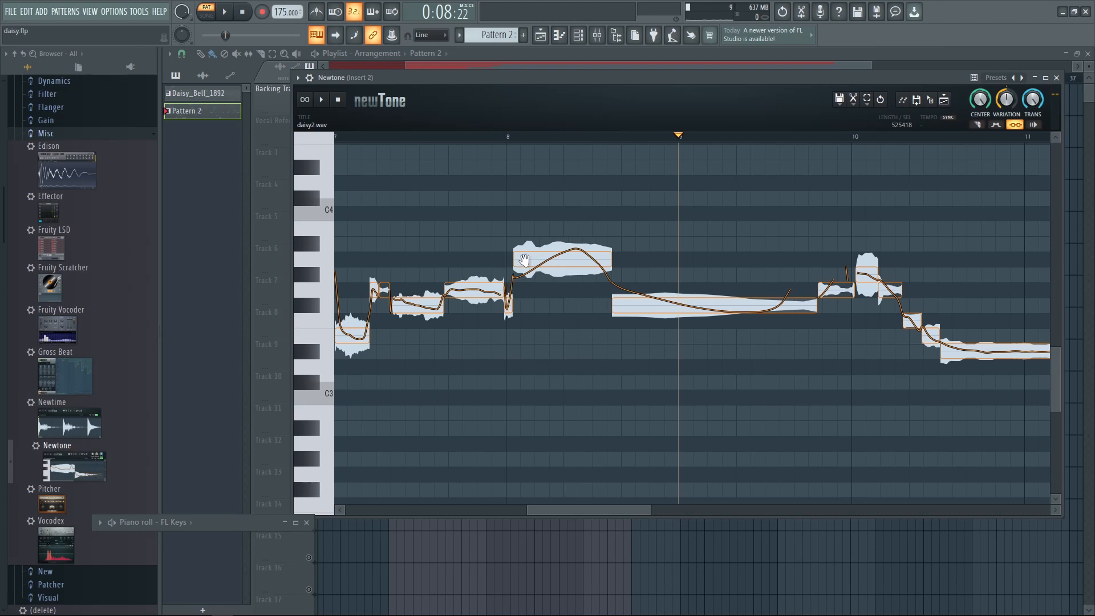
{"action": "left_click", "coordinate": [381, 138]}
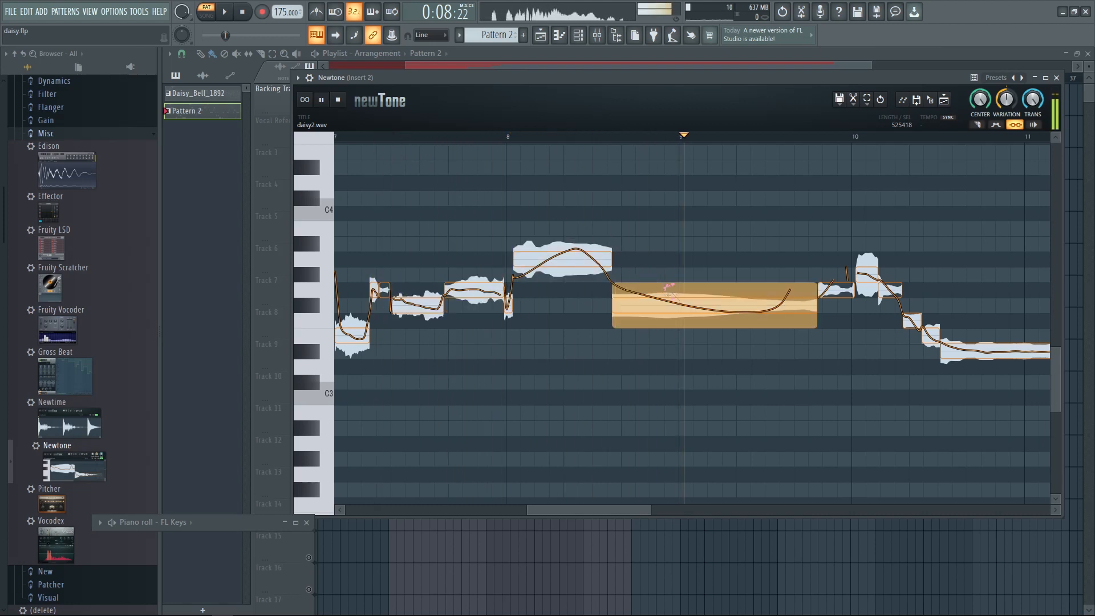
{"action": "left_click_drag", "start_coordinate": [708, 312], "coordinate": [707, 266]}
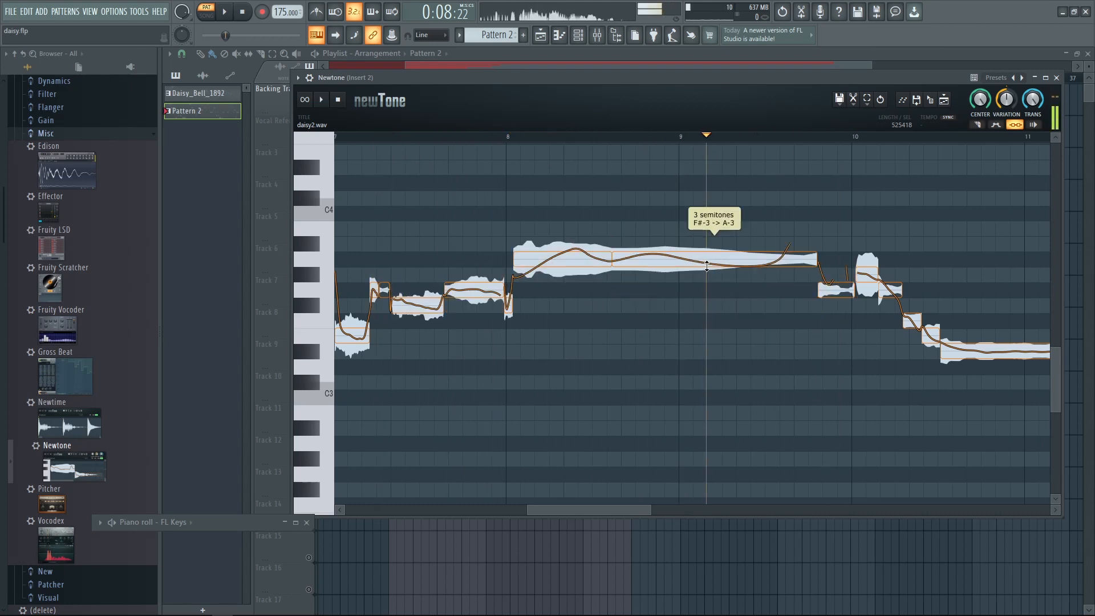
Step: Open the advanced controls of the high note at bar 8 and set its pitch variation to -7.20%
{"action": "double_click", "coordinate": [576, 258]}
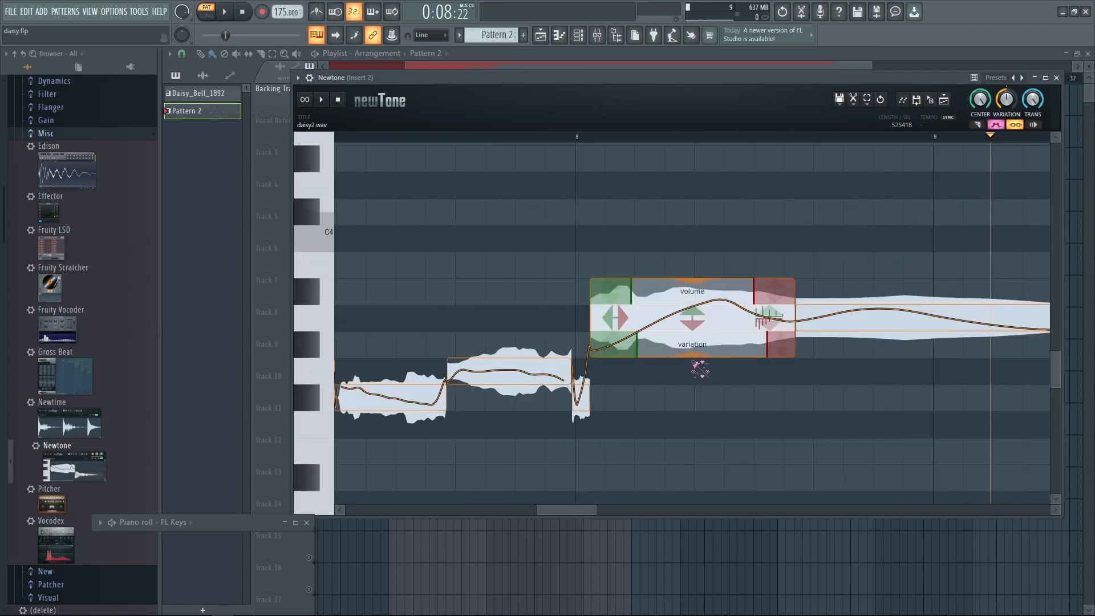
{"action": "left_click_drag", "start_coordinate": [692, 357], "coordinate": [683, 241]}
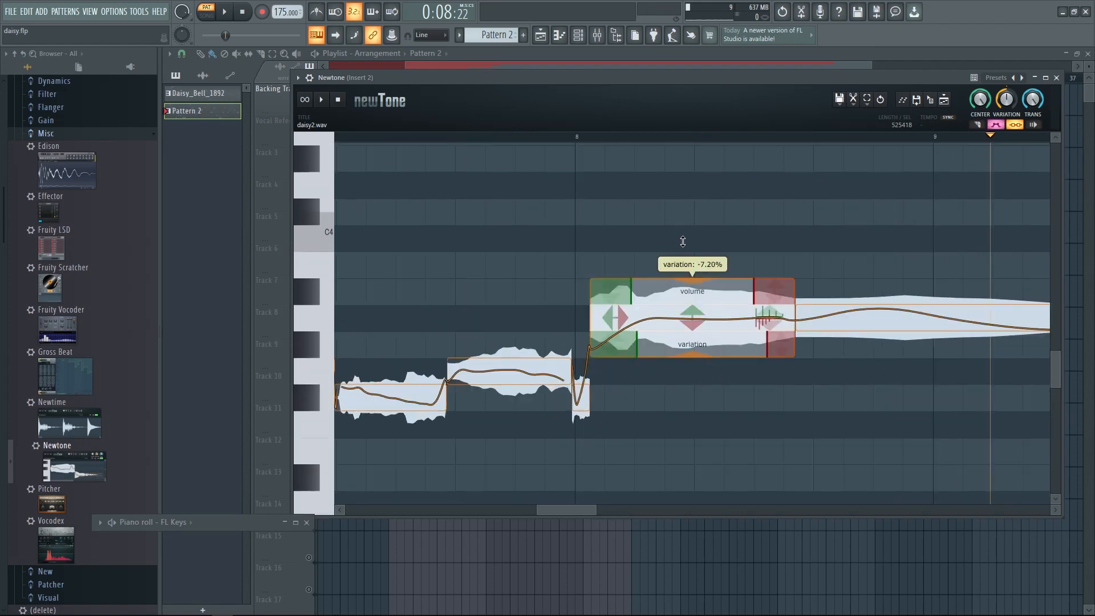
Step: Close the advanced controls of the high bar 8 note and play the vocal from late in bar 7
{"action": "double_click", "coordinate": [682, 241]}
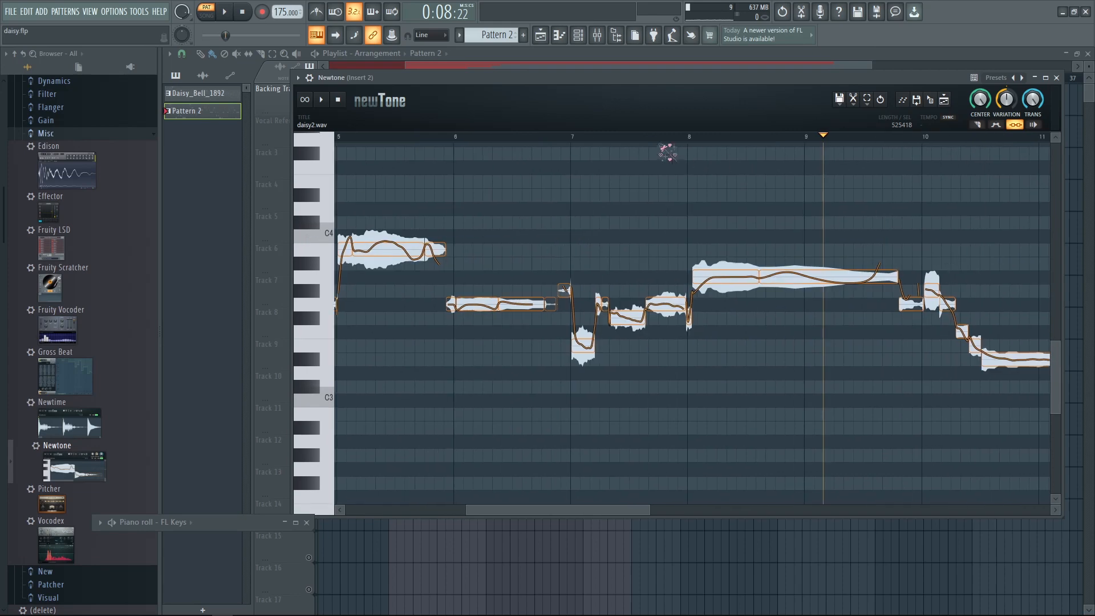
{"action": "left_click", "coordinate": [654, 138]}
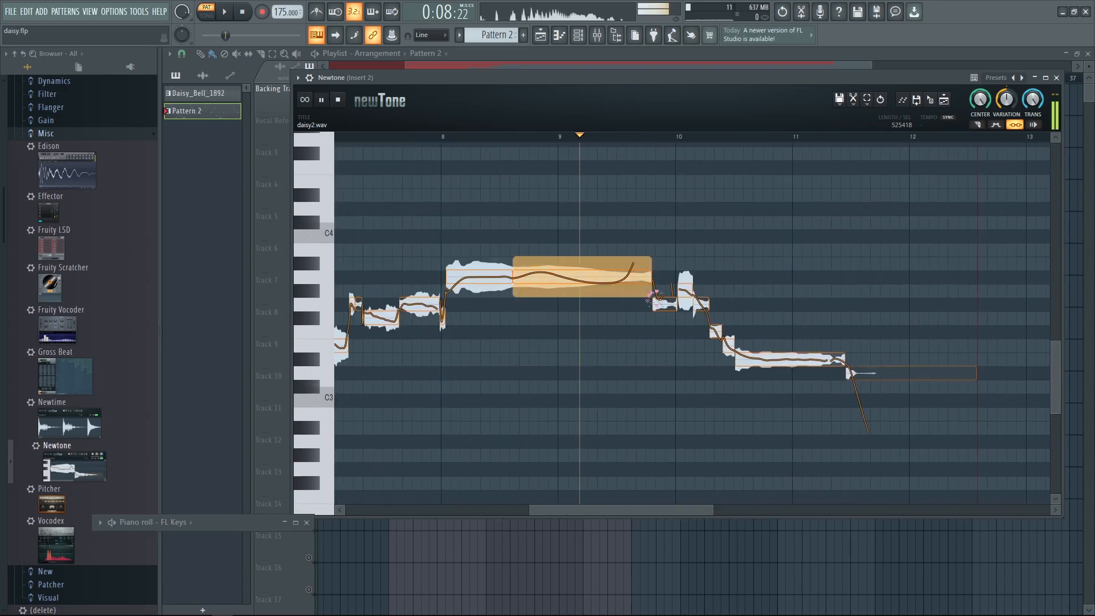
{"action": "key", "text": "space"}
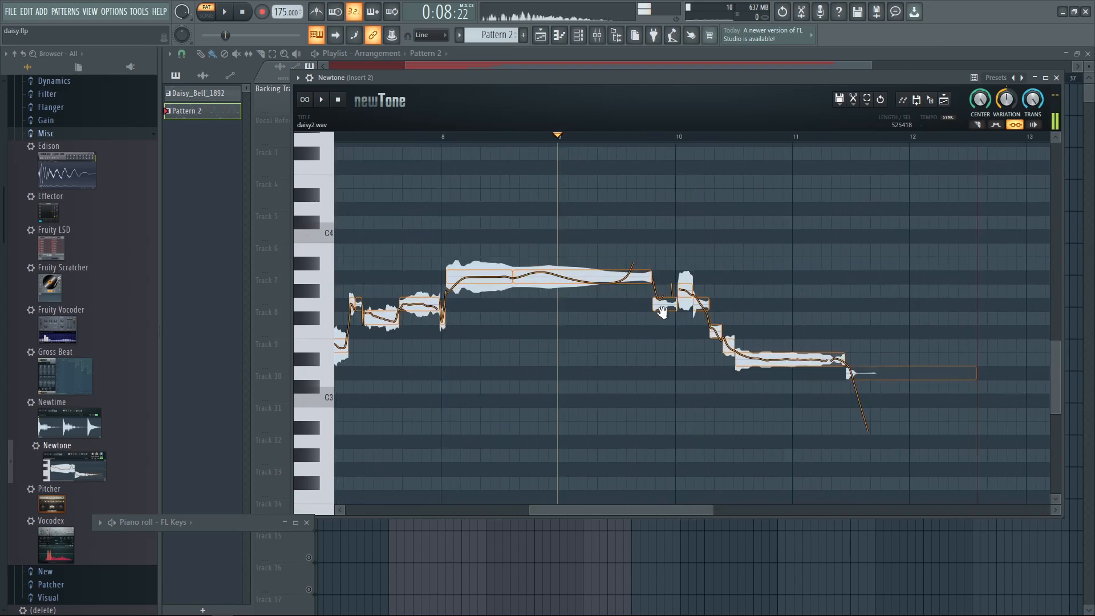
Step: Shorten the long bar 8 note to end before bar 9 and pull the following large note's start back to the bar 9 line
{"action": "left_click_drag", "start_coordinate": [514, 284], "coordinate": [494, 286]}
{"action": "left_click_drag", "start_coordinate": [649, 312], "coordinate": [559, 329]}
{"action": "left_click_drag", "start_coordinate": [609, 289], "coordinate": [577, 305]}
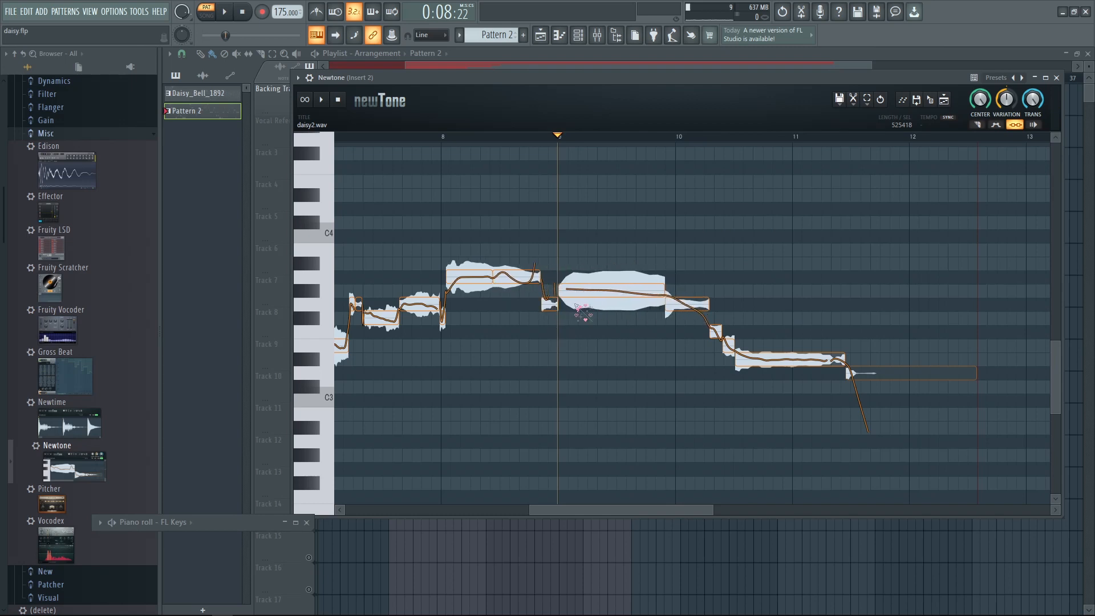
{"action": "key", "text": "space"}
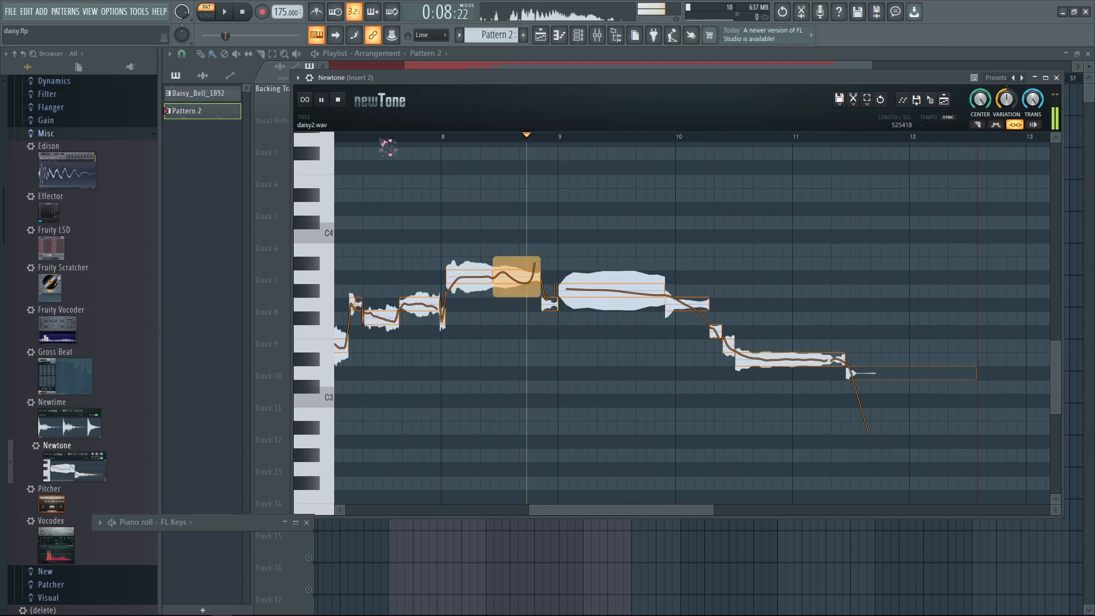
Step: Check the vocal reference melody in the FL Keys piano roll and return to the vocal notes
{"action": "left_click", "coordinate": [296, 522]}
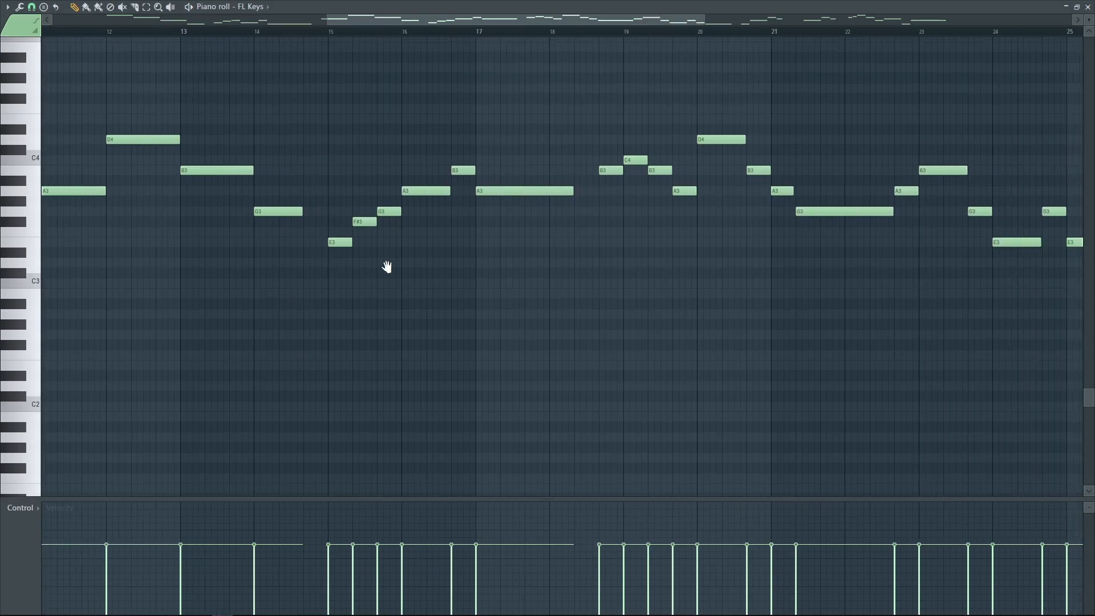
{"action": "left_click", "coordinate": [1064, 6]}
{"action": "scroll", "coordinate": [505, 147], "scroll_direction": "up", "scroll_amount": 2}
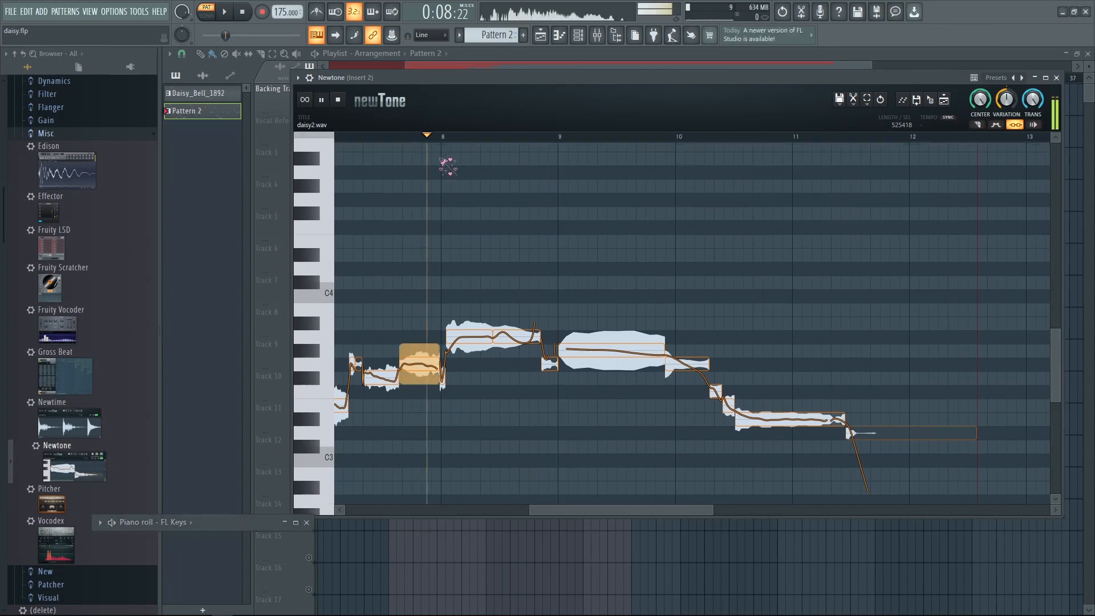
Step: Place the large note on the third beat of bar 8 at B3, and start the following low note on the bar 9 line
{"action": "left_click_drag", "start_coordinate": [506, 343], "coordinate": [465, 265]}
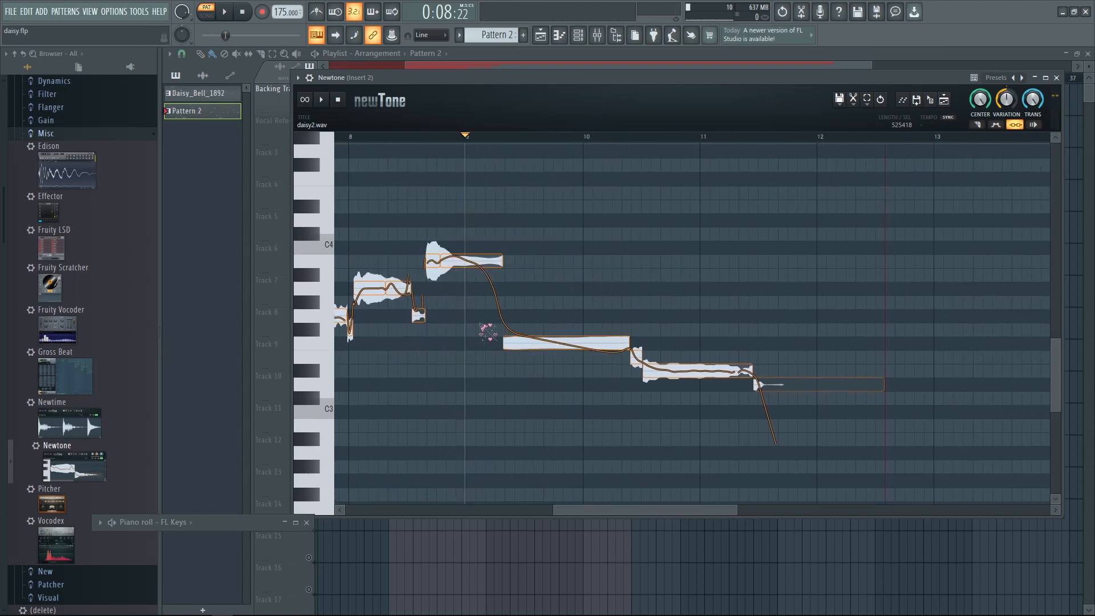
{"action": "left_click_drag", "start_coordinate": [516, 345], "coordinate": [479, 345]}
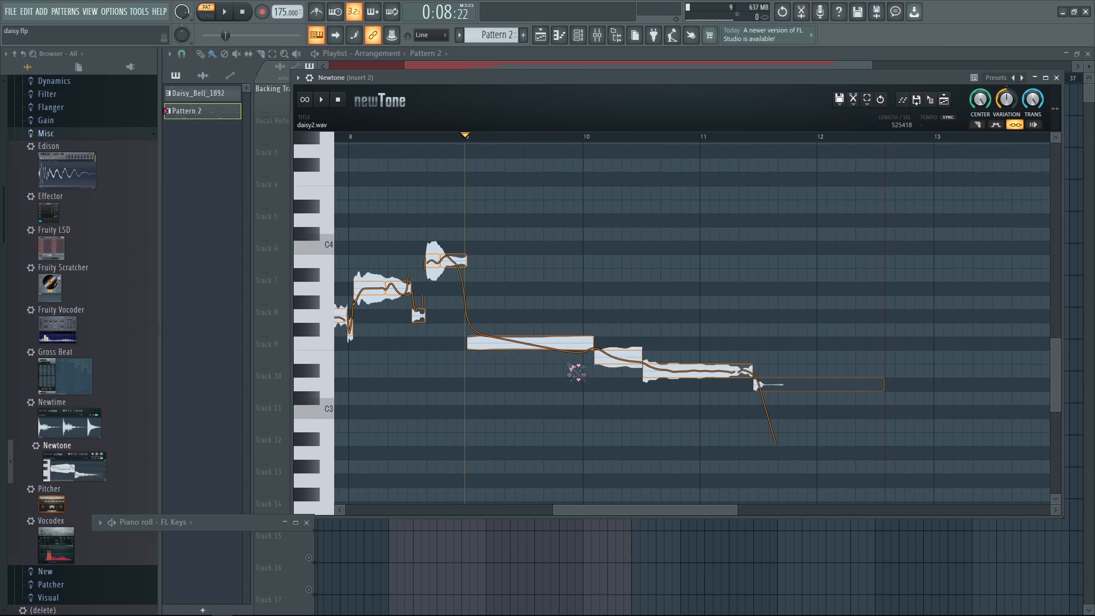
{"action": "left_click", "coordinate": [380, 137]}
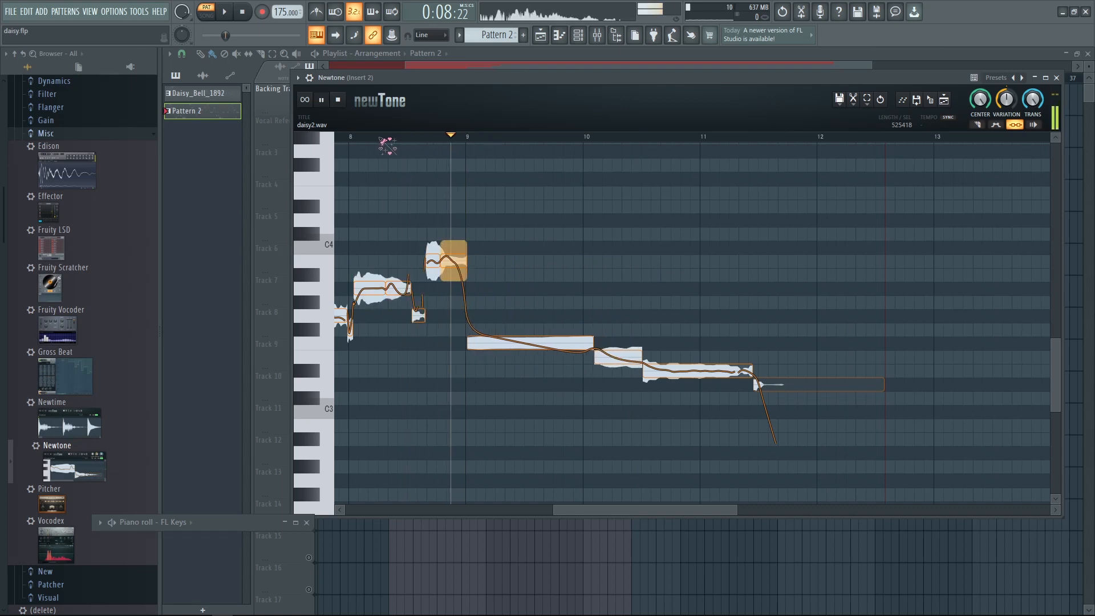
{"action": "left_click_drag", "start_coordinate": [560, 251], "coordinate": [532, 173]}
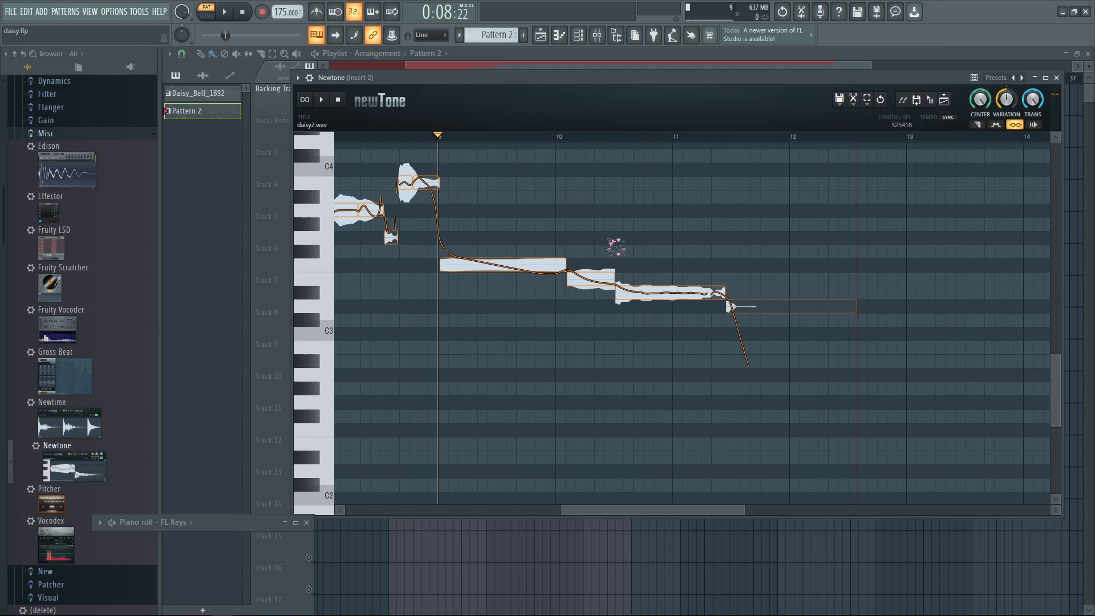
{"action": "left_click_drag", "start_coordinate": [616, 246], "coordinate": [589, 250]}
{"action": "key", "text": "space"}
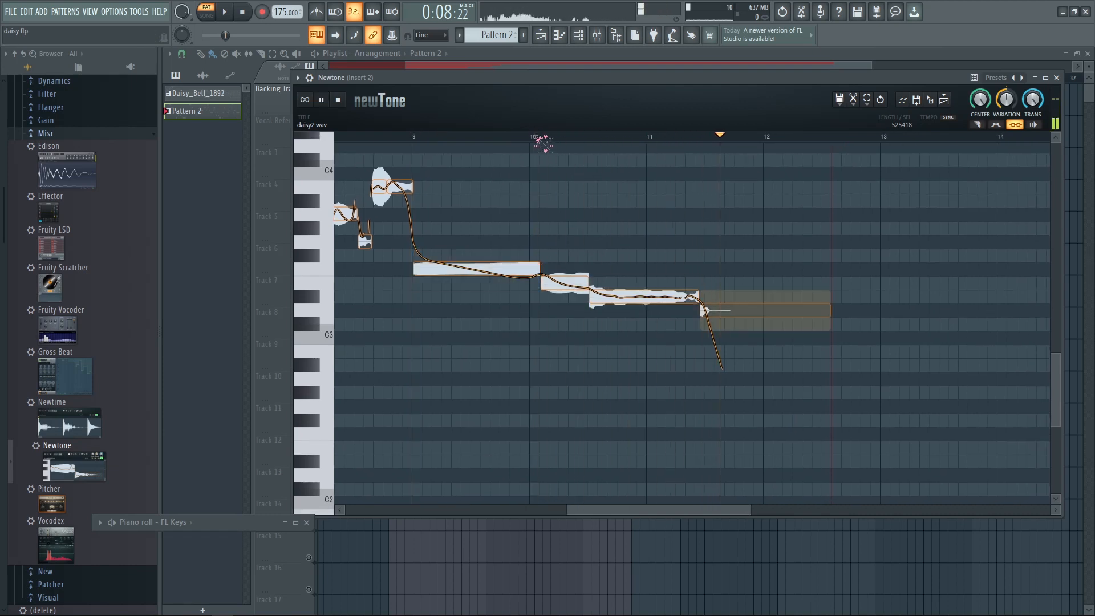
{"action": "key", "text": "space"}
Step: Merge all notes from bar 9 onward into one note and cut off its silent tail in bar 11
{"action": "left_click_drag", "start_coordinate": [633, 322], "coordinate": [741, 344]}
{"action": "left_click_drag", "start_coordinate": [839, 374], "coordinate": [607, 295]}
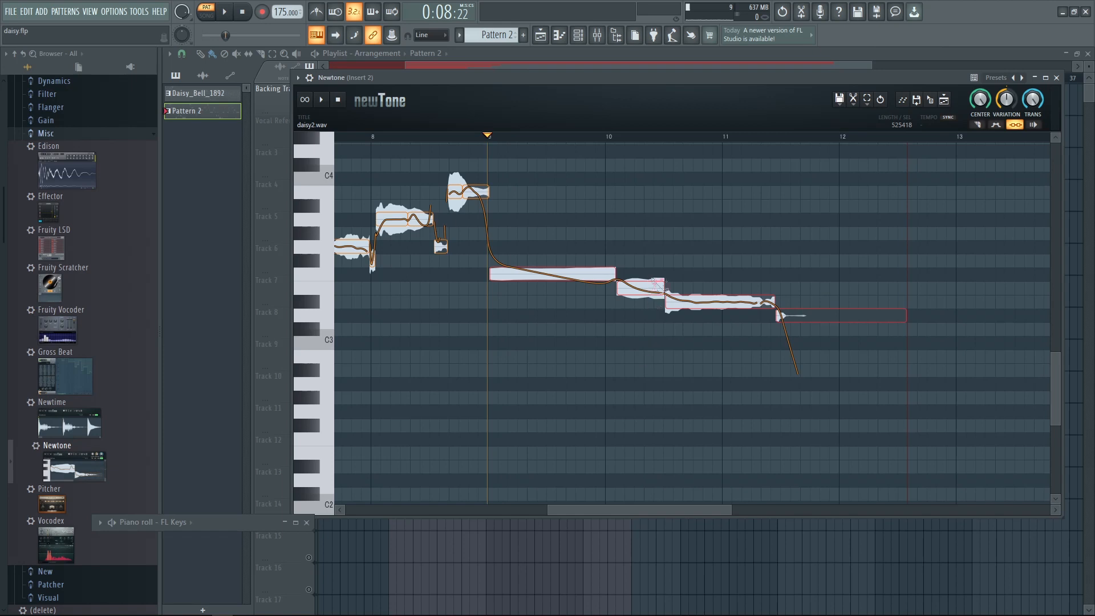
{"action": "key", "text": "shift"}
{"action": "left_click", "coordinate": [651, 292], "text": "alt"}
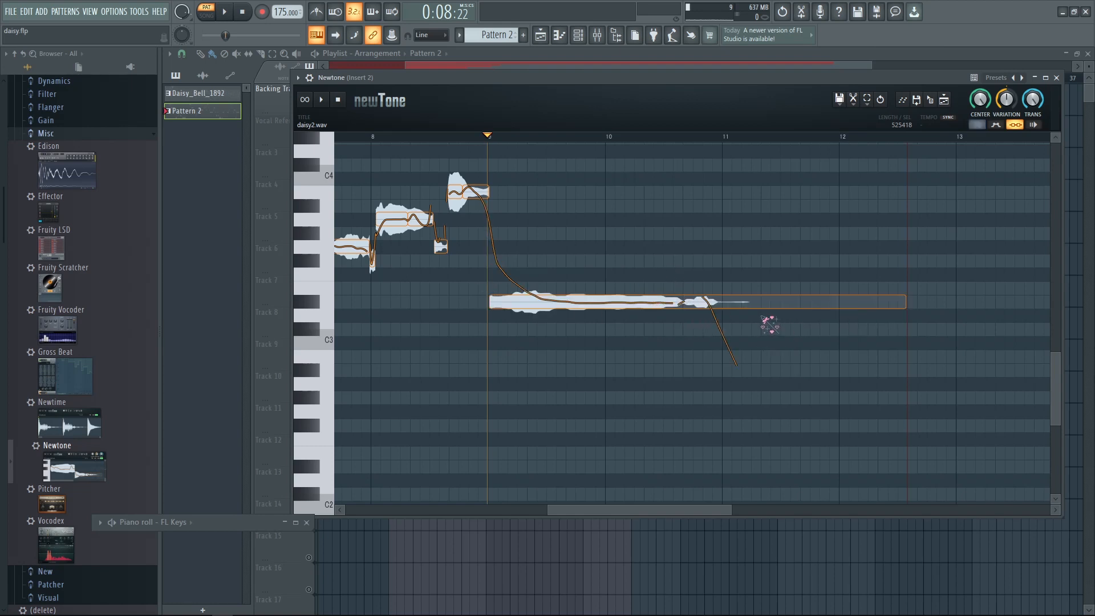
{"action": "left_click", "coordinate": [762, 302], "text": "alt"}
{"action": "left_click_drag", "start_coordinate": [757, 341], "coordinate": [731, 382]}
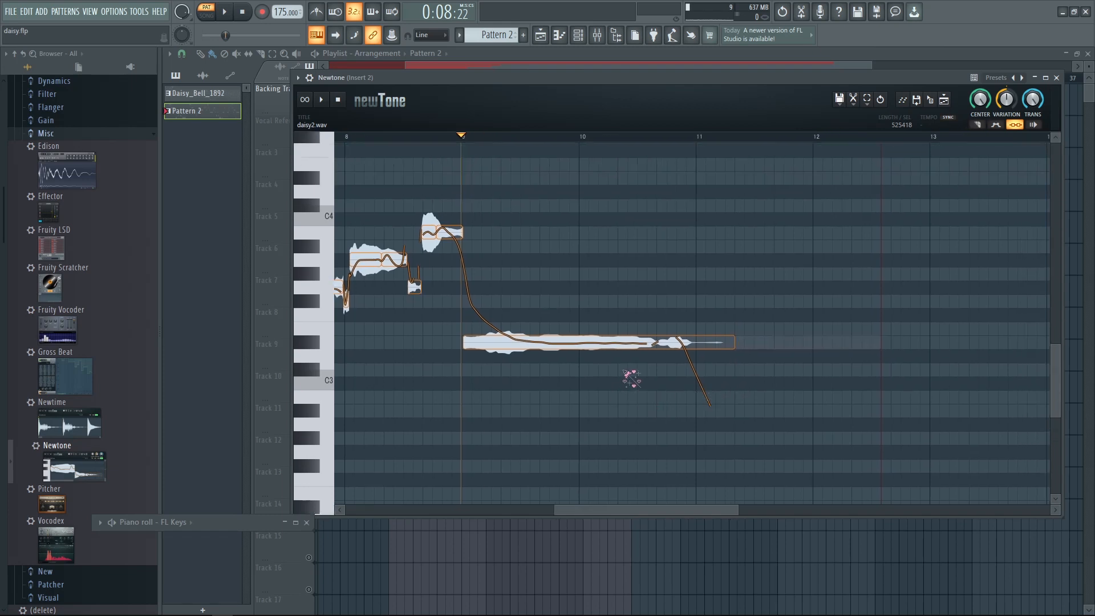
{"action": "left_click_drag", "start_coordinate": [605, 381], "coordinate": [589, 385]}
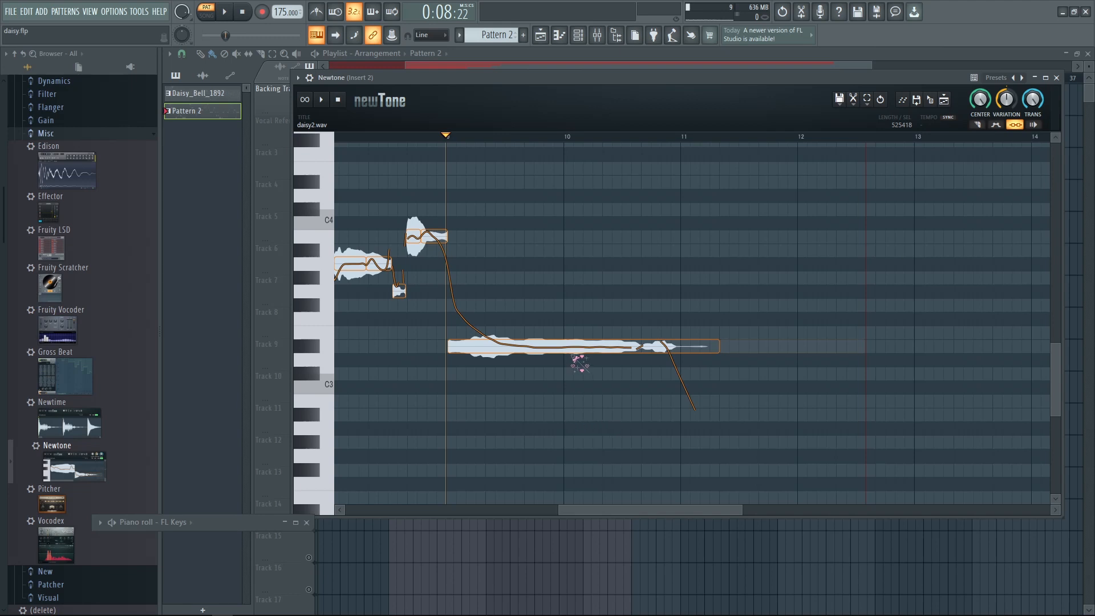
Step: Raise the merged bar 9 note to A3 and shorten it to end about a quarter into bar 10
{"action": "left_click_drag", "start_coordinate": [562, 338], "coordinate": [576, 264]}
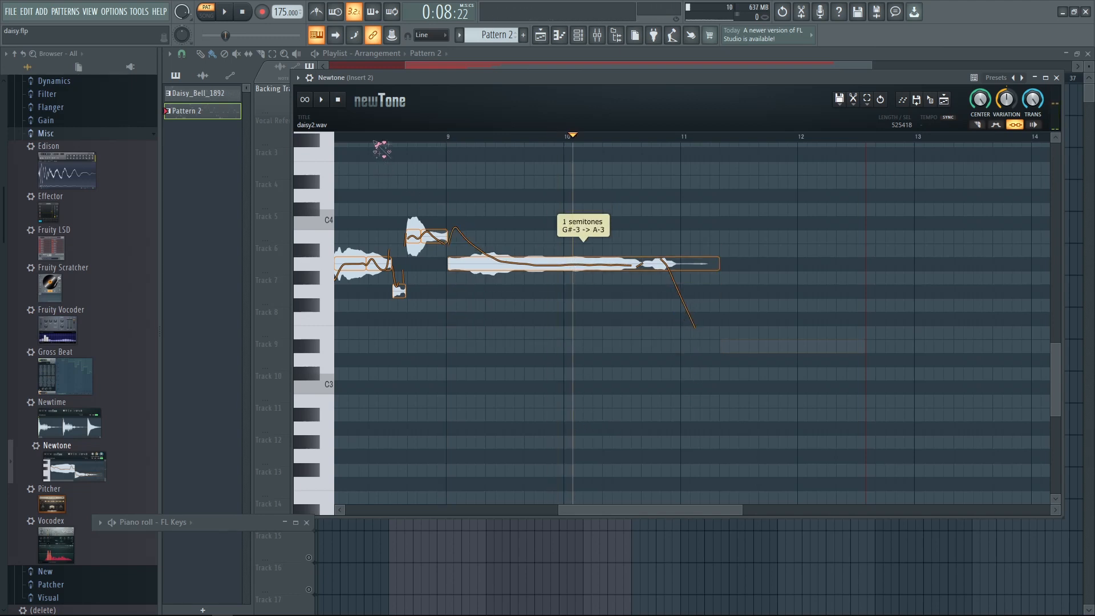
{"action": "left_click", "coordinate": [374, 147]}
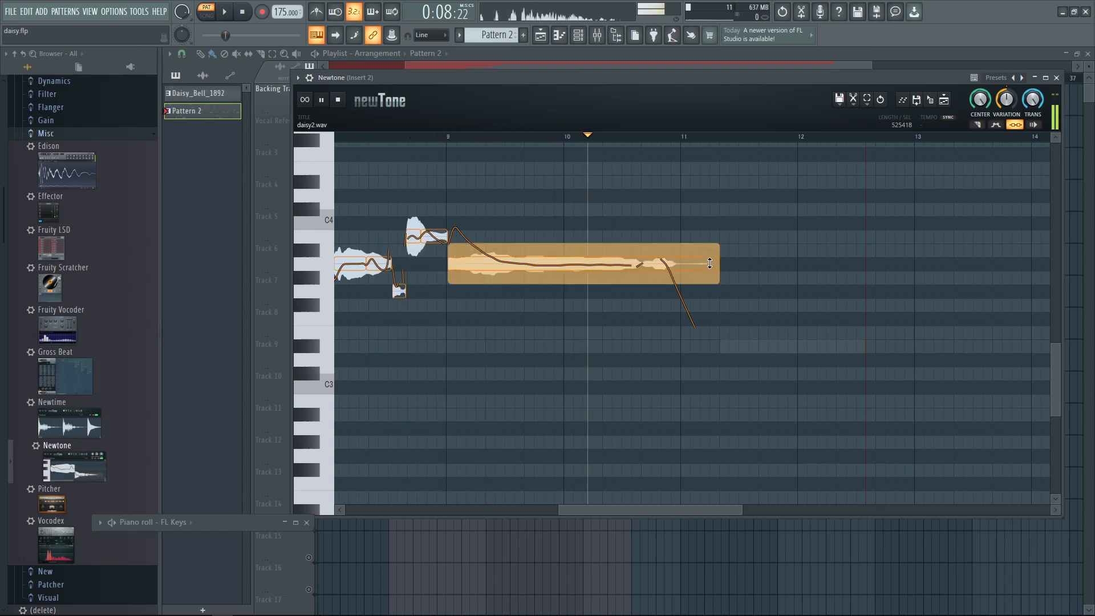
{"action": "key", "text": "space"}
{"action": "left_click_drag", "start_coordinate": [716, 261], "coordinate": [594, 287]}
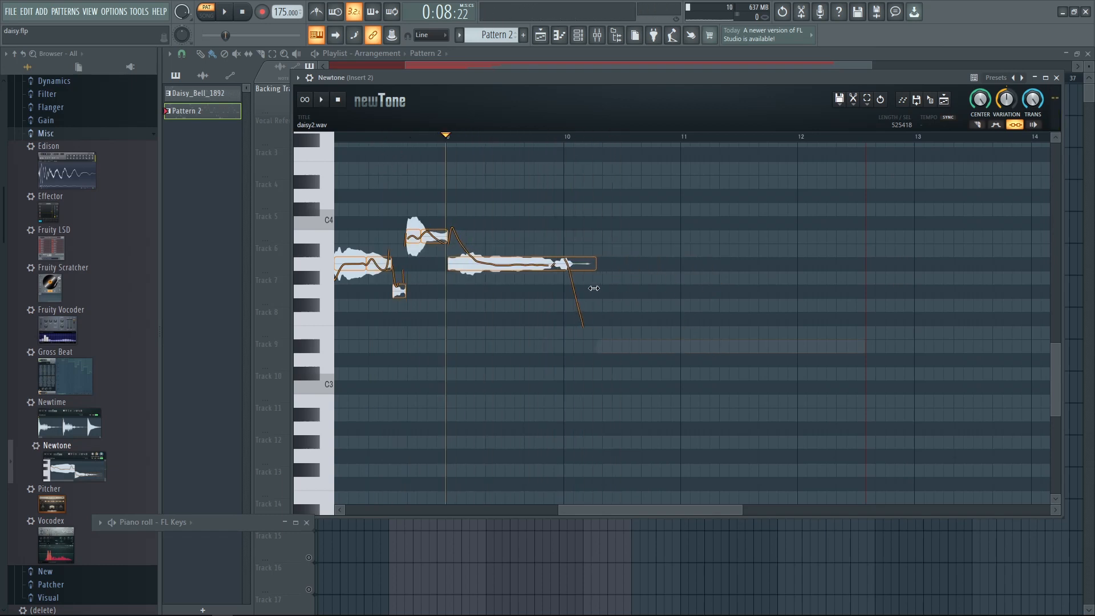
{"action": "key", "text": "space"}
{"action": "key", "text": "space"}
Step: Slice the A3 note shortly after bar 9, compress its opening part towards the bar line and play the result
{"action": "key", "text": "c"}
{"action": "left_click", "coordinate": [494, 264]}
{"action": "key", "text": "c"}
{"action": "mouse_move", "coordinate": [474, 247]}
{"action": "left_mouse_down"}
{"action": "mouse_move", "coordinate": [477, 273]}
{"action": "mouse_move", "coordinate": [480, 255]}
{"action": "left_mouse_up"}
{"action": "left_click", "coordinate": [480, 269]}
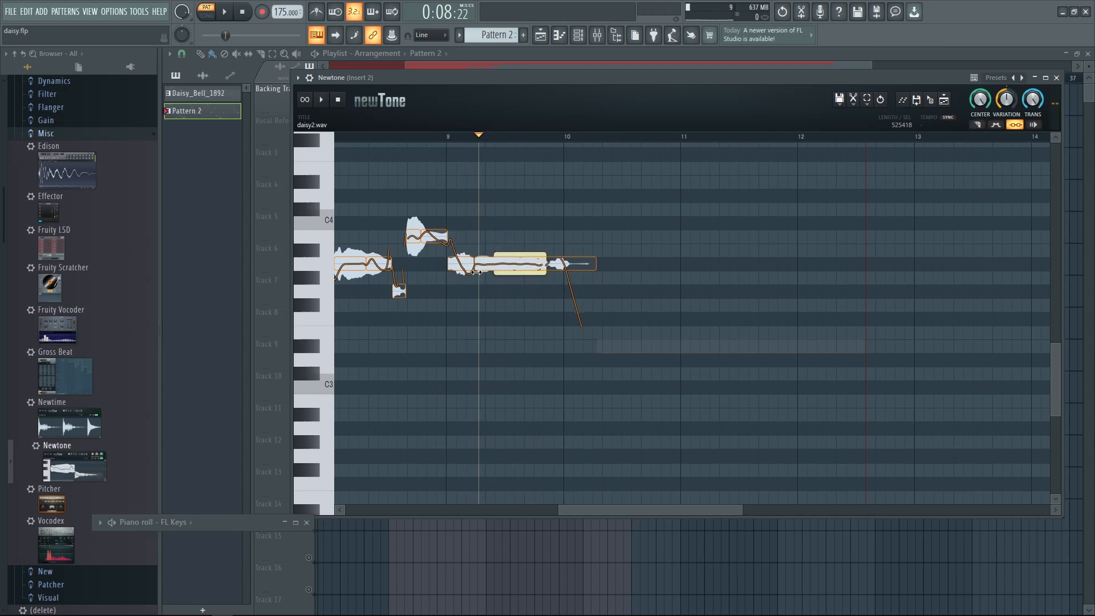
{"action": "key", "text": "space"}
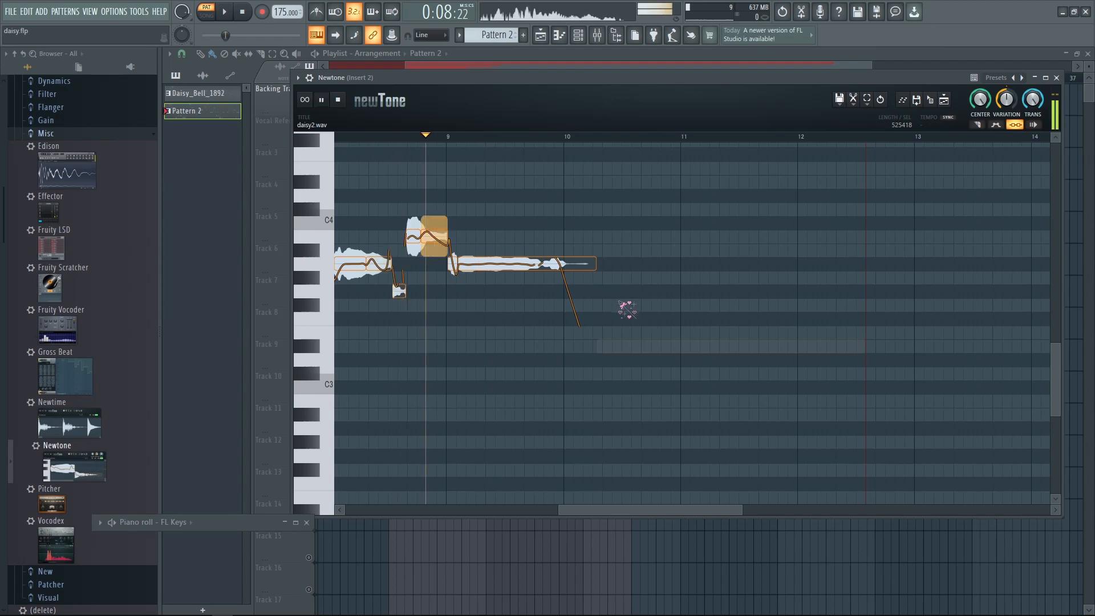
{"action": "key", "text": "space"}
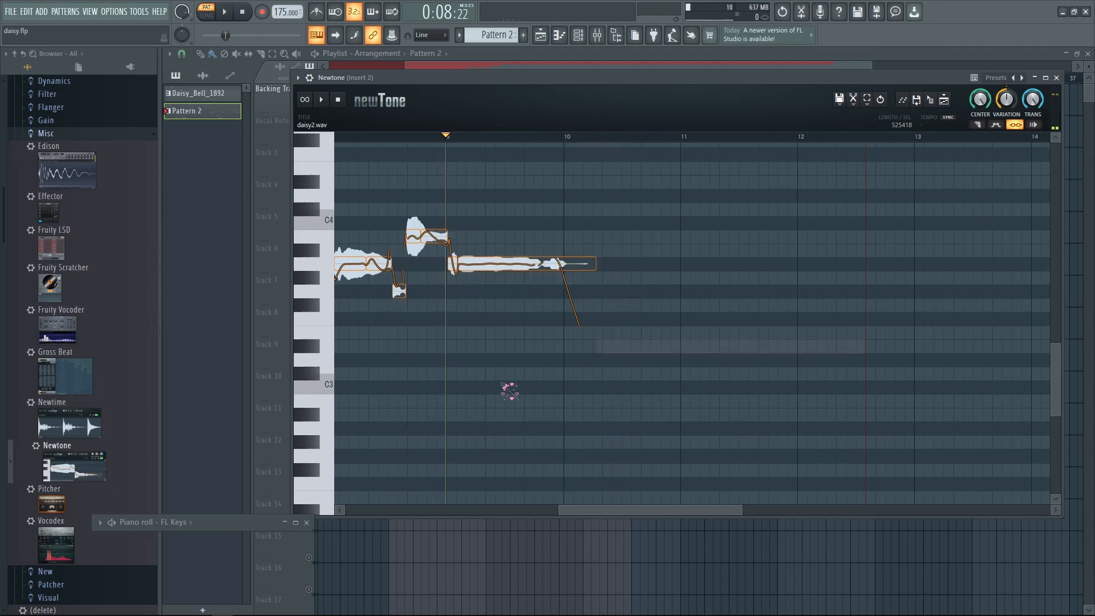
Step: Switch to the playlist and play the arrangement from bar 9 to hear the backing track
{"action": "scroll", "coordinate": [475, 392], "scroll_direction": "down", "scroll_amount": 2}
{"action": "left_click_drag", "start_coordinate": [476, 393], "coordinate": [593, 448]}
{"action": "scroll", "coordinate": [752, 369], "scroll_direction": "down", "scroll_amount": 1}
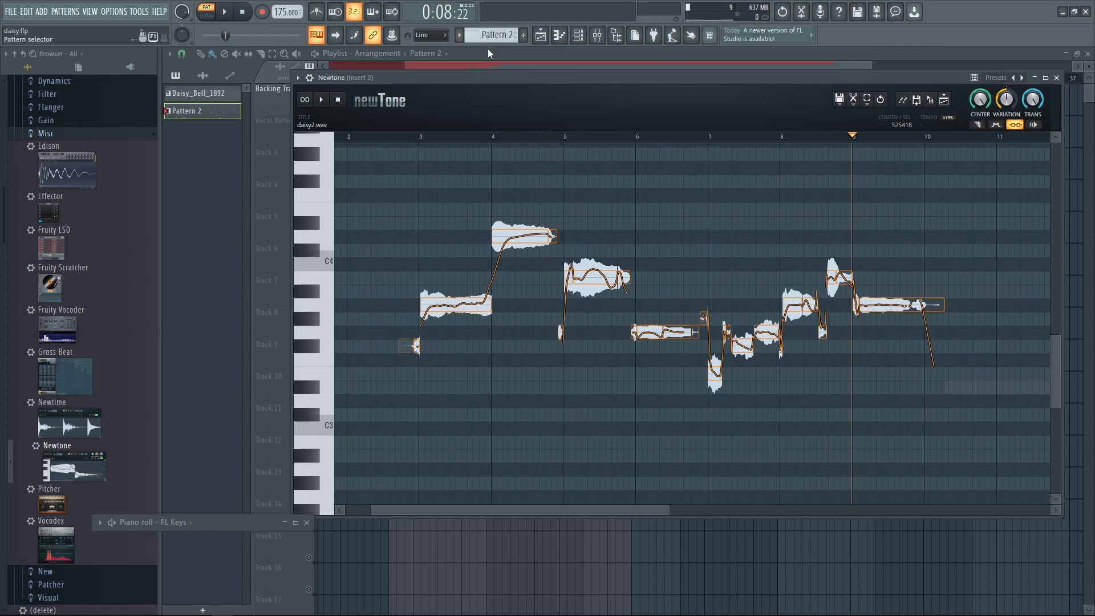
{"action": "left_click", "coordinate": [540, 36]}
{"action": "left_click", "coordinate": [388, 77]}
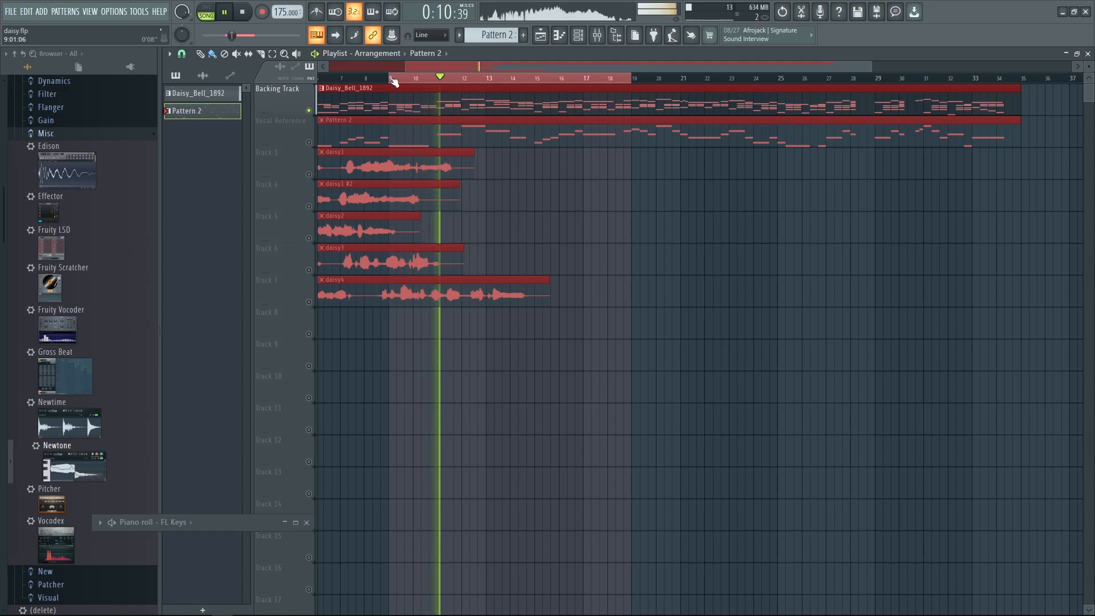
{"action": "scroll", "coordinate": [484, 173], "scroll_direction": "right", "scroll_amount": 2}
{"action": "scroll", "coordinate": [435, 281], "scroll_direction": "right", "scroll_amount": 2}
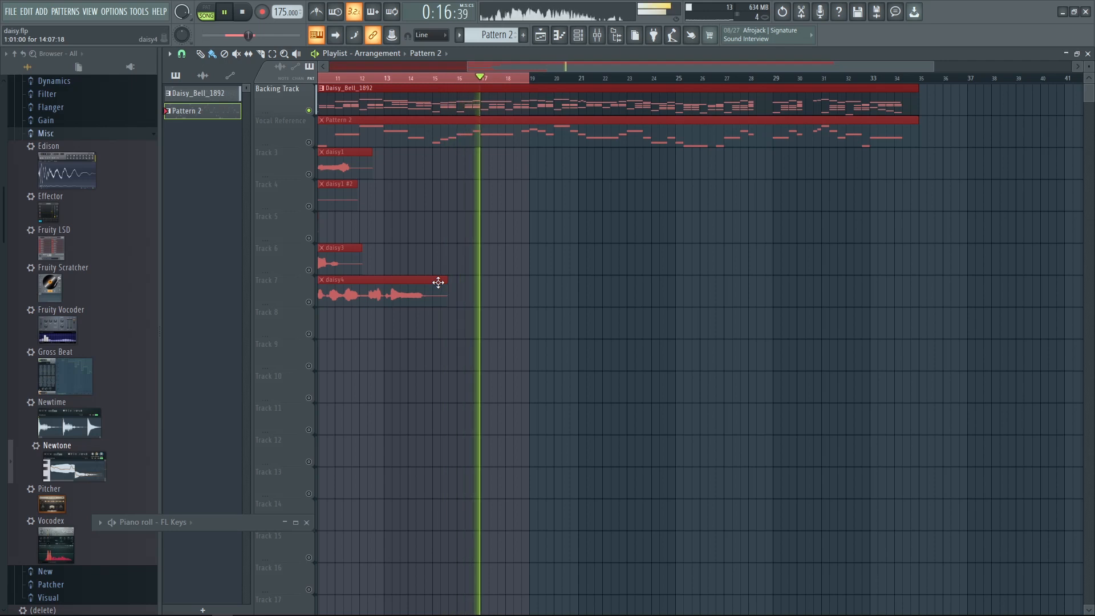
{"action": "key", "text": "space"}
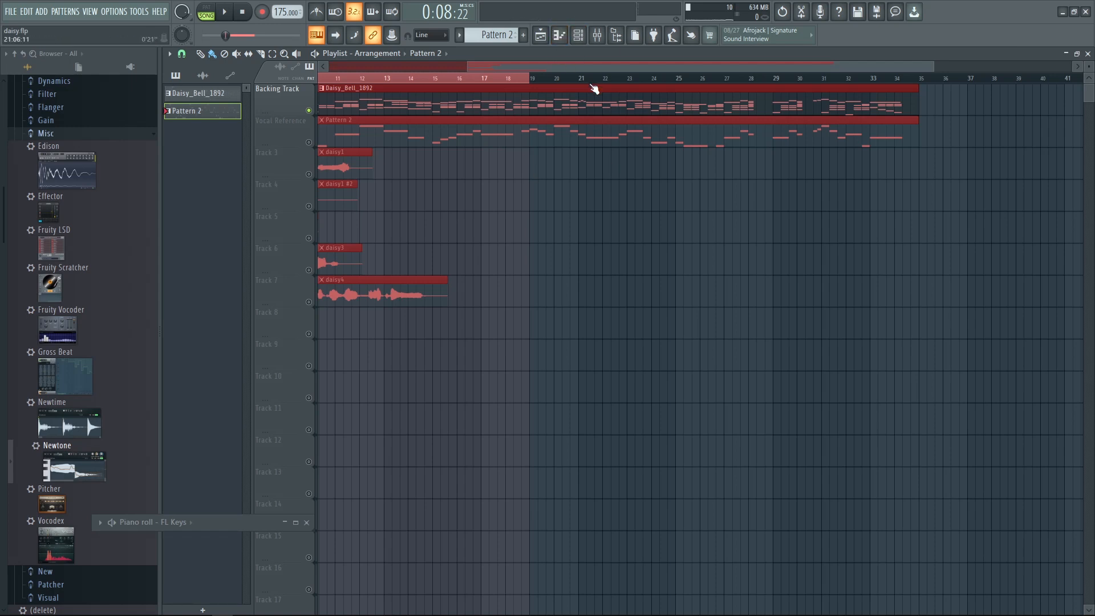
Step: Restore the mixer and reopen the second Newtone effect on Insert 2
{"action": "left_click", "coordinate": [599, 39]}
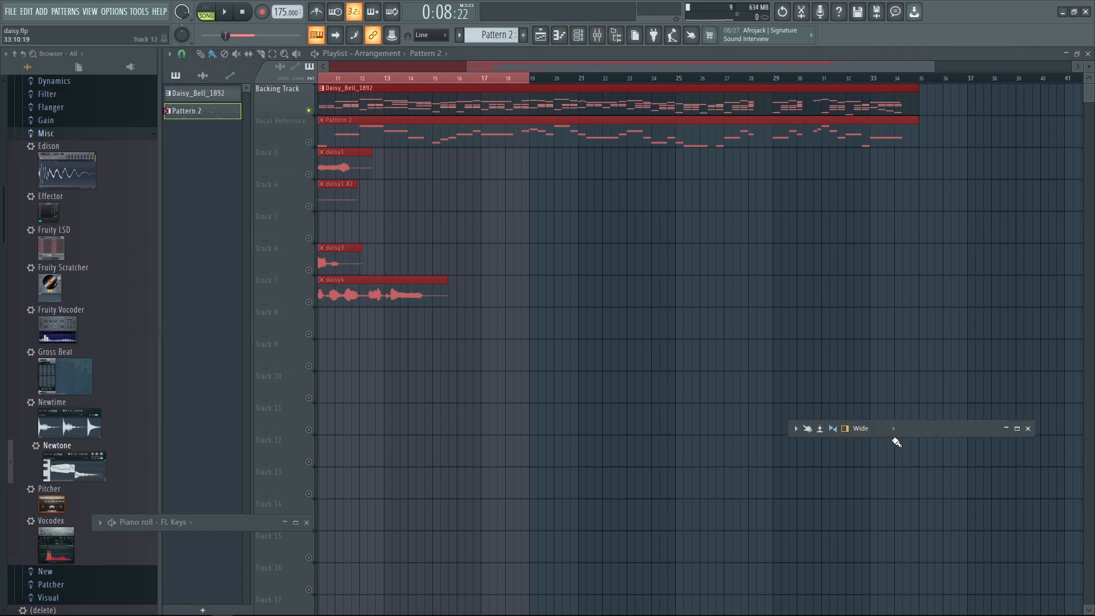
{"action": "left_click", "coordinate": [1010, 428]}
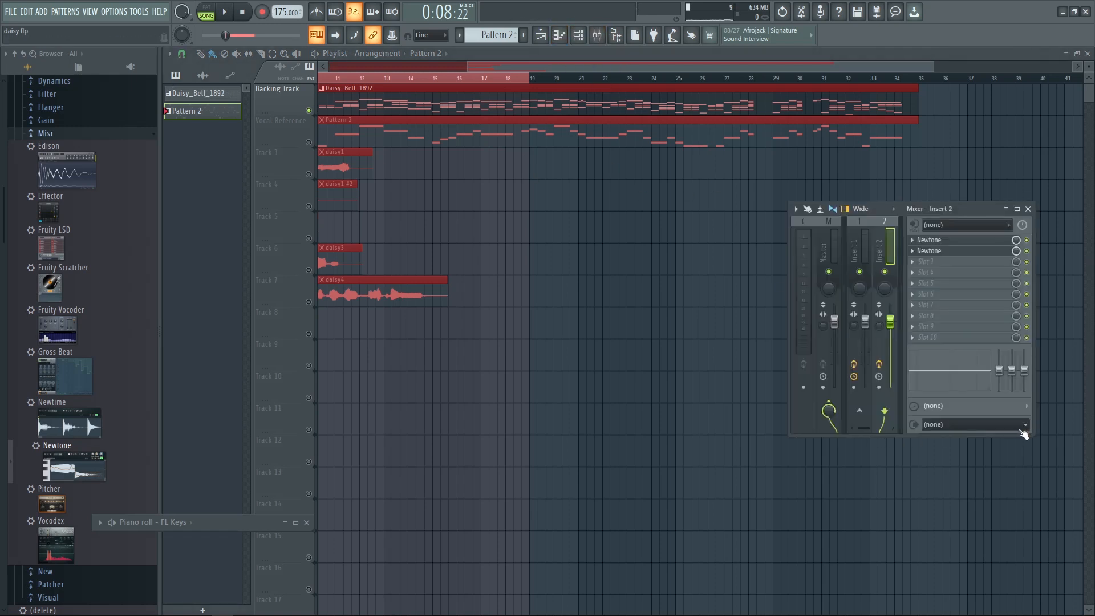
{"action": "left_click", "coordinate": [947, 255]}
{"action": "left_click_drag", "start_coordinate": [656, 190], "coordinate": [637, 209]}
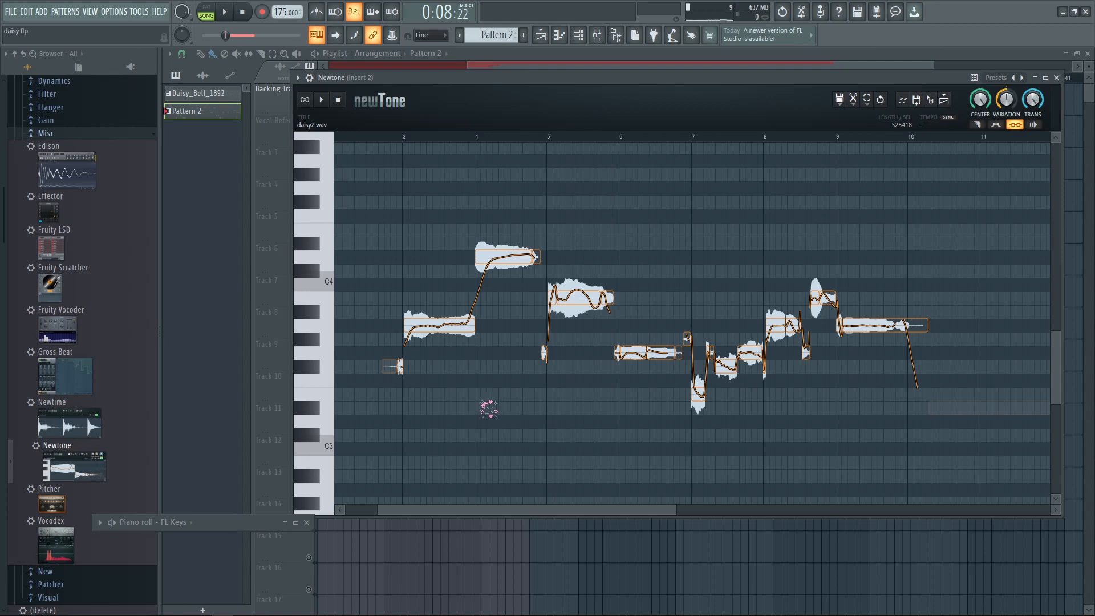
{"action": "left_click_drag", "start_coordinate": [507, 354], "coordinate": [524, 338]}
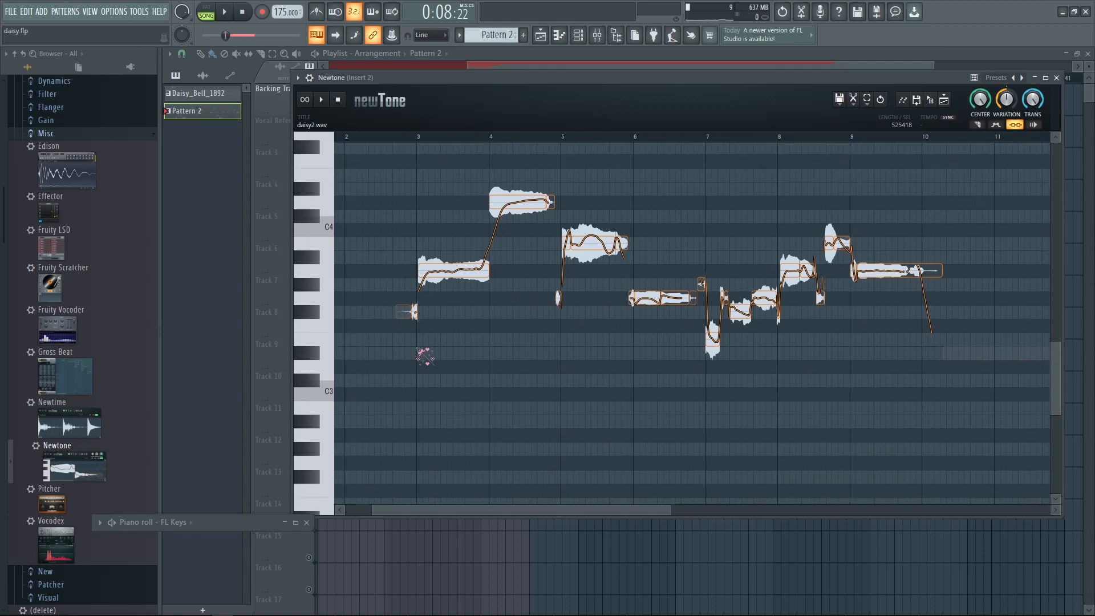
Step: Play the edited vocal from bar 3 to check its pitch and timing
{"action": "scroll", "coordinate": [455, 362], "scroll_direction": "up", "scroll_amount": 4}
{"action": "scroll", "coordinate": [430, 242], "scroll_direction": "up", "scroll_amount": 1}
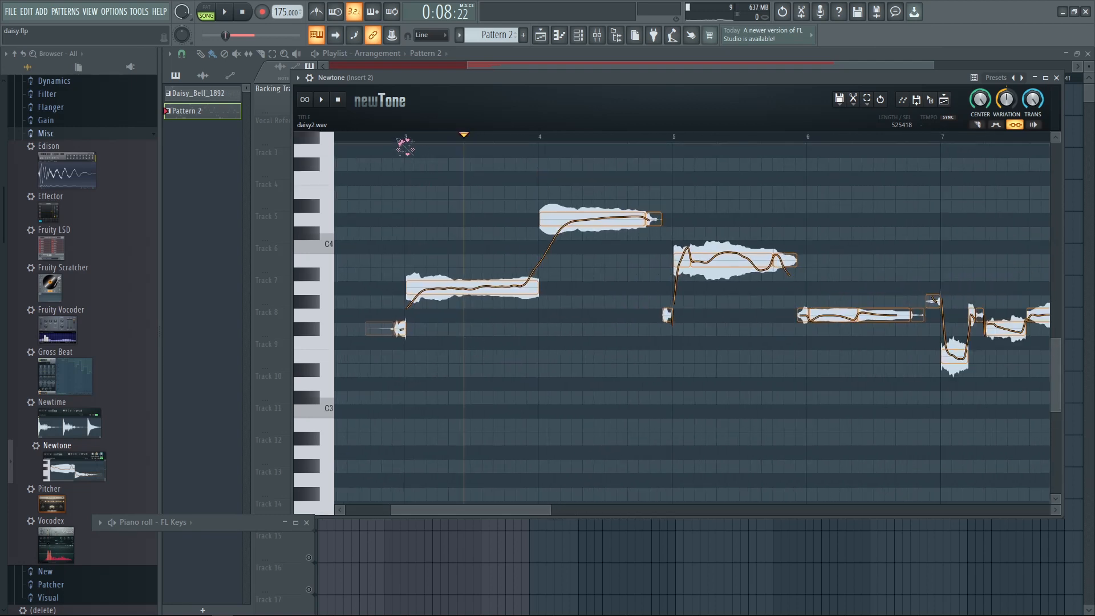
{"action": "scroll", "coordinate": [508, 341], "scroll_direction": "up", "scroll_amount": 1}
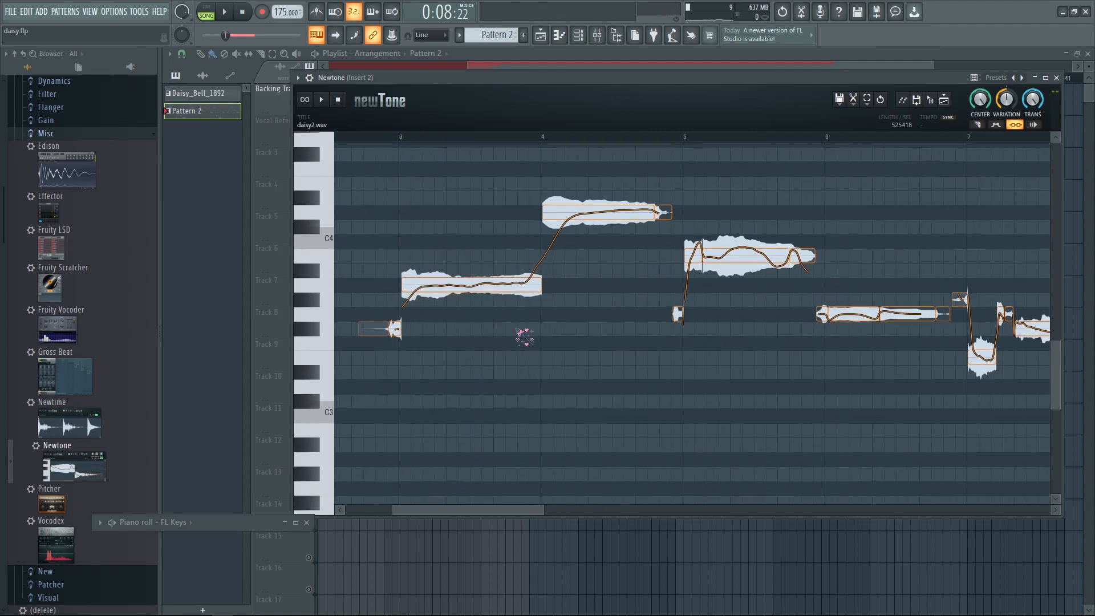
{"action": "scroll", "coordinate": [516, 336], "scroll_direction": "up", "scroll_amount": 3}
{"action": "left_click_drag", "start_coordinate": [505, 333], "coordinate": [491, 345]}
{"action": "left_click", "coordinate": [392, 140]}
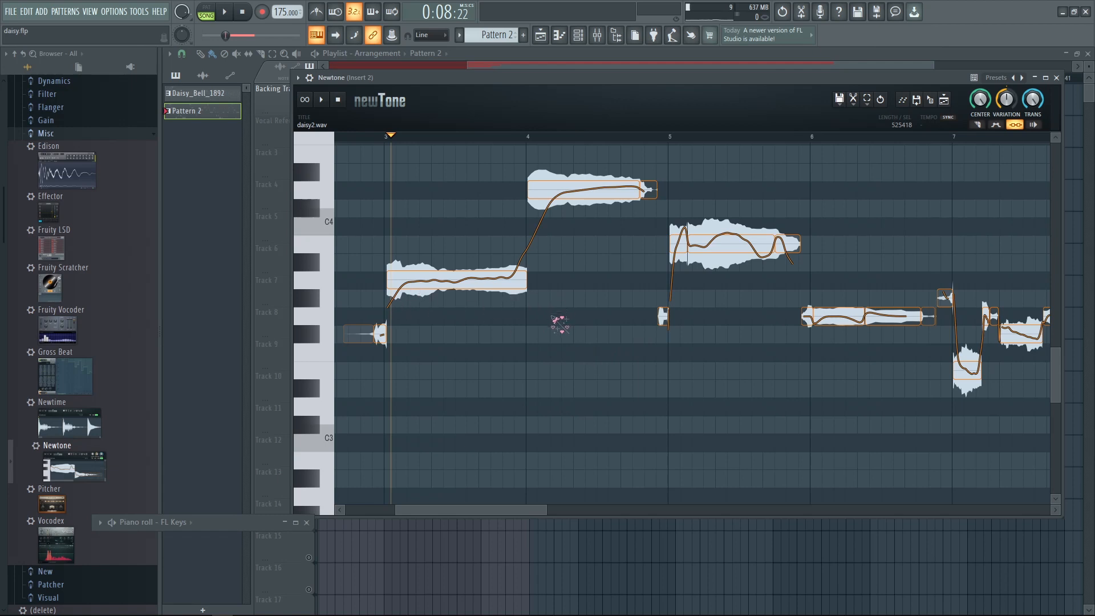
{"action": "left_click_drag", "start_coordinate": [559, 314], "coordinate": [526, 325]}
{"action": "key", "text": "space"}
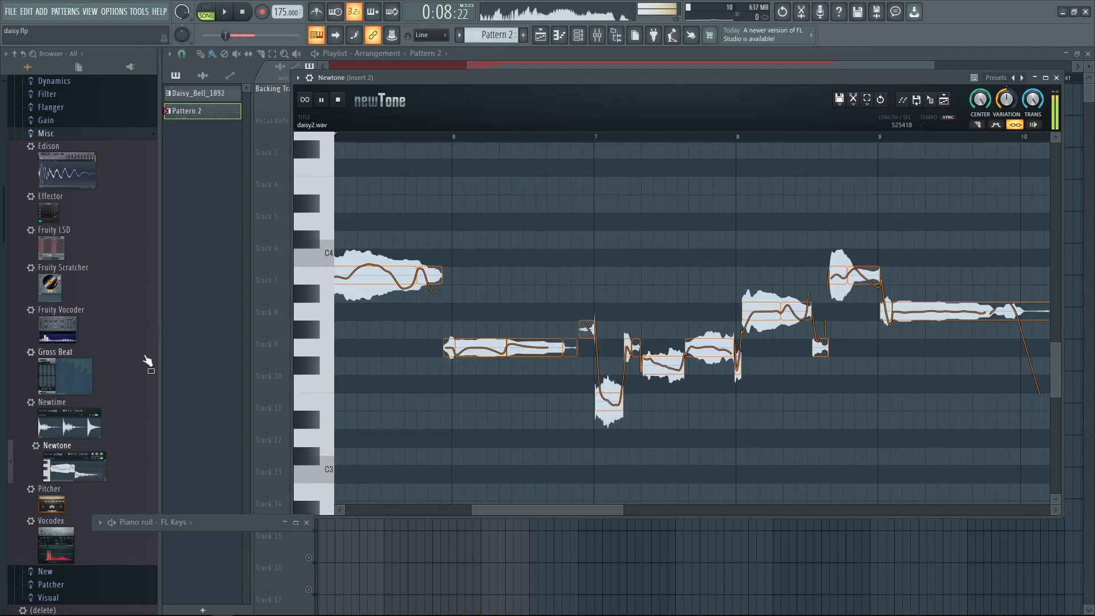
{"action": "key", "text": "space"}
Step: Reduce the variation of the main note slice after bar 5 to 5.13% and play from bar 5
{"action": "scroll", "coordinate": [541, 351], "scroll_direction": "up", "scroll_amount": 3}
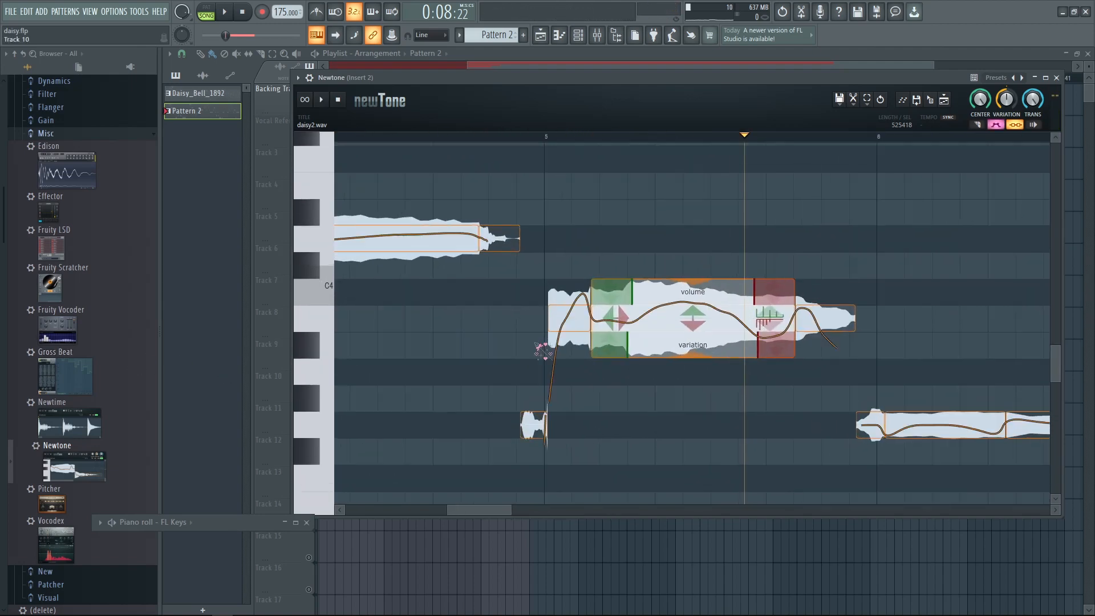
{"action": "left_click_drag", "start_coordinate": [692, 357], "coordinate": [678, 256]}
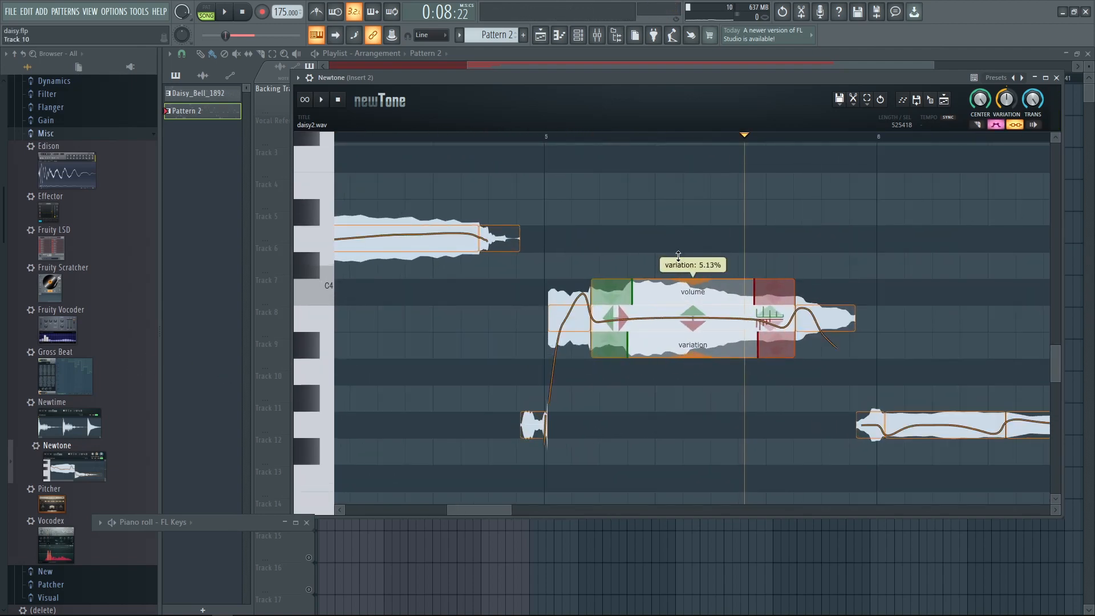
{"action": "left_click", "coordinate": [529, 149]}
{"action": "key", "text": "space"}
{"action": "scroll", "coordinate": [802, 256], "scroll_direction": "down", "scroll_amount": 3}
{"action": "left_click_drag", "start_coordinate": [777, 263], "coordinate": [579, 214]}
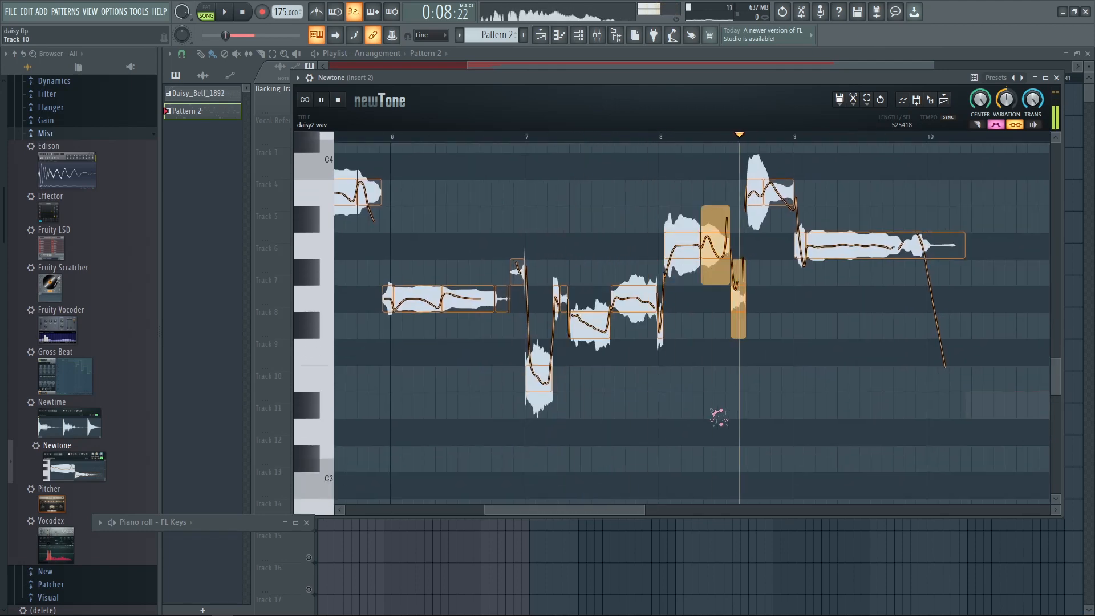
Step: Slice the note leading up to bar 8 near its start and play the passage
{"action": "key", "text": "space"}
{"action": "scroll", "coordinate": [616, 457], "scroll_direction": "up", "scroll_amount": 3}
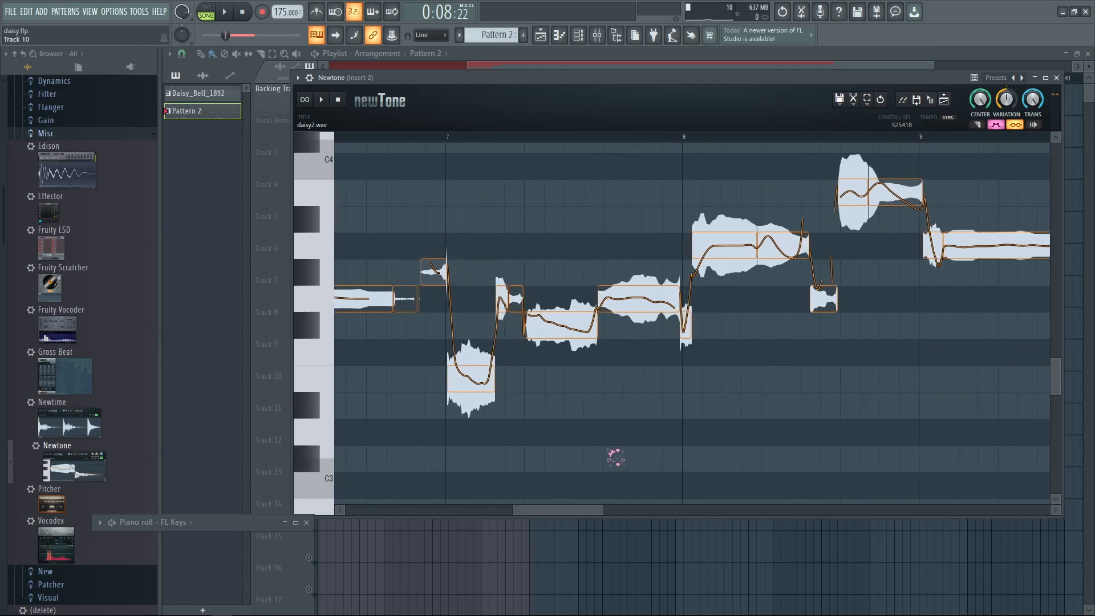
{"action": "scroll", "coordinate": [562, 439], "scroll_direction": "up", "scroll_amount": 2}
{"action": "left_click", "coordinate": [411, 137]}
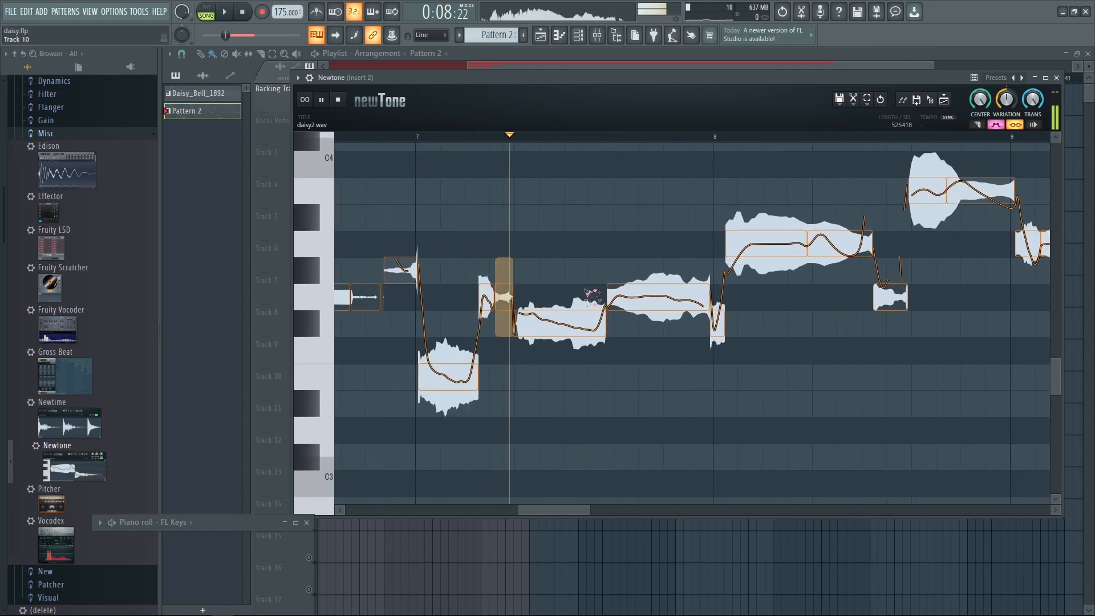
{"action": "key", "text": "space"}
{"action": "key", "text": "c"}
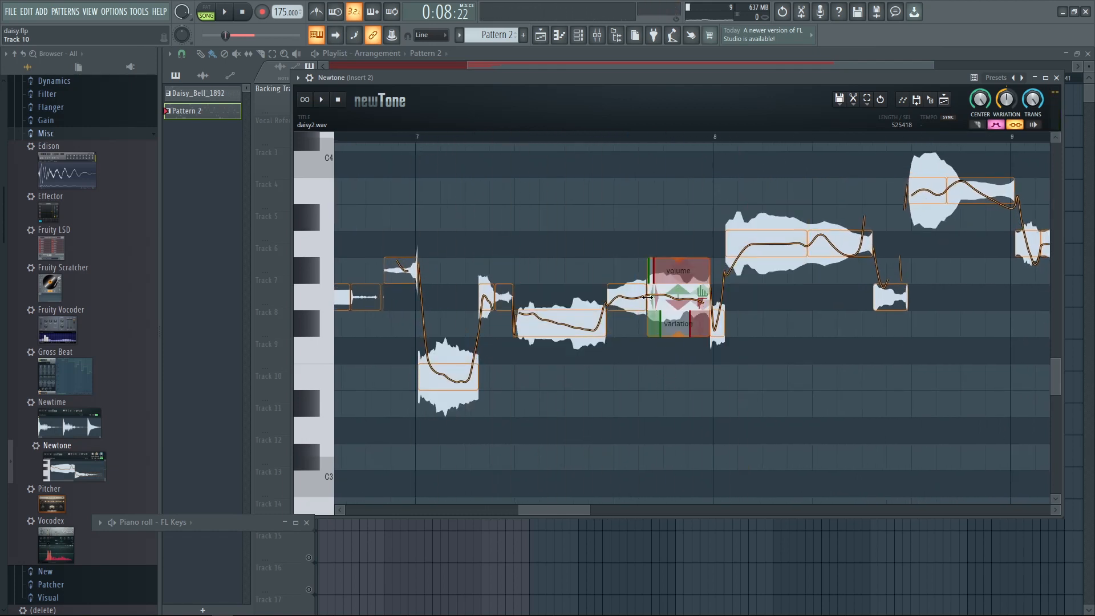
{"action": "left_click", "coordinate": [625, 297]}
{"action": "key", "text": "space"}
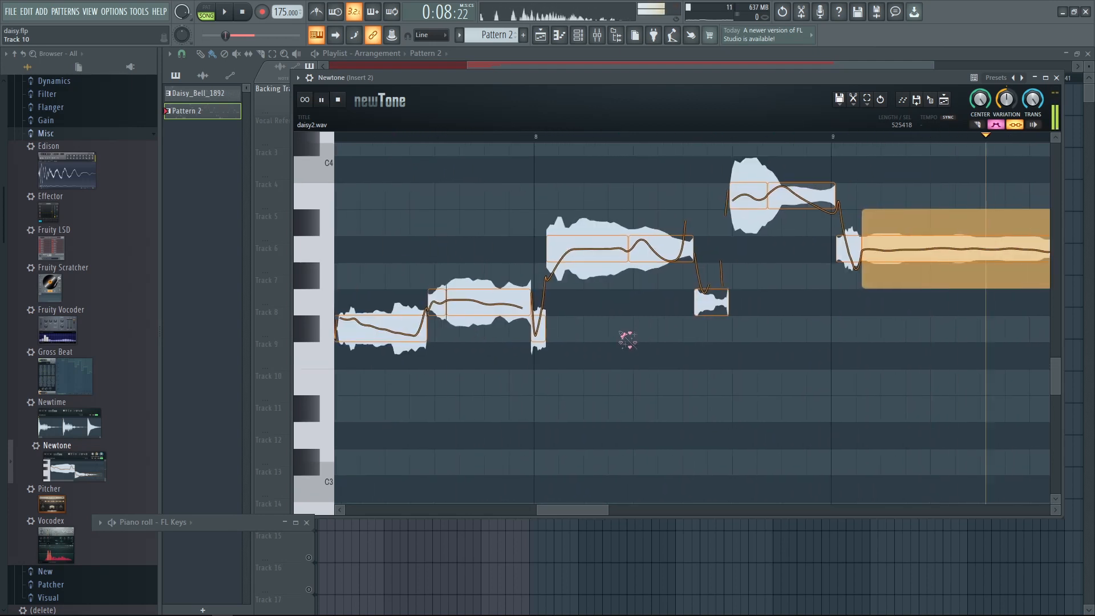
Step: Move the split in the bar 8 note closer to its end and play the phrase
{"action": "key", "text": "space"}
{"action": "key", "text": "space"}
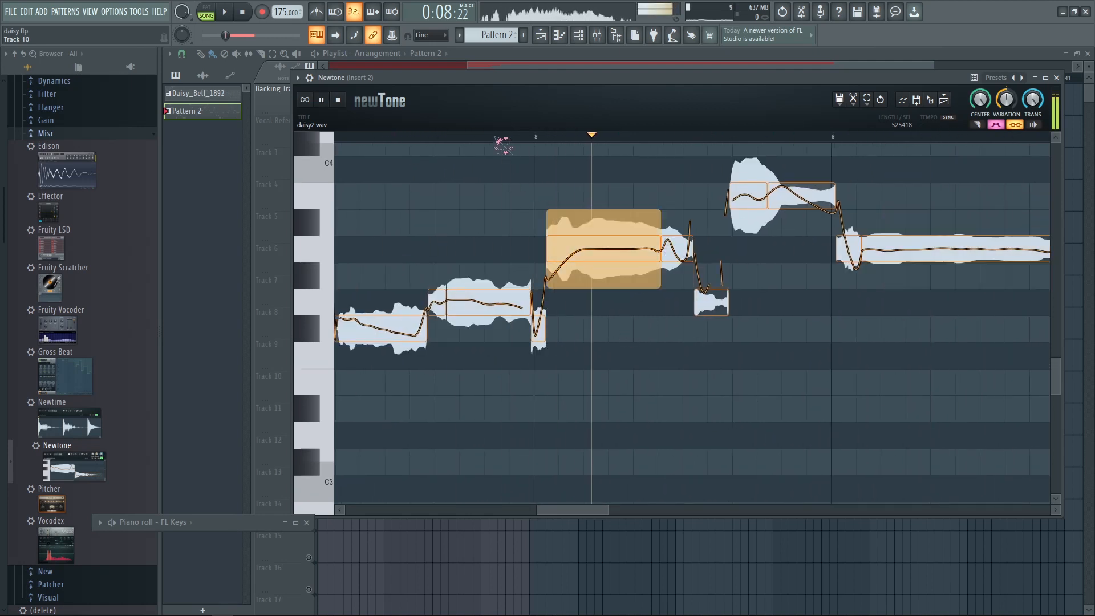
{"action": "scroll", "coordinate": [690, 343], "scroll_direction": "down", "scroll_amount": 4}
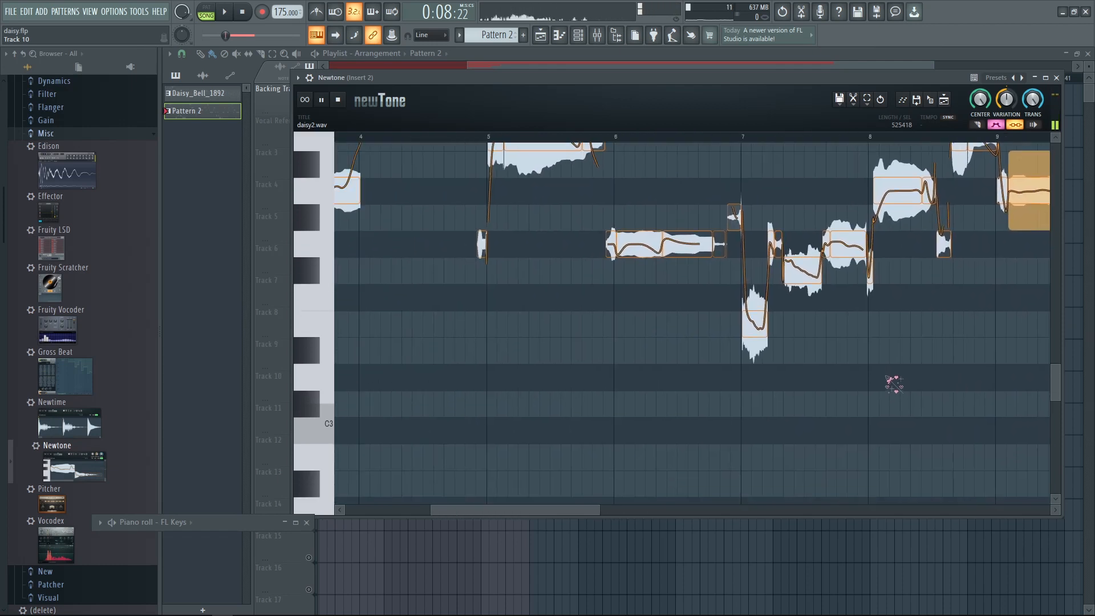
{"action": "key", "text": "space"}
{"action": "key", "text": "space"}
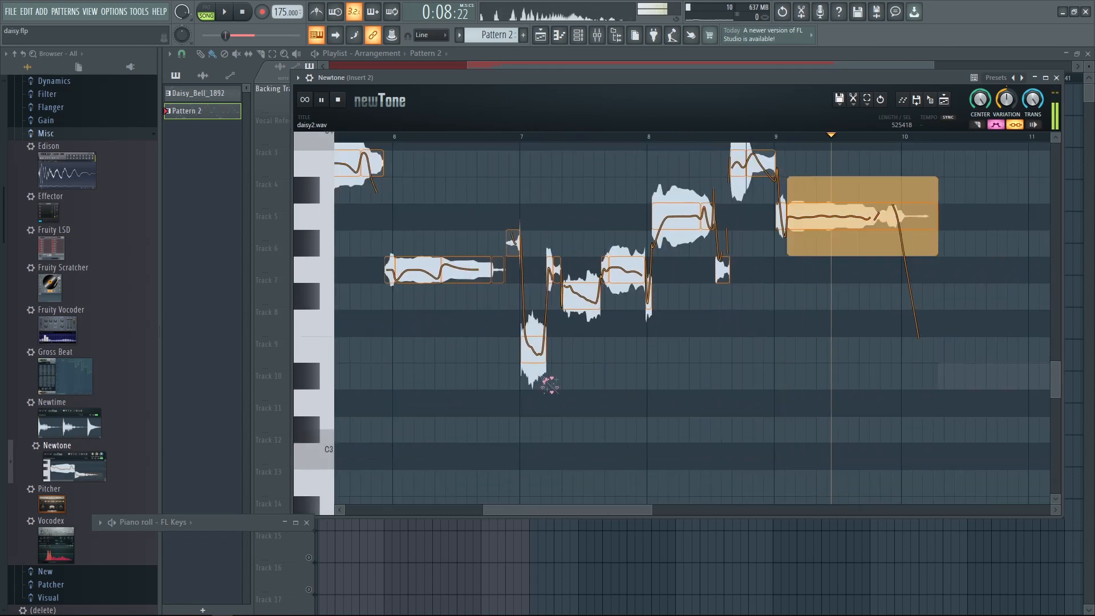
Step: Flatten the pitch variation of the low note at bar 7 and play from bar 7
{"action": "key", "text": "space"}
{"action": "double_click", "coordinate": [533, 349]}
{"action": "left_click_drag", "start_coordinate": [695, 356], "coordinate": [685, 246]}
{"action": "double_click", "coordinate": [686, 242]}
{"action": "key", "text": "space"}
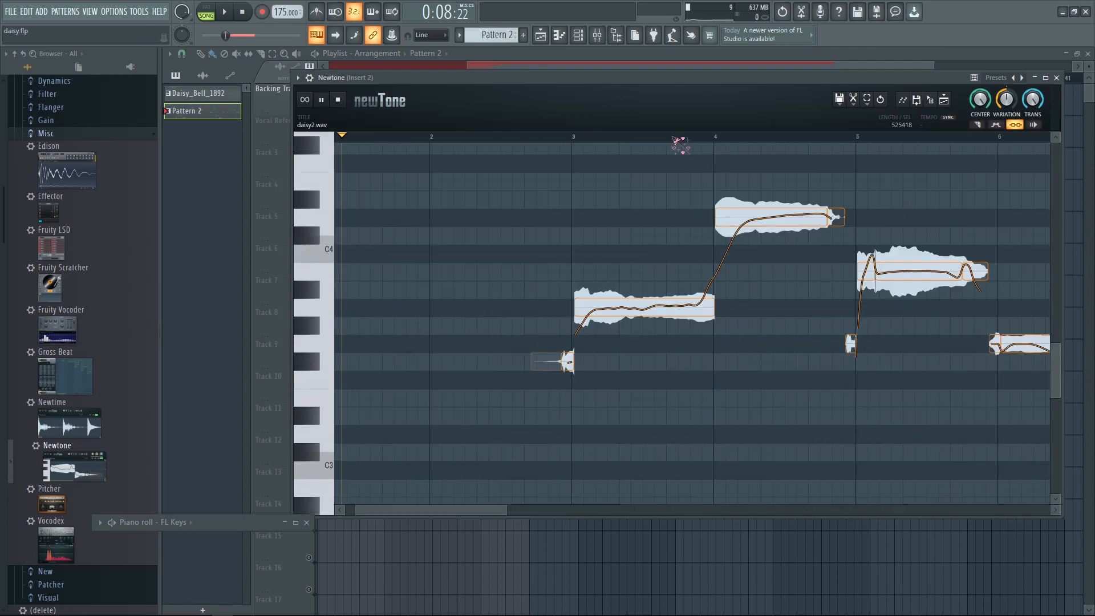
{"action": "key", "text": "space"}
{"action": "left_click_drag", "start_coordinate": [716, 154], "coordinate": [584, 118]}
{"action": "left_click", "coordinate": [665, 137]}
{"action": "key", "text": "space"}
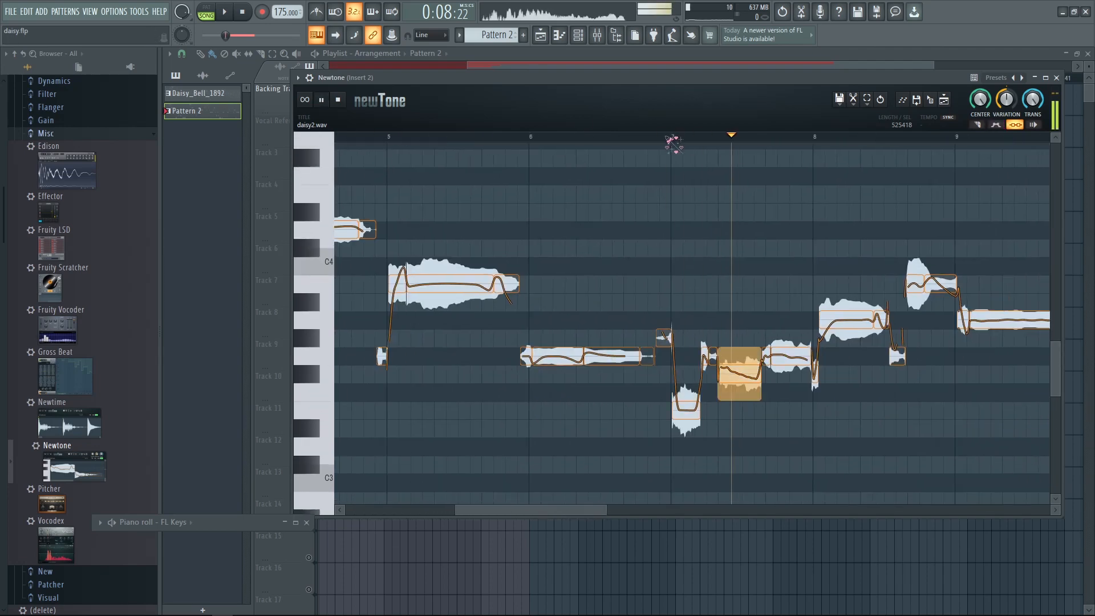
{"action": "key", "text": "space"}
Step: Lower the short G3 slice following the bar 7 note to E3 and play the result
{"action": "scroll", "coordinate": [649, 262], "scroll_direction": "up", "scroll_amount": 3}
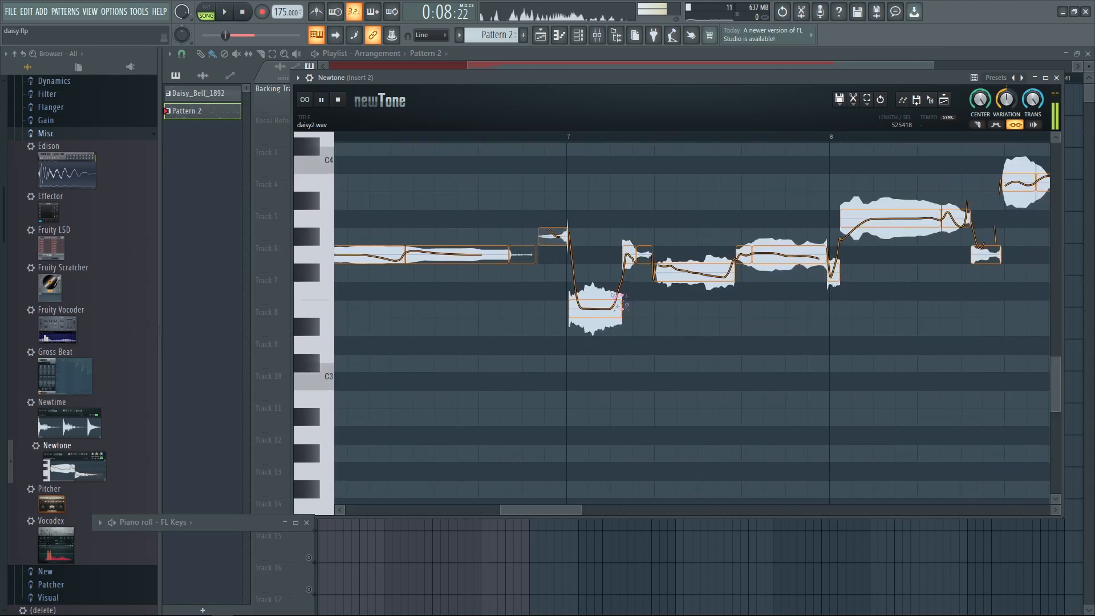
{"action": "left_click_drag", "start_coordinate": [630, 254], "coordinate": [630, 308]}
{"action": "key", "text": "space"}
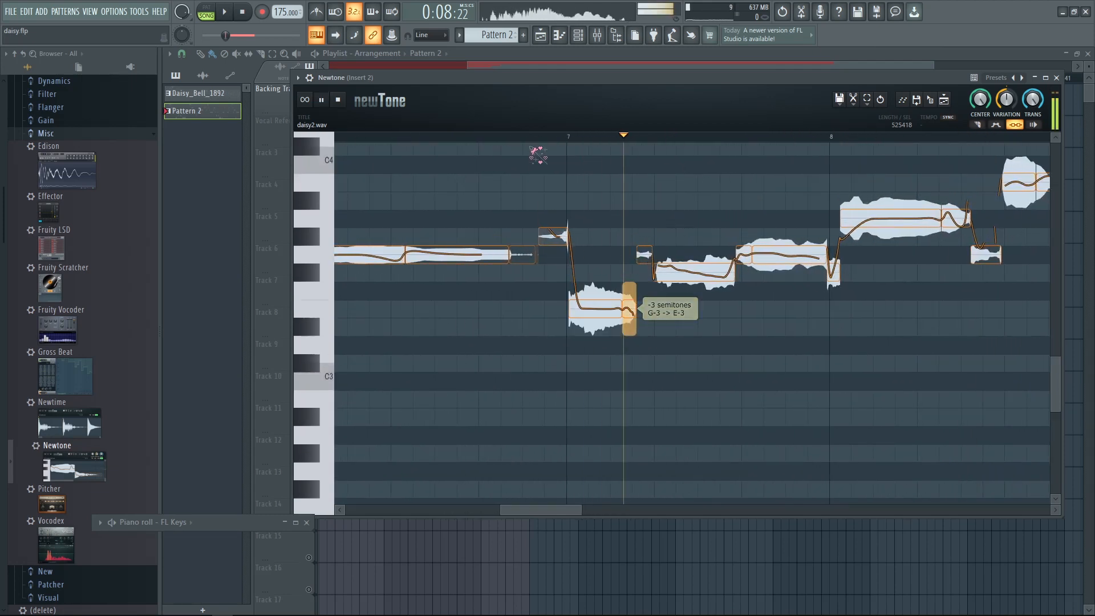
{"action": "key", "text": "space"}
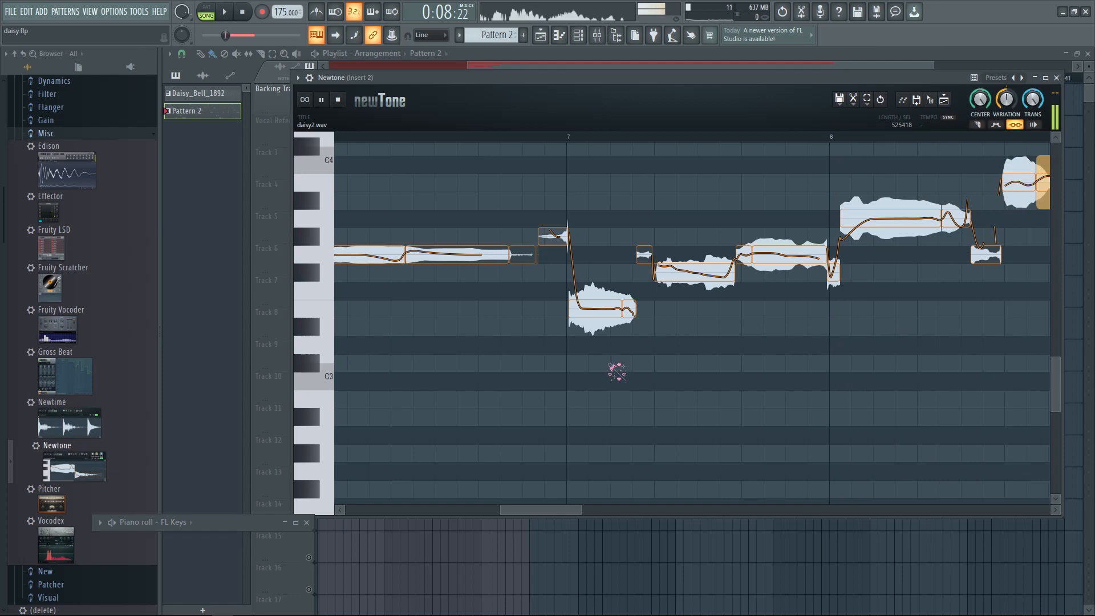
{"action": "scroll", "coordinate": [616, 372], "scroll_direction": "down", "scroll_amount": 3}
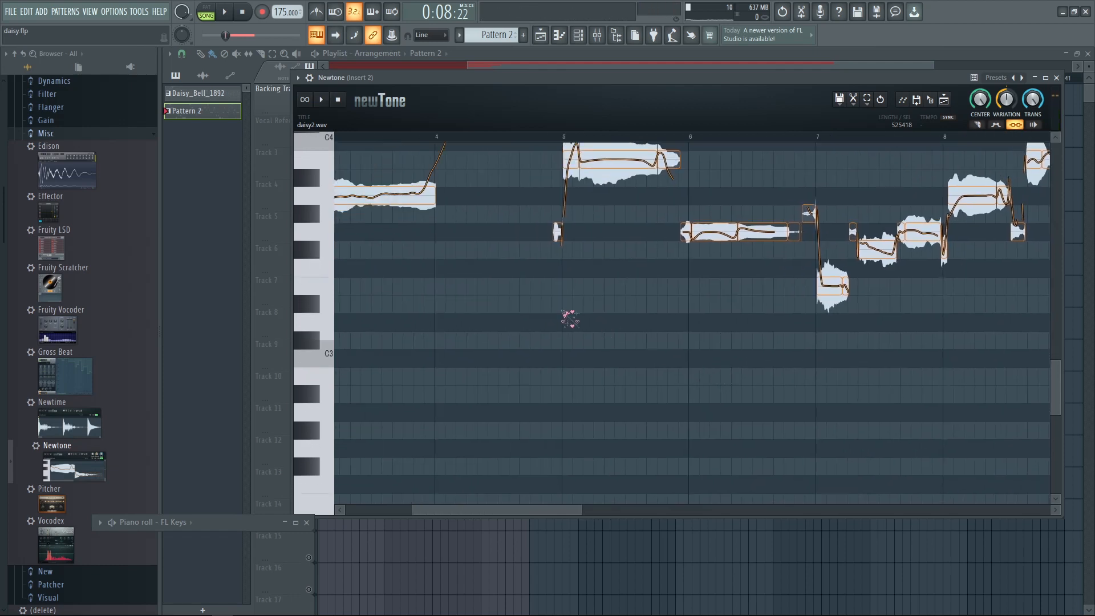
{"action": "left_click_drag", "start_coordinate": [561, 311], "coordinate": [574, 383]}
{"action": "scroll", "coordinate": [628, 304], "scroll_direction": "down", "scroll_amount": 4}
{"action": "scroll", "coordinate": [582, 391], "scroll_direction": "down", "scroll_amount": 2}
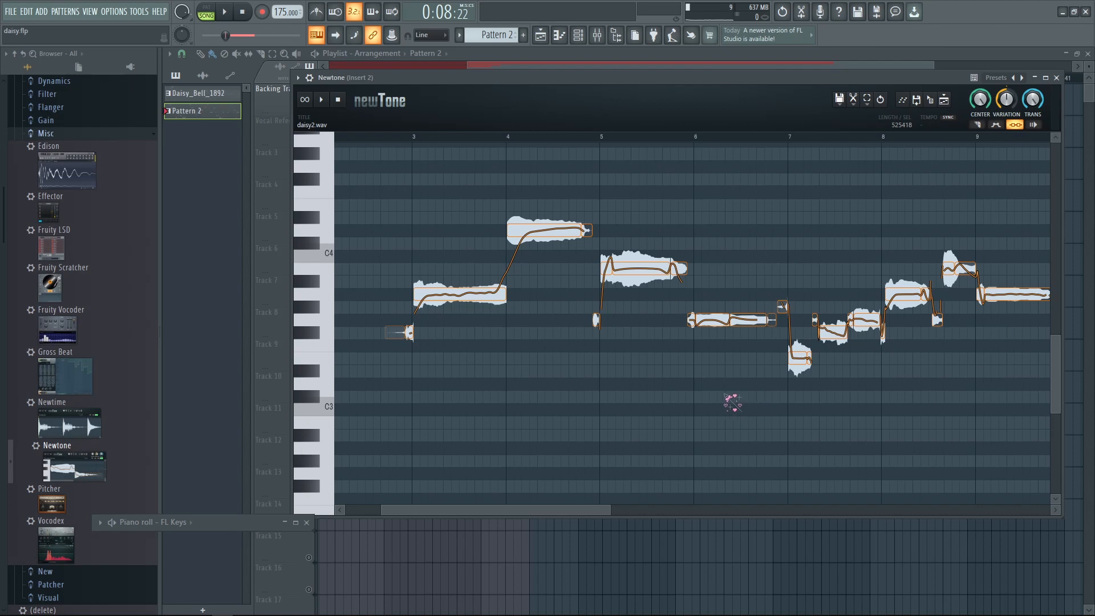
{"action": "left_click_drag", "start_coordinate": [638, 384], "coordinate": [577, 385]}
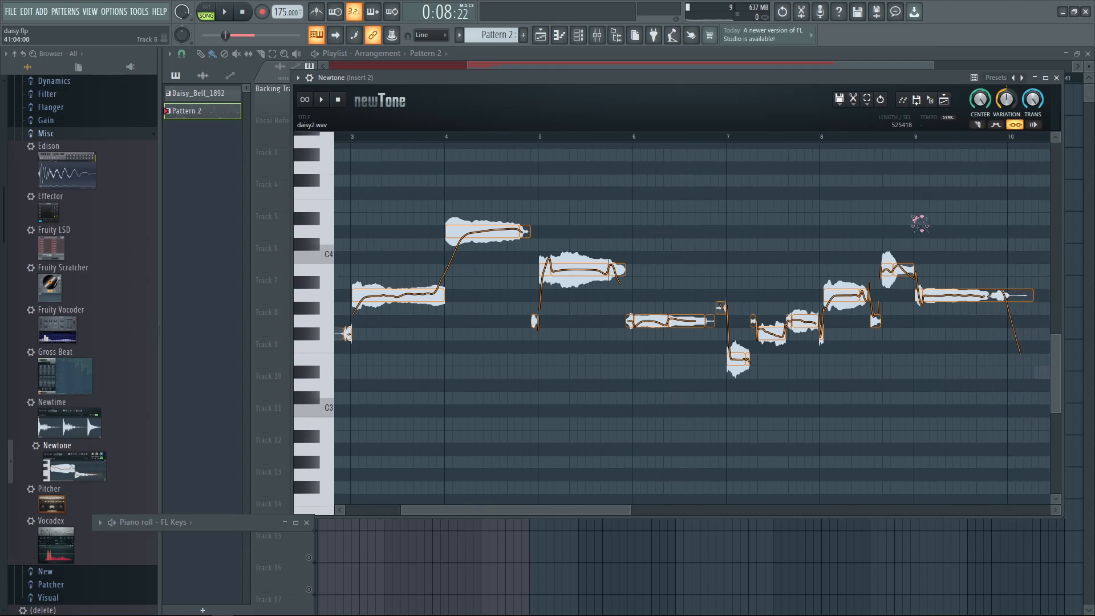
{"action": "left_click_drag", "start_coordinate": [506, 366], "coordinate": [568, 385]}
{"action": "scroll", "coordinate": [503, 360], "scroll_direction": "up", "scroll_amount": 2}
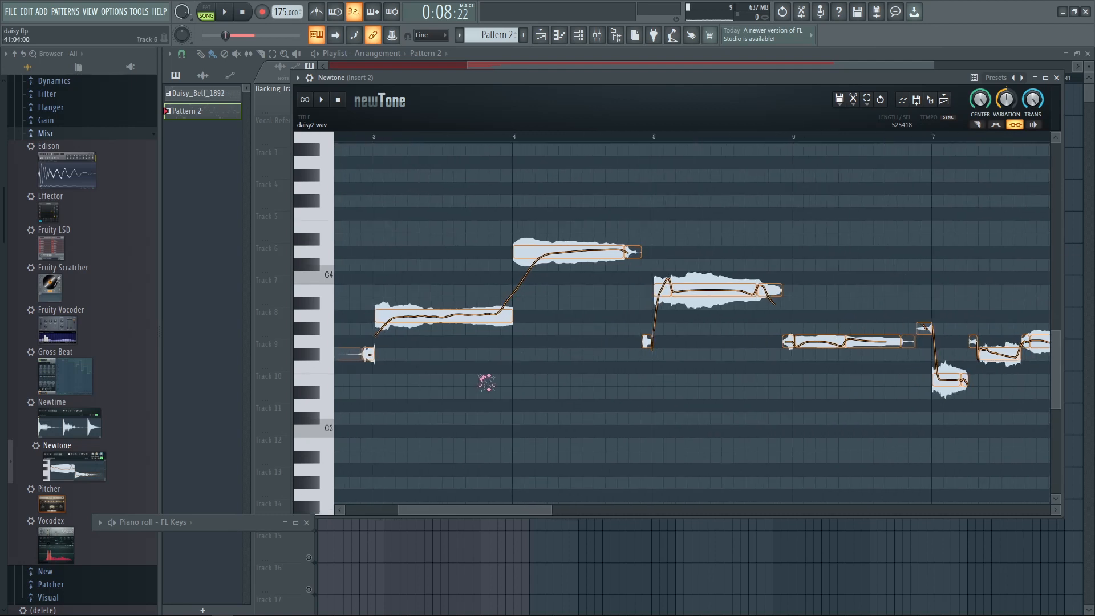
{"action": "left_click_drag", "start_coordinate": [486, 382], "coordinate": [549, 367]}
Step: Turn on advanced vibrato editing in Newtone
{"action": "left_click", "coordinate": [853, 103]}
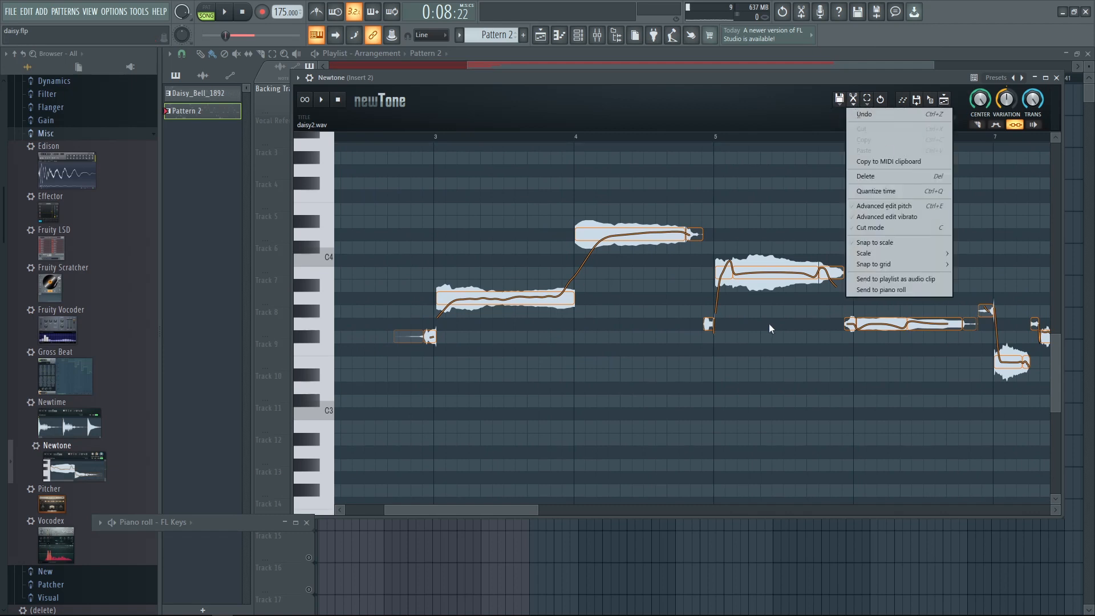
{"action": "left_click", "coordinate": [730, 98]}
{"action": "left_click", "coordinate": [854, 101]}
{"action": "left_click", "coordinate": [889, 218]}
{"action": "scroll", "coordinate": [826, 203], "scroll_direction": "right", "scroll_amount": 2}
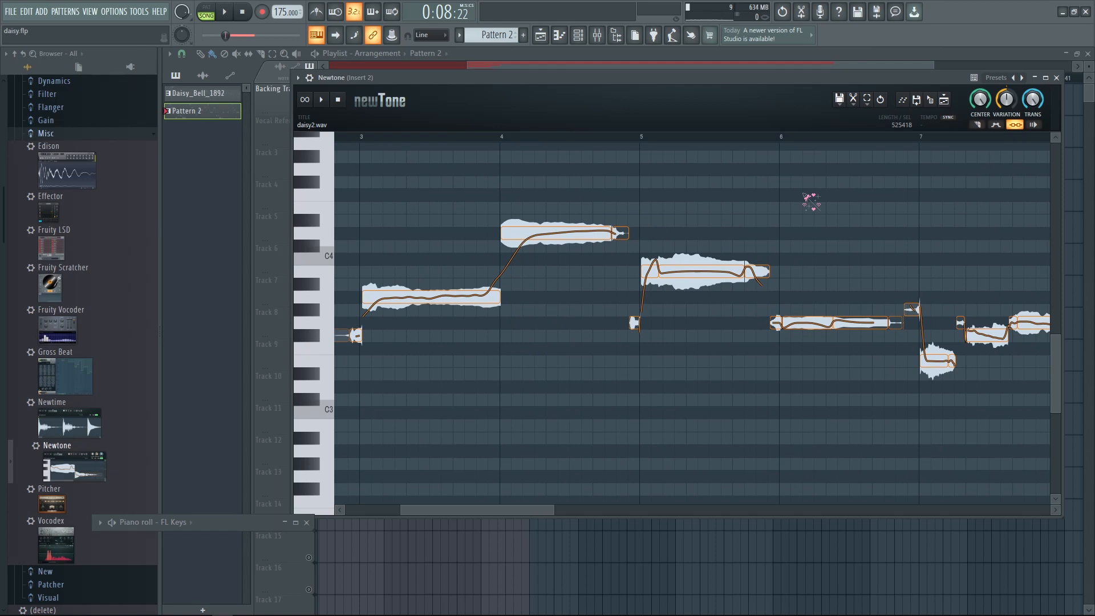
{"action": "left_click", "coordinate": [857, 110]}
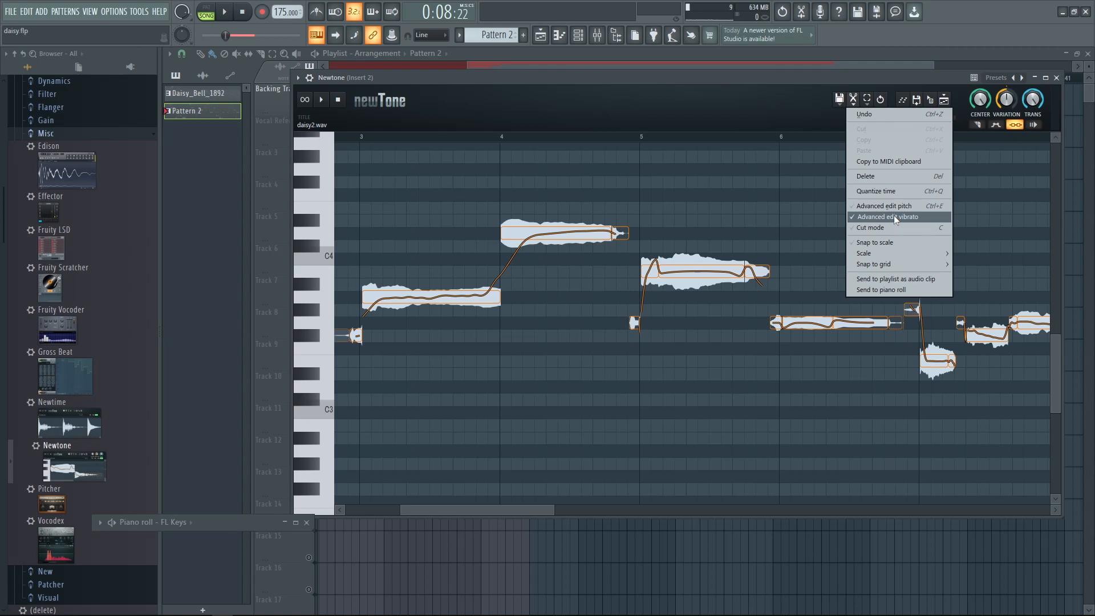
{"action": "left_click", "coordinate": [735, 102]}
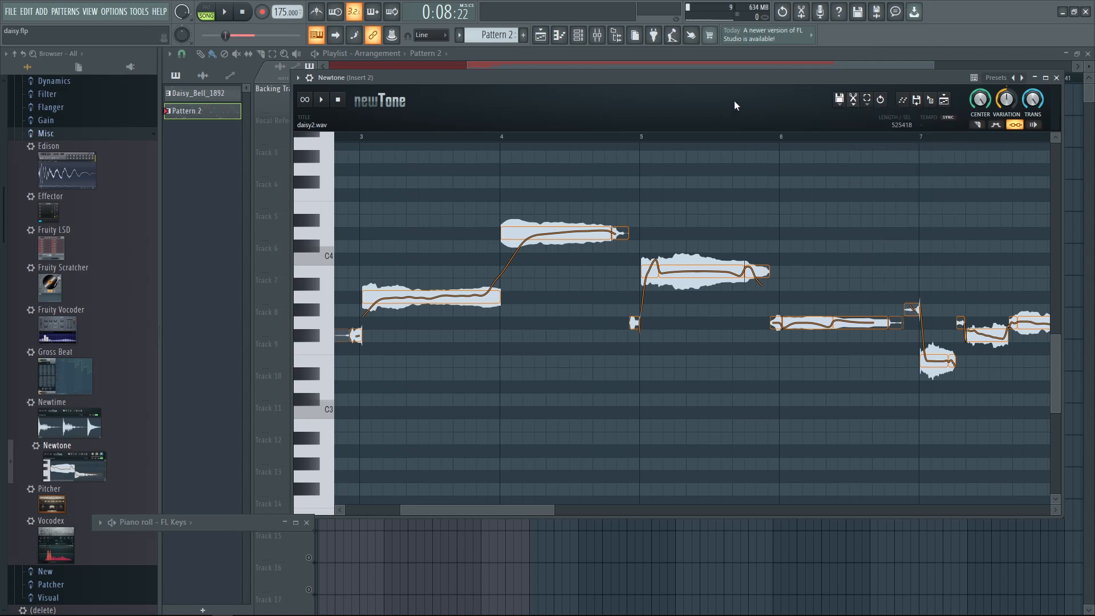
Step: Play the long note at bar 3 to hear how it sounds without vibrato
{"action": "left_click_drag", "start_coordinate": [742, 183], "coordinate": [945, 173]}
{"action": "scroll", "coordinate": [721, 362], "scroll_direction": "up", "scroll_amount": 2}
{"action": "scroll", "coordinate": [754, 368], "scroll_direction": "up", "scroll_amount": 4}
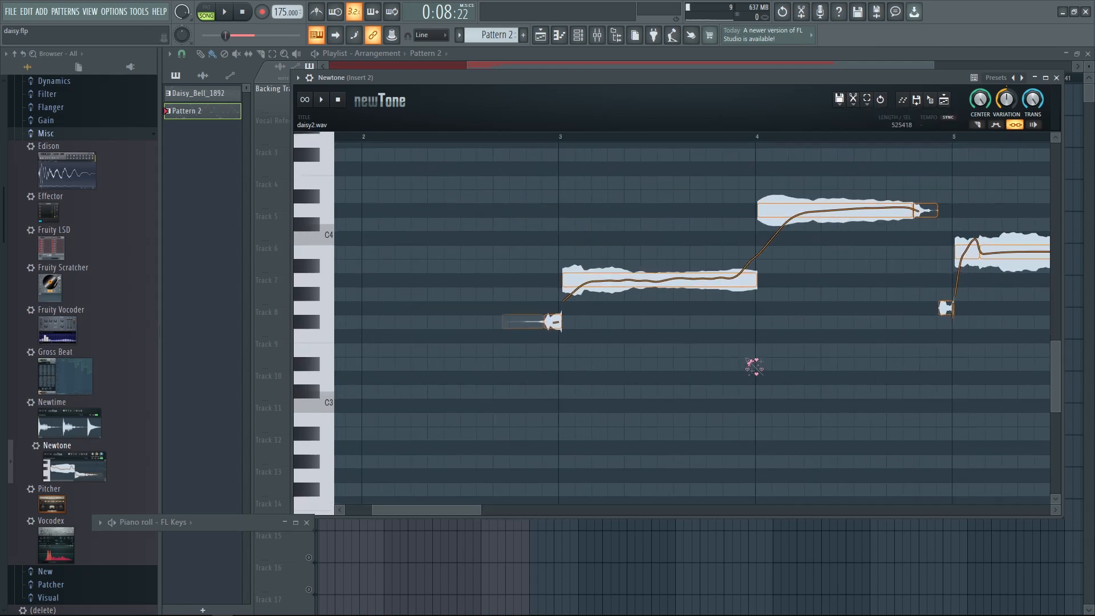
{"action": "left_click_drag", "start_coordinate": [750, 359], "coordinate": [411, 356]}
{"action": "left_click", "coordinate": [381, 137]}
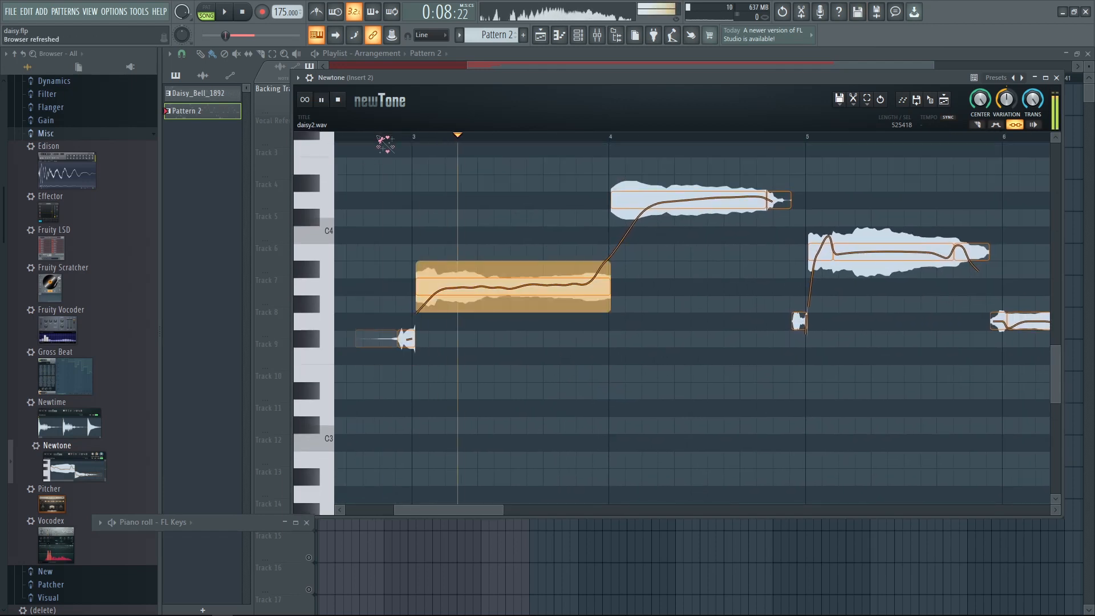
{"action": "key", "text": "space"}
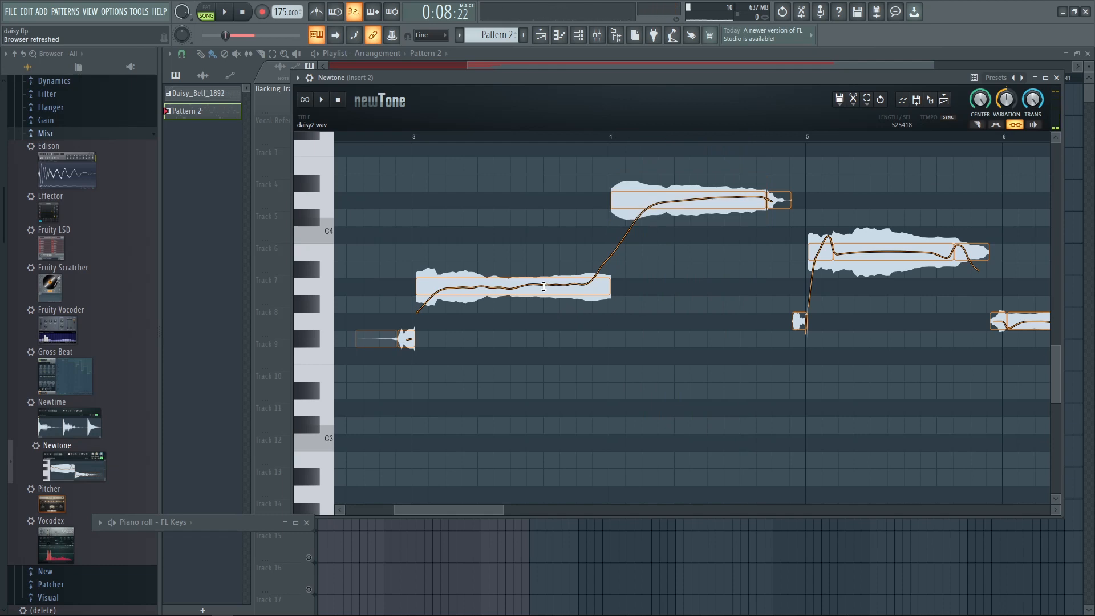
Step: Open the long note at bar 3 for advanced editing and add vibrato along its pitch curve
{"action": "double_click", "coordinate": [540, 287]}
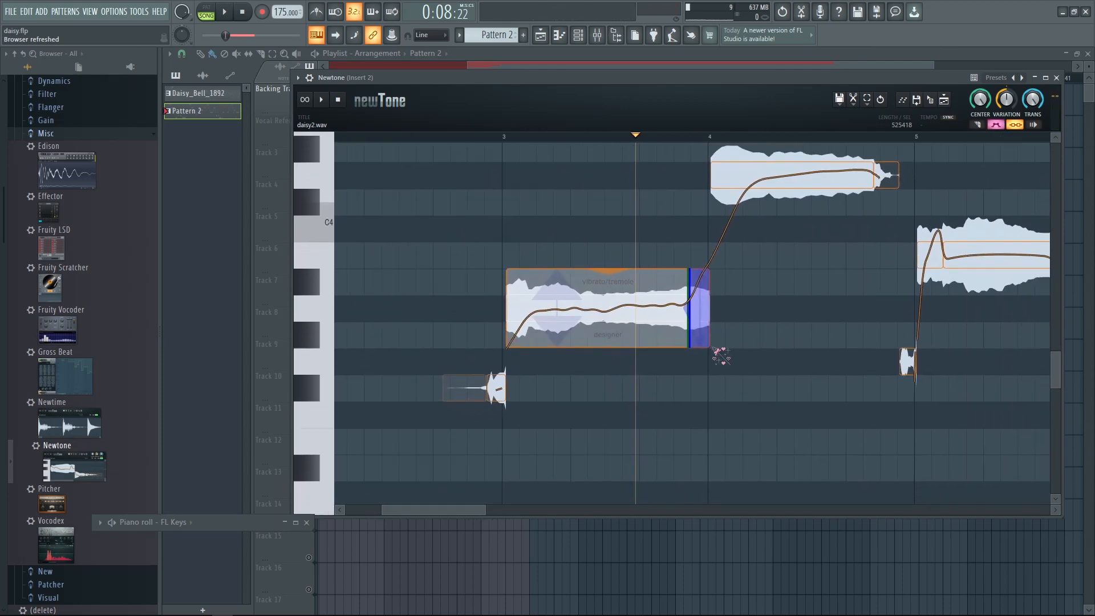
{"action": "left_click", "coordinate": [751, 365]}
{"action": "left_click_drag", "start_coordinate": [737, 343], "coordinate": [652, 310]}
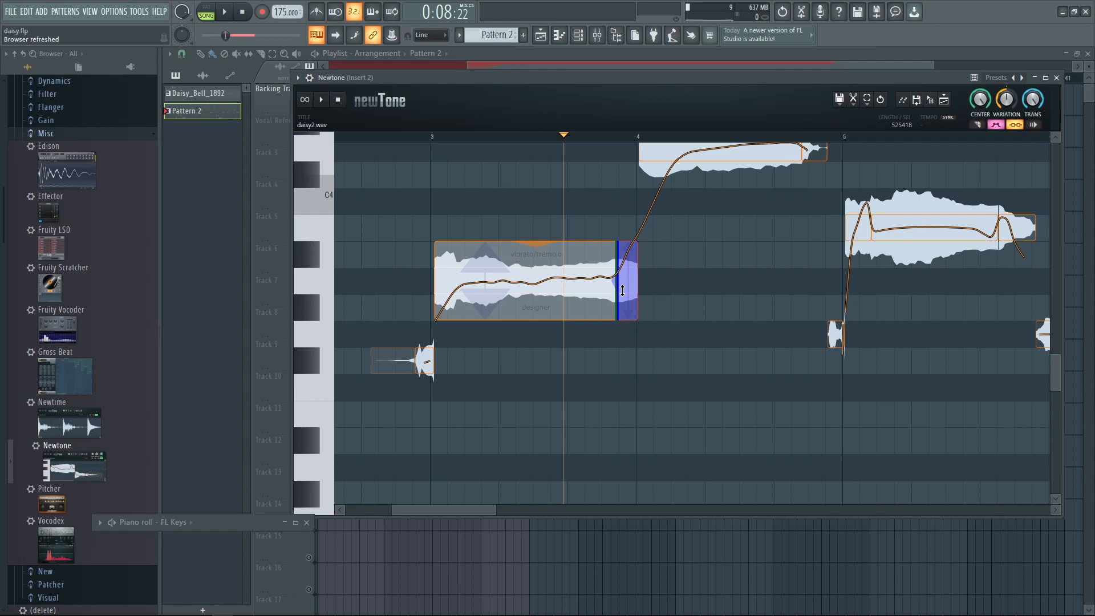
{"action": "left_click_drag", "start_coordinate": [619, 301], "coordinate": [625, 251]}
{"action": "left_click_drag", "start_coordinate": [470, 289], "coordinate": [466, 221]}
{"action": "left_click_drag", "start_coordinate": [571, 320], "coordinate": [567, 346]}
{"action": "left_click_drag", "start_coordinate": [620, 294], "coordinate": [625, 314]}
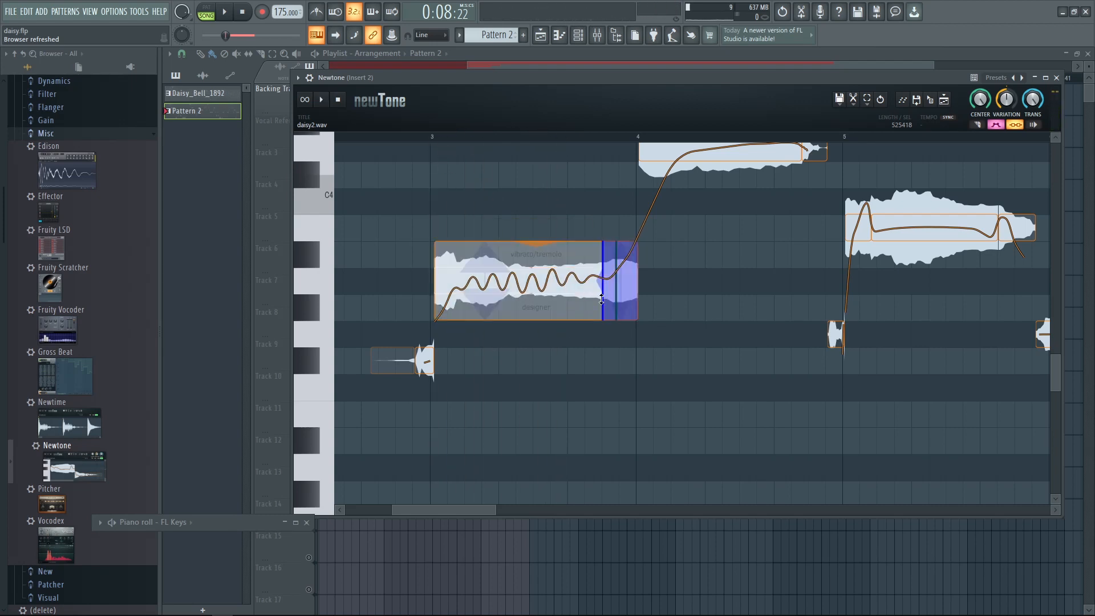
Step: Set the bar 3 note's vibrato frequency to 6.40 Hz and play the result
{"action": "left_click_drag", "start_coordinate": [602, 296], "coordinate": [590, 309]}
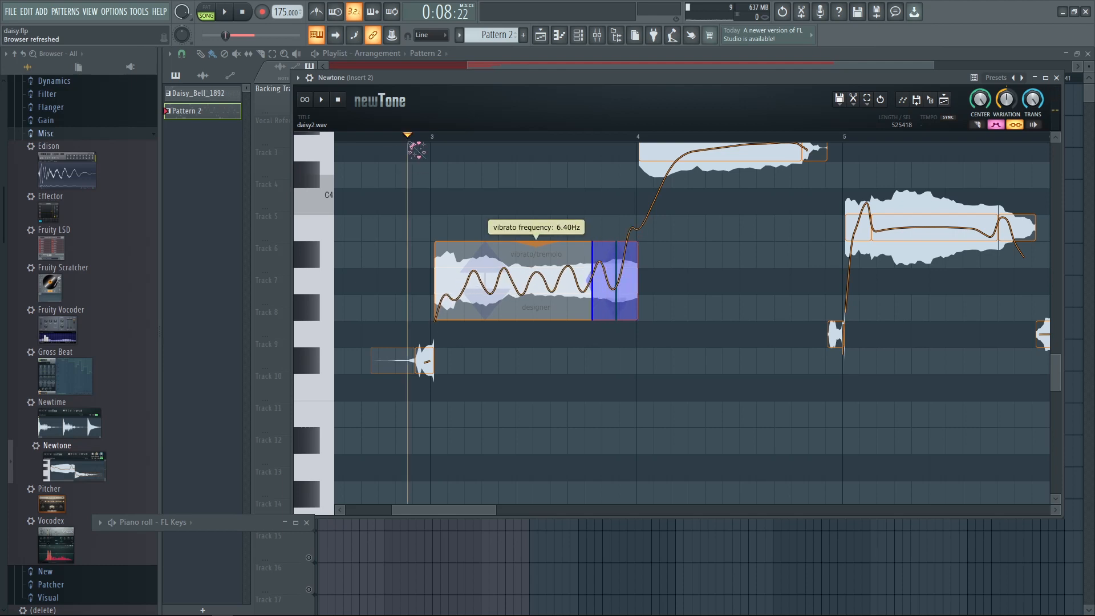
{"action": "key", "text": "space"}
{"action": "key", "text": "space"}
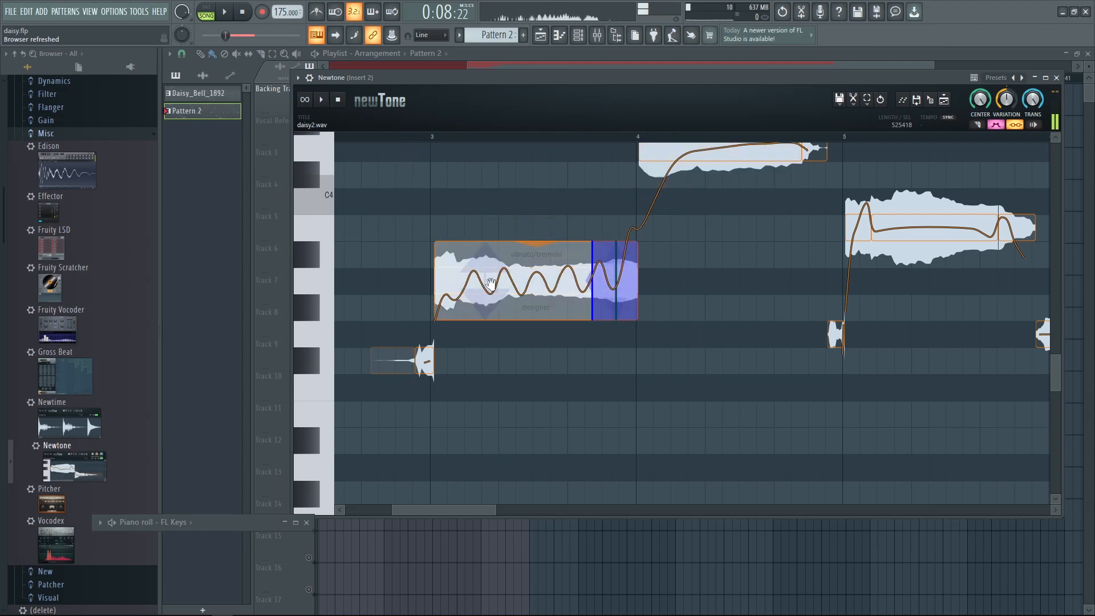
Step: Set the bar 3 note's vibrato start amplitude to 0.11 st and play the result
{"action": "left_click_drag", "start_coordinate": [482, 281], "coordinate": [481, 296]}
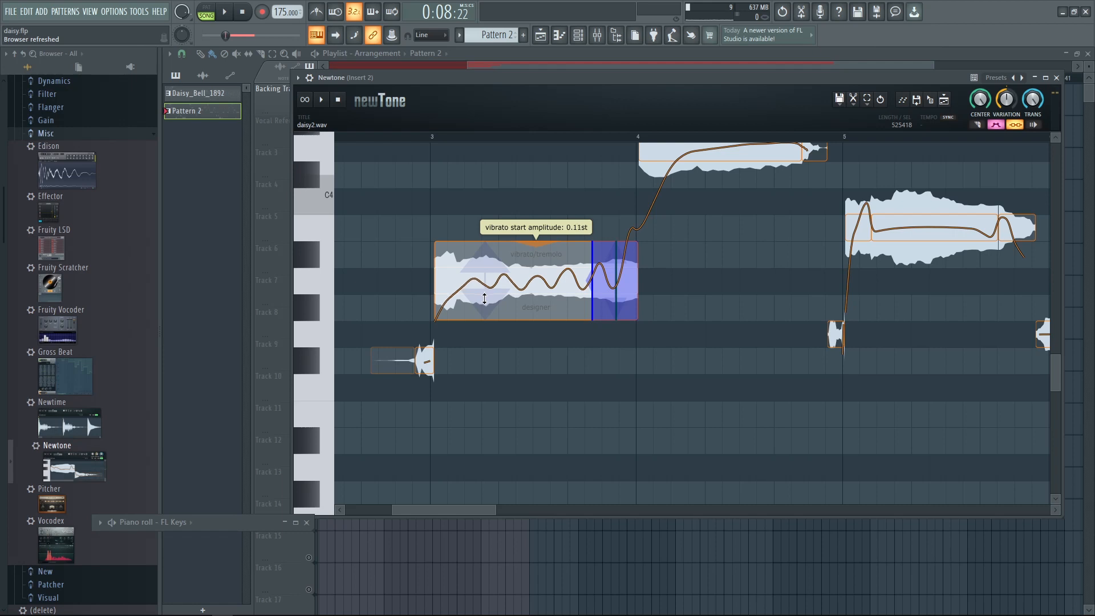
{"action": "key", "text": "space"}
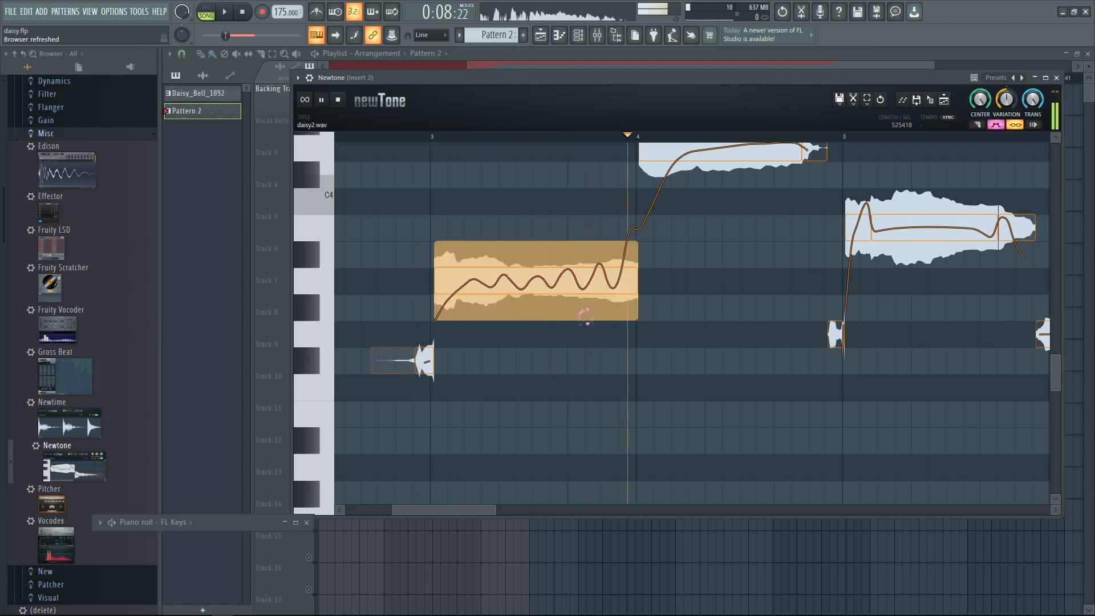
{"action": "key", "text": "space"}
Step: Start the bar 3 note's vibrato fade-out slightly earlier, adjust its end amplitude, and play the result
{"action": "left_click_drag", "start_coordinate": [591, 297], "coordinate": [588, 304]}
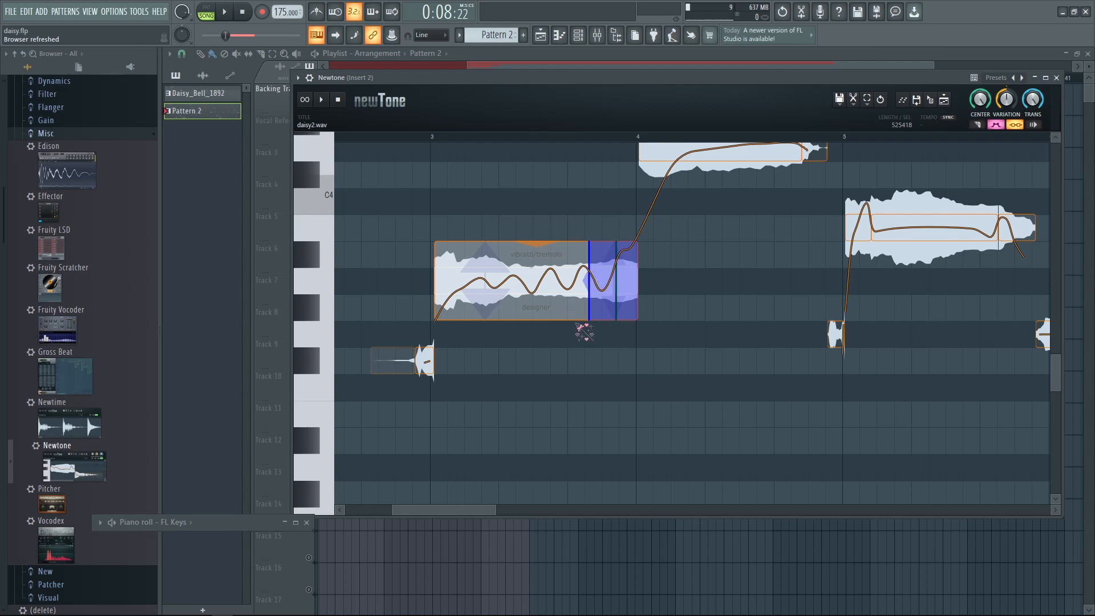
{"action": "left_click_drag", "start_coordinate": [617, 281], "coordinate": [623, 295]}
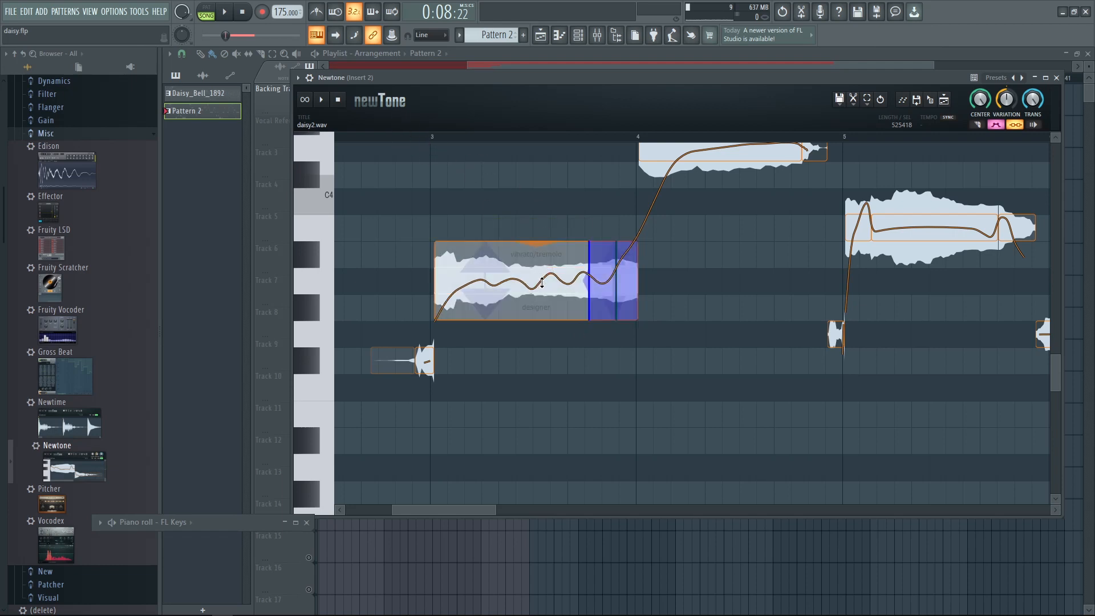
{"action": "left_click_drag", "start_coordinate": [542, 283], "coordinate": [543, 281]}
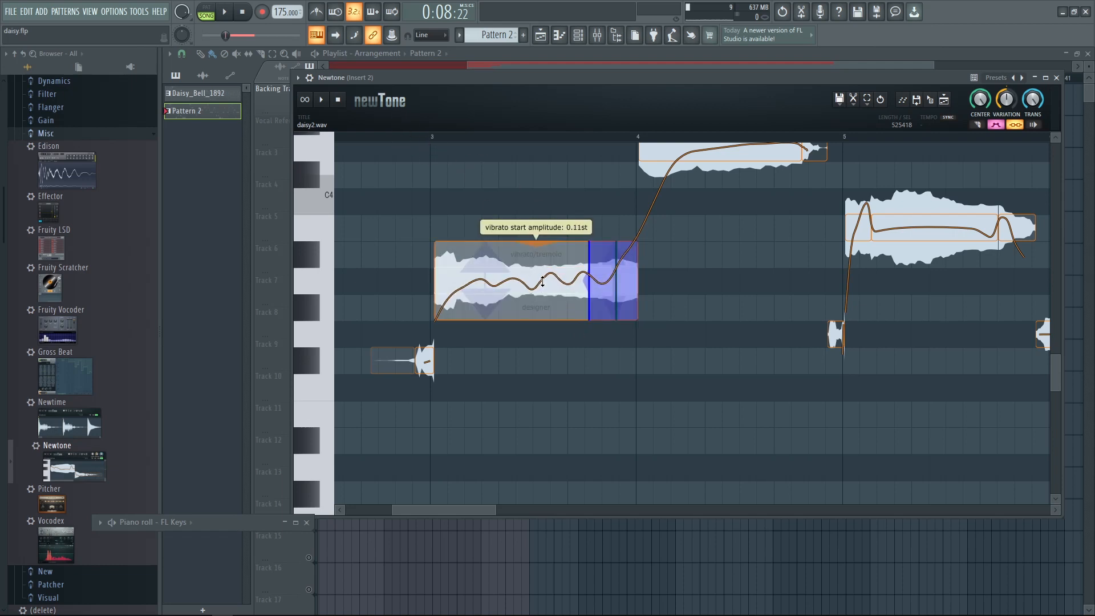
{"action": "left_click", "coordinate": [421, 140]}
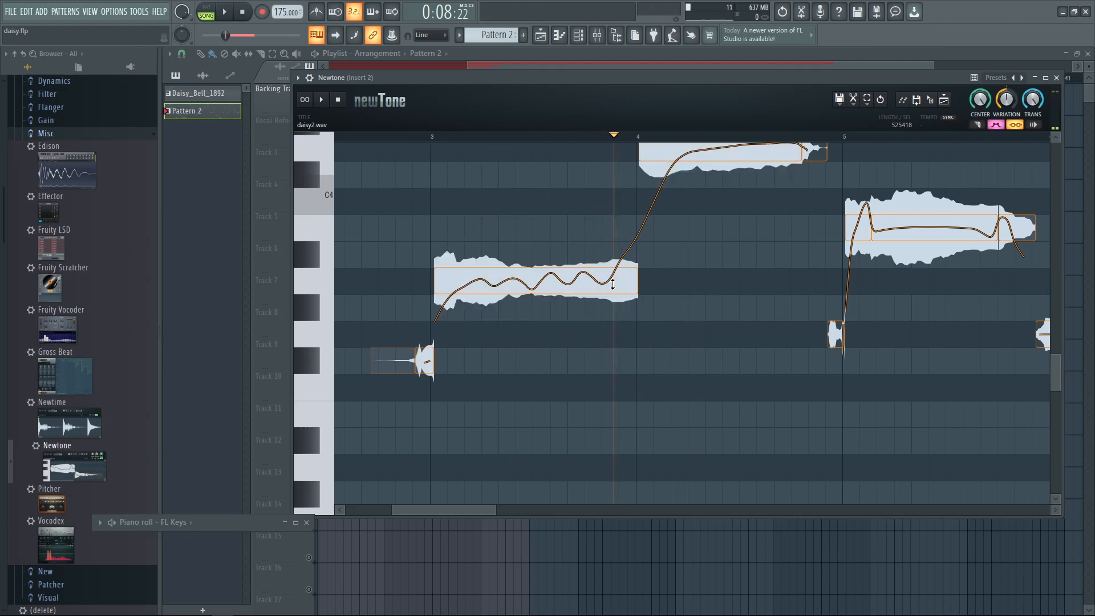
{"action": "left_click_drag", "start_coordinate": [612, 283], "coordinate": [622, 283]}
{"action": "left_click", "coordinate": [428, 139]}
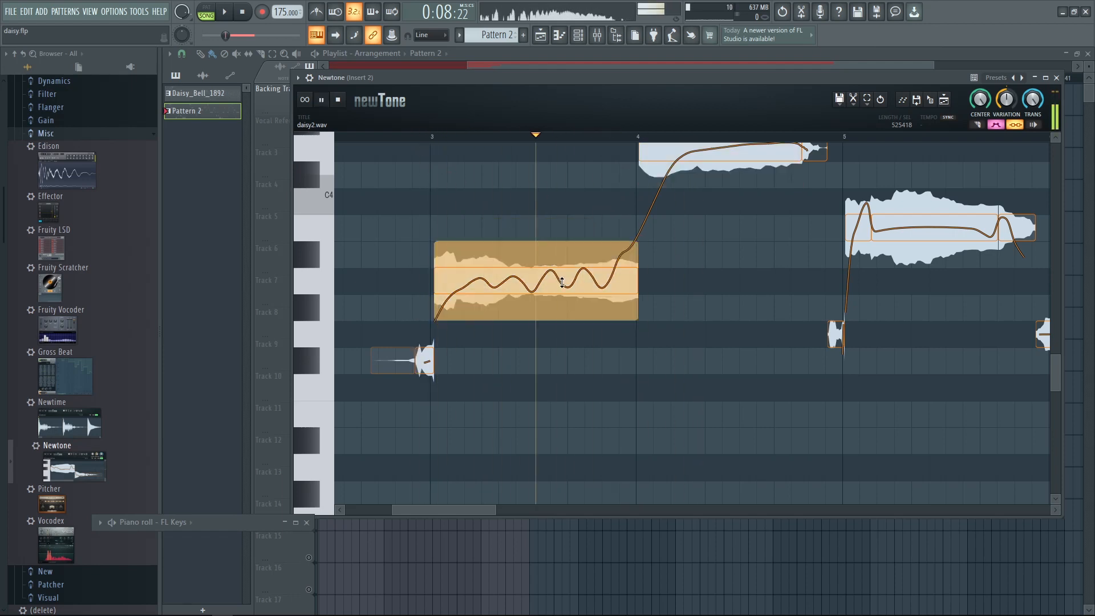
{"action": "left_click_drag", "start_coordinate": [493, 296], "coordinate": [501, 325]}
{"action": "key", "text": "space"}
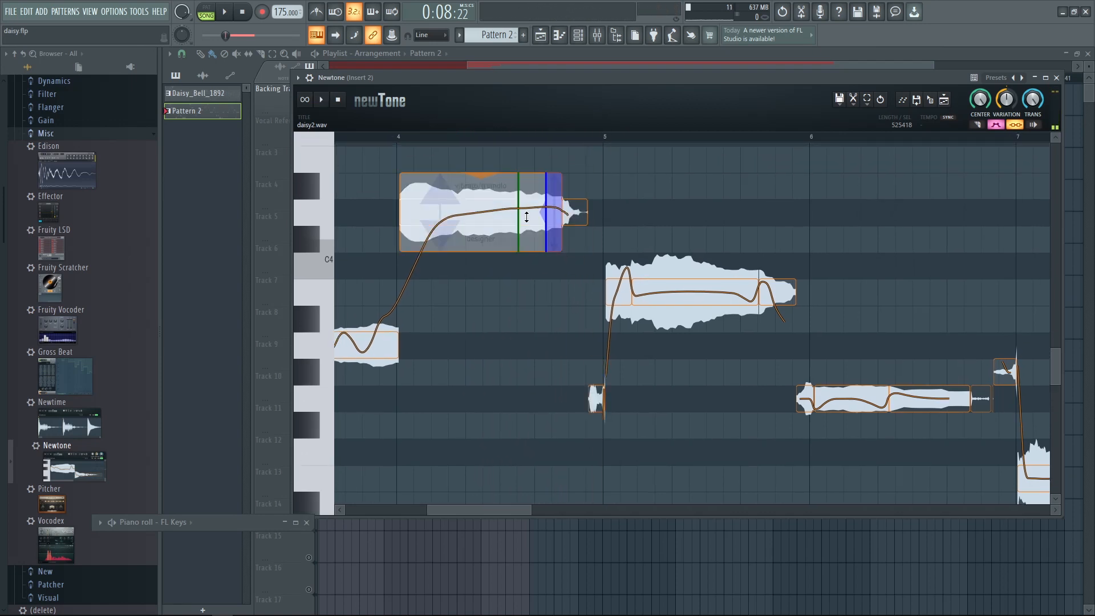
Step: Add vibrato to the long note at bar 4 with an end amplitude of 0.86 st and play it
{"action": "left_click_drag", "start_coordinate": [546, 222], "coordinate": [519, 220]}
{"action": "left_click", "coordinate": [376, 139]}
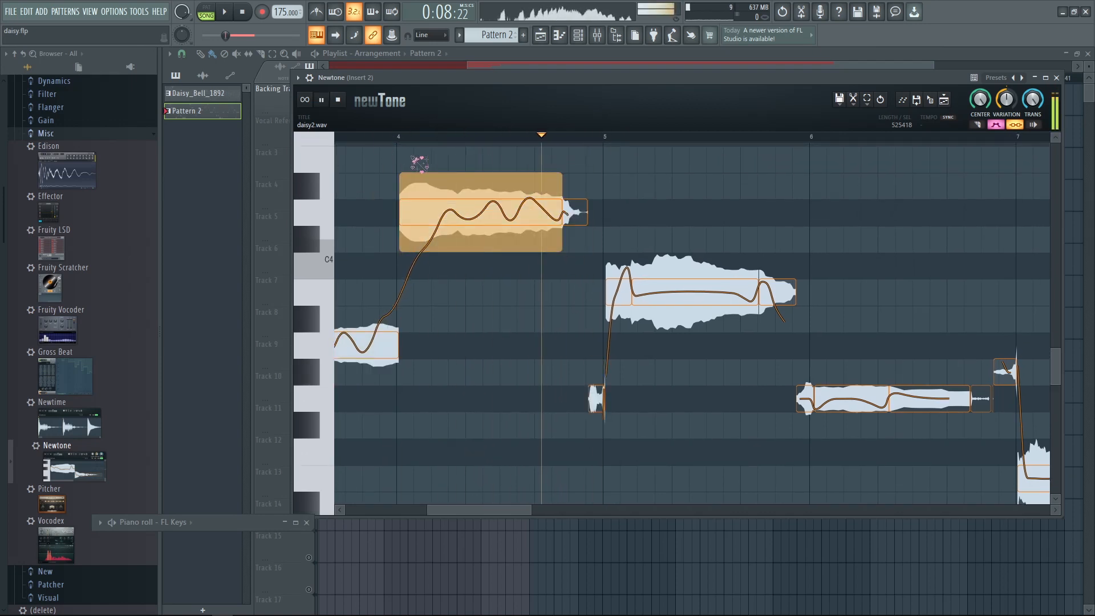
{"action": "key", "text": "space"}
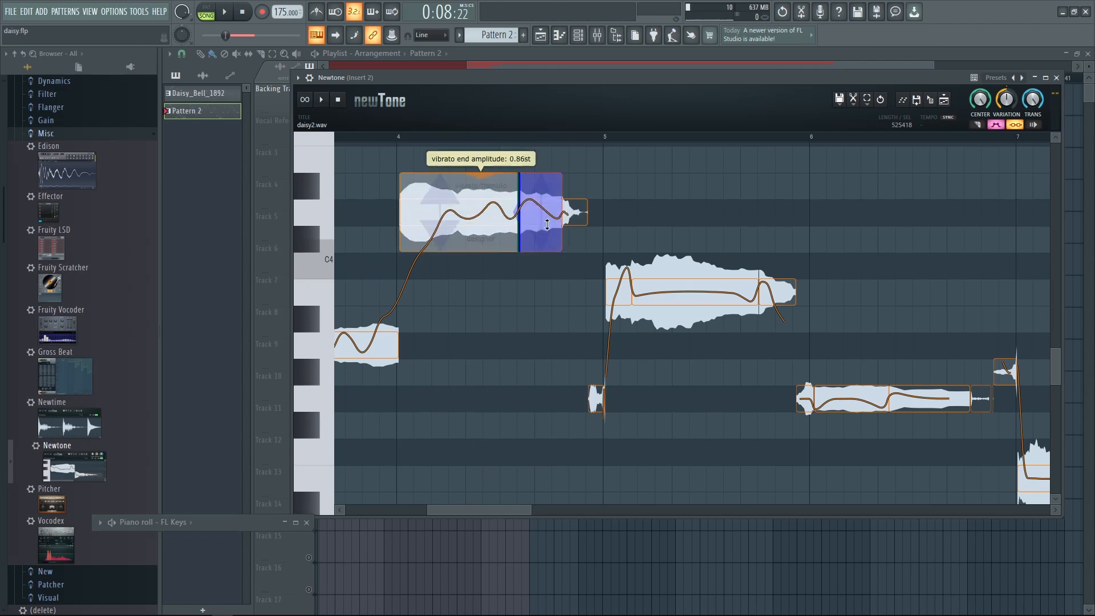
{"action": "left_click", "coordinate": [383, 137]}
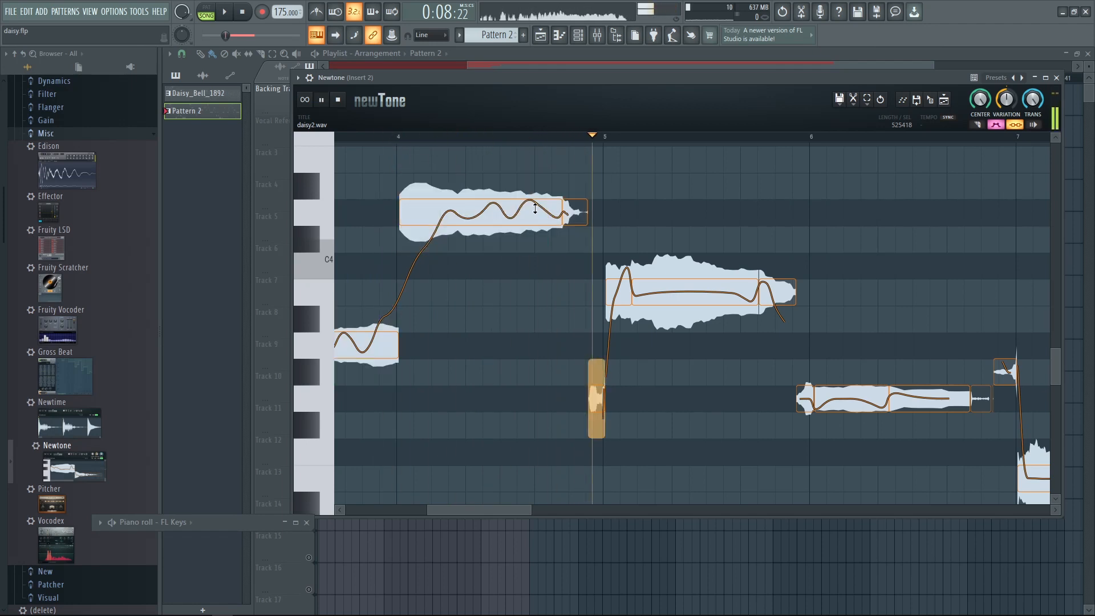
{"action": "key", "text": "space"}
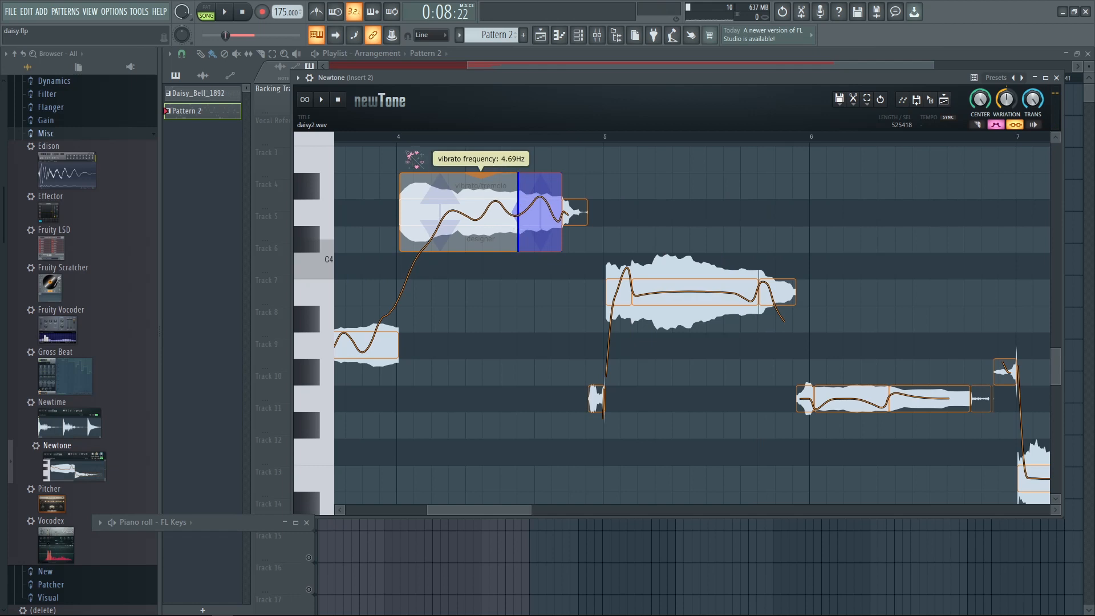
Step: Set the bar 4 note's vibrato frequency to 4.69 Hz and play through into bar 5
{"action": "left_click", "coordinate": [371, 139]}
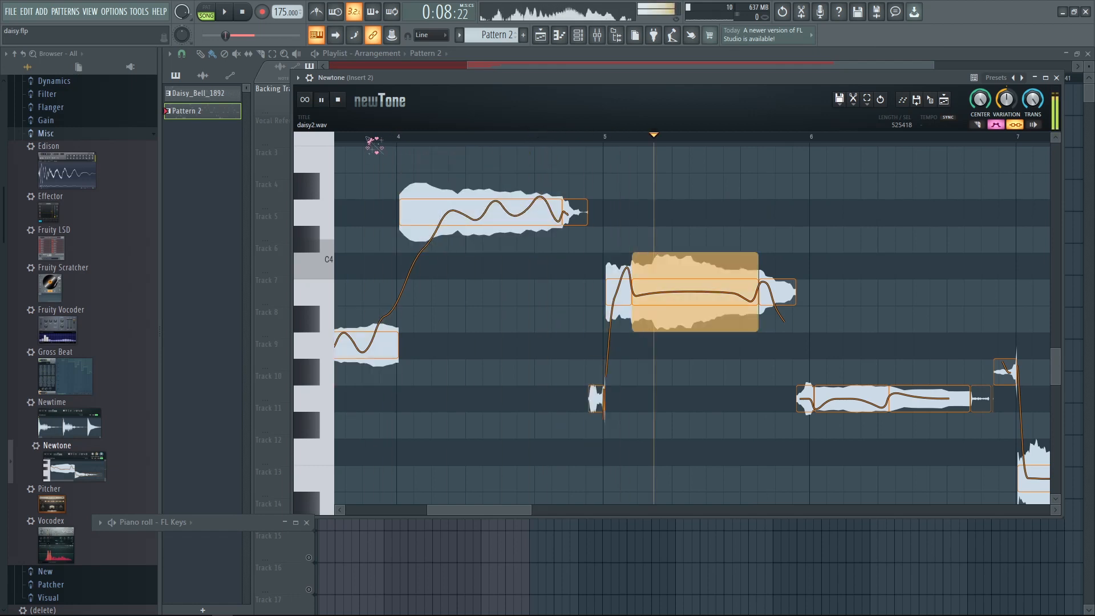
{"action": "left_click_drag", "start_coordinate": [391, 138], "coordinate": [319, 149]}
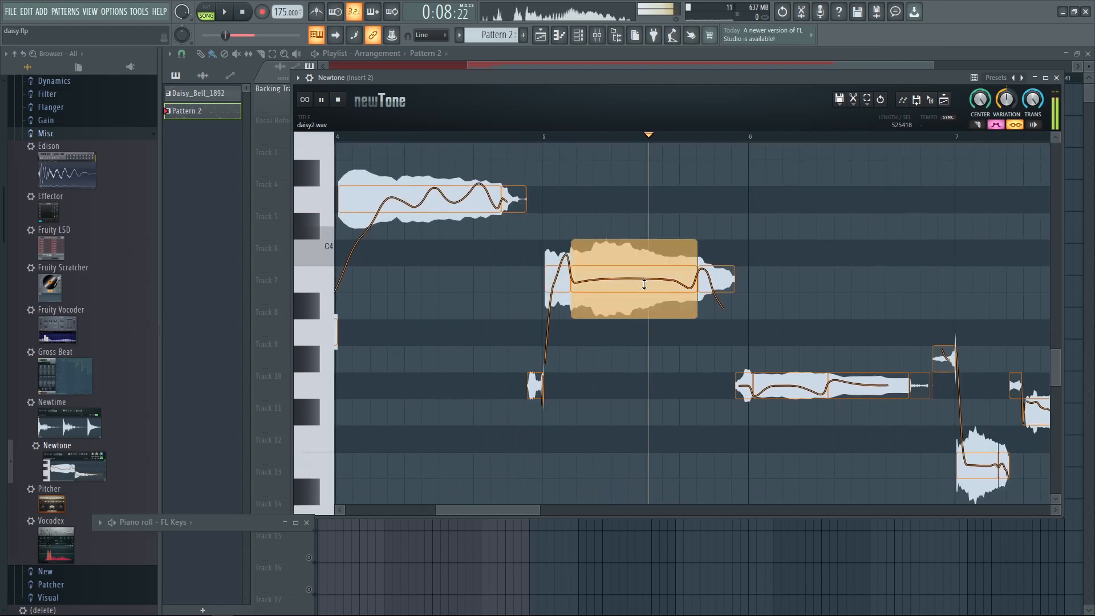
{"action": "key", "text": "space"}
Step: Add vibrato to the main note at bar 5, adjust its frequency and end amplitude, and play it
{"action": "mouse_move", "coordinate": [686, 288]}
{"action": "left_mouse_down"}
{"action": "mouse_move", "coordinate": [662, 289]}
{"action": "mouse_move", "coordinate": [672, 292]}
{"action": "left_mouse_up"}
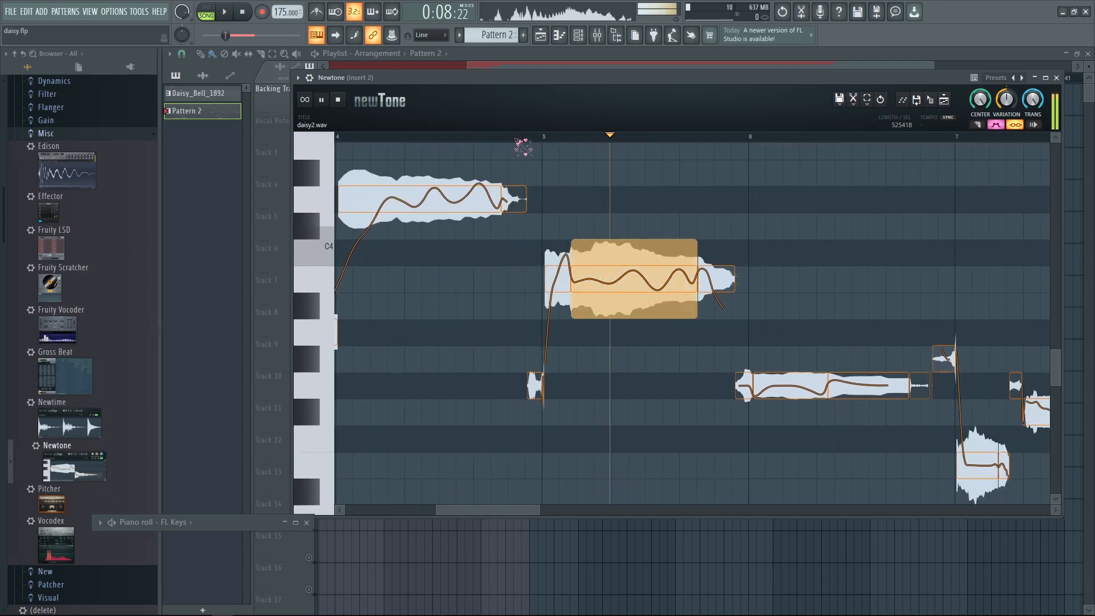
{"action": "left_click_drag", "start_coordinate": [664, 295], "coordinate": [666, 295]}
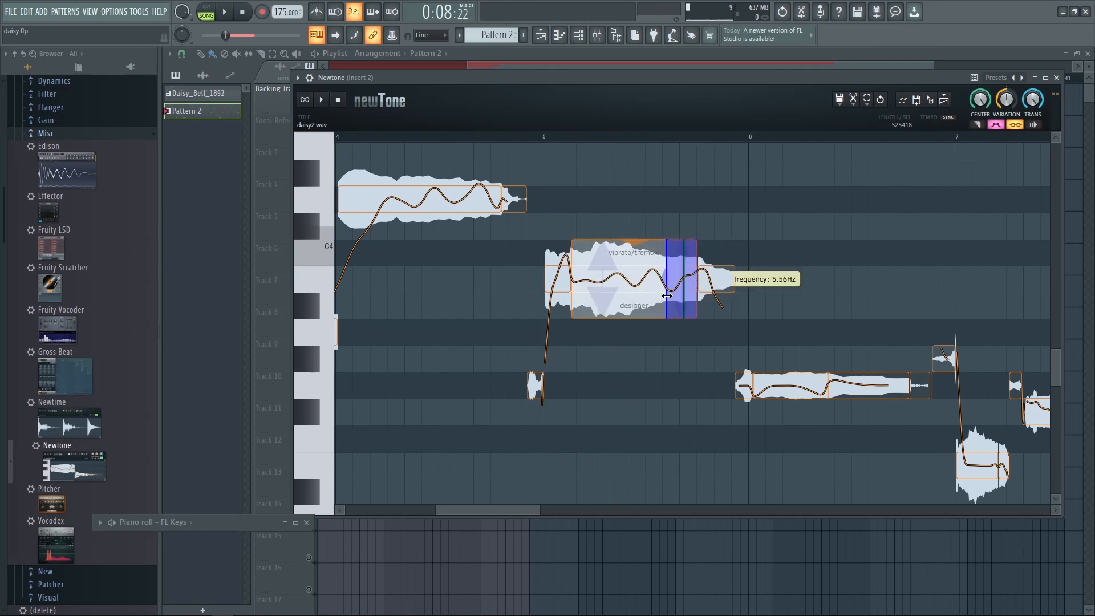
{"action": "left_click", "coordinate": [509, 138]}
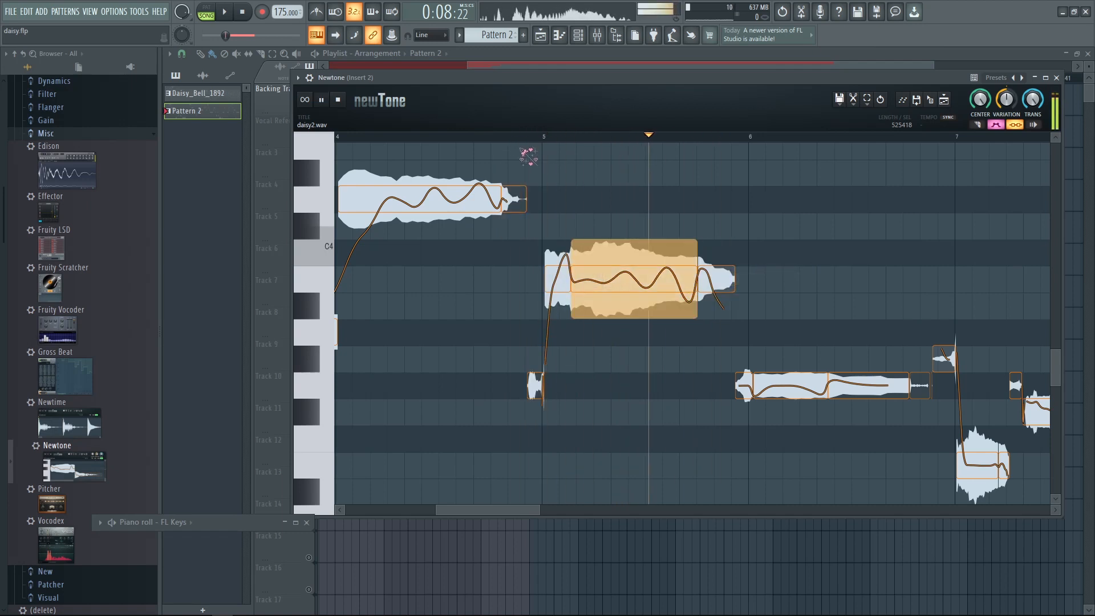
{"action": "left_click_drag", "start_coordinate": [793, 243], "coordinate": [593, 234]}
{"action": "key", "text": "space"}
Step: Add vibrato to the second part of the held note at bar 6 and play from bar 6
{"action": "left_click_drag", "start_coordinate": [648, 296], "coordinate": [601, 229]}
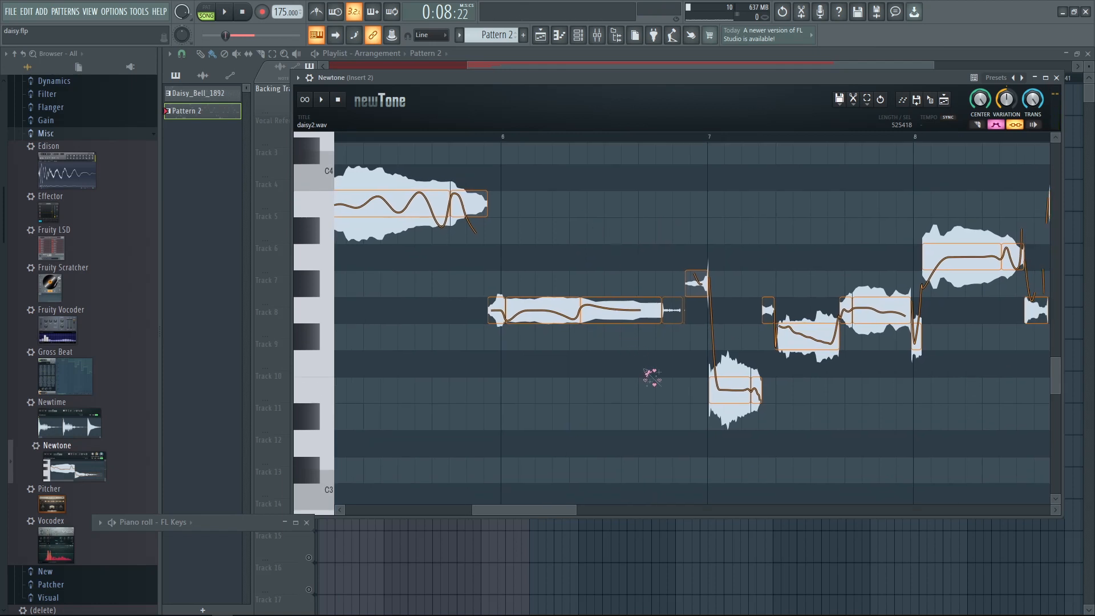
{"action": "mouse_move", "coordinate": [611, 314]}
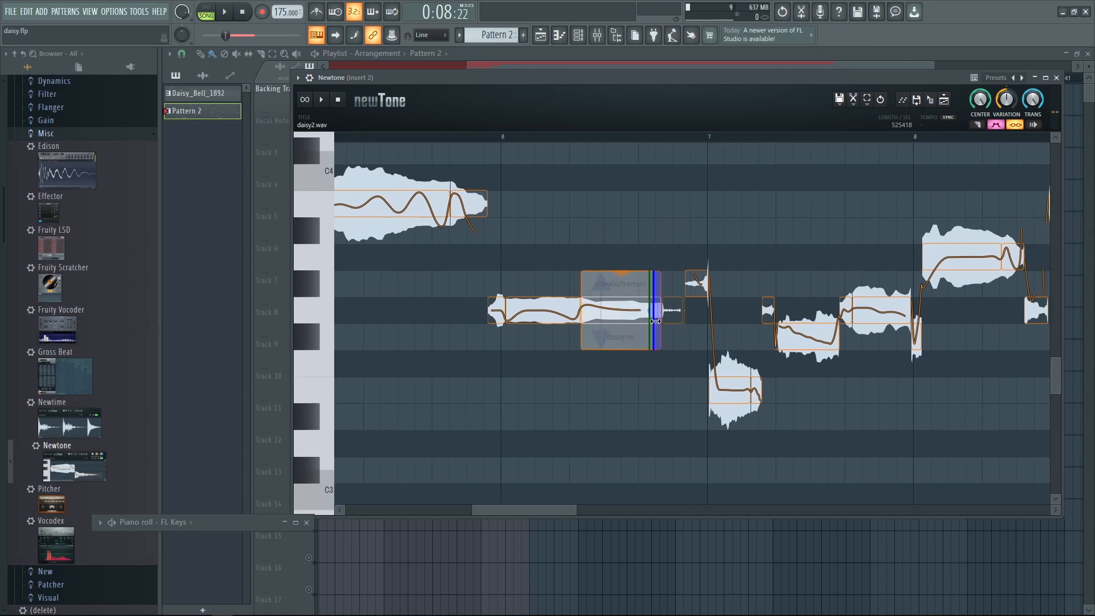
{"action": "left_click_drag", "start_coordinate": [655, 321], "coordinate": [566, 226]}
{"action": "key", "text": "space"}
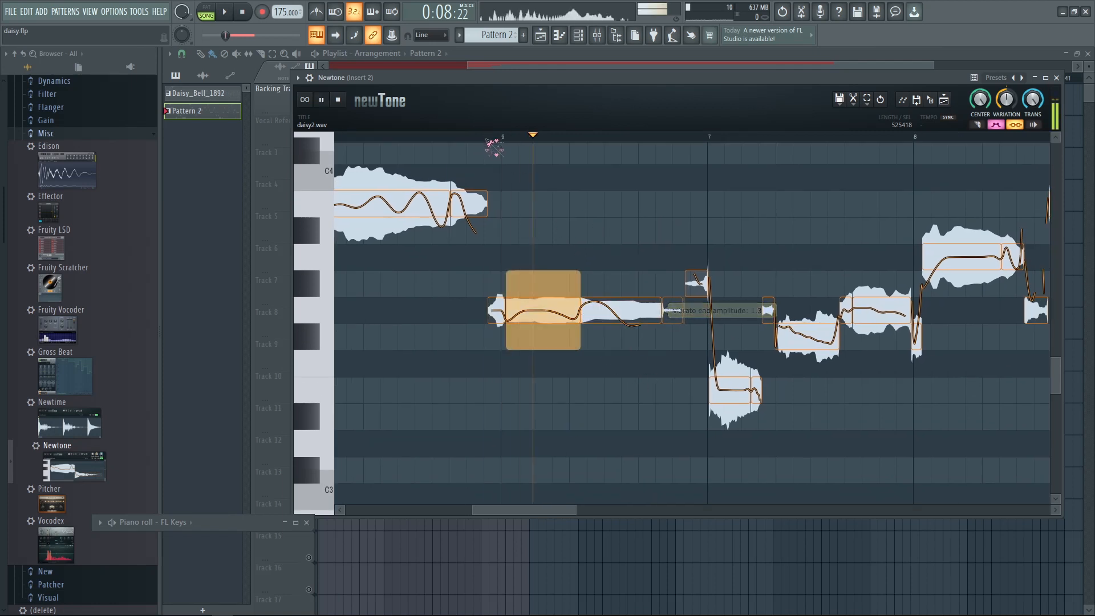
{"action": "left_click_drag", "start_coordinate": [787, 403], "coordinate": [568, 416]}
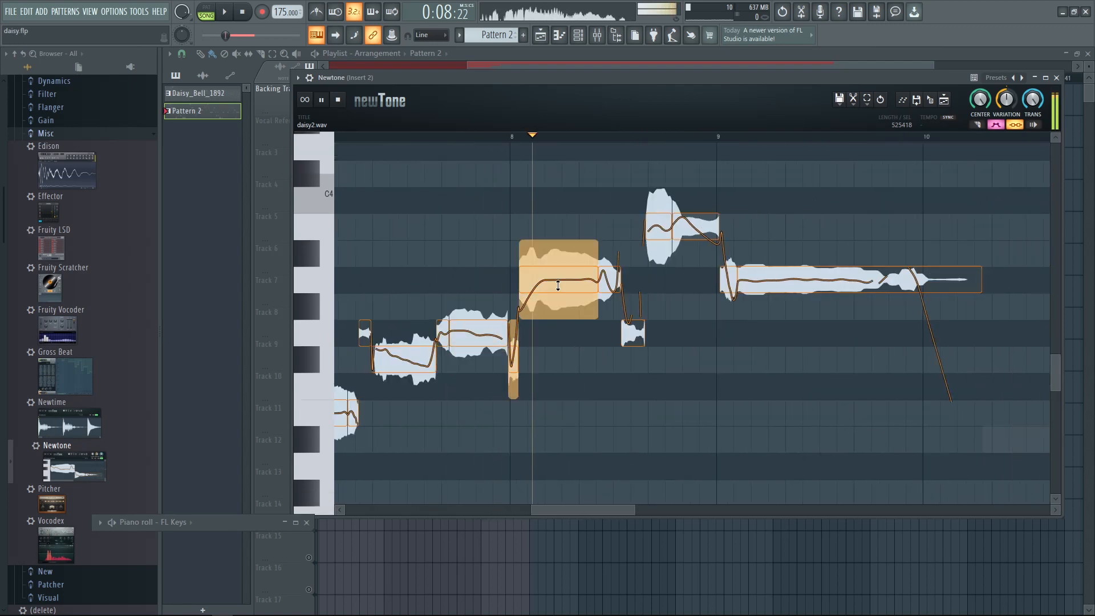
{"action": "key", "text": "space"}
Step: Add vibrato at 4.10 Hz to the long note at bar 8 and play the result
{"action": "mouse_move", "coordinate": [592, 286]}
{"action": "left_click_drag", "start_coordinate": [592, 285], "coordinate": [582, 295]}
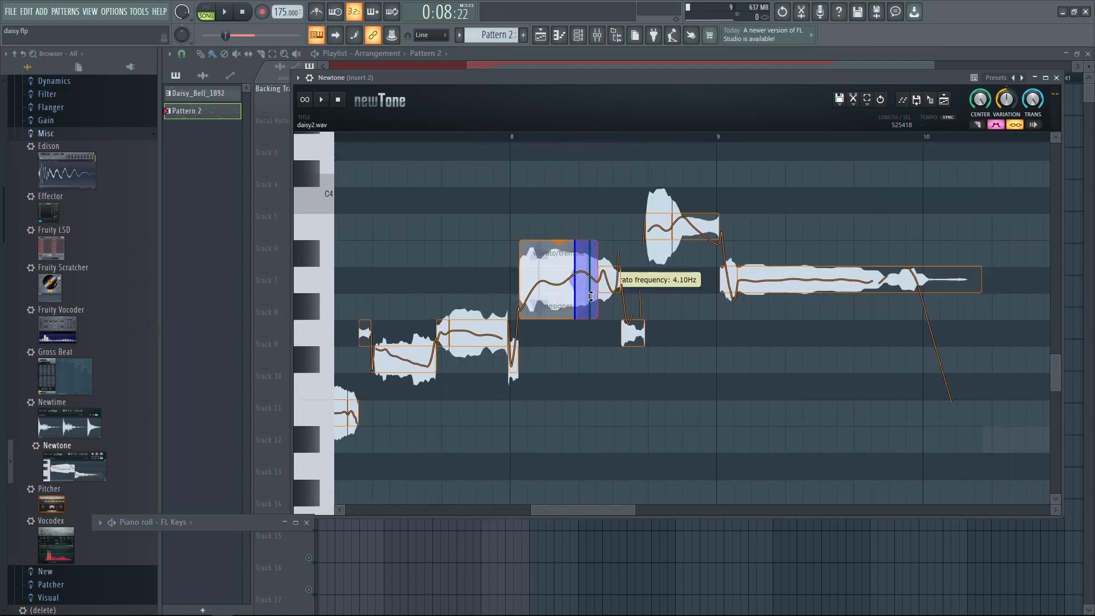
{"action": "left_click", "coordinate": [478, 140]}
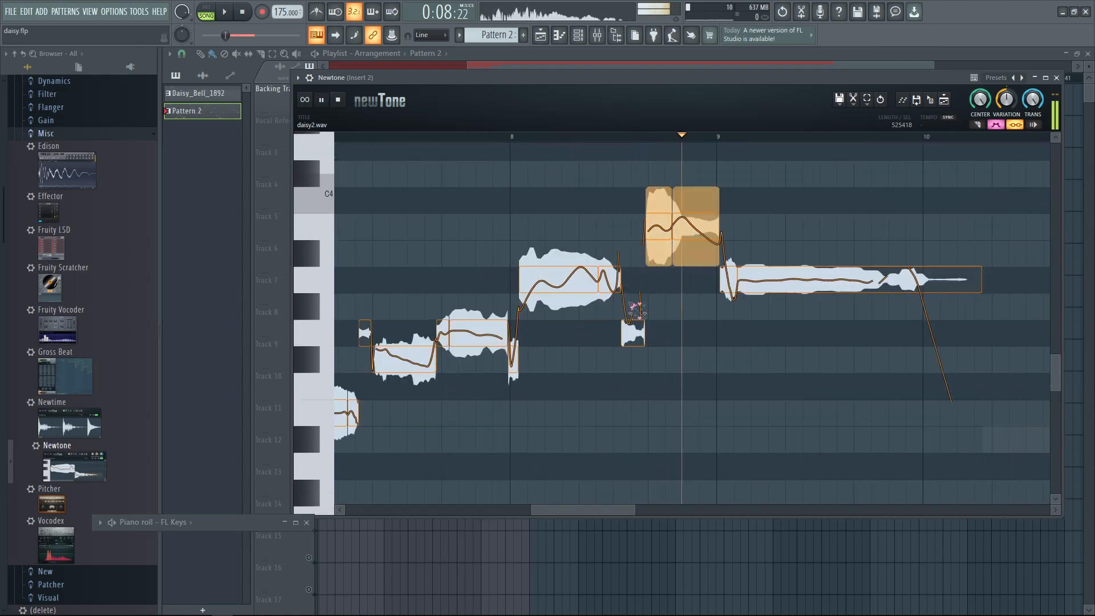
{"action": "key", "text": "space"}
Step: Set the bar 8 note's vibrato end amplitude to 1.23 st and play the result
{"action": "mouse_move", "coordinate": [448, 292]}
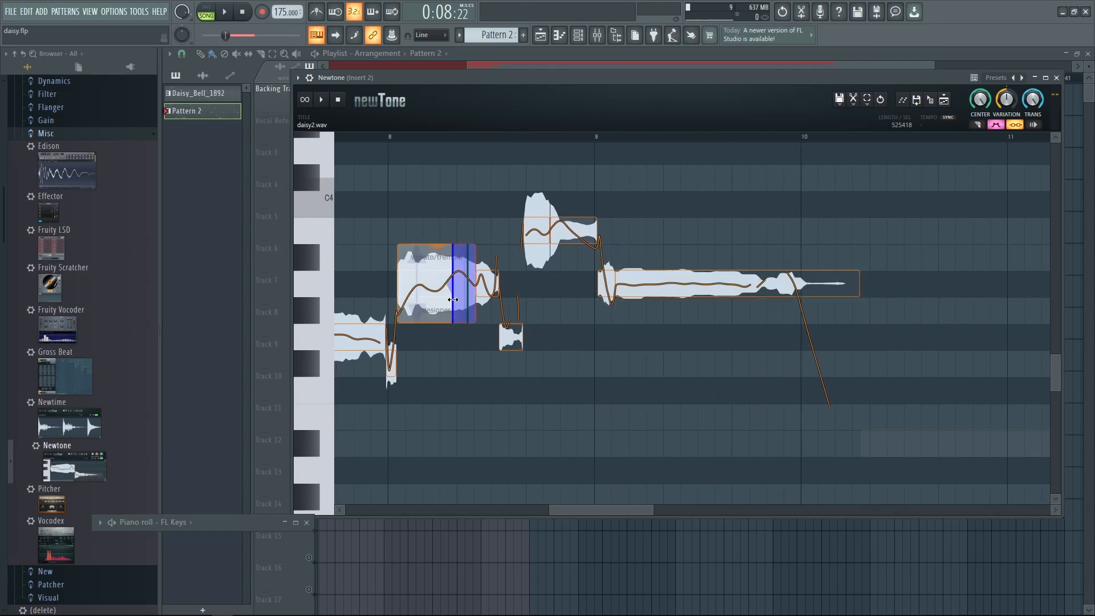
{"action": "left_click_drag", "start_coordinate": [453, 299], "coordinate": [462, 276]}
{"action": "key", "text": "space"}
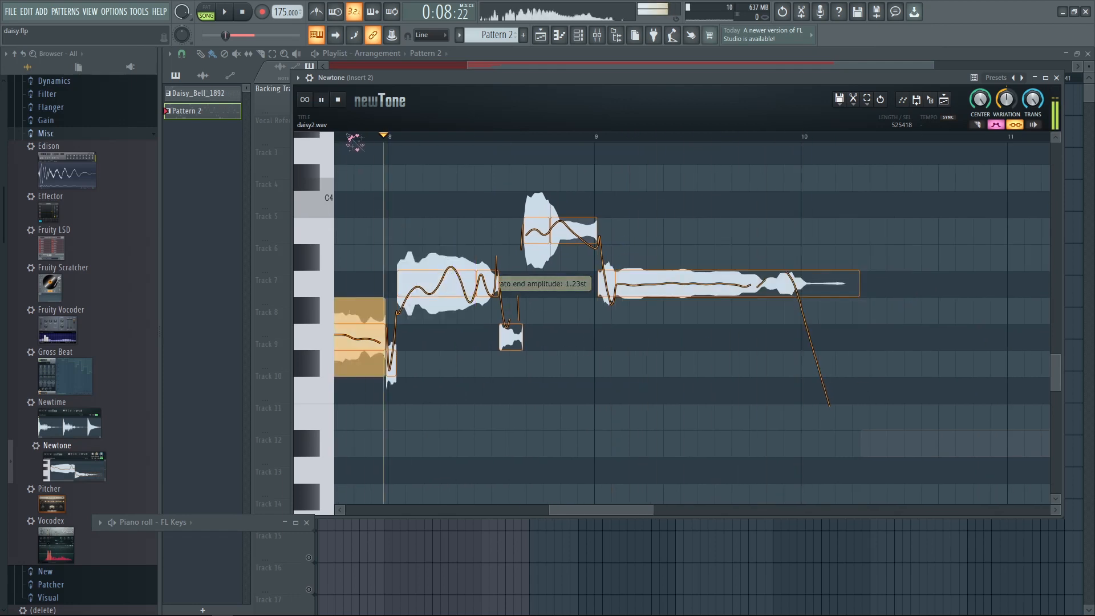
{"action": "key", "text": "space"}
Step: Slice the quiet tail off the long note at bar 9, add vibrato to the main part, and play it
{"action": "double_click", "coordinate": [763, 296]}
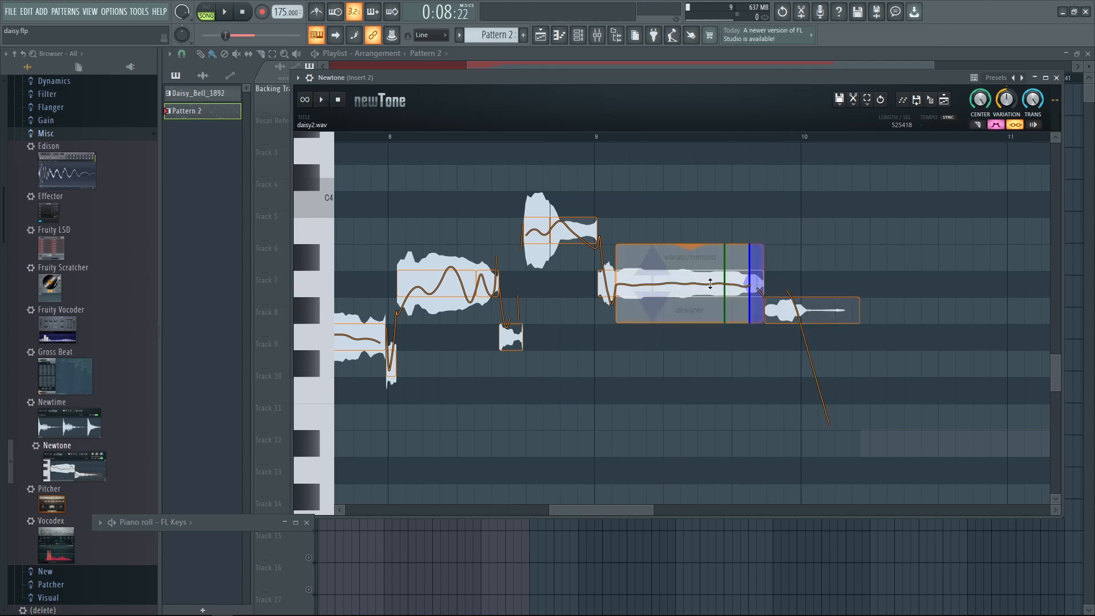
{"action": "left_click_drag", "start_coordinate": [732, 286], "coordinate": [727, 264]}
{"action": "left_click", "coordinate": [549, 139]}
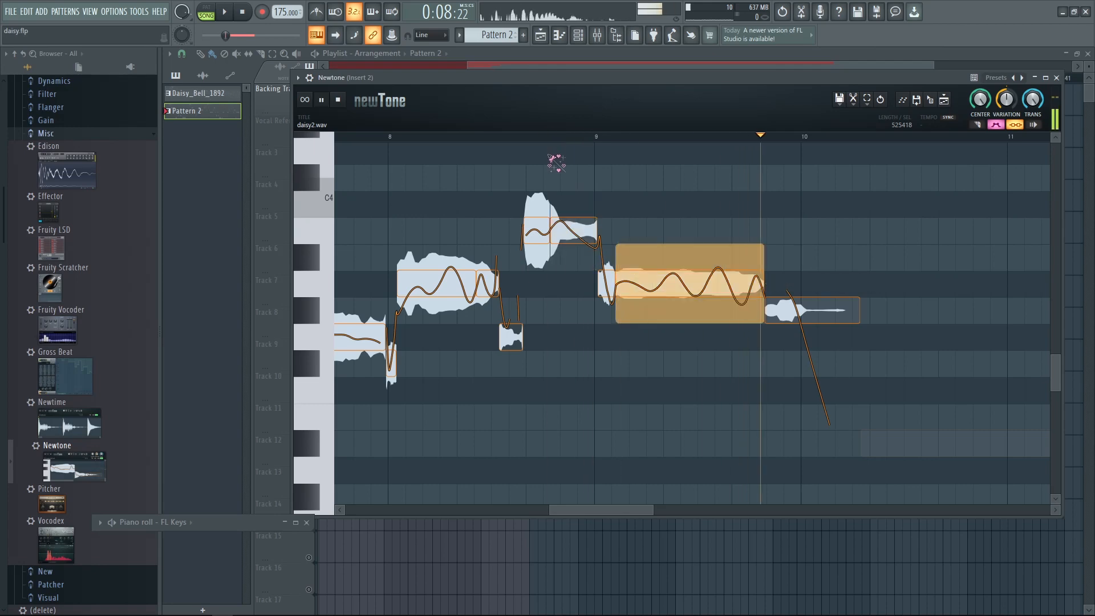
{"action": "key", "text": "space"}
Step: Turn off advanced vibrato editing in Newtone
{"action": "scroll", "coordinate": [655, 413], "scroll_direction": "down", "scroll_amount": 3}
{"action": "scroll", "coordinate": [600, 424], "scroll_direction": "down", "scroll_amount": 4}
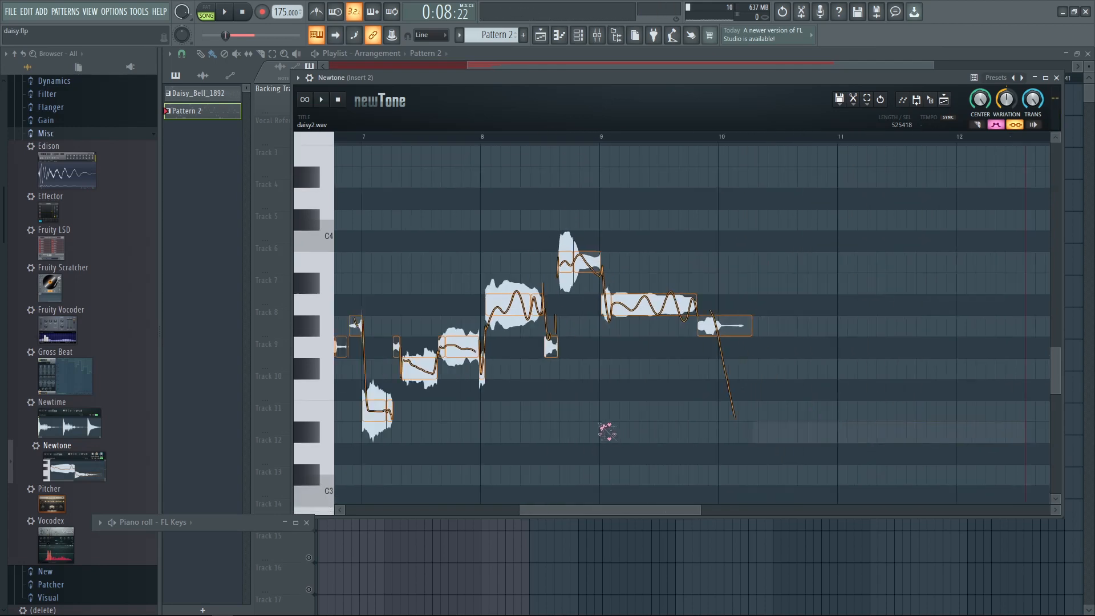
{"action": "left_click_drag", "start_coordinate": [600, 425], "coordinate": [946, 335]}
{"action": "left_click_drag", "start_coordinate": [573, 392], "coordinate": [596, 489]}
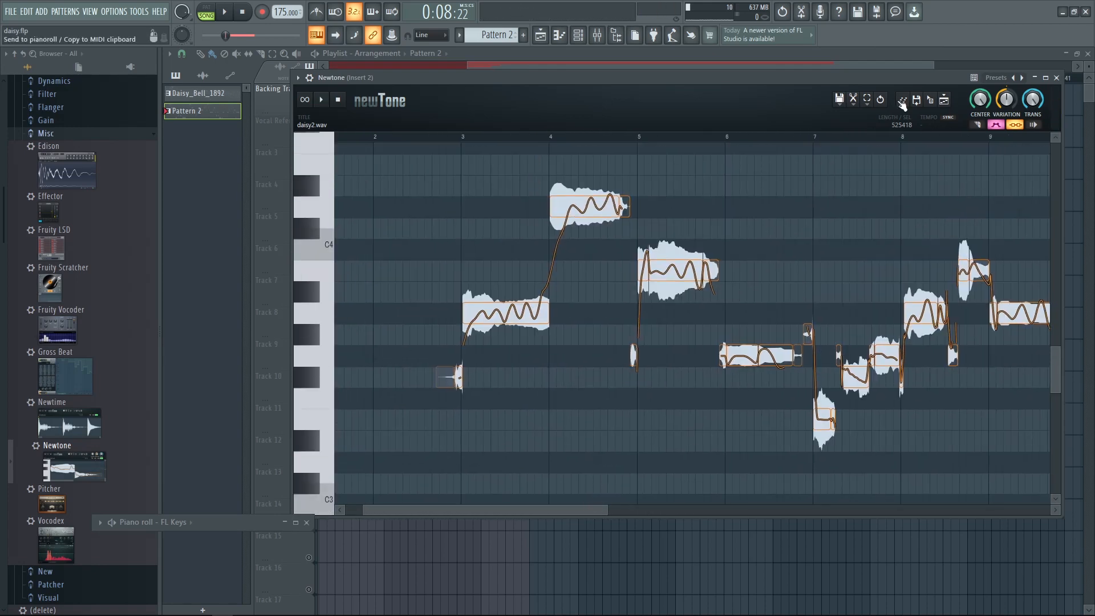
{"action": "left_click", "coordinate": [855, 106]}
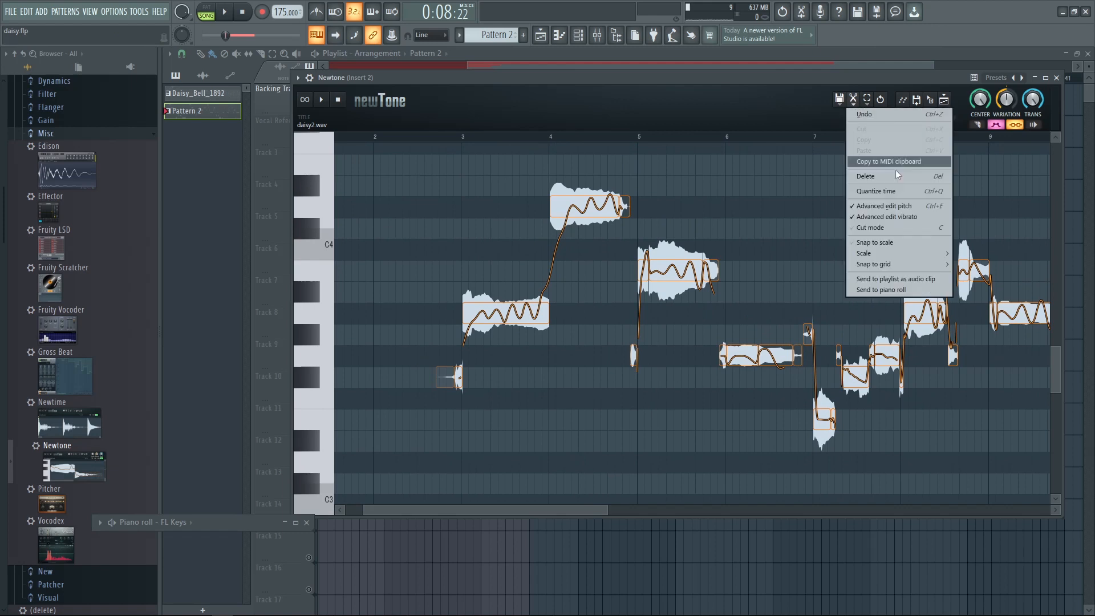
{"action": "left_click", "coordinate": [895, 216]}
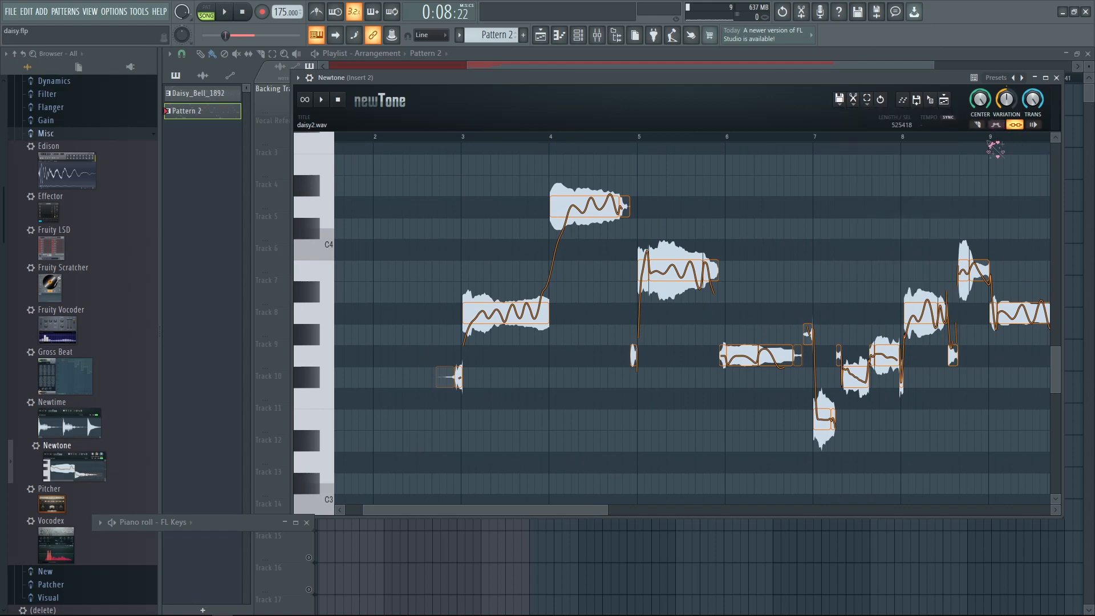
Step: Open the bar 3 note for advanced pitch editing, play it, and set its ramp in to -147.94%
{"action": "scroll", "coordinate": [535, 455], "scroll_direction": "up", "scroll_amount": 1}
{"action": "scroll", "coordinate": [534, 454], "scroll_direction": "up", "scroll_amount": 1}
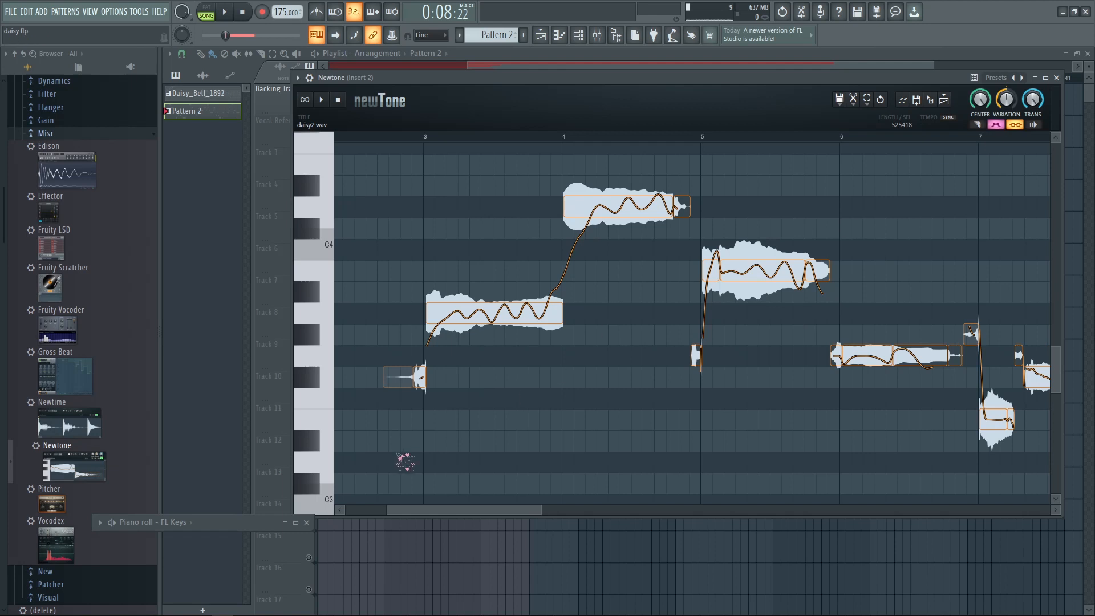
{"action": "scroll", "coordinate": [398, 454], "scroll_direction": "up", "scroll_amount": 1}
{"action": "left_click_drag", "start_coordinate": [552, 377], "coordinate": [568, 335]}
{"action": "scroll", "coordinate": [480, 274], "scroll_direction": "up", "scroll_amount": 1}
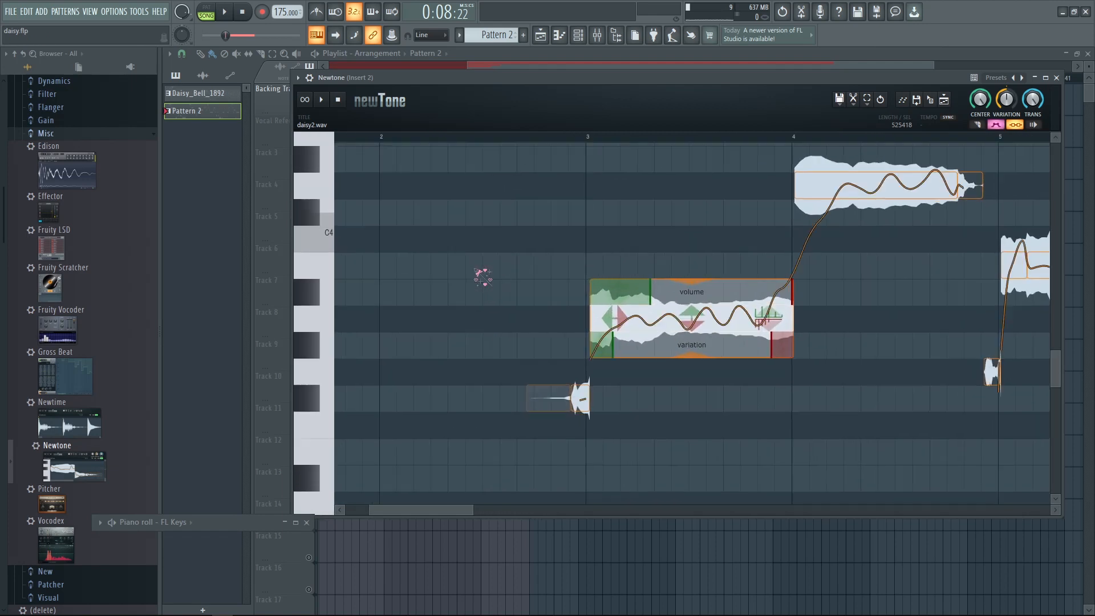
{"action": "left_click_drag", "start_coordinate": [610, 223], "coordinate": [454, 189]}
{"action": "left_click", "coordinate": [386, 138]}
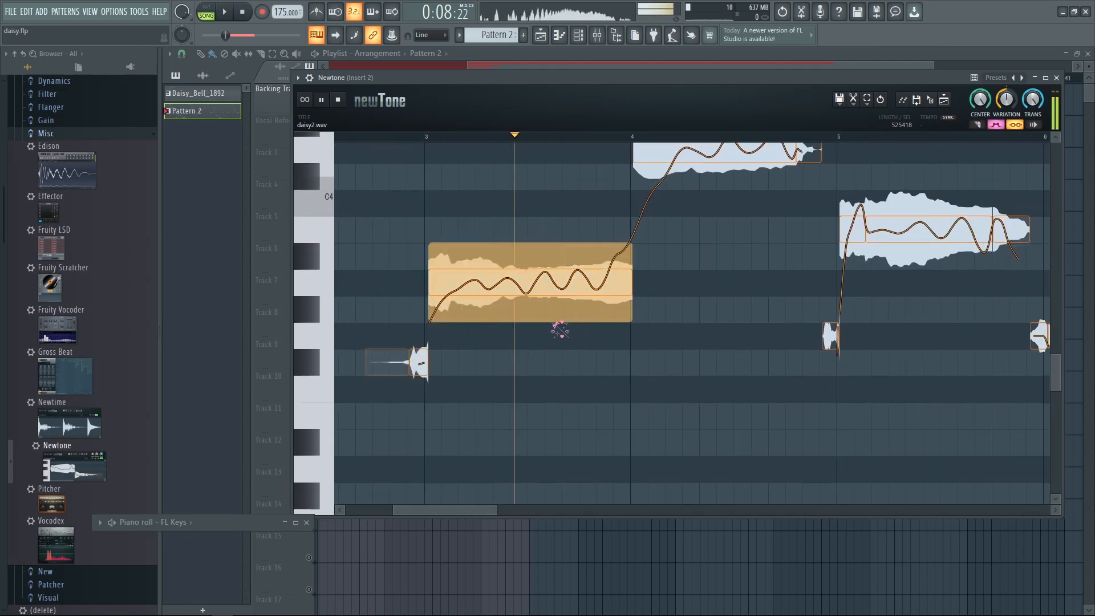
{"action": "key", "text": "space"}
{"action": "left_click_drag", "start_coordinate": [450, 313], "coordinate": [461, 355]}
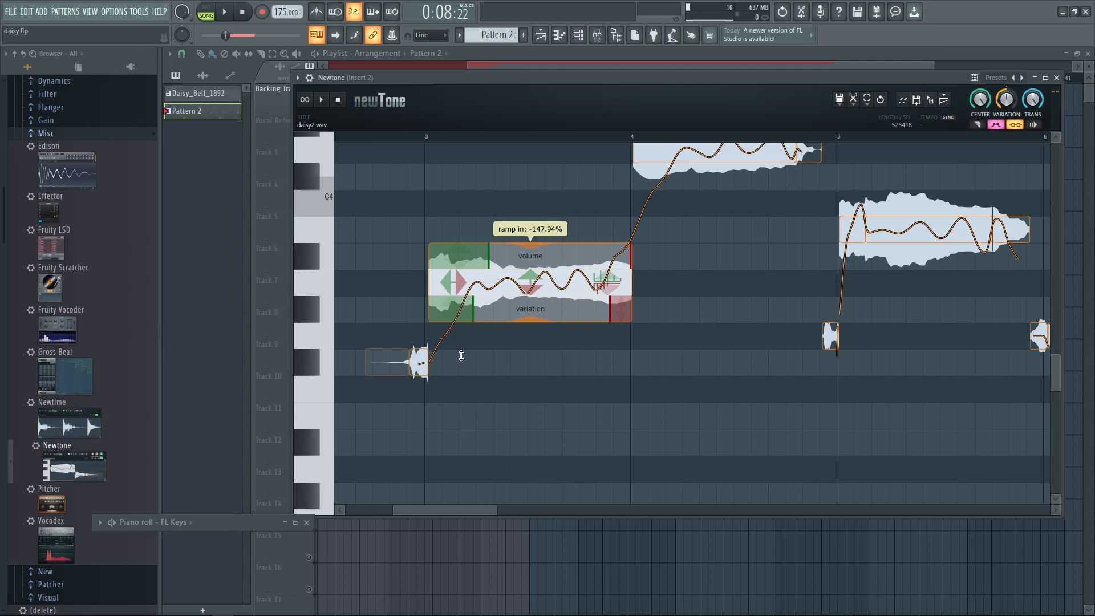
Step: Play the vocal, lower the tail slice of the bar 5 note by 2 semitones to A-3, and play it again
{"action": "key", "text": "space"}
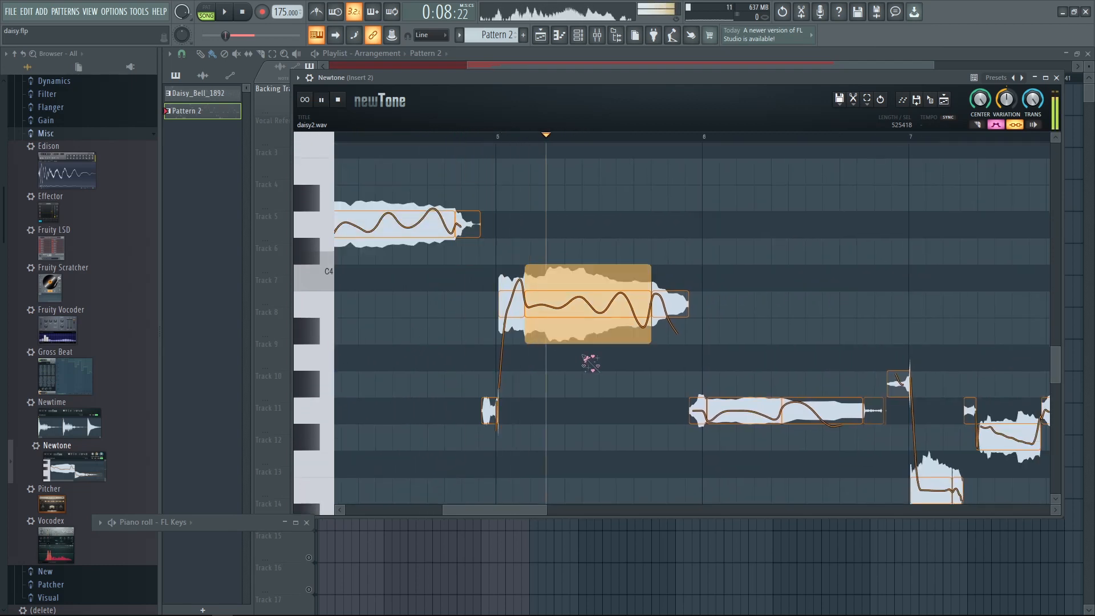
{"action": "key", "text": "space"}
{"action": "left_click_drag", "start_coordinate": [666, 310], "coordinate": [667, 362]}
{"action": "left_click", "coordinate": [488, 140]}
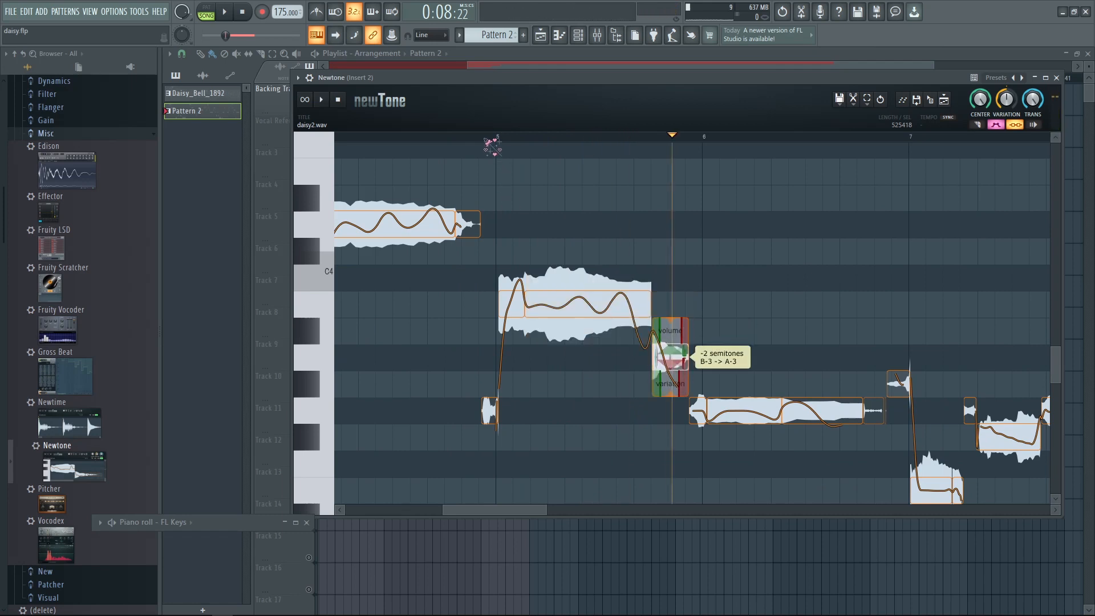
{"action": "key", "text": "space"}
Step: Set the main bar 5 note's ramp out to -10.72% and play the result
{"action": "mouse_move", "coordinate": [630, 315]}
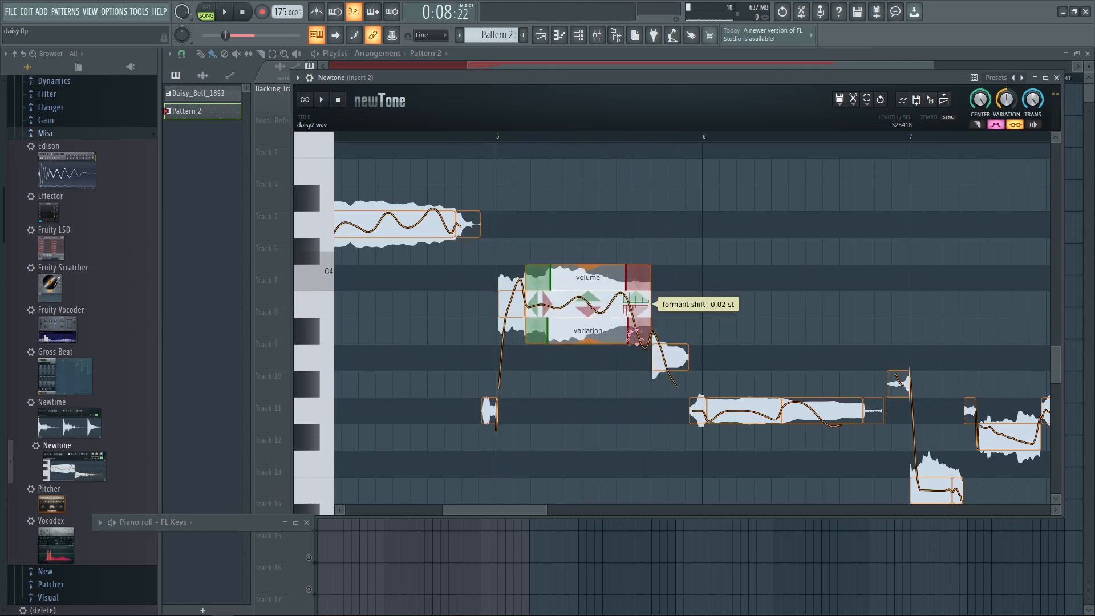
{"action": "left_click_drag", "start_coordinate": [634, 337], "coordinate": [637, 341]}
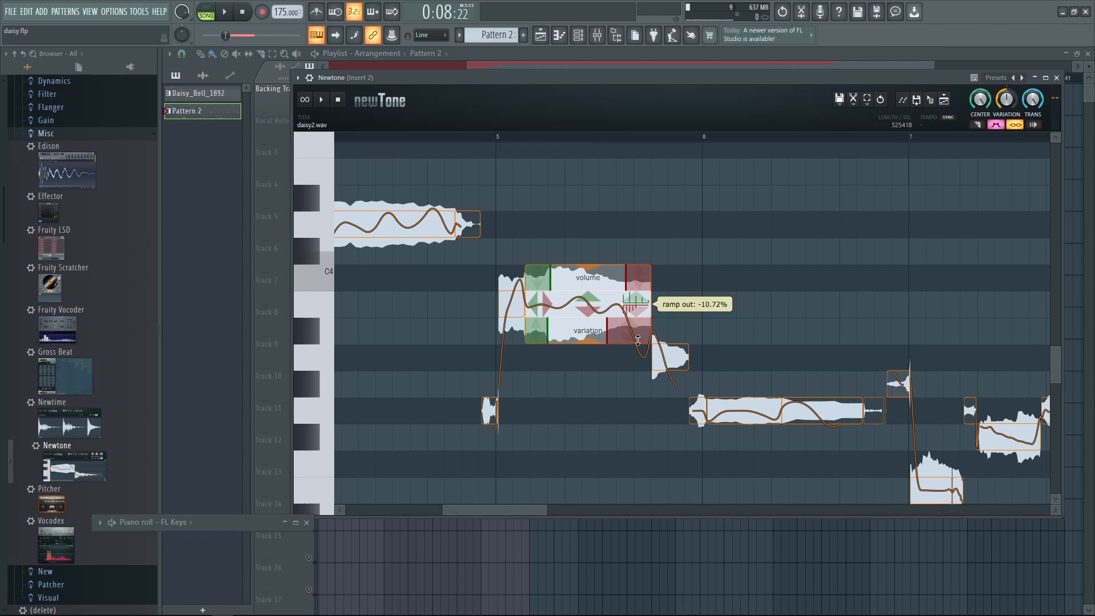
{"action": "key", "text": "space"}
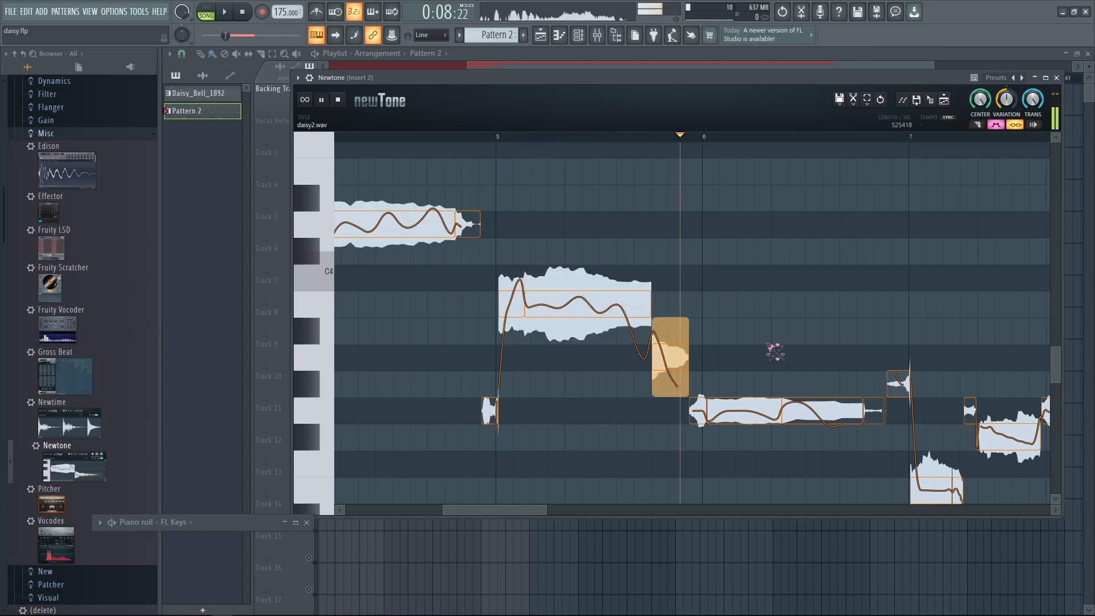
{"action": "key", "text": "space"}
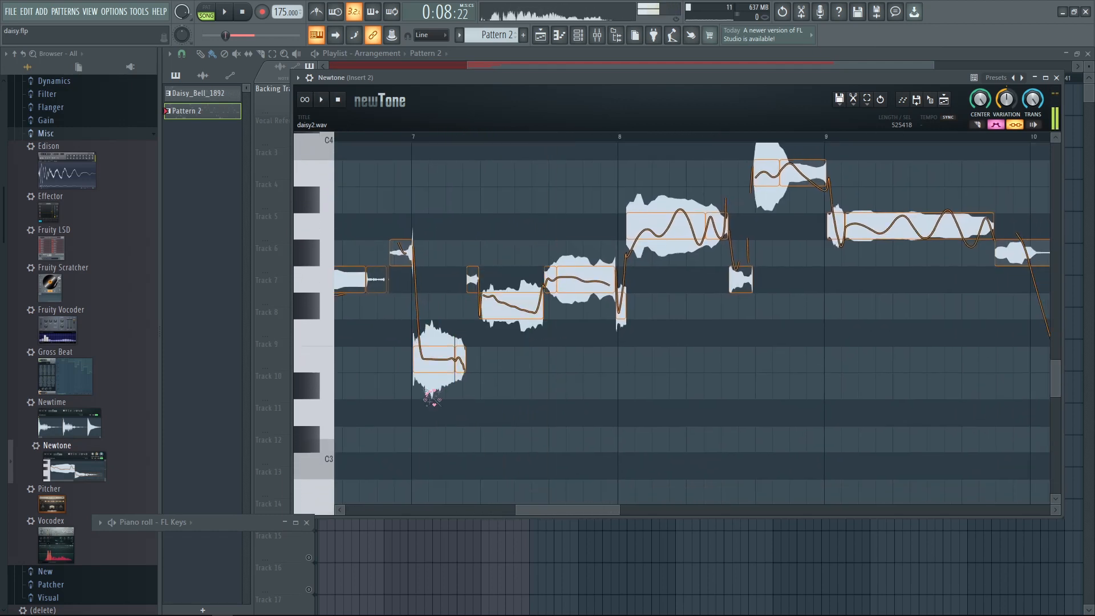
Step: Lower the short note just before bar 7 by 7 semitones to C#-3 and play the transition
{"action": "mouse_move", "coordinate": [424, 377]}
{"action": "left_click_drag", "start_coordinate": [401, 251], "coordinate": [402, 439]}
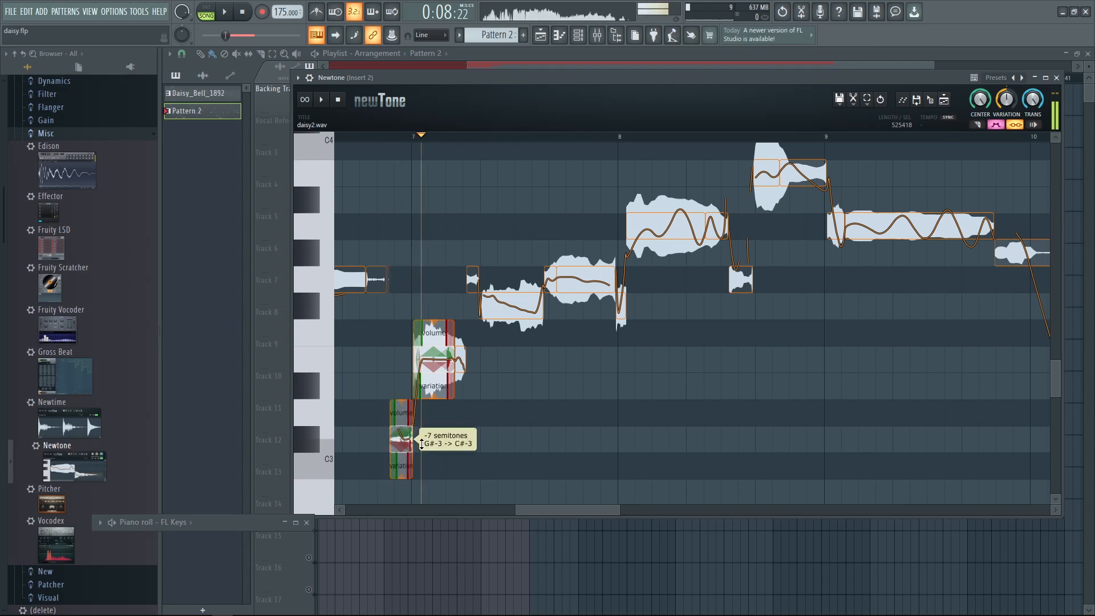
{"action": "key", "text": "space"}
{"action": "key", "text": "space"}
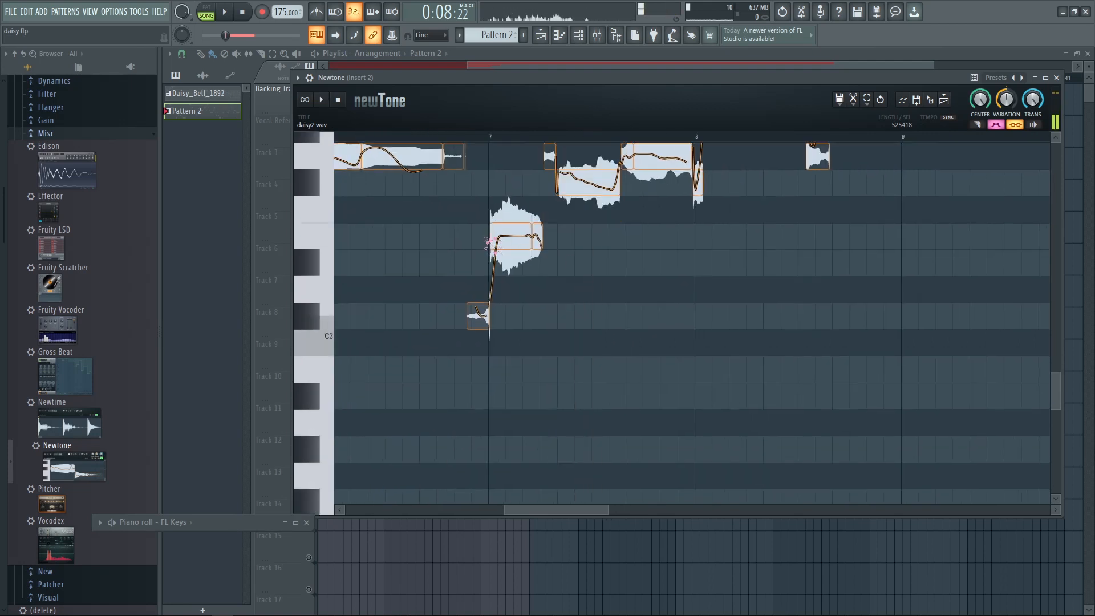
Step: Set the bar 7 note's ramp in to -42.88% and play the vocal from there
{"action": "mouse_move", "coordinate": [501, 252]}
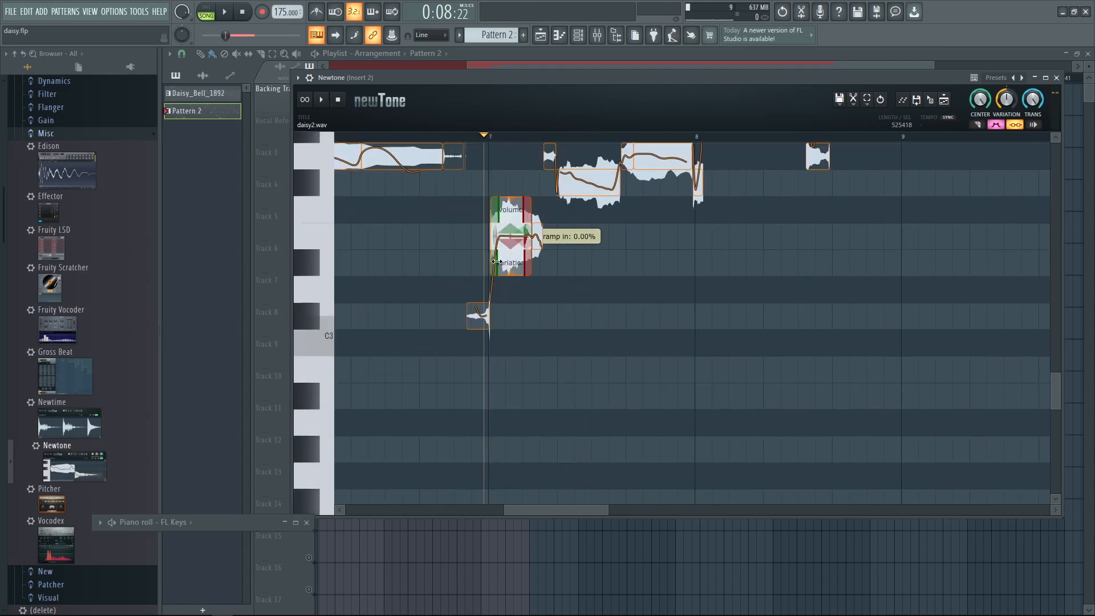
{"action": "left_click_drag", "start_coordinate": [497, 261], "coordinate": [509, 259]}
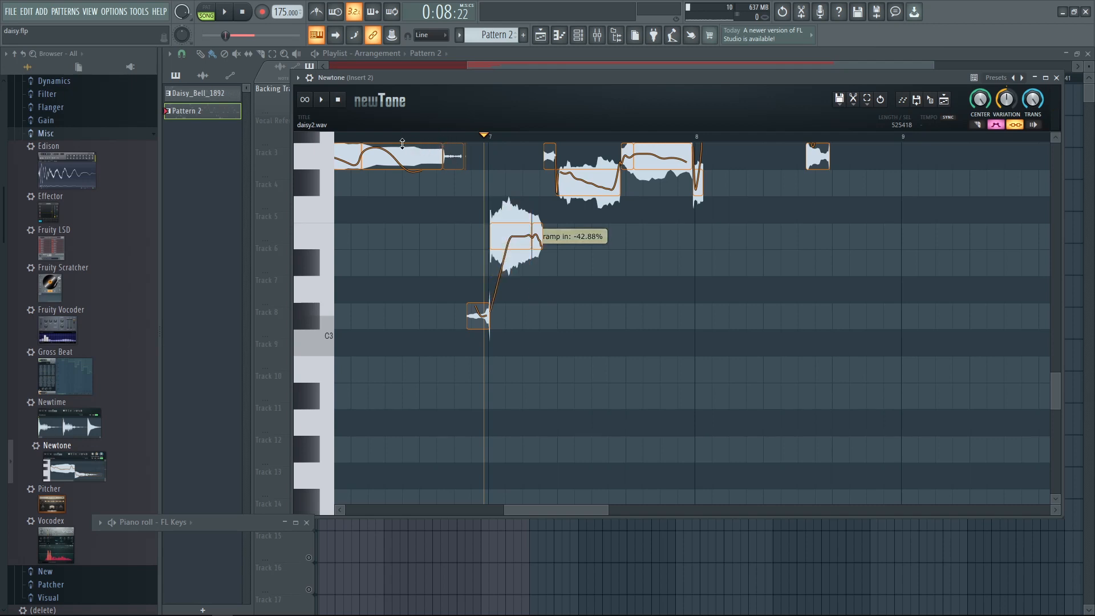
{"action": "scroll", "coordinate": [410, 404], "scroll_direction": "up", "scroll_amount": 1}
{"action": "key", "text": "space"}
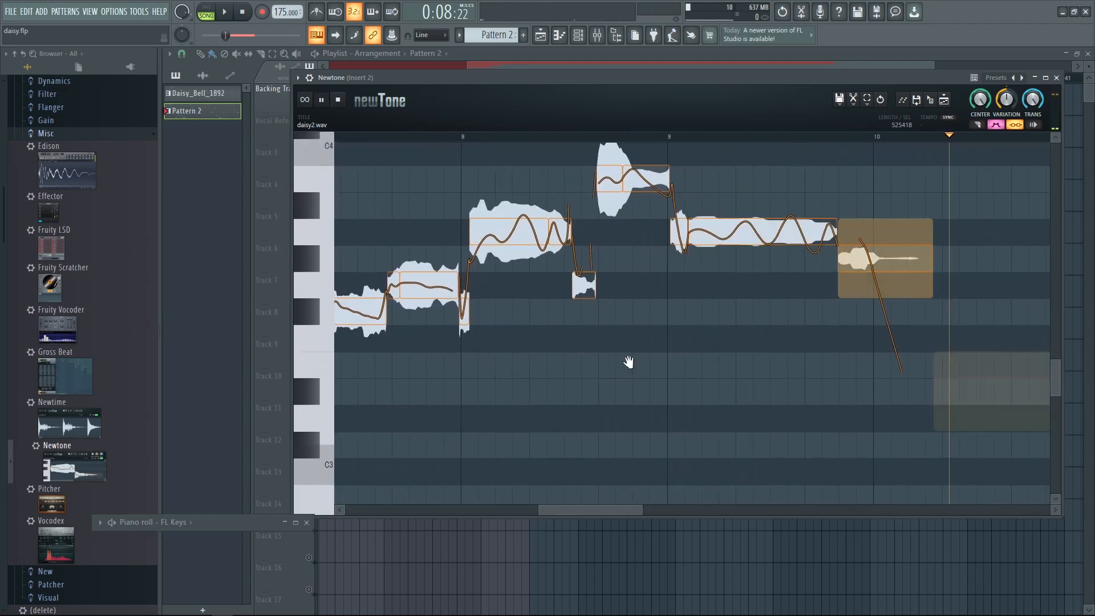
{"action": "left_click_drag", "start_coordinate": [628, 361], "coordinate": [926, 302]}
{"action": "left_click", "coordinate": [503, 136]}
{"action": "key", "text": "space"}
Step: Lower the short note just before bar 7 by another 4 semitones to A-2 and play the vocal
{"action": "scroll", "coordinate": [600, 314], "scroll_direction": "down", "scroll_amount": 2}
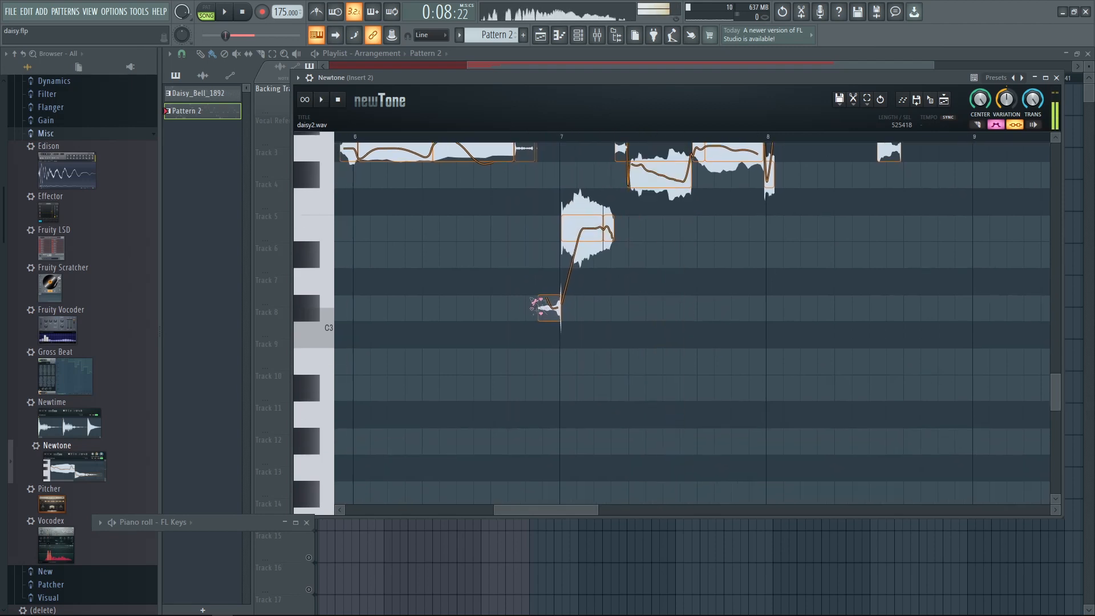
{"action": "left_click_drag", "start_coordinate": [563, 319], "coordinate": [564, 424]}
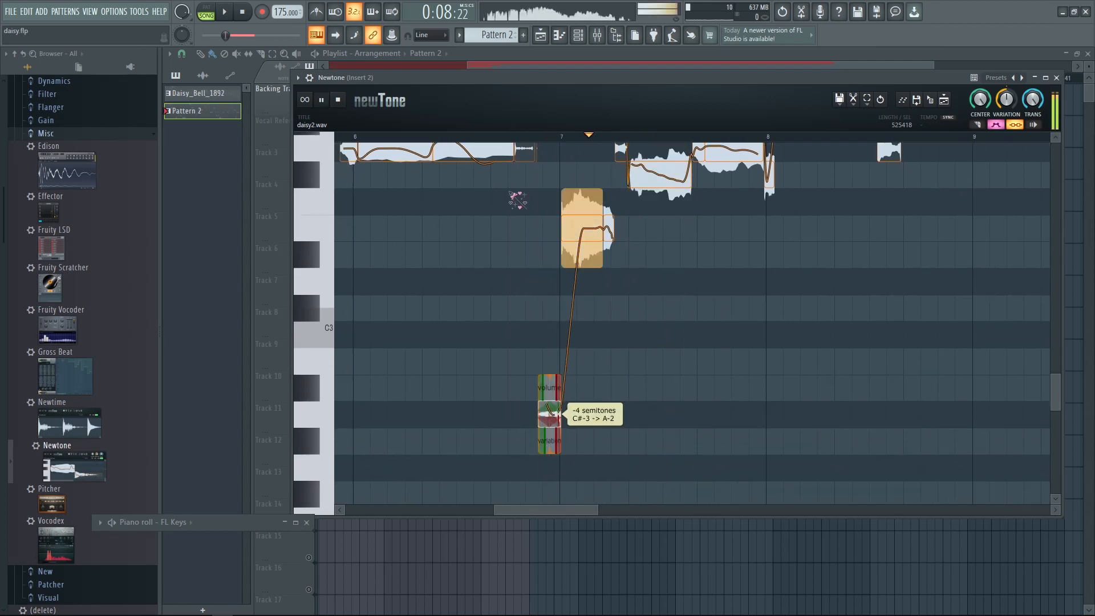
{"action": "key", "text": "space"}
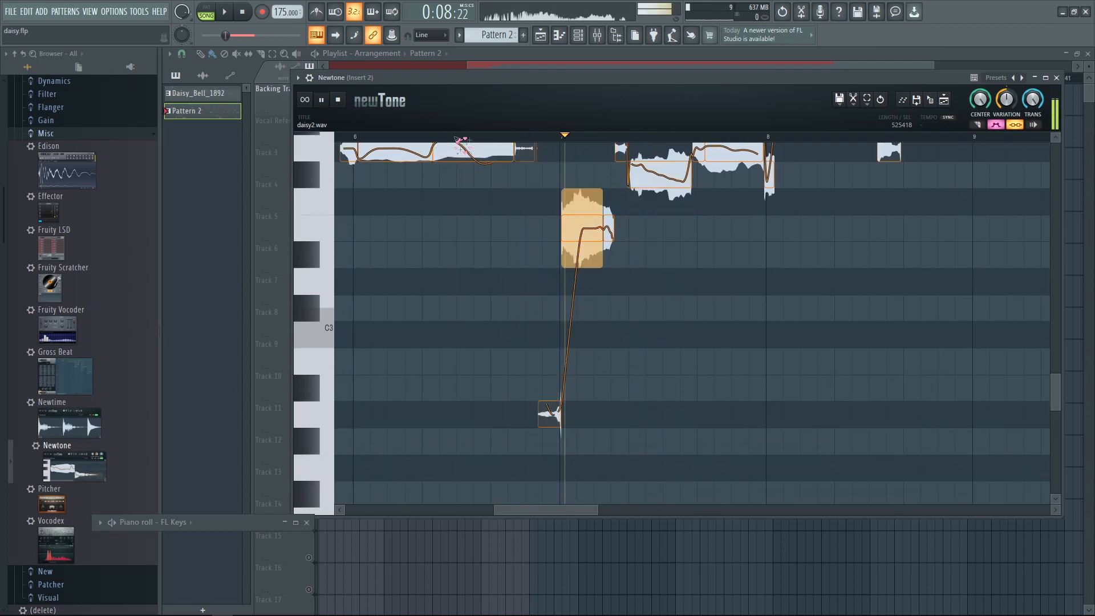
{"action": "scroll", "coordinate": [712, 327], "scroll_direction": "down", "scroll_amount": 1}
{"action": "left_click_drag", "start_coordinate": [713, 327], "coordinate": [619, 402]}
{"action": "scroll", "coordinate": [615, 393], "scroll_direction": "down", "scroll_amount": 3}
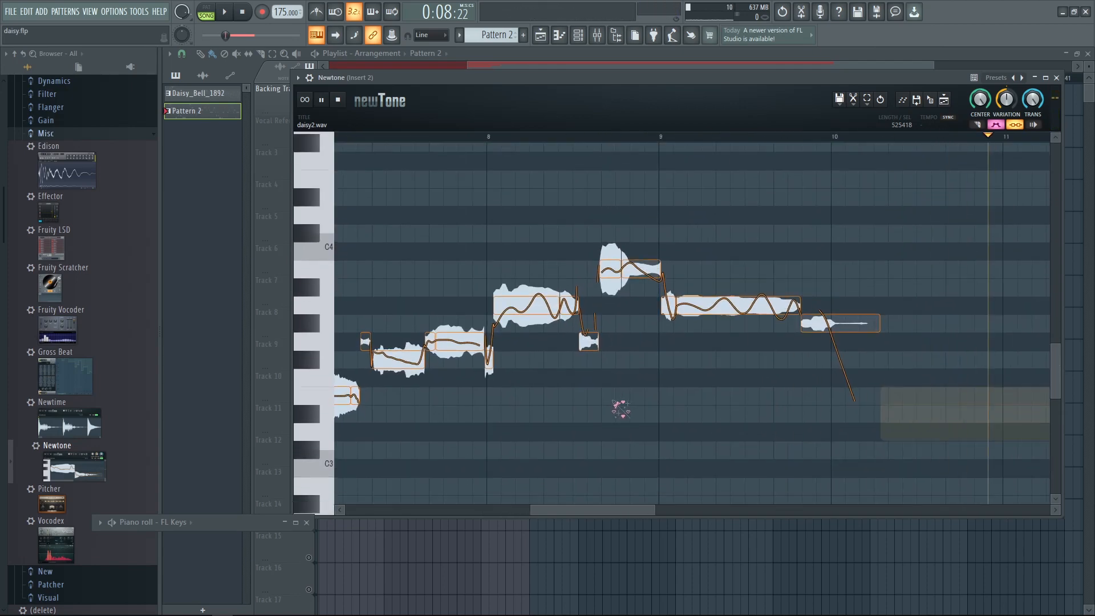
{"action": "scroll", "coordinate": [581, 401], "scroll_direction": "down", "scroll_amount": 2}
{"action": "left_click_drag", "start_coordinate": [522, 416], "coordinate": [881, 350]}
{"action": "left_click_drag", "start_coordinate": [610, 357], "coordinate": [625, 412]}
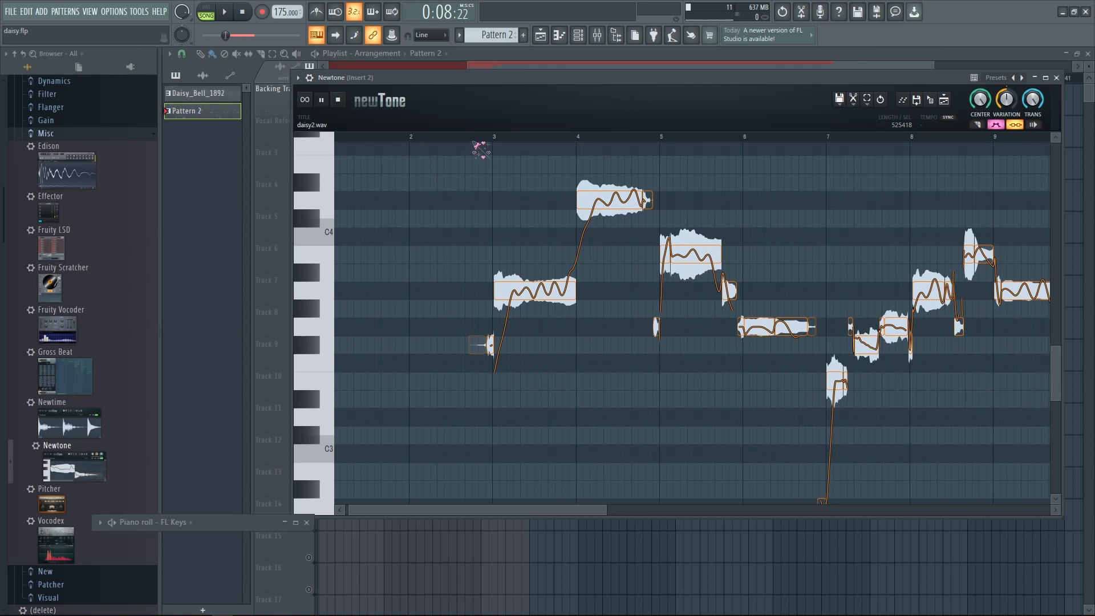
{"action": "left_click_drag", "start_coordinate": [458, 183], "coordinate": [370, 257]}
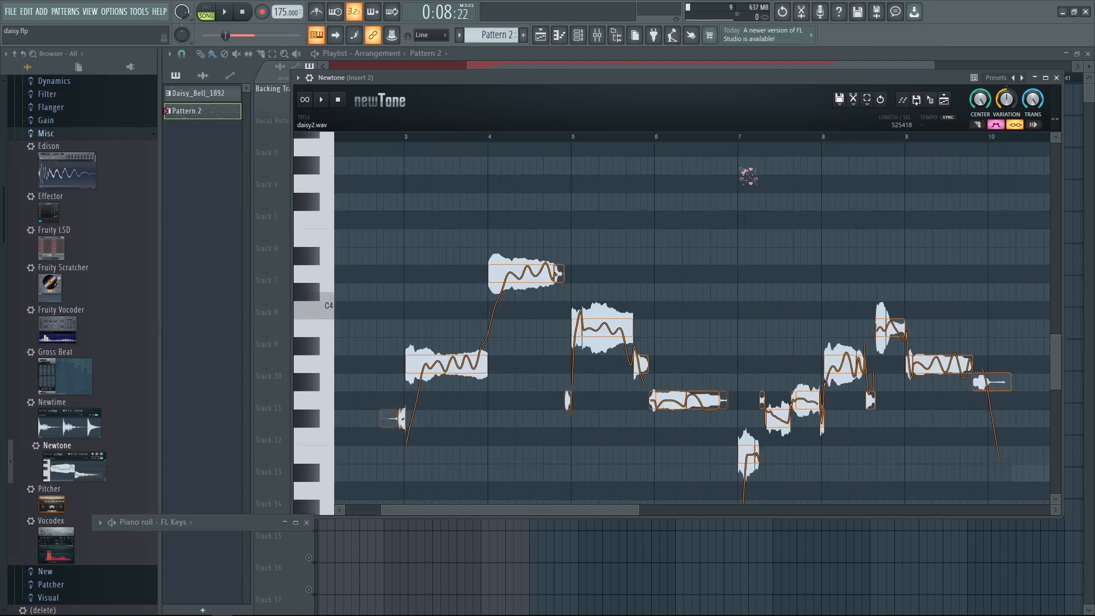
Step: Minimize the Newtone window and play the playlist arrangement
{"action": "left_click", "coordinate": [1035, 77]}
{"action": "left_click", "coordinate": [525, 146]}
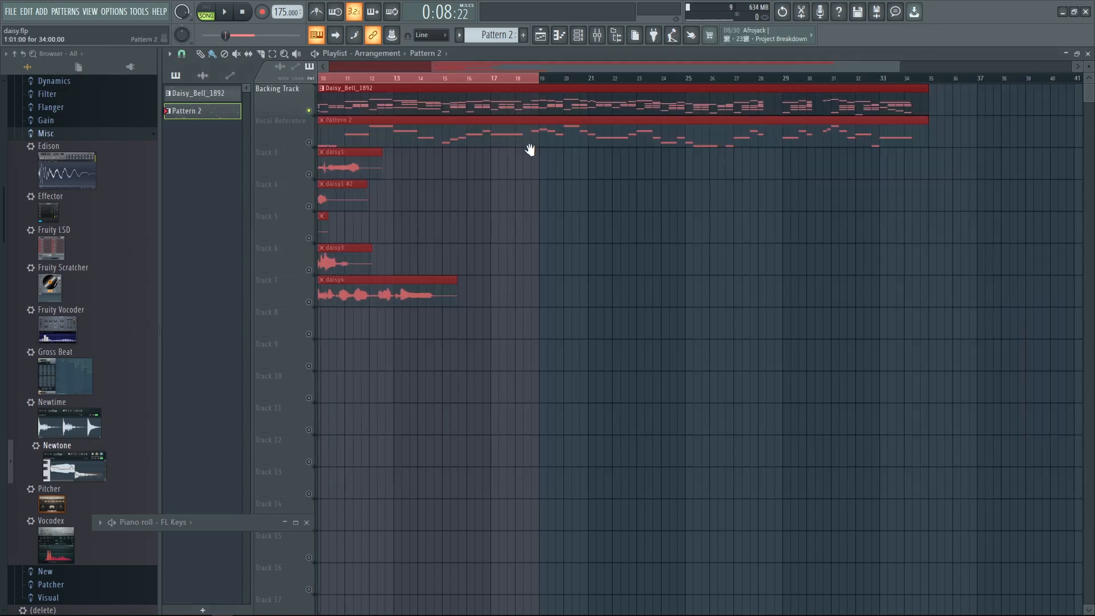
{"action": "key", "text": "space"}
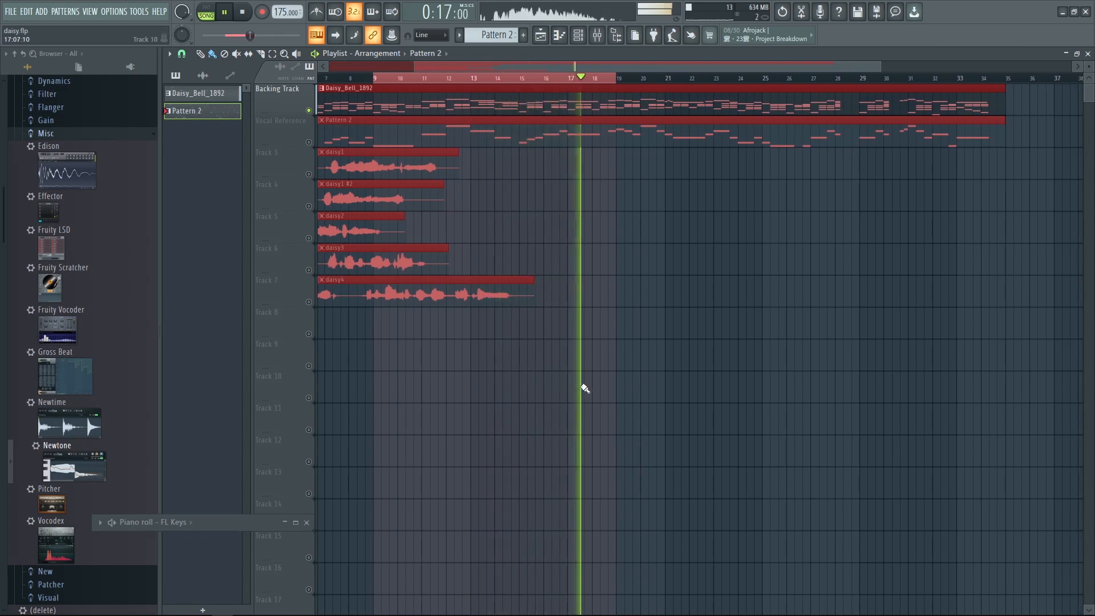
{"action": "key", "text": "space"}
{"action": "scroll", "coordinate": [586, 386], "scroll_direction": "down", "scroll_amount": 3}
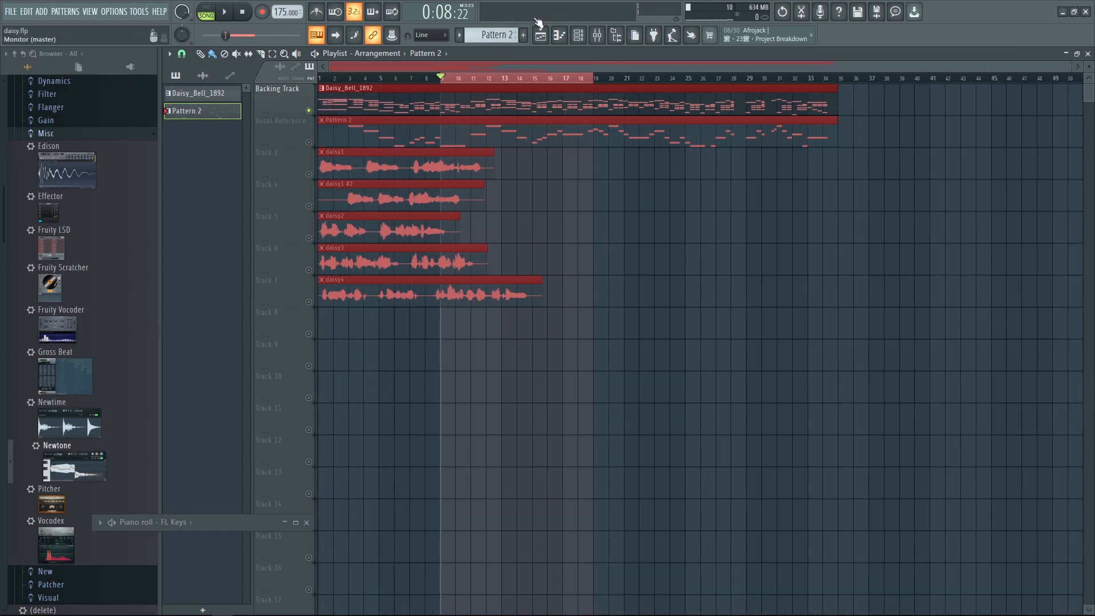
Step: Reopen the second Newtone on mixer Insert 2 and maximize its window
{"action": "left_click", "coordinate": [541, 35]}
{"action": "left_click", "coordinate": [540, 35]}
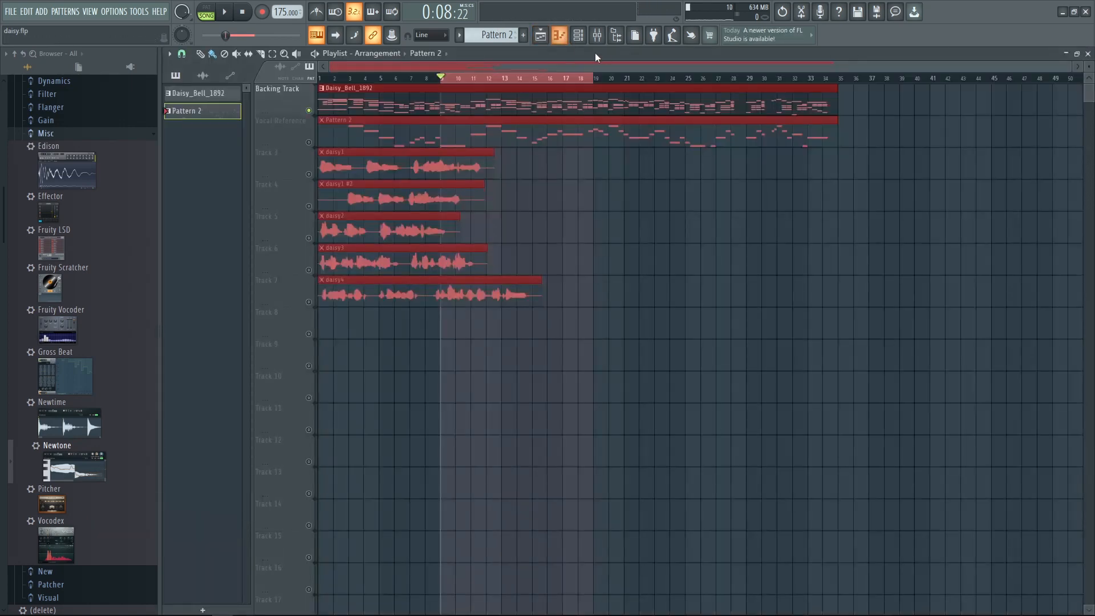
{"action": "left_click", "coordinate": [599, 36]}
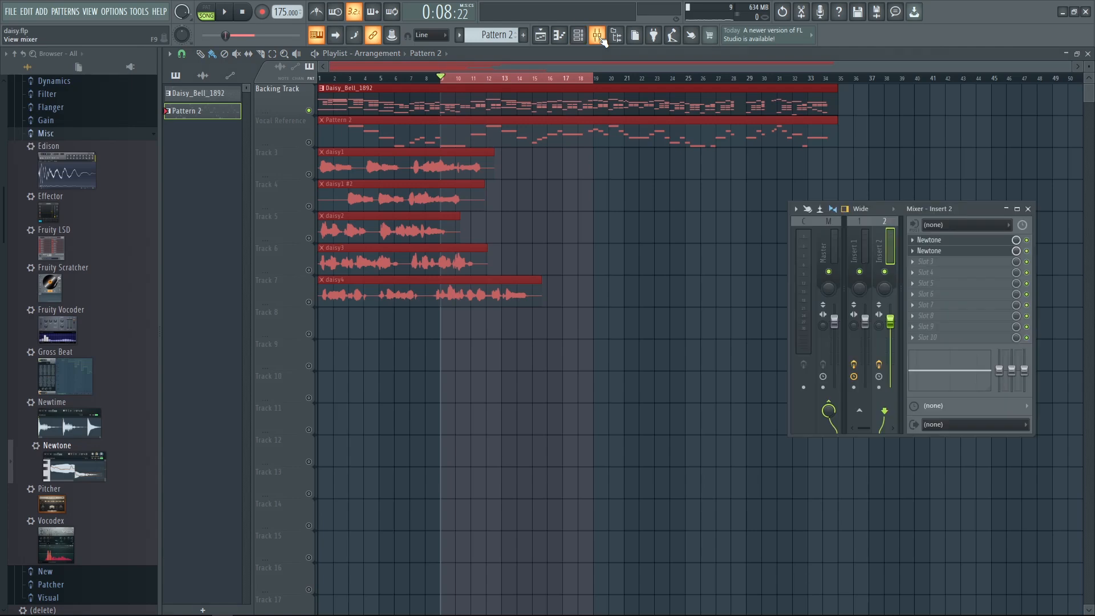
{"action": "left_click", "coordinate": [964, 255]}
{"action": "left_click", "coordinate": [1046, 77]}
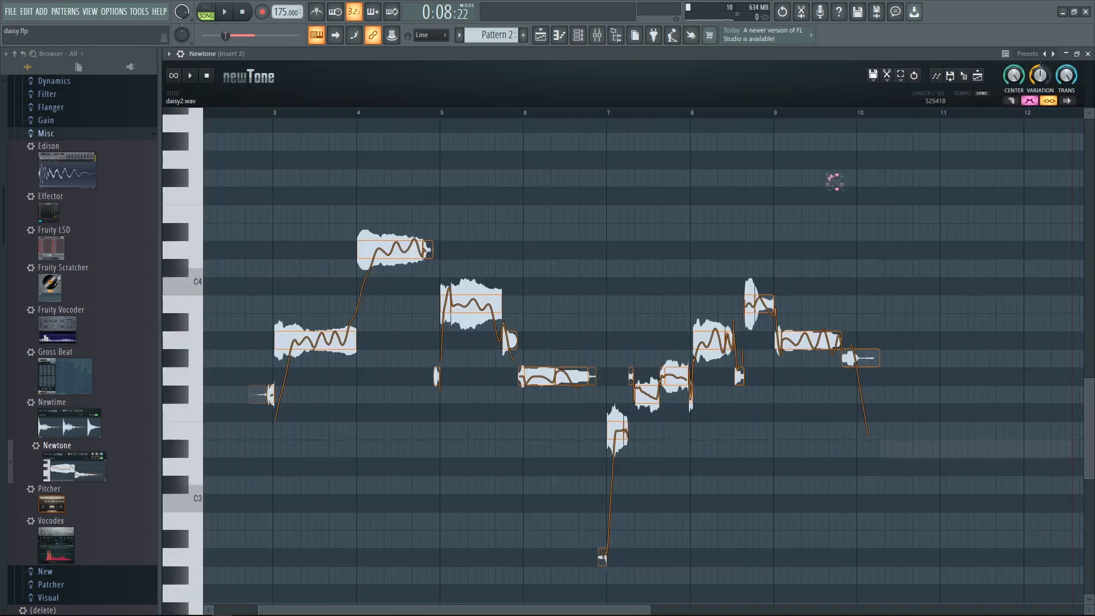
{"action": "scroll", "coordinate": [563, 265], "scroll_direction": "down", "scroll_amount": 3}
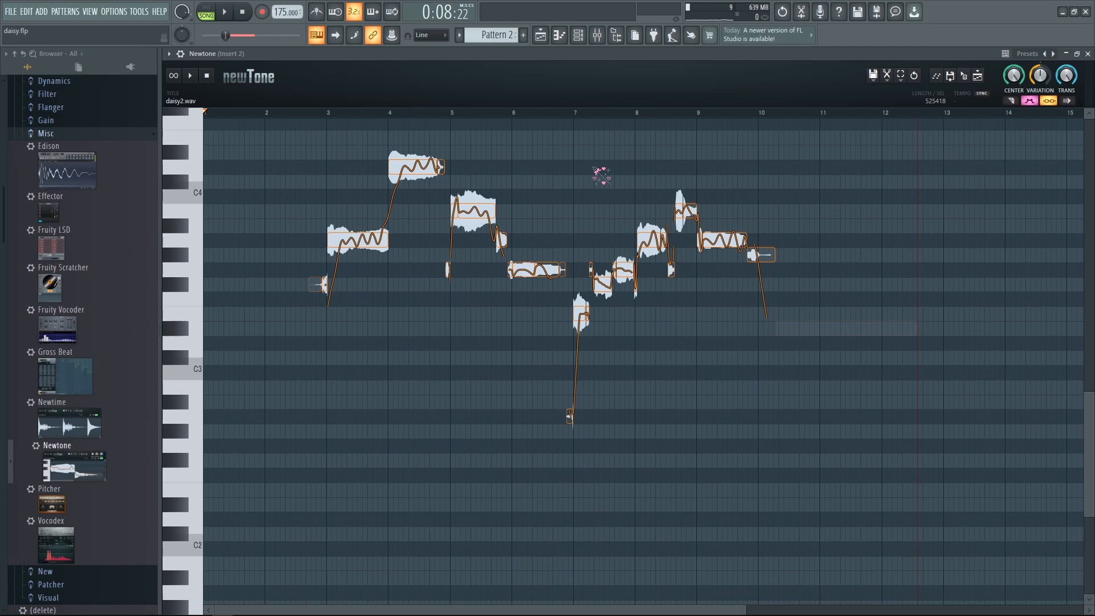
{"action": "scroll", "coordinate": [599, 194], "scroll_direction": "up", "scroll_amount": 2}
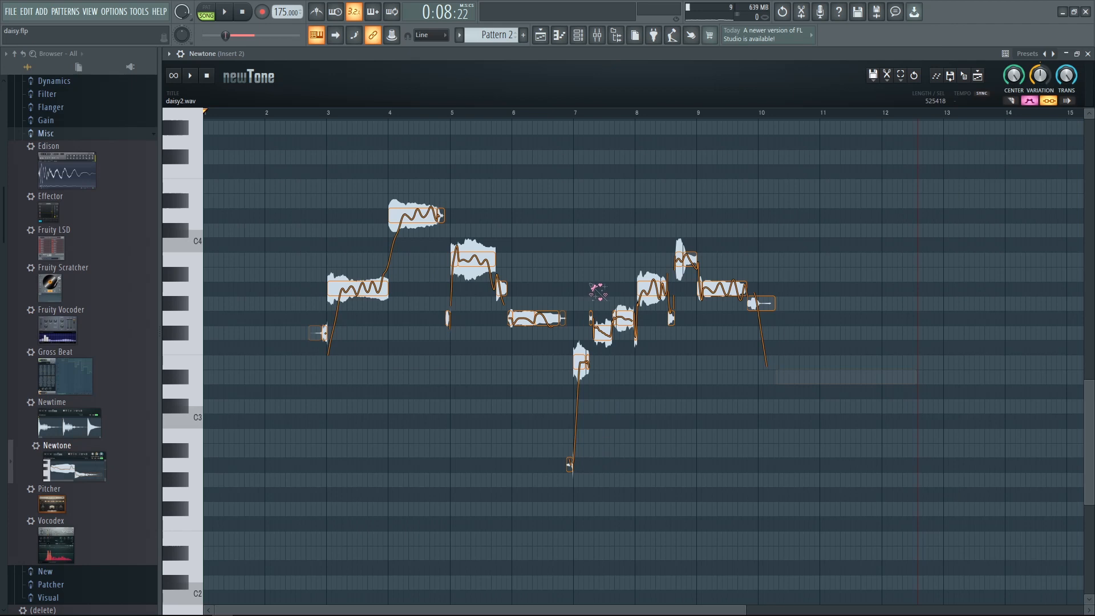
{"action": "scroll", "coordinate": [578, 402], "scroll_direction": "down", "scroll_amount": 1}
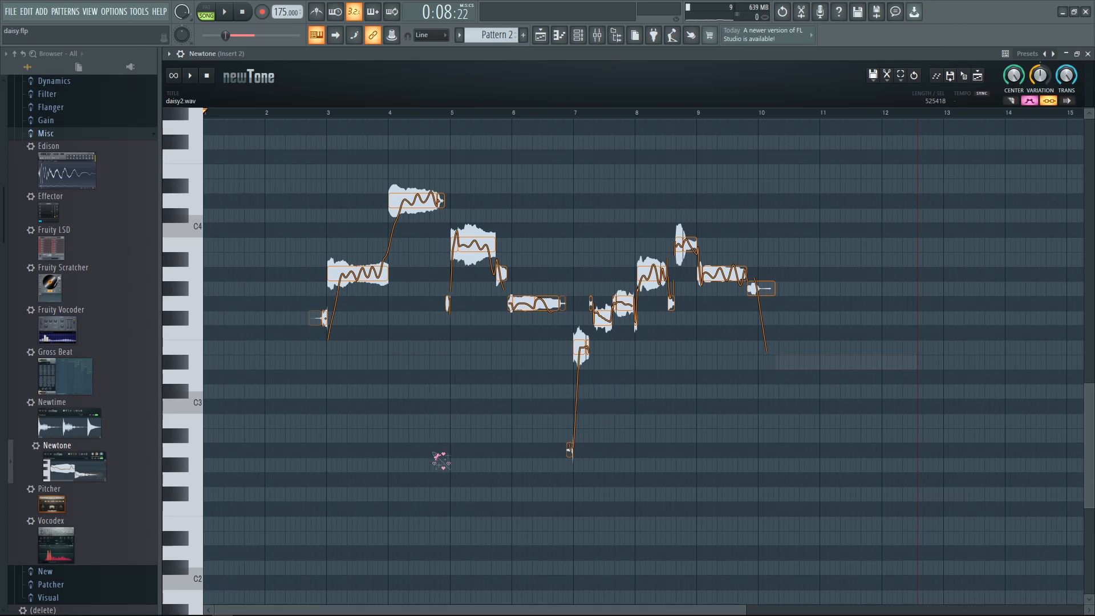
{"action": "scroll", "coordinate": [440, 461], "scroll_direction": "up", "scroll_amount": 2}
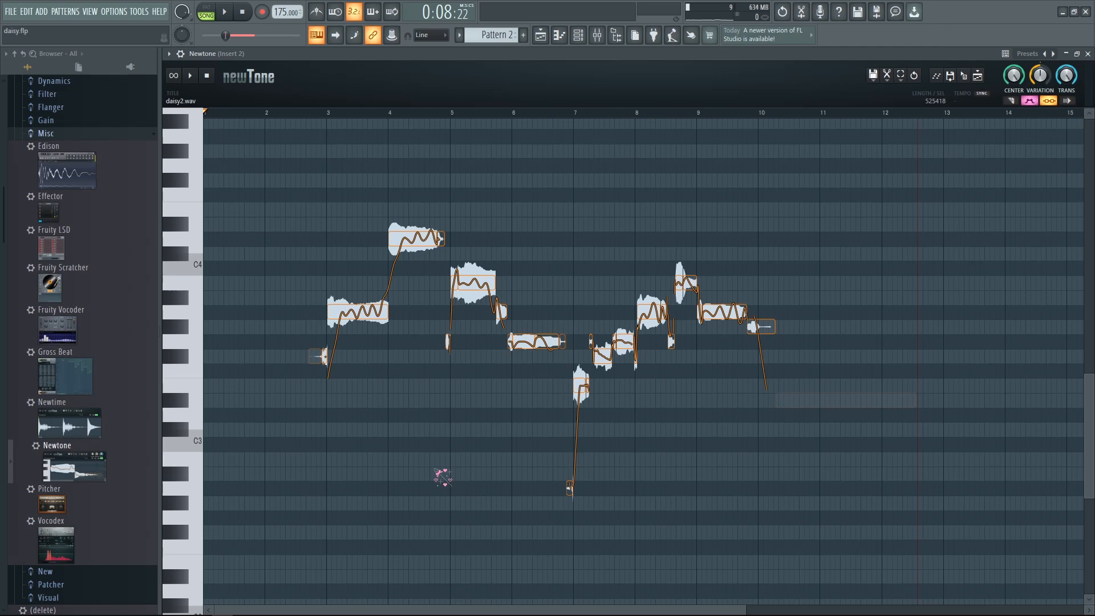
{"action": "scroll", "coordinate": [439, 417], "scroll_direction": "down", "scroll_amount": 1}
{"action": "scroll", "coordinate": [448, 450], "scroll_direction": "up", "scroll_amount": 3}
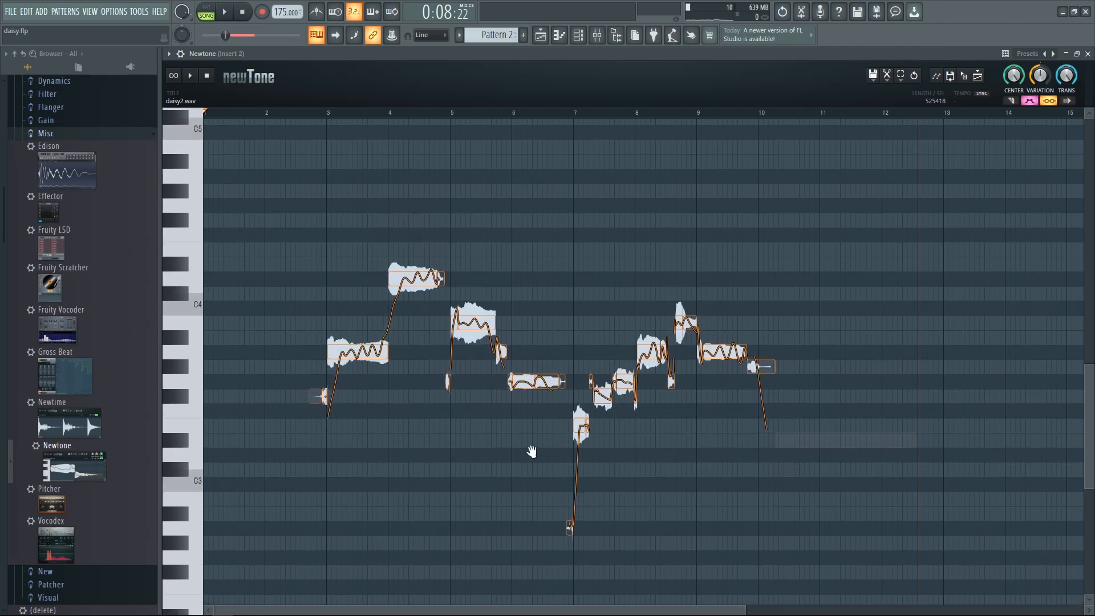
{"action": "scroll", "coordinate": [531, 452], "scroll_direction": "down", "scroll_amount": 1}
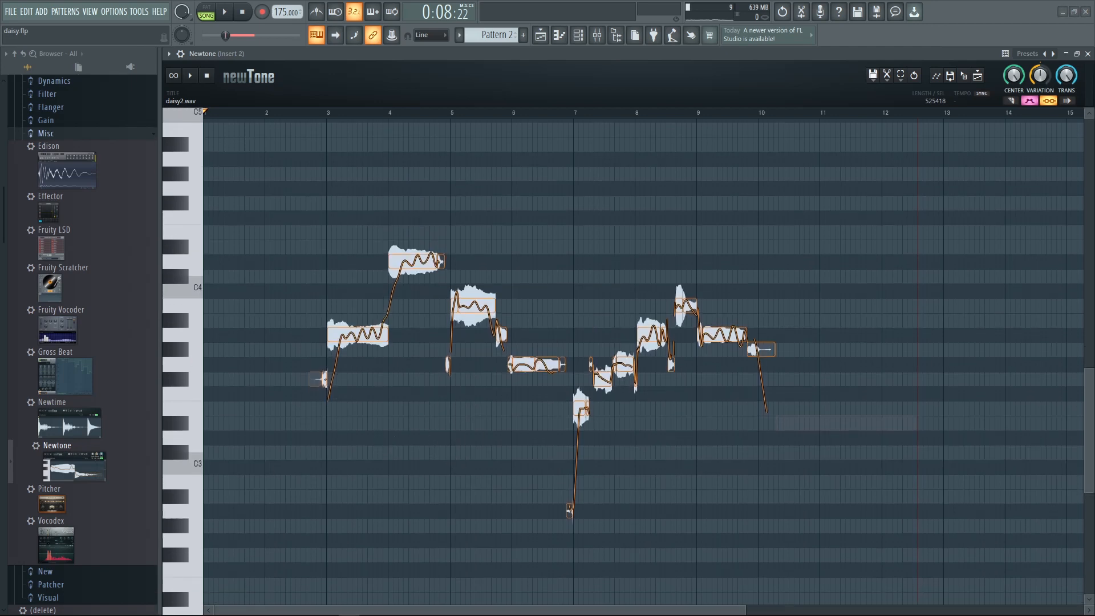
Step: Minimize the Newtone window to return to the playlist arrangement
{"action": "left_click", "coordinate": [1066, 54]}
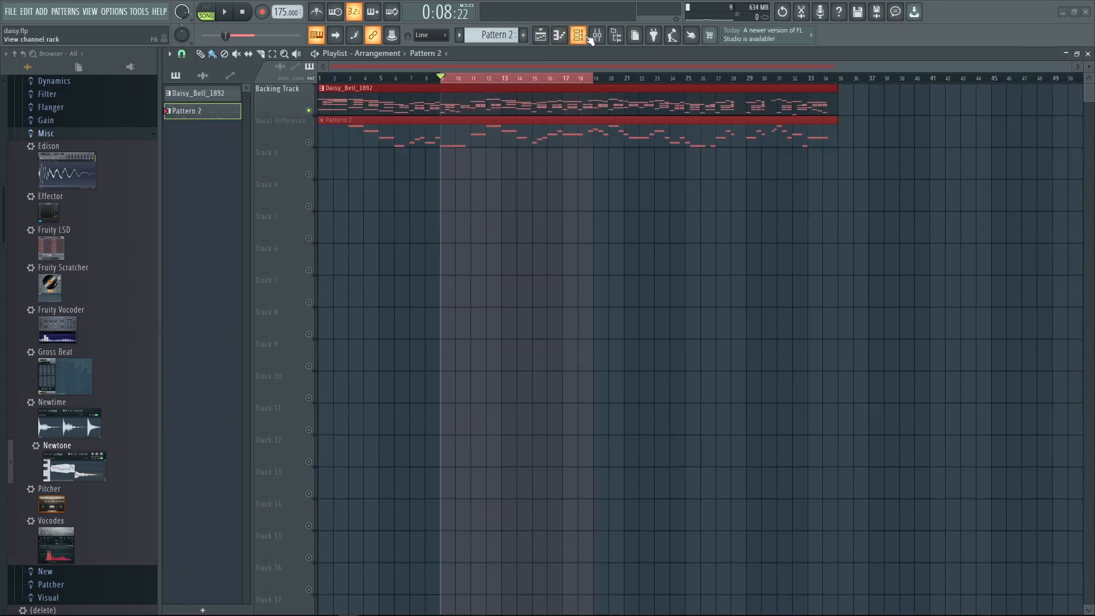
{"action": "left_click", "coordinate": [596, 34]}
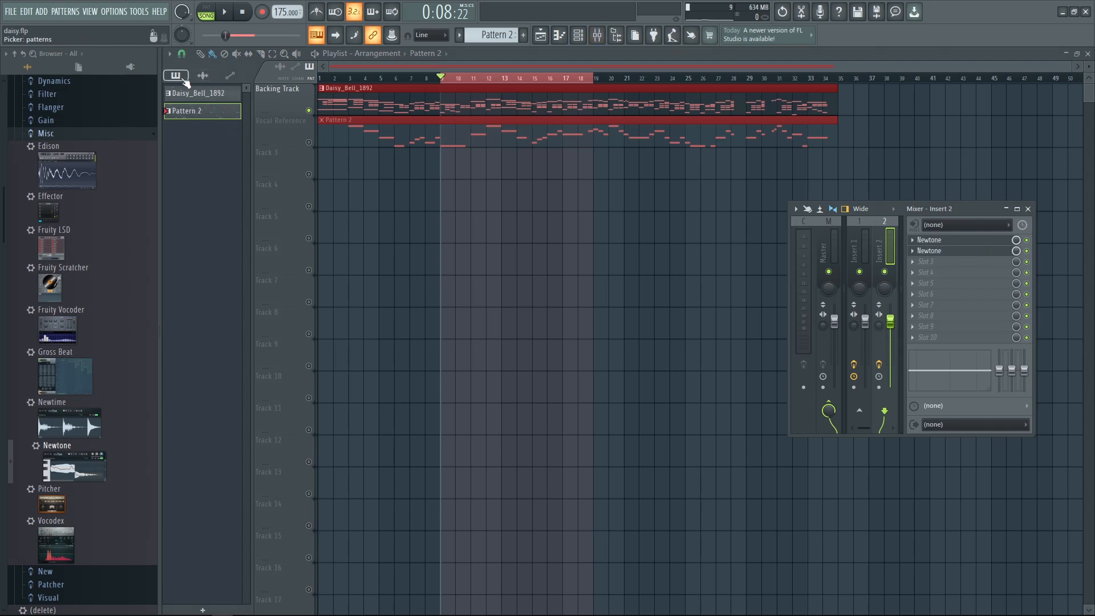
{"action": "key", "text": "F9"}
Step: Place the daisy1 #2 audio clip at the start of Track 3 and clear the playlist time selection
{"action": "left_click", "coordinate": [202, 75]}
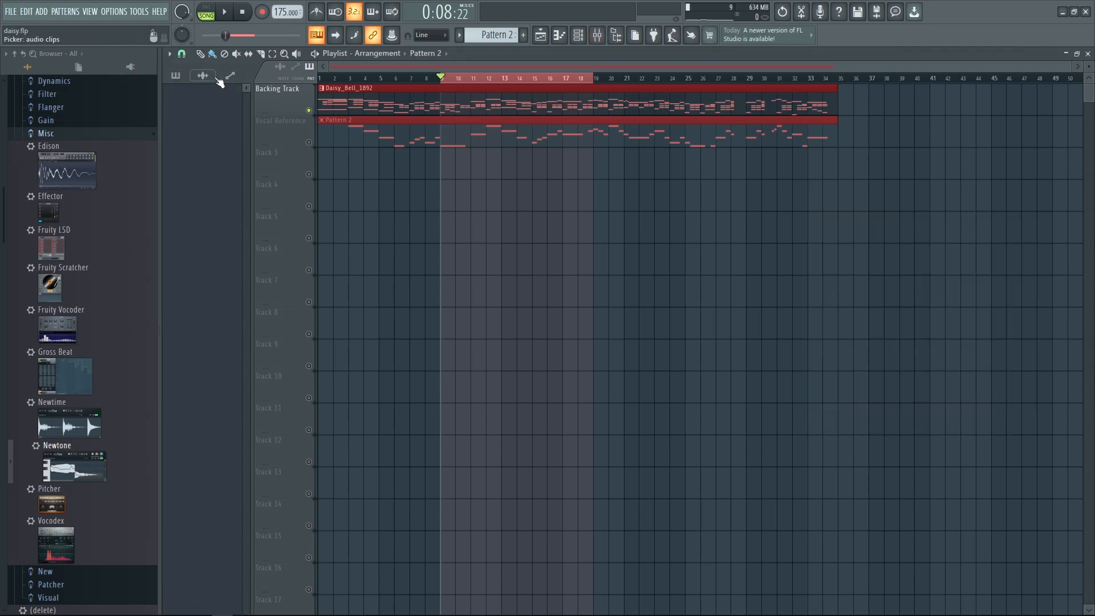
{"action": "left_click", "coordinate": [189, 164]}
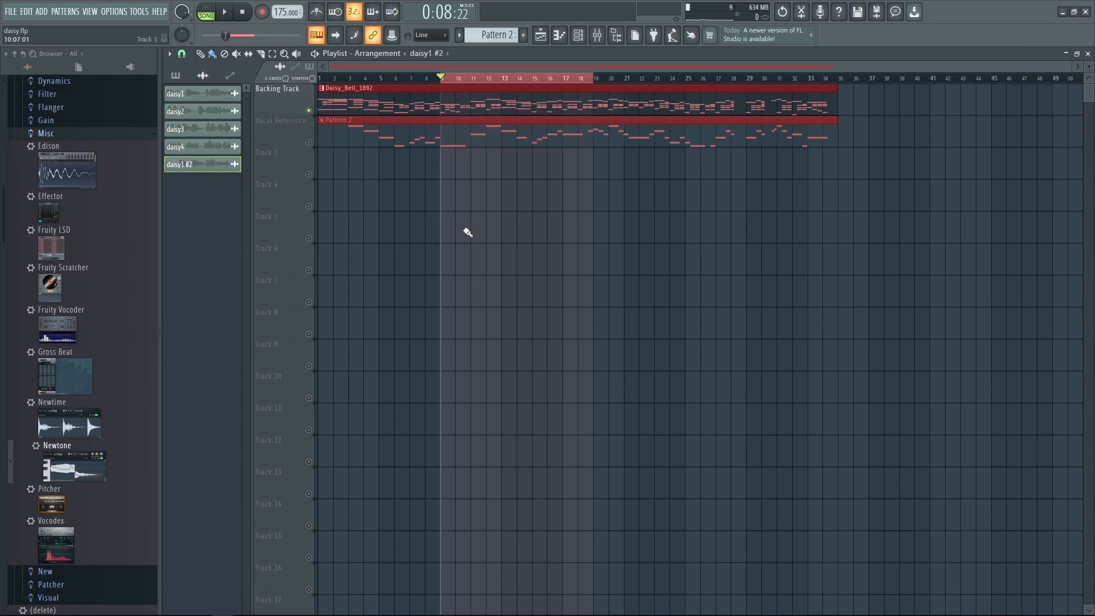
{"action": "left_click_drag", "start_coordinate": [379, 186], "coordinate": [329, 141]}
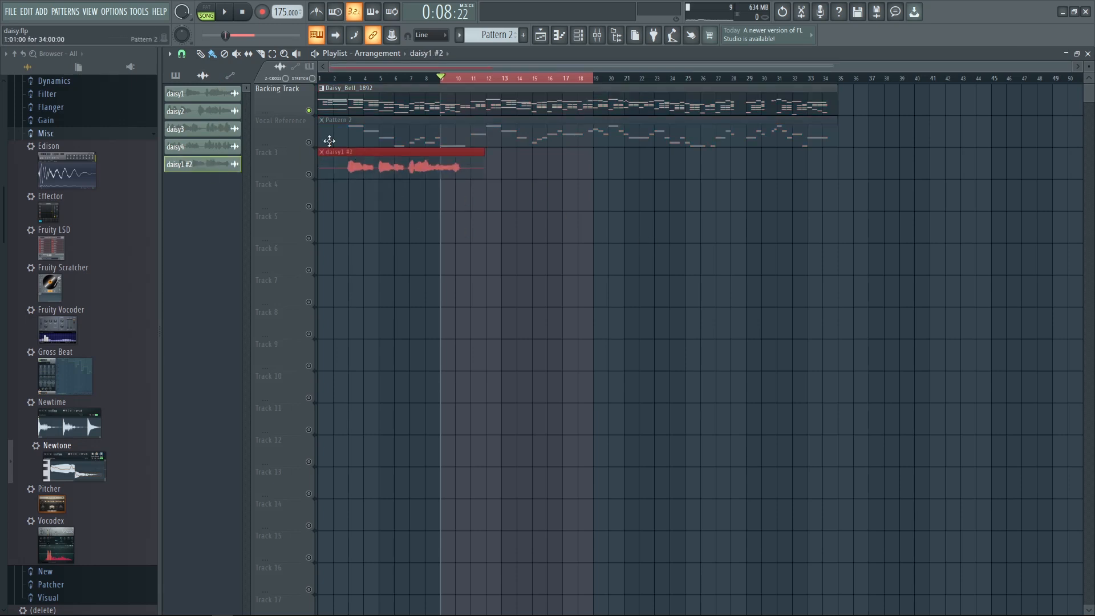
{"action": "left_click", "coordinate": [438, 78]}
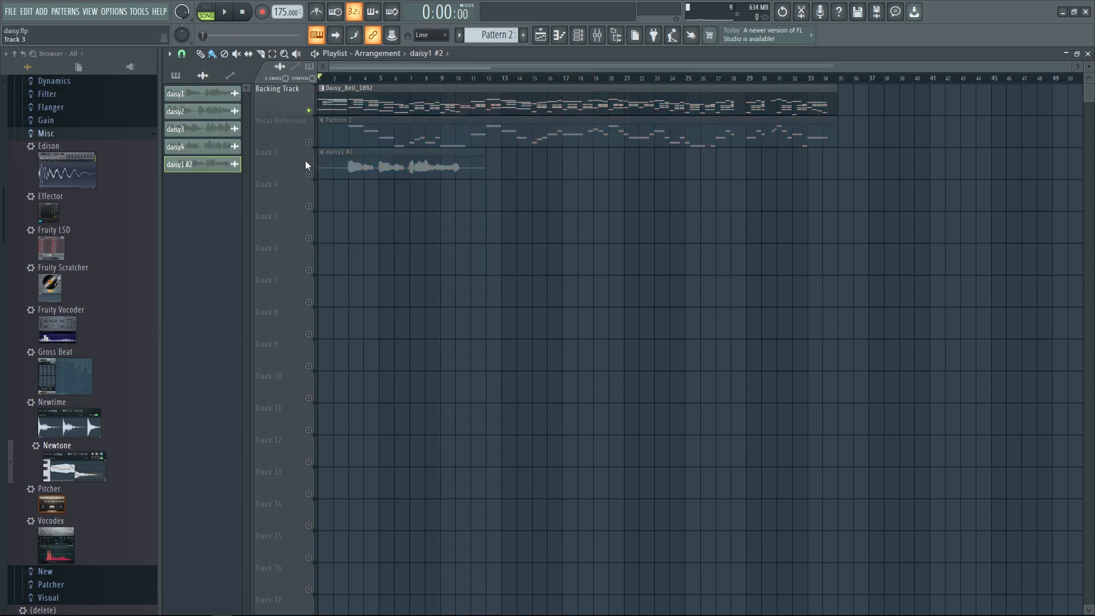
Step: Unmute Track 3 and play the arrangement with the daisy1 #2 vocal and the backing track
{"action": "left_click", "coordinate": [310, 175]}
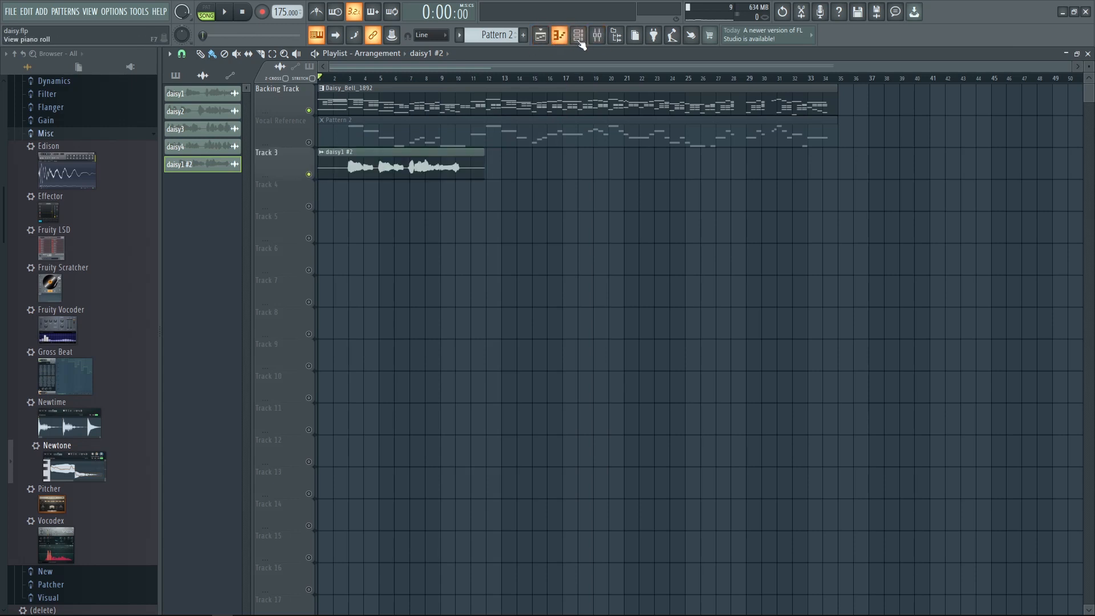
{"action": "left_click", "coordinate": [597, 35]}
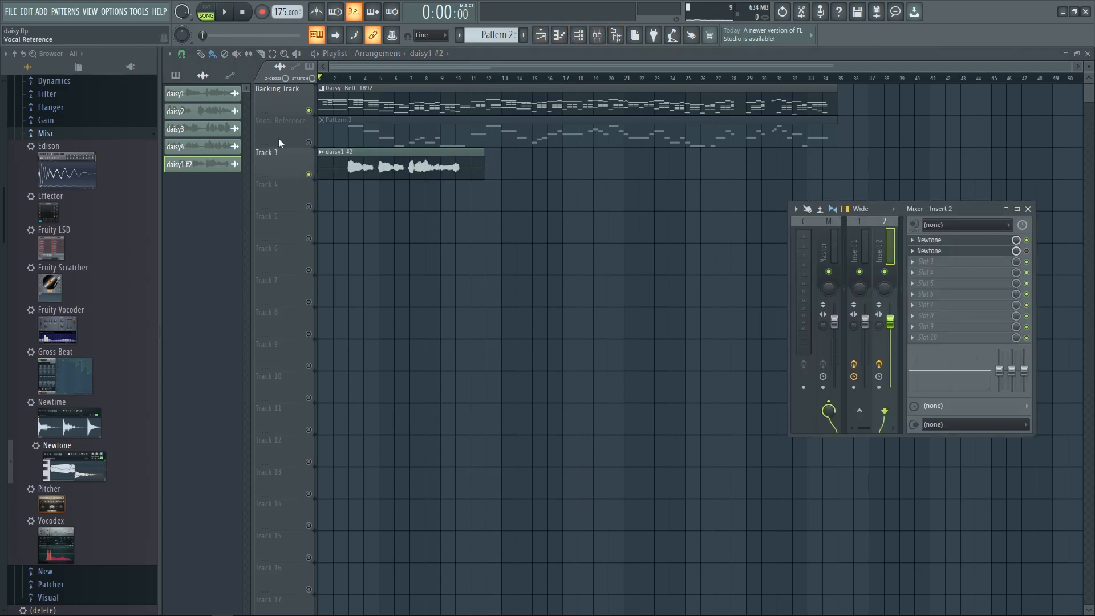
{"action": "key", "text": "F9"}
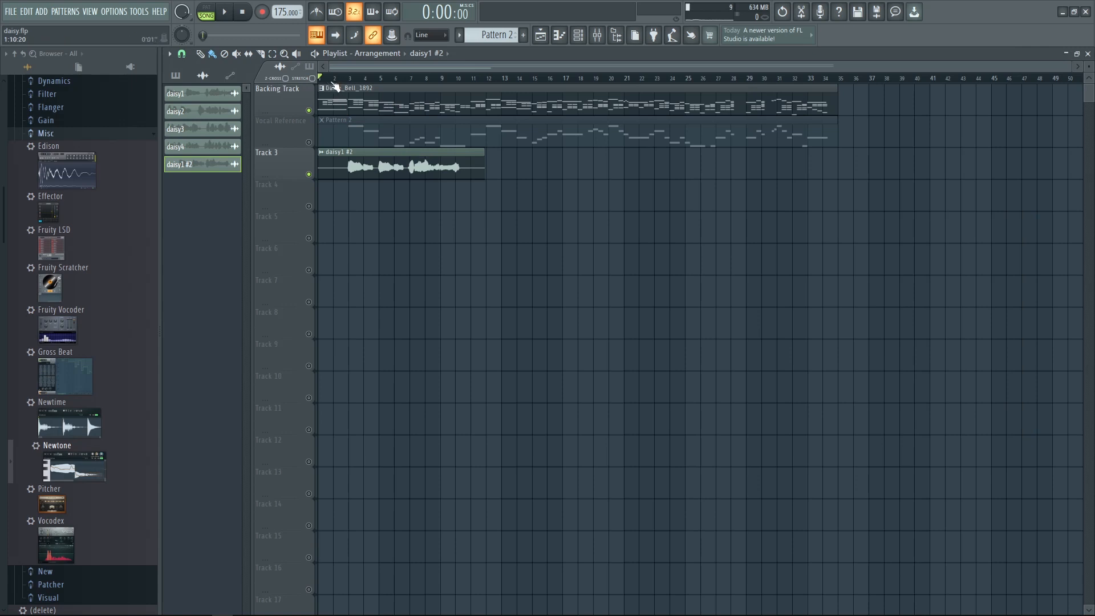
{"action": "key", "text": "space"}
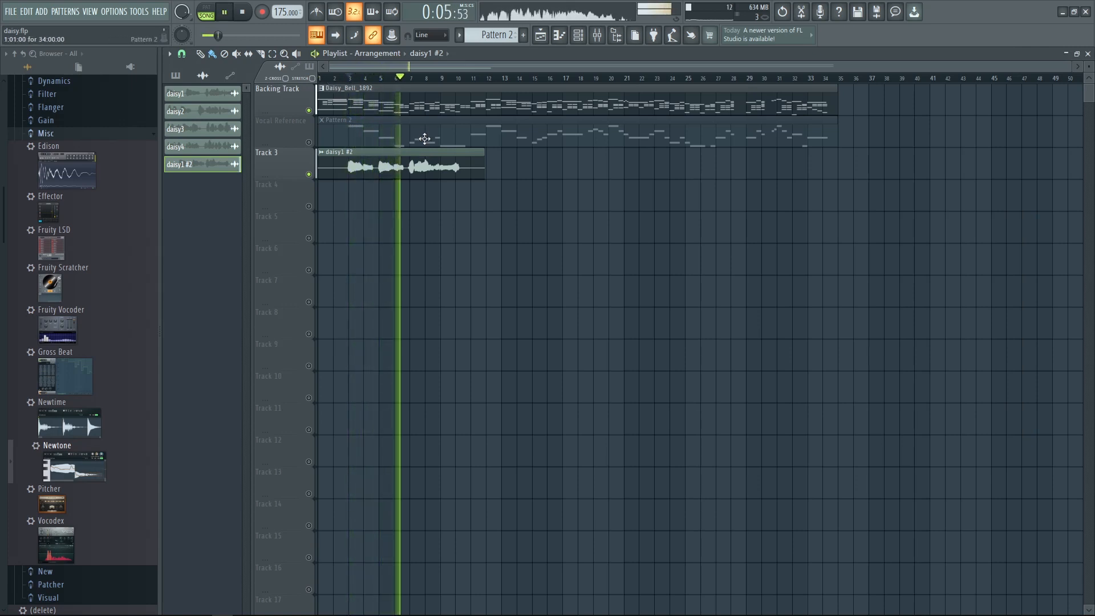
{"action": "key", "text": "space"}
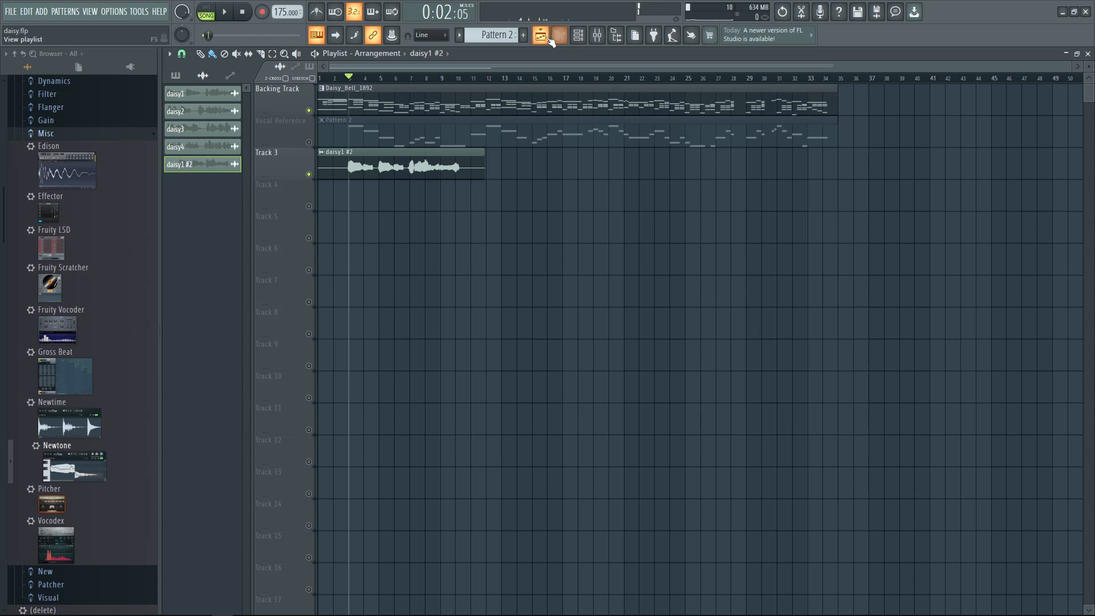
Step: Reopen the second Newtone on mixer Insert 2 and reposition its window so the playlist is visible behind it
{"action": "left_click", "coordinate": [597, 37]}
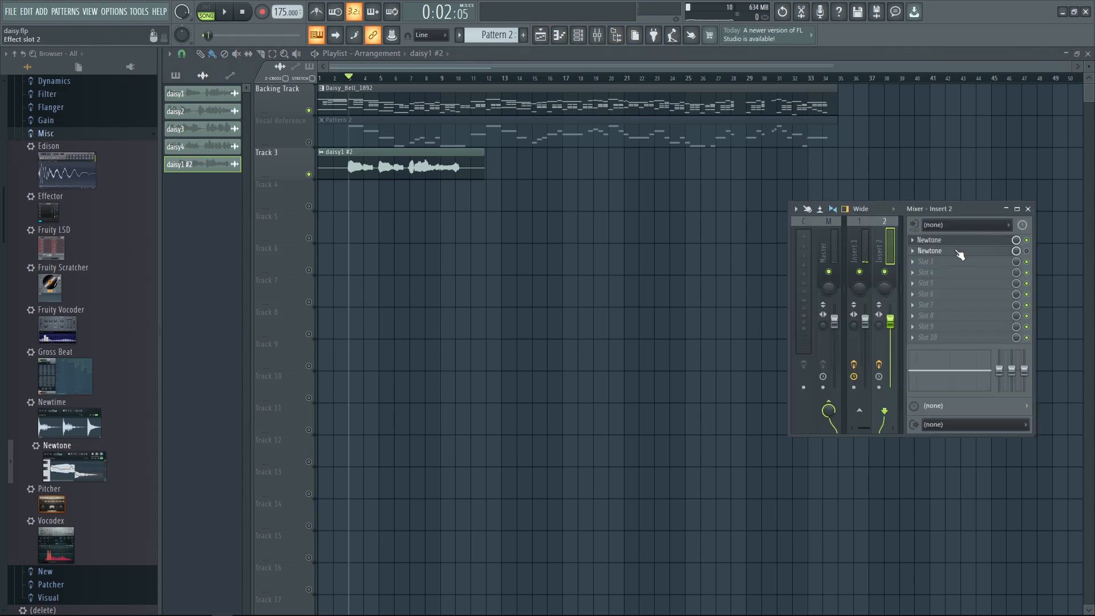
{"action": "left_click", "coordinate": [957, 252]}
{"action": "left_click", "coordinate": [957, 251]}
{"action": "left_click", "coordinate": [957, 251]}
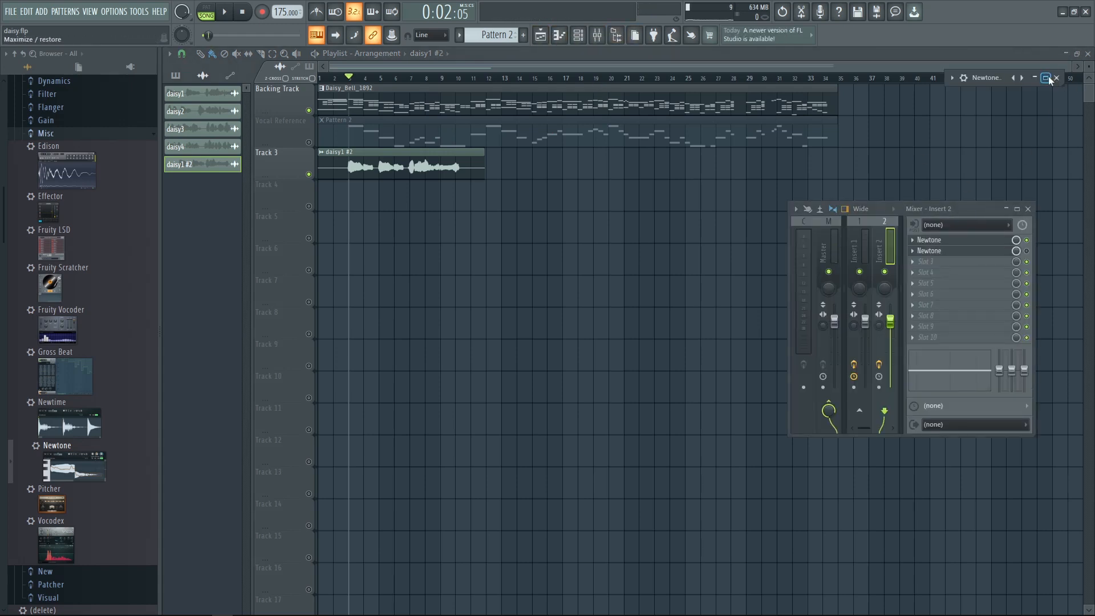
{"action": "left_click", "coordinate": [1045, 78]}
{"action": "left_click_drag", "start_coordinate": [873, 84], "coordinate": [647, 144]}
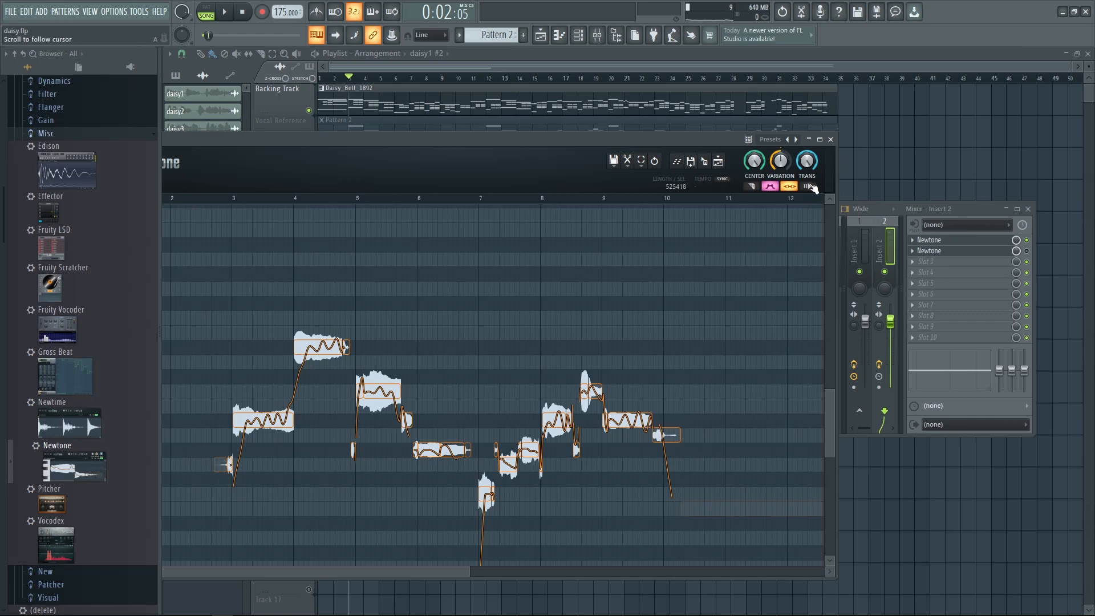
Step: Turn off the advanced pitch and advanced vibrato editing modes for the daisy2 vocal in Newtone
{"action": "left_click", "coordinate": [777, 198]}
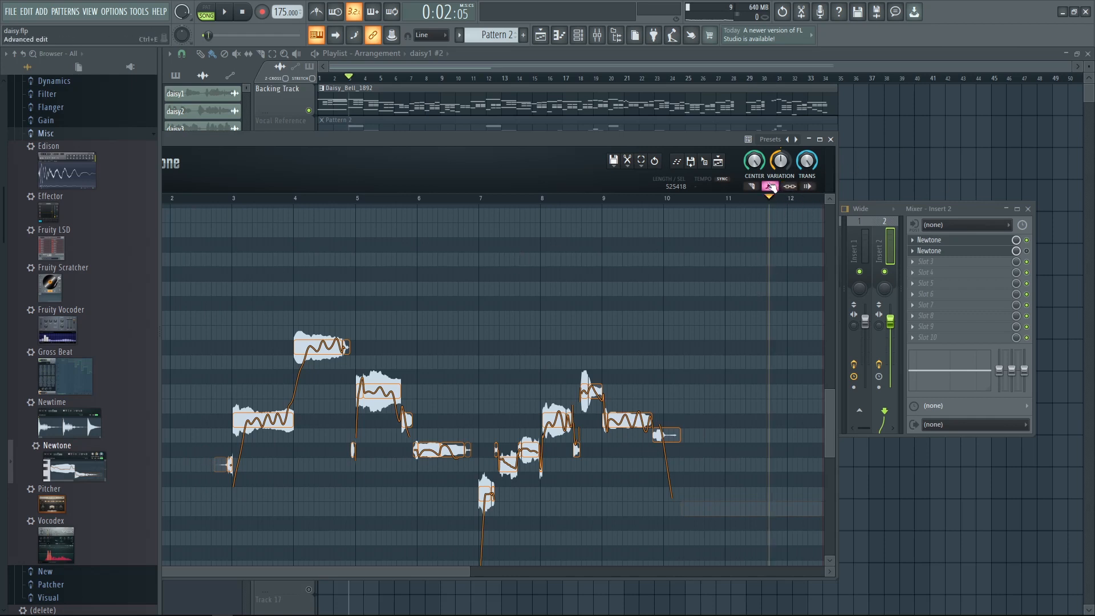
{"action": "scroll", "coordinate": [483, 284], "scroll_direction": "down", "scroll_amount": 2}
{"action": "left_click", "coordinate": [225, 199]}
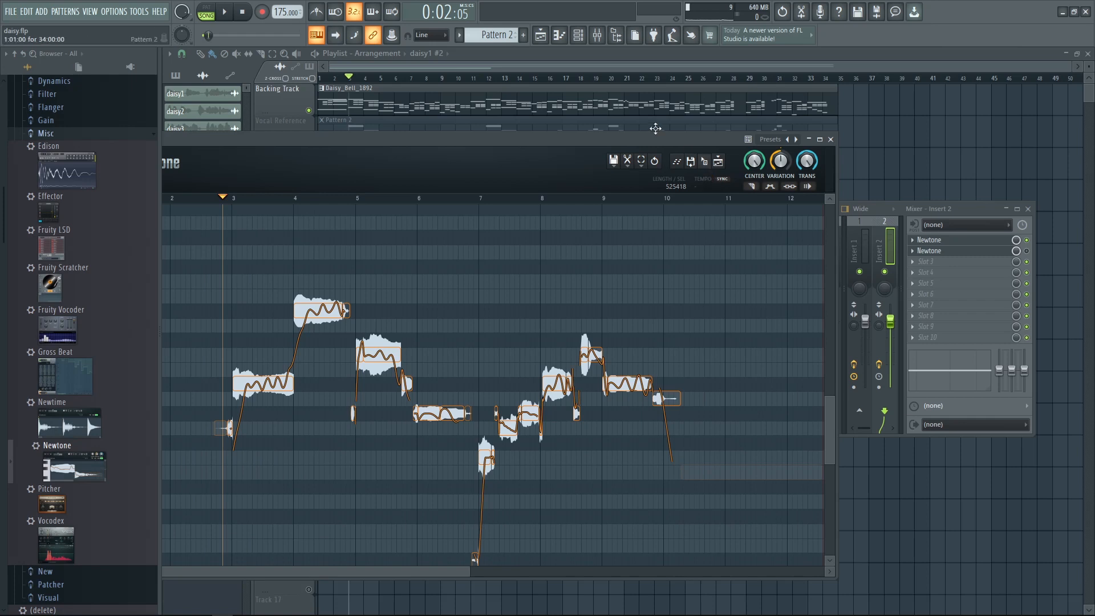
Step: Bring the edited daisy2 vocal from Newtone into the playlist, place its clip on Track 3 at bar 9, and unmute Track 4
{"action": "left_click_drag", "start_coordinate": [656, 129], "coordinate": [415, 209]}
{"action": "left_click_drag", "start_coordinate": [467, 253], "coordinate": [590, 240]}
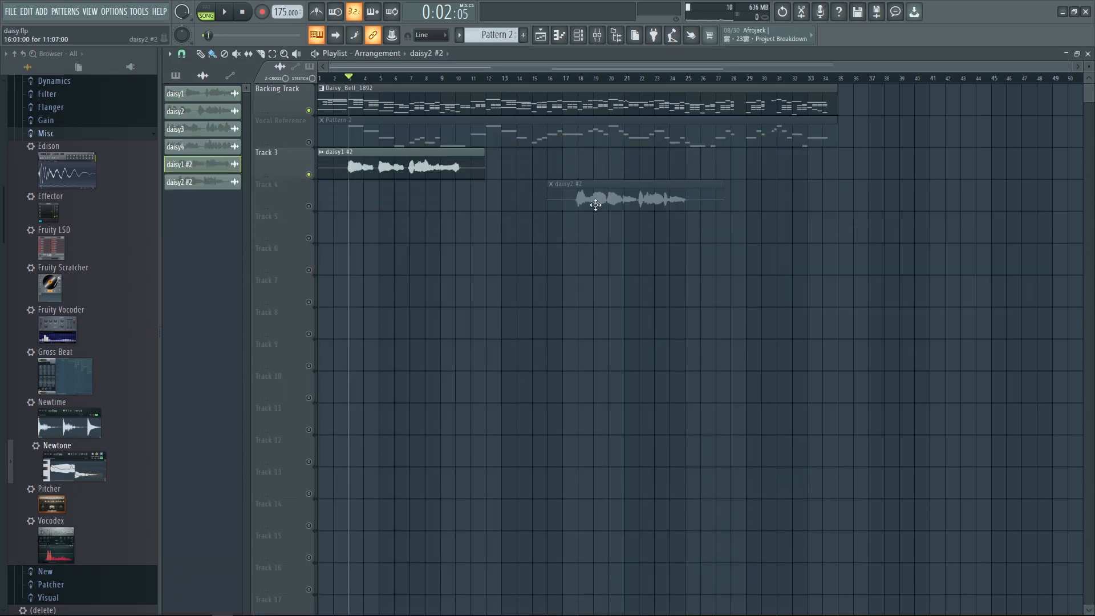
{"action": "left_click_drag", "start_coordinate": [586, 191], "coordinate": [526, 177]}
{"action": "left_click", "coordinate": [308, 206]}
Step: Play the arrangement from bar 8 to hear the transition between the two vocal clips
{"action": "left_click", "coordinate": [427, 78]}
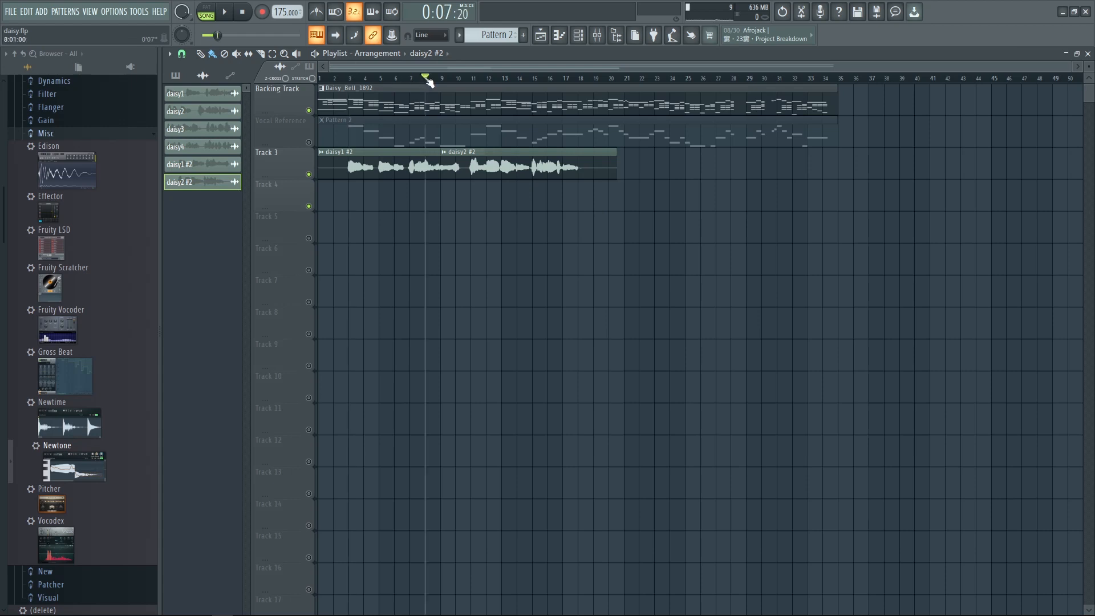
{"action": "key", "text": "space"}
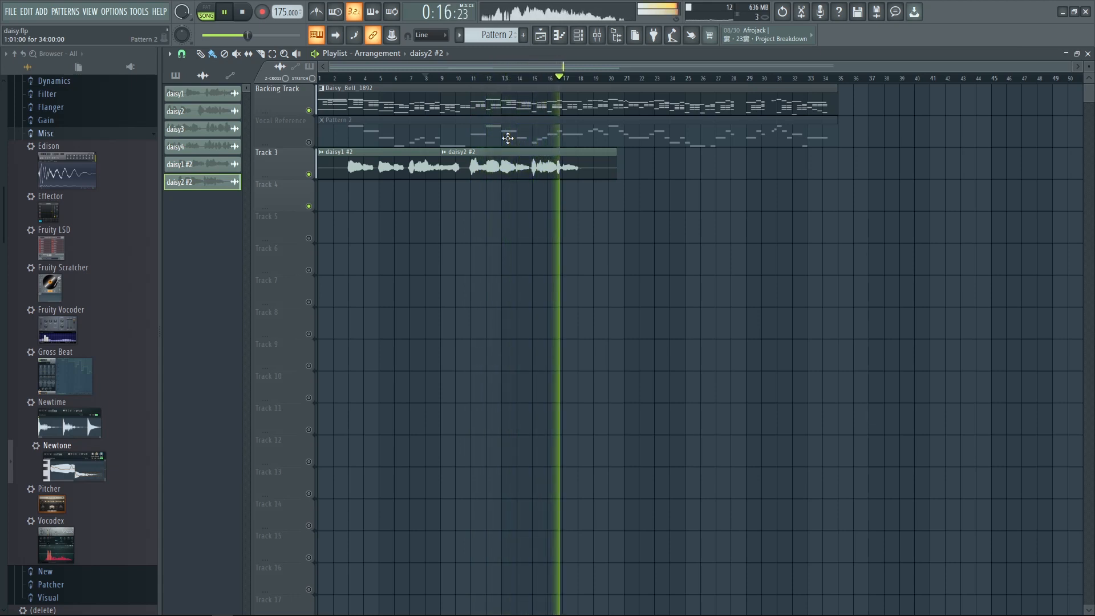
{"action": "key", "text": "space"}
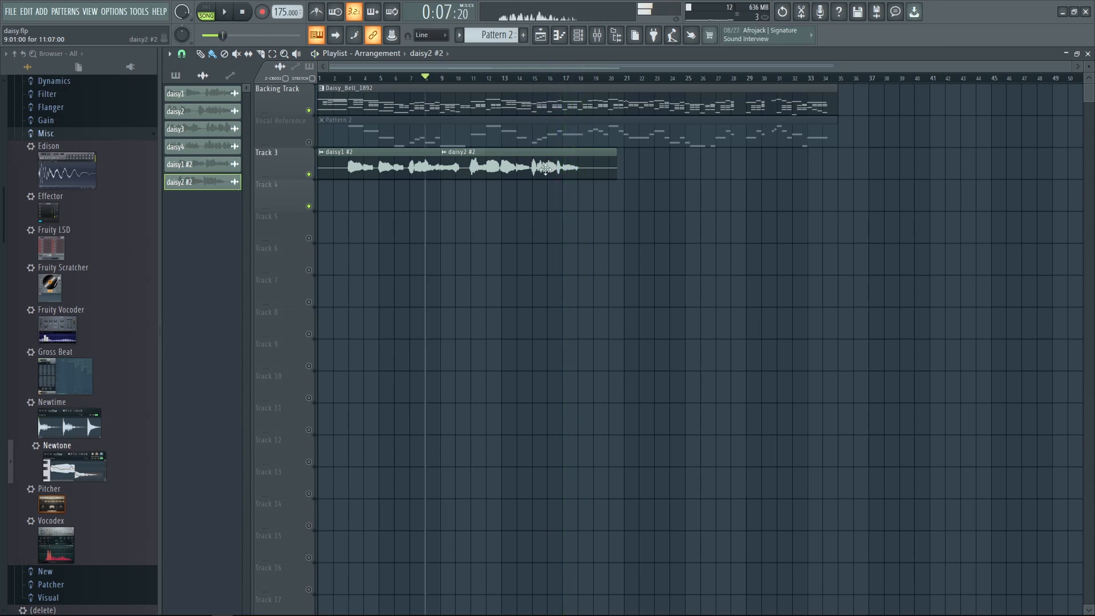
Step: Inspect the daisy2 #2 clip's sample settings, including its mixer track assignment, and close them
{"action": "double_click", "coordinate": [547, 168]}
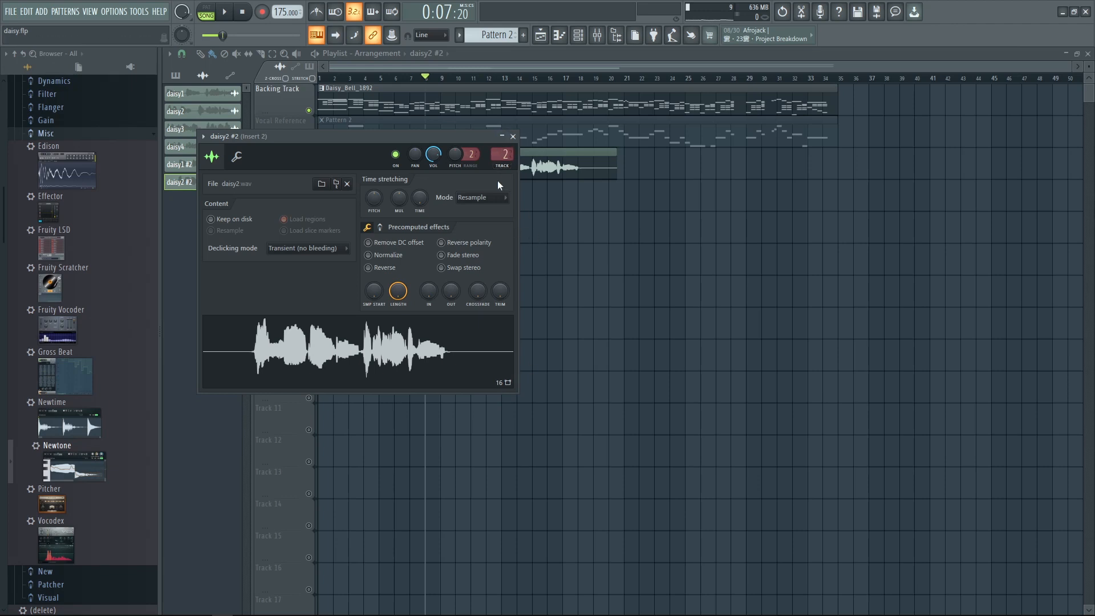
{"action": "left_click_drag", "start_coordinate": [473, 135], "coordinate": [461, 231]}
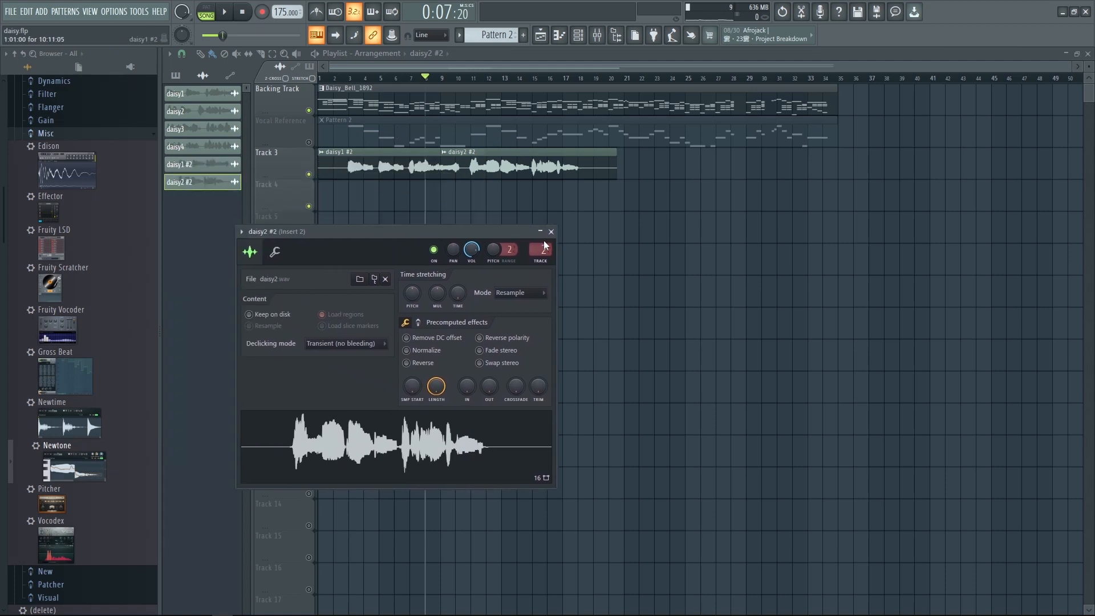
{"action": "left_click", "coordinate": [550, 232]}
{"action": "scroll", "coordinate": [611, 286], "scroll_direction": "right", "scroll_amount": 4}
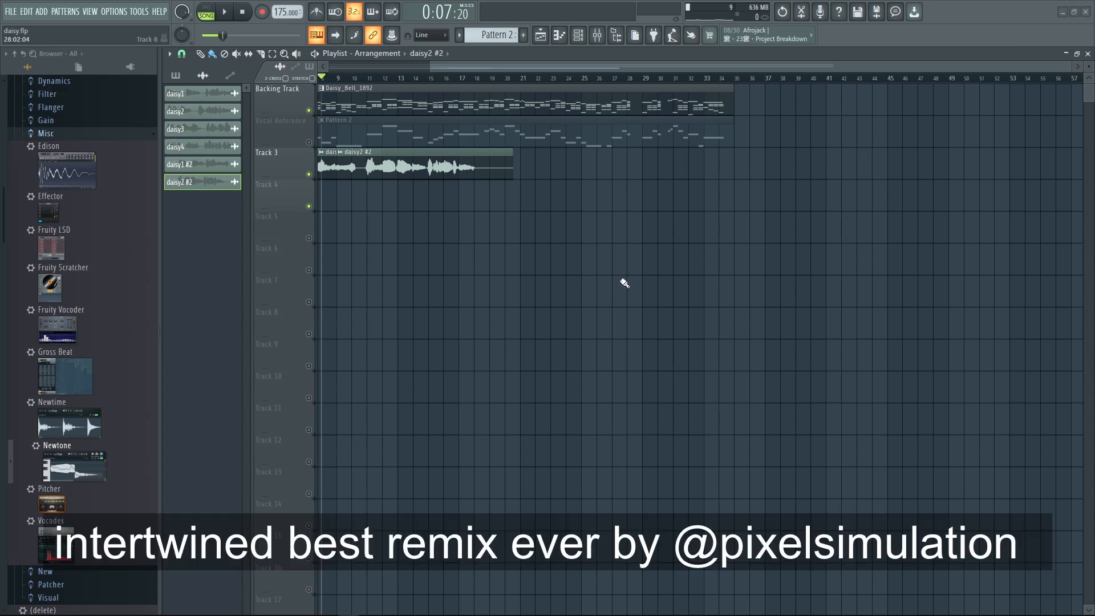
Step: Set a playlist time selection from bar 17 to 25 and load daisy3.wav into a third Newtone on mixer Insert 2
{"action": "left_click", "coordinate": [597, 35]}
{"action": "left_click", "coordinate": [616, 35]}
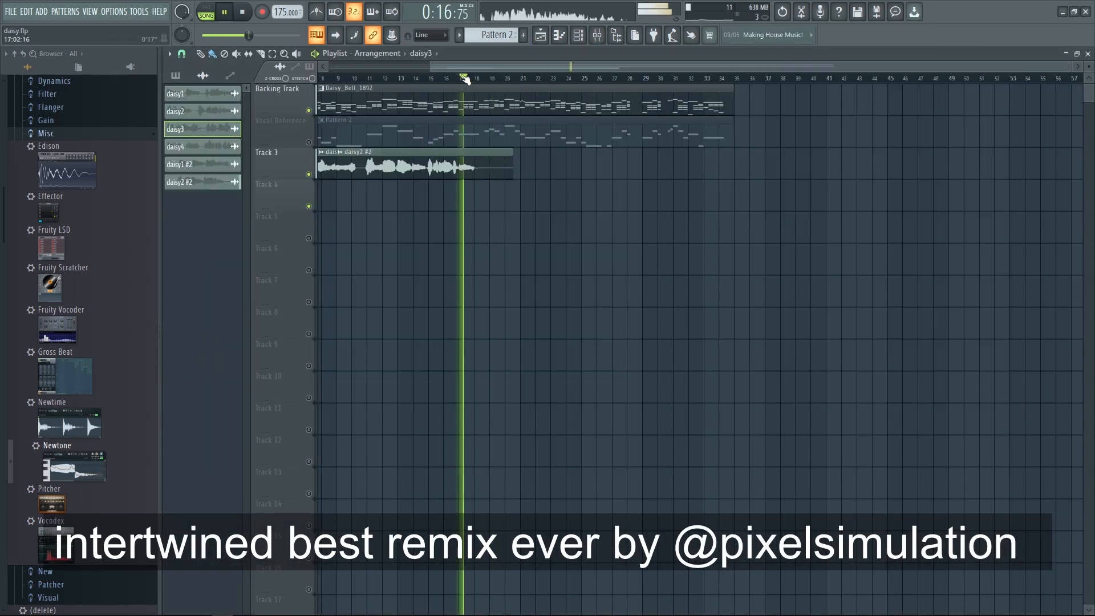
{"action": "left_click_drag", "start_coordinate": [461, 78], "coordinate": [582, 78]}
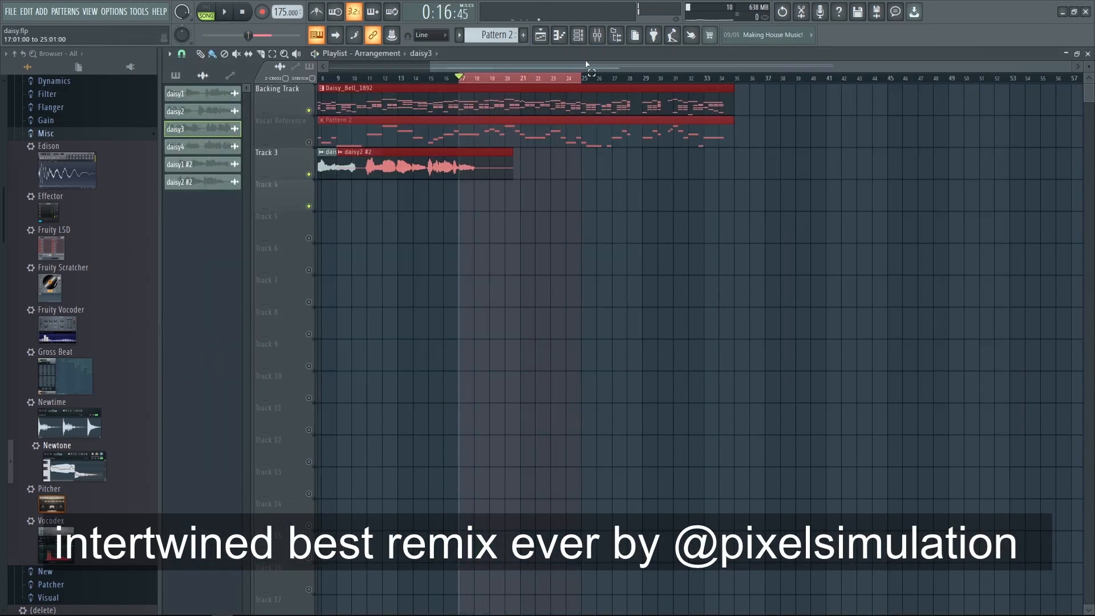
{"action": "key", "text": "space"}
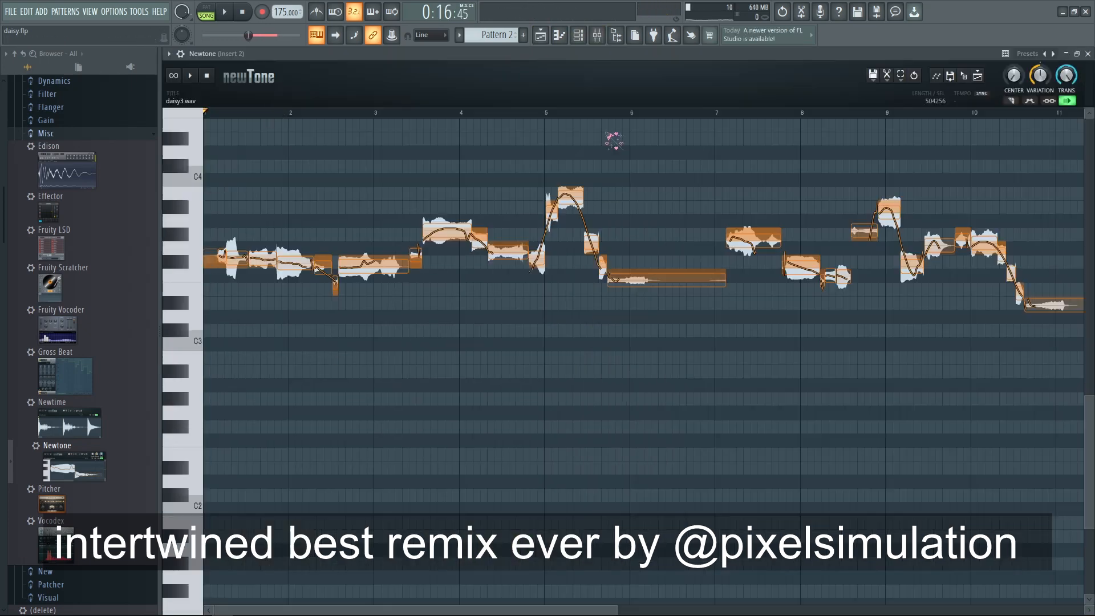
Step: Raise the first two main notes of the daisy3.wav vocal to B3 in Newtone
{"action": "left_click", "coordinate": [276, 380]}
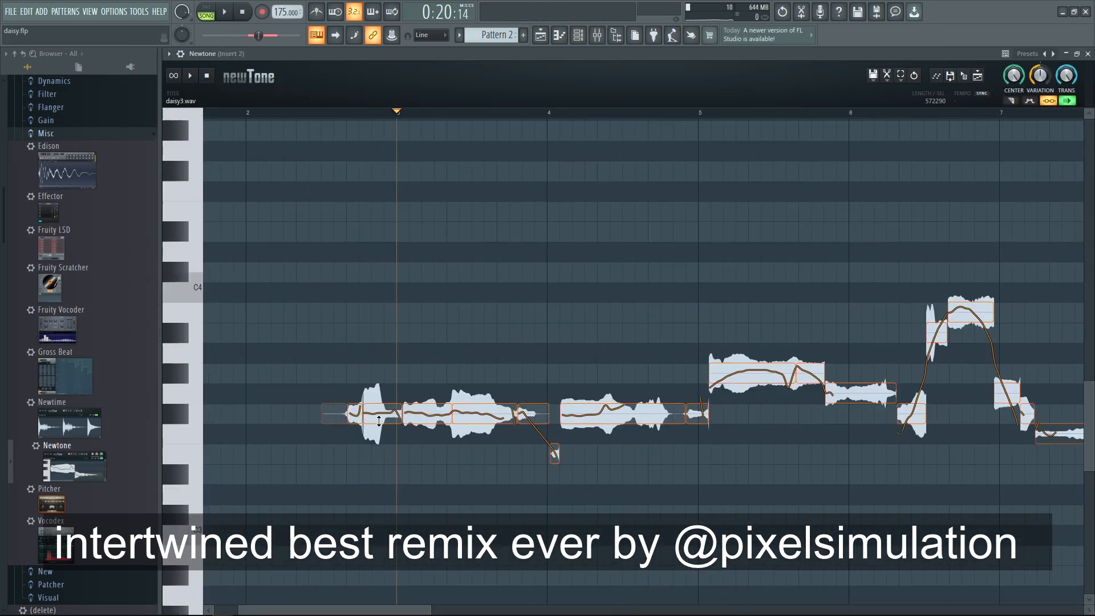
{"action": "left_click_drag", "start_coordinate": [366, 399], "coordinate": [367, 317]}
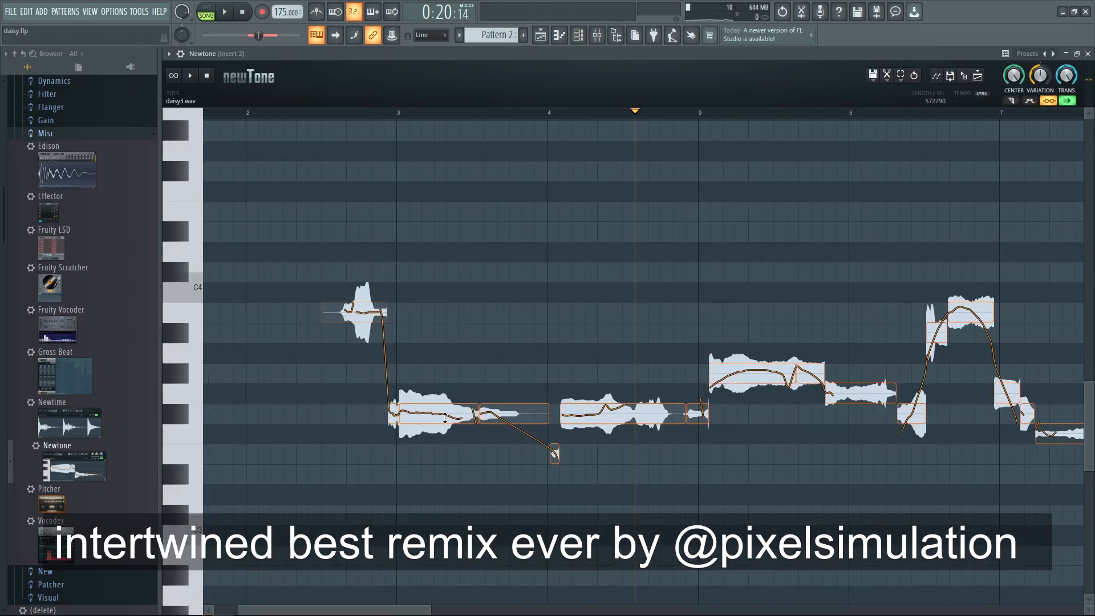
{"action": "left_click_drag", "start_coordinate": [446, 418], "coordinate": [445, 315]}
{"action": "left_click_drag", "start_coordinate": [366, 312], "coordinate": [366, 333]}
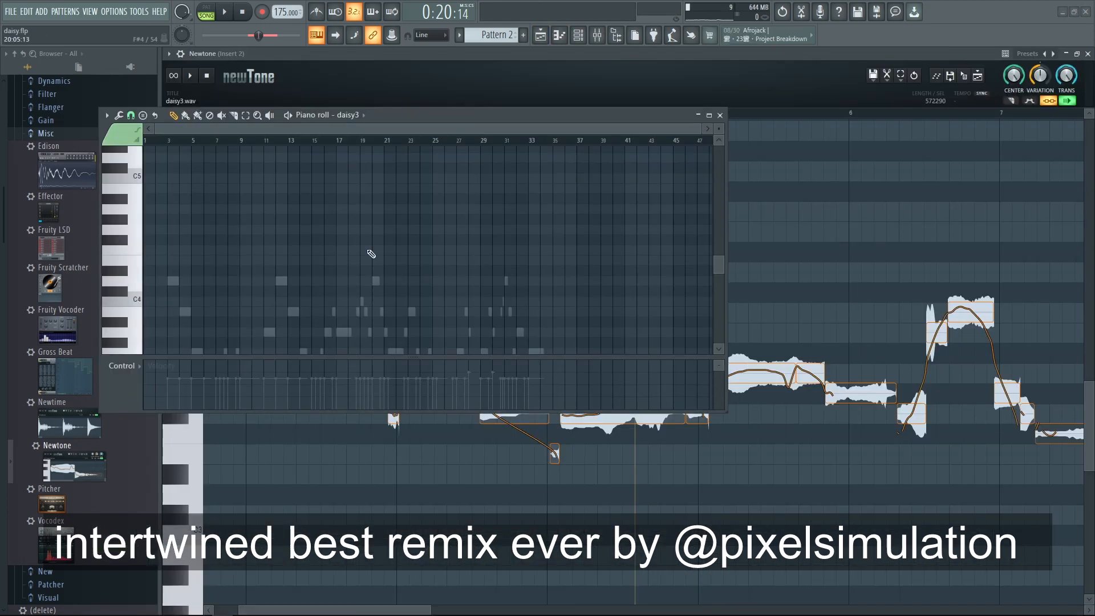
Step: Show the FL Keys melody in the piano roll as reference, and move the long note after bar 3 earlier and up to B3
{"action": "left_click", "coordinate": [329, 115]}
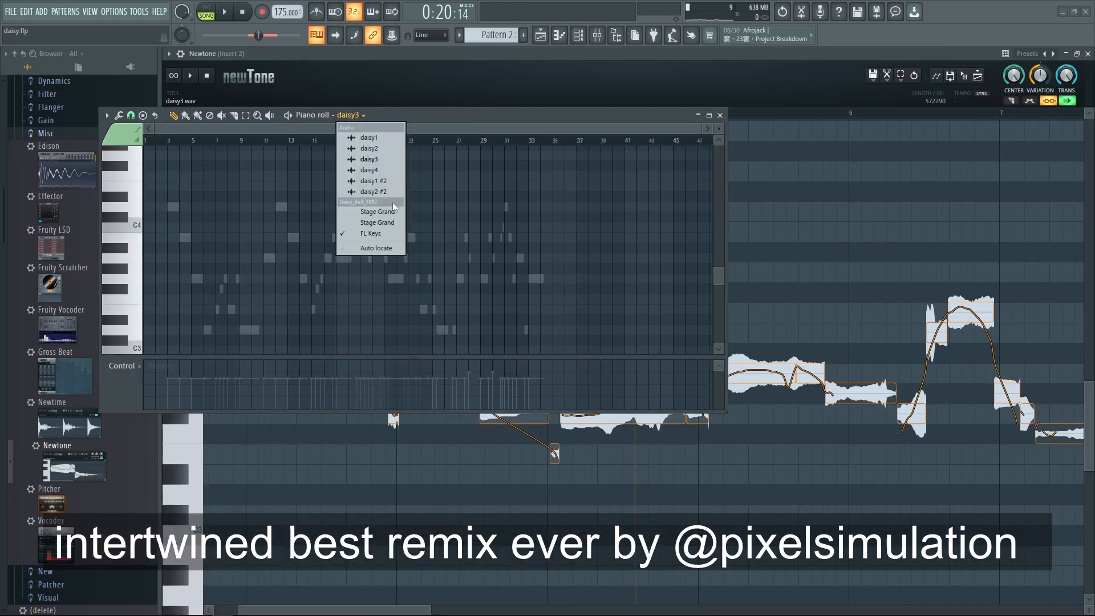
{"action": "left_click", "coordinate": [365, 224]}
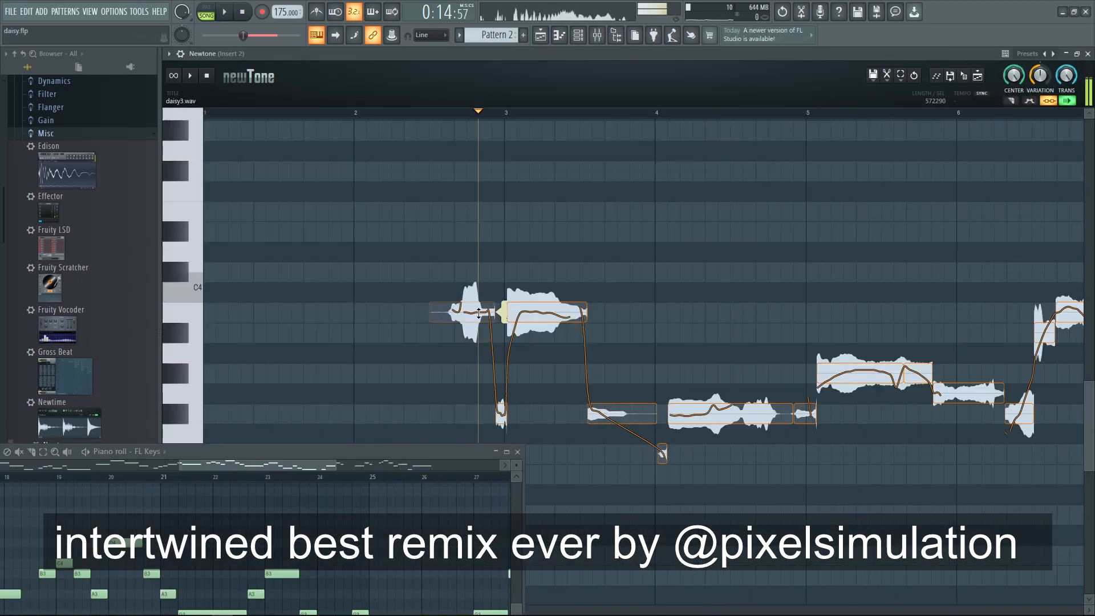
{"action": "left_click_drag", "start_coordinate": [570, 396], "coordinate": [583, 426]}
{"action": "left_click_drag", "start_coordinate": [631, 371], "coordinate": [557, 371]}
{"action": "left_click_drag", "start_coordinate": [793, 370], "coordinate": [744, 371]}
{"action": "left_click_drag", "start_coordinate": [620, 370], "coordinate": [635, 268]}
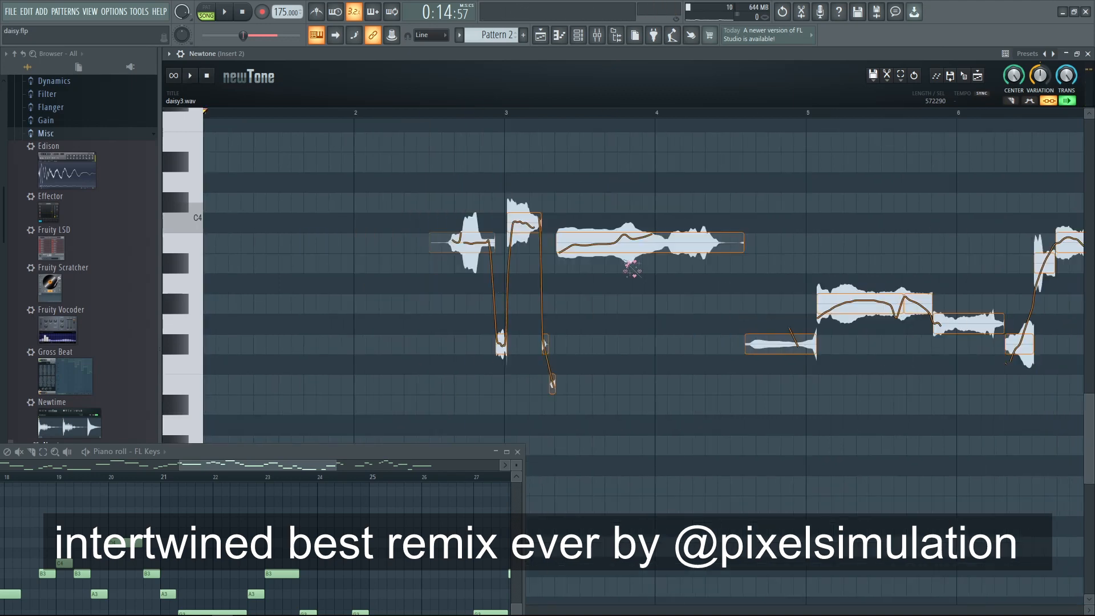
Step: Split and retime the daisy3.wav notes between bars 3 and 5, tuning them to B3, A3, D4 and C4
{"action": "double_click", "coordinate": [605, 244]}
{"action": "left_click_drag", "start_coordinate": [743, 247], "coordinate": [685, 284]}
{"action": "left_click_drag", "start_coordinate": [722, 286], "coordinate": [536, 279]}
{"action": "left_click", "coordinate": [264, 118]}
{"action": "left_click_drag", "start_coordinate": [646, 304], "coordinate": [514, 183]}
{"action": "left_click", "coordinate": [271, 114]}
{"action": "left_click_drag", "start_coordinate": [648, 242], "coordinate": [539, 244]}
{"action": "left_click_drag", "start_coordinate": [660, 320], "coordinate": [486, 218]}
{"action": "left_click", "coordinate": [463, 114]}
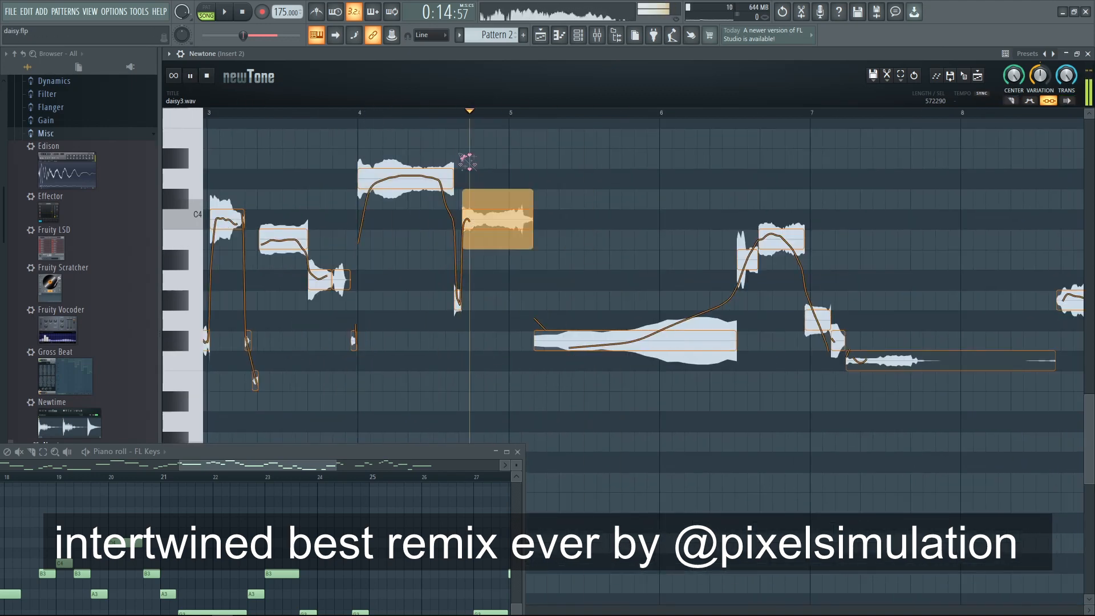
Step: Retime the notes leading into bar 5, lowering the short ones to B3 and A3 and the long note to A3
{"action": "left_click_drag", "start_coordinate": [667, 343], "coordinate": [524, 297]}
{"action": "left_click_drag", "start_coordinate": [591, 214], "coordinate": [395, 235]}
{"action": "left_click_drag", "start_coordinate": [422, 235], "coordinate": [384, 234]}
{"action": "left_click_drag", "start_coordinate": [513, 194], "coordinate": [513, 234]}
{"action": "left_click_drag", "start_coordinate": [661, 236], "coordinate": [625, 237]}
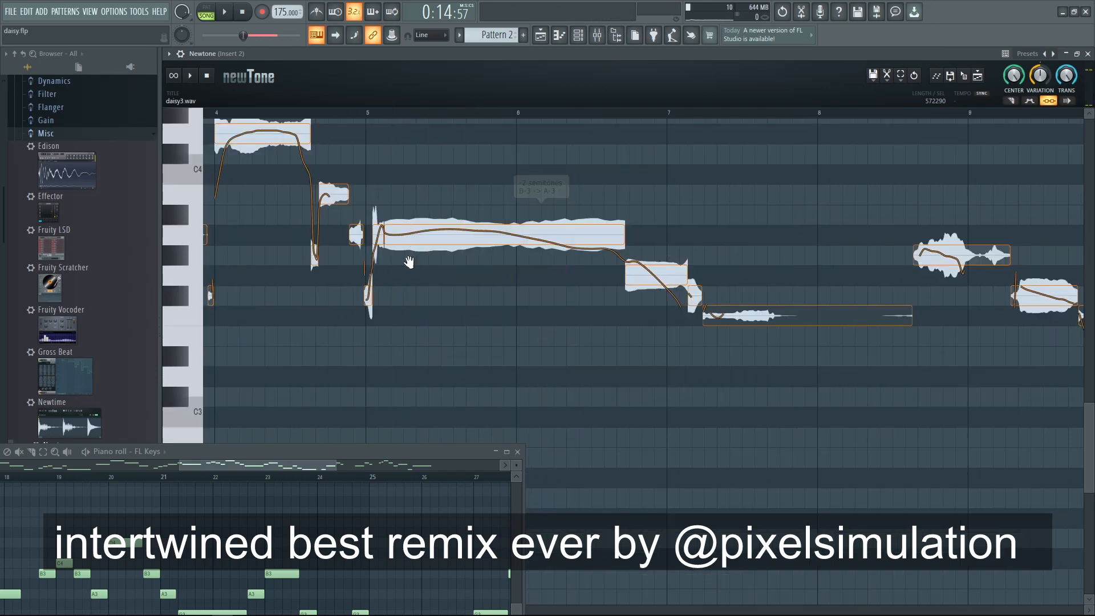
Step: Move the G3 note after bar 5 earlier and pull the quiet note behind it forward to about bar 6
{"action": "left_click_drag", "start_coordinate": [656, 276], "coordinate": [441, 276]}
{"action": "left_click", "coordinate": [297, 113]}
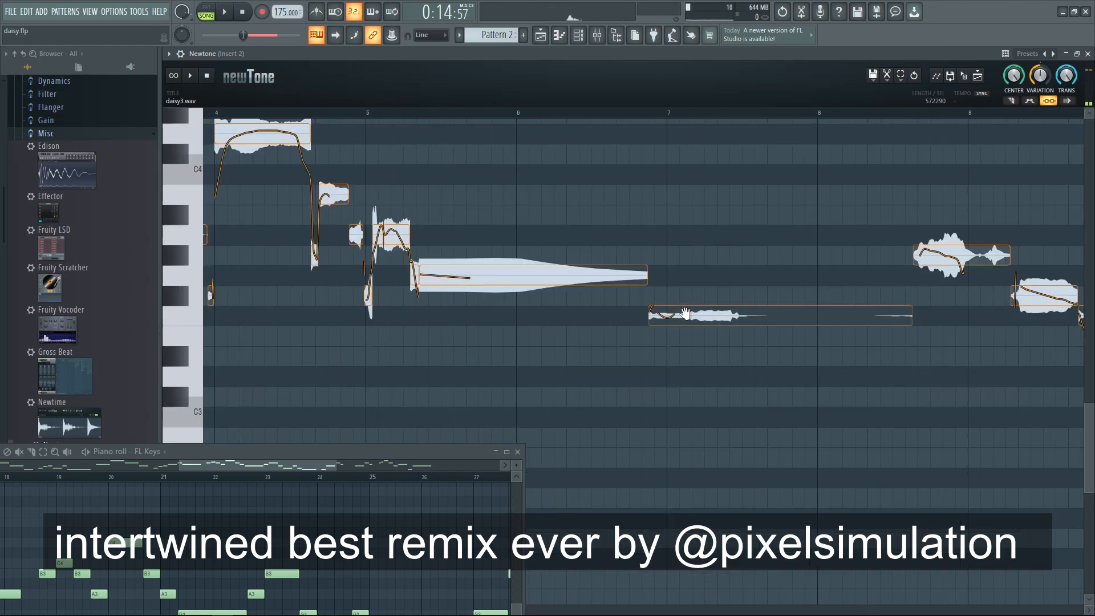
{"action": "left_click_drag", "start_coordinate": [685, 313], "coordinate": [589, 314]}
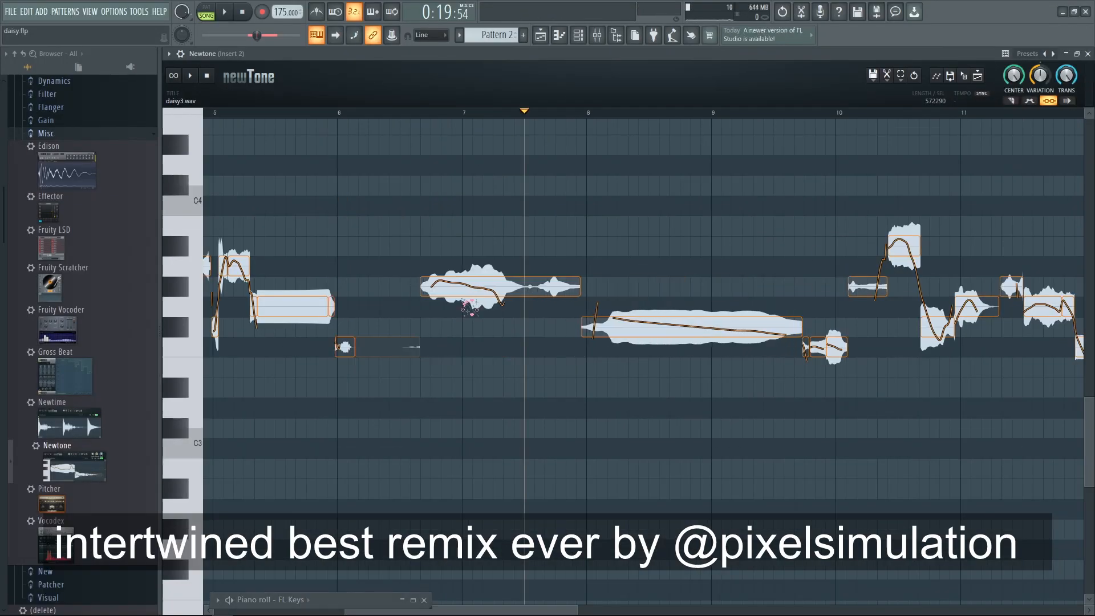
Step: Retune the second phrase of daisy3.wav, raising the note before bar 7 to A3 and lowering a late sustained note to E3
{"action": "left_click_drag", "start_coordinate": [468, 288], "coordinate": [468, 268]}
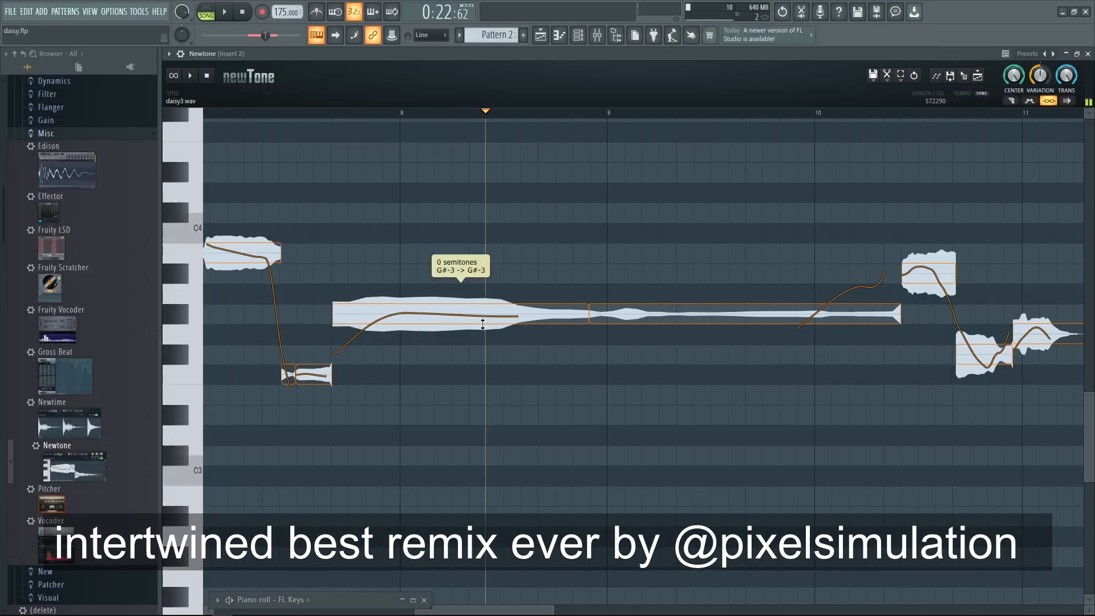
{"action": "left_click_drag", "start_coordinate": [673, 324], "coordinate": [673, 284]}
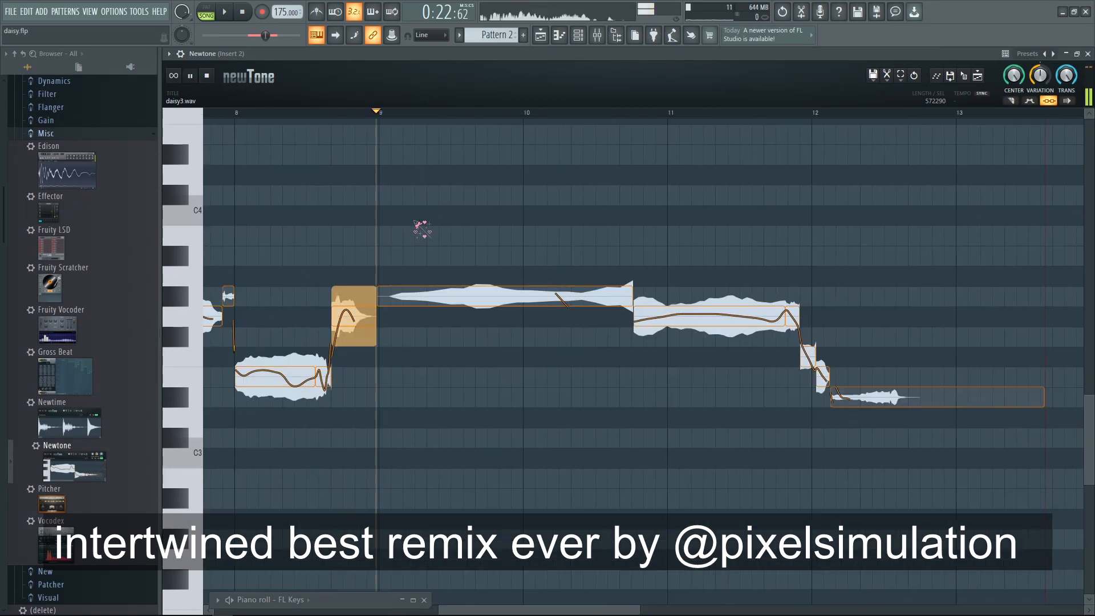
{"action": "left_click_drag", "start_coordinate": [603, 337], "coordinate": [604, 397]}
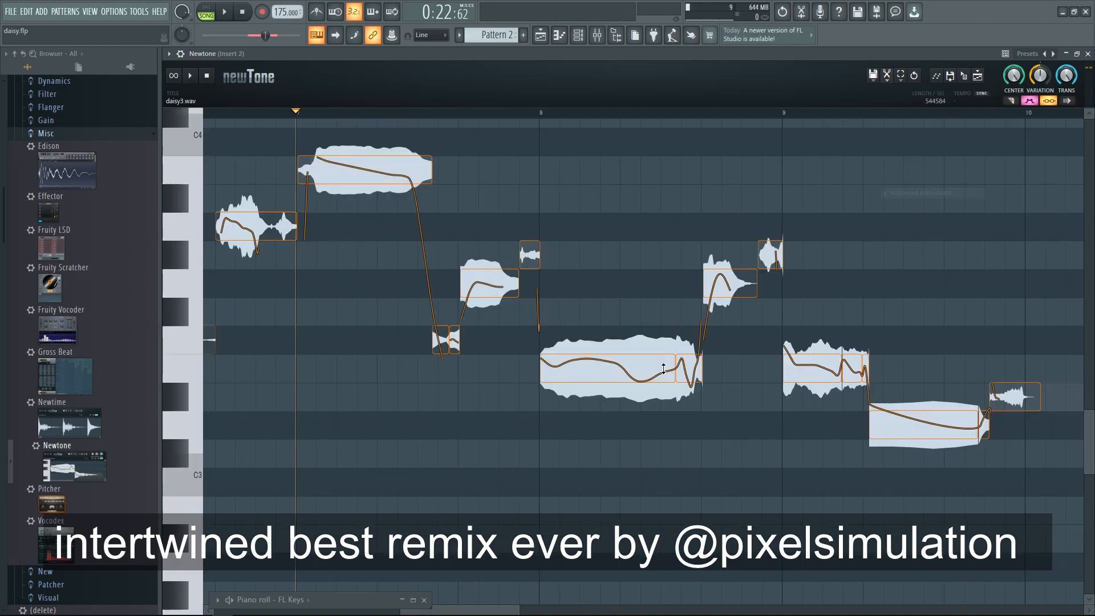
Step: Turn on advanced vibrato editing and add vibrato to the sustained B3 note at bar 7
{"action": "left_click", "coordinate": [887, 76]}
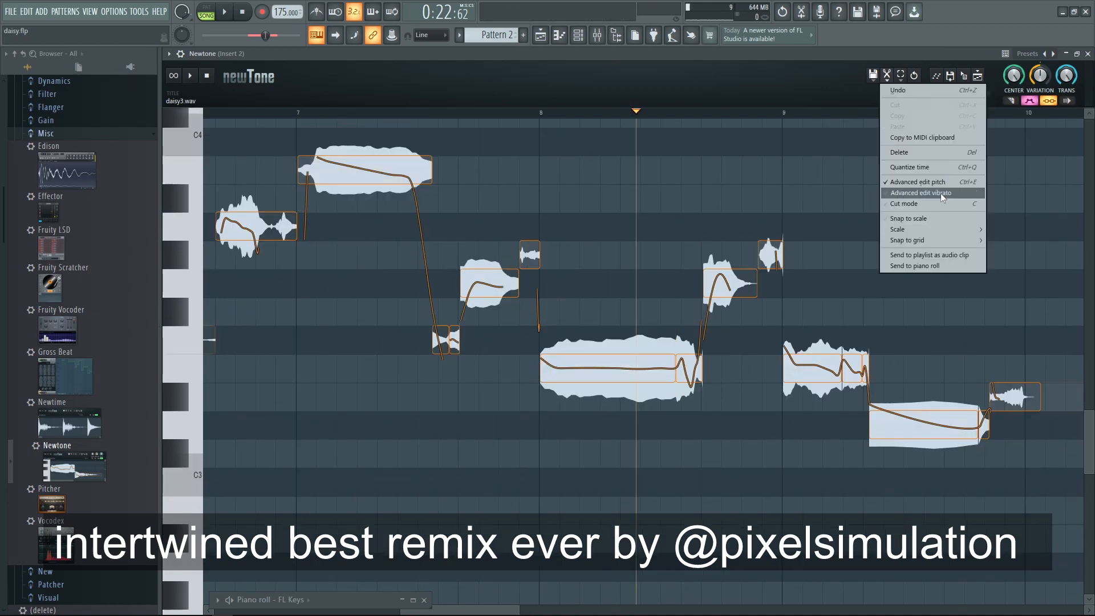
{"action": "left_click", "coordinate": [944, 194]}
{"action": "left_click_drag", "start_coordinate": [417, 170], "coordinate": [415, 197]}
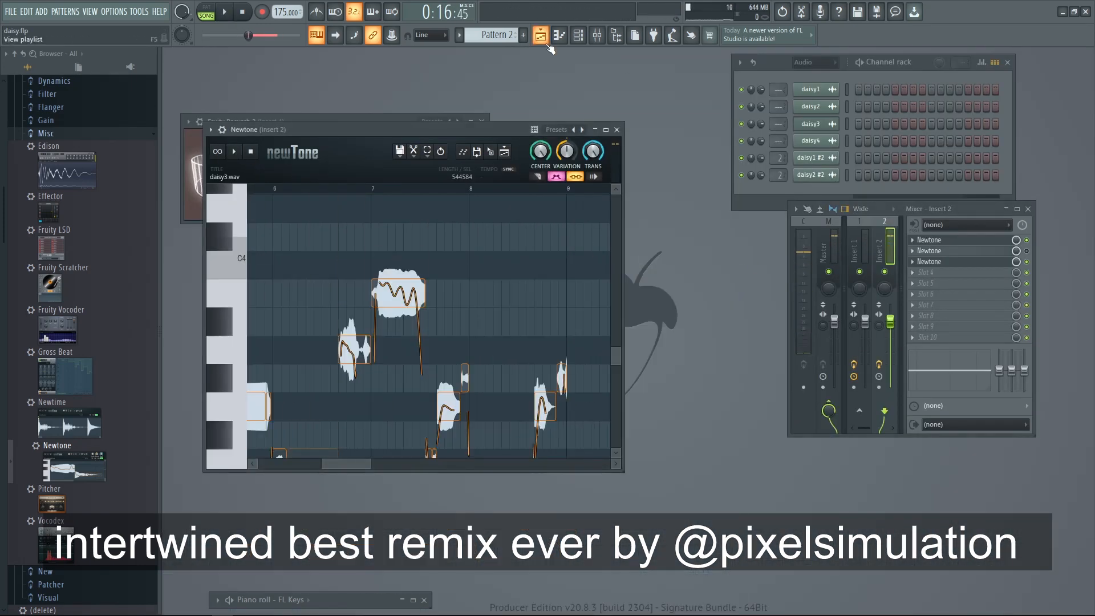
Step: Audition the edited daisy3 clip from around bar 25 with the backing track, and play the arrangement while daisy4.wav is open in Newtone
{"action": "left_click", "coordinate": [941, 263]}
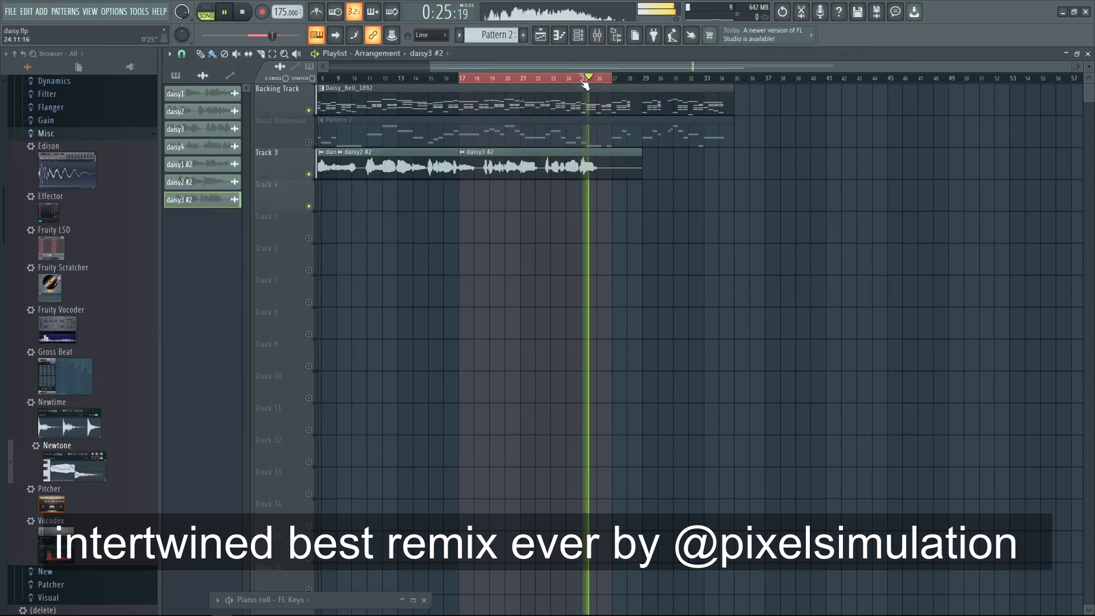
{"action": "left_click_drag", "start_coordinate": [584, 81], "coordinate": [649, 82]}
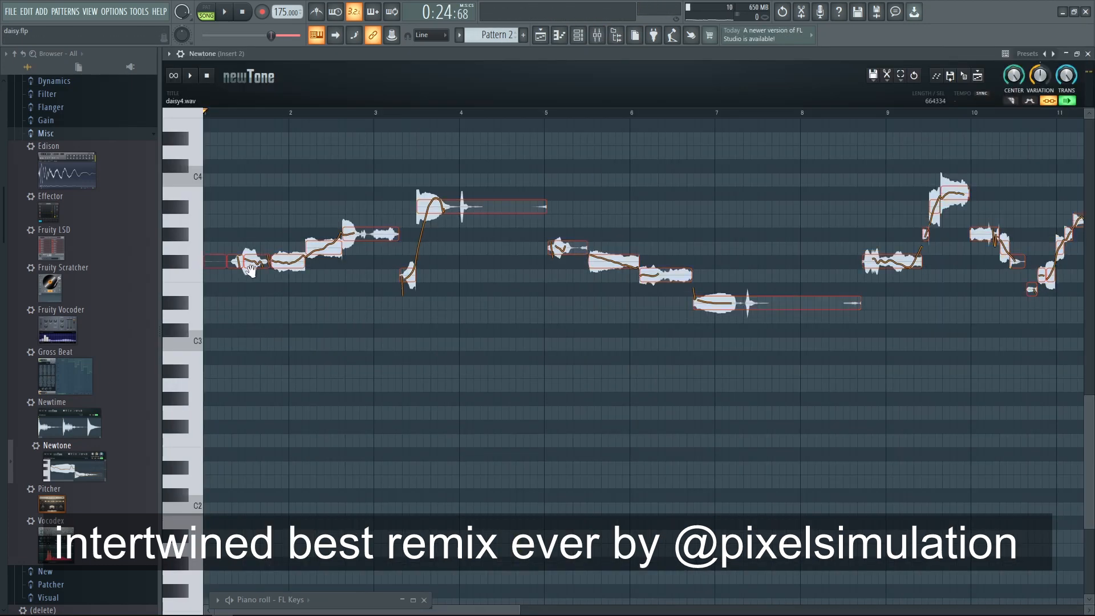
{"action": "left_click", "coordinate": [225, 14]}
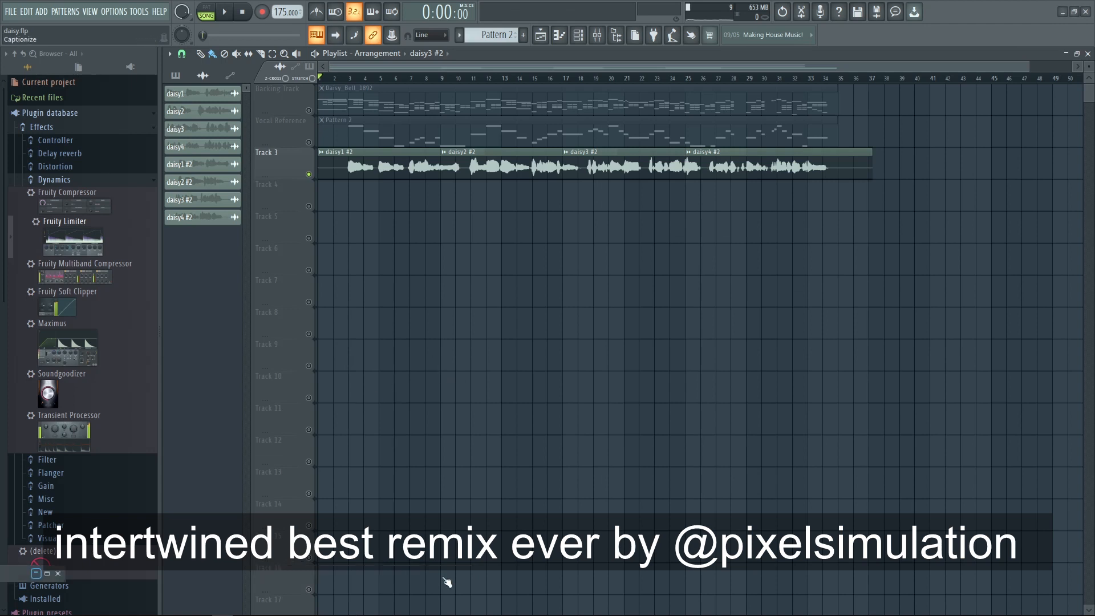
Step: Play the four edited vocal clips alone and with the backing track, inspecting mixer Insert 1 and moving the piano roll aside
{"action": "key", "text": "space"}
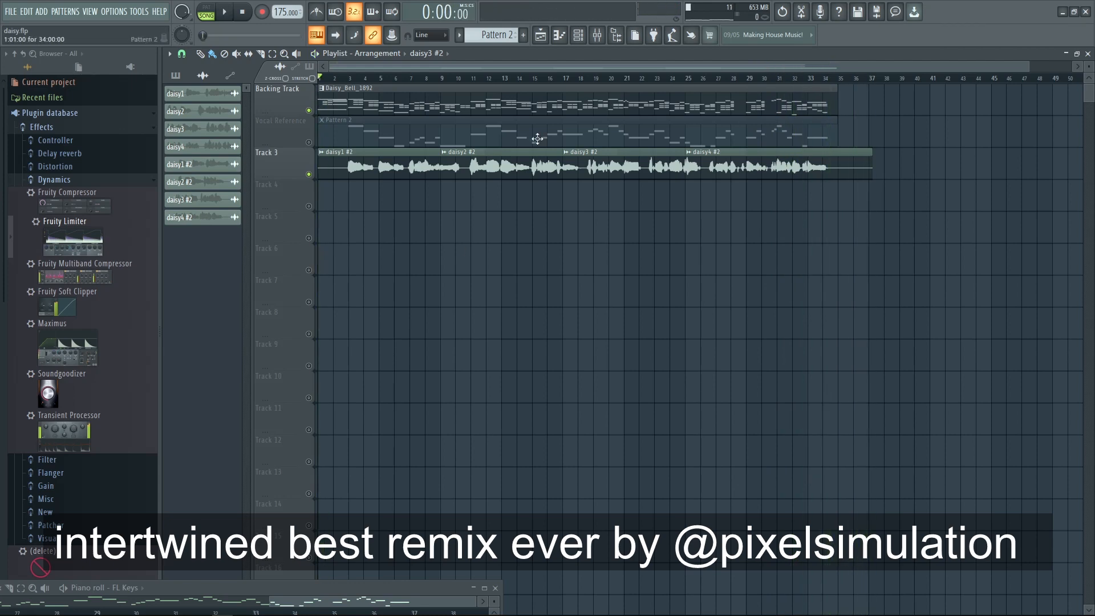
{"action": "left_click", "coordinate": [596, 37]}
{"action": "left_click", "coordinate": [423, 272]}
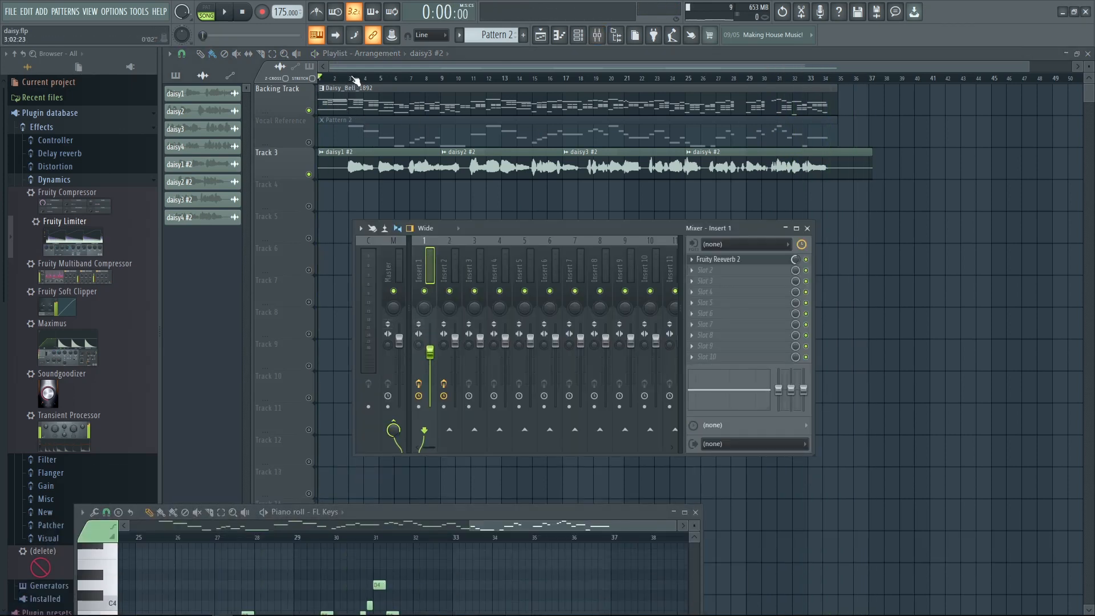
{"action": "key", "text": "F9"}
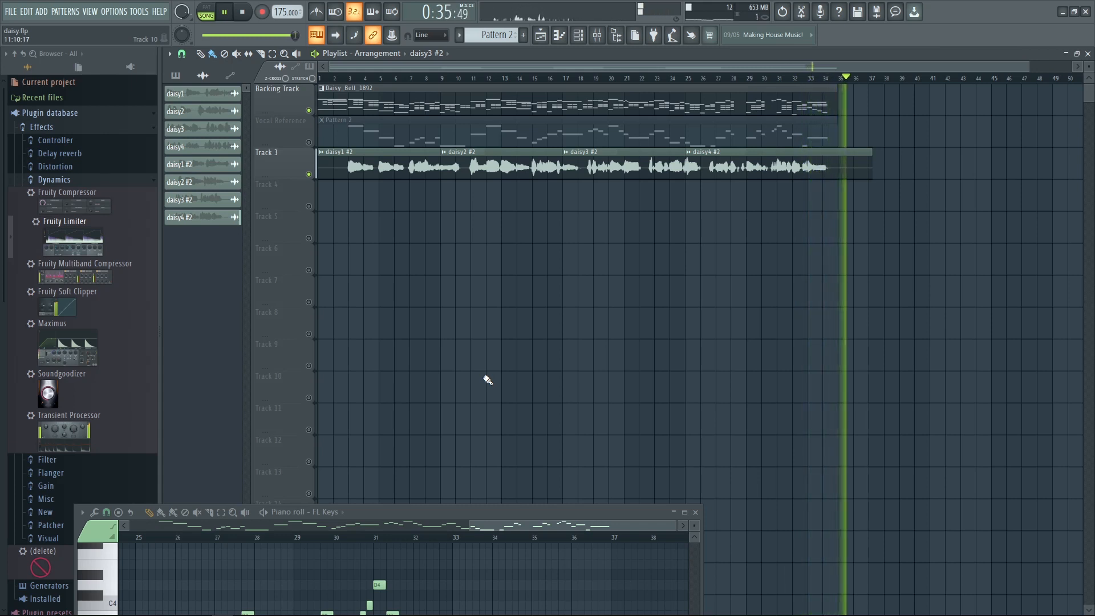
{"action": "key", "text": "space"}
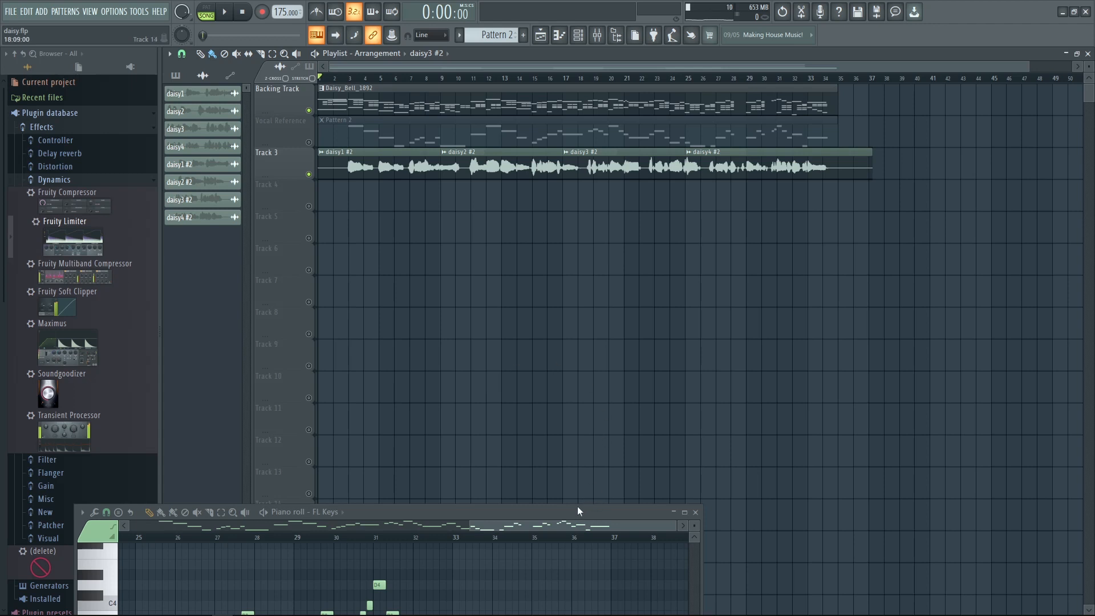
{"action": "left_click_drag", "start_coordinate": [578, 510], "coordinate": [729, 507]}
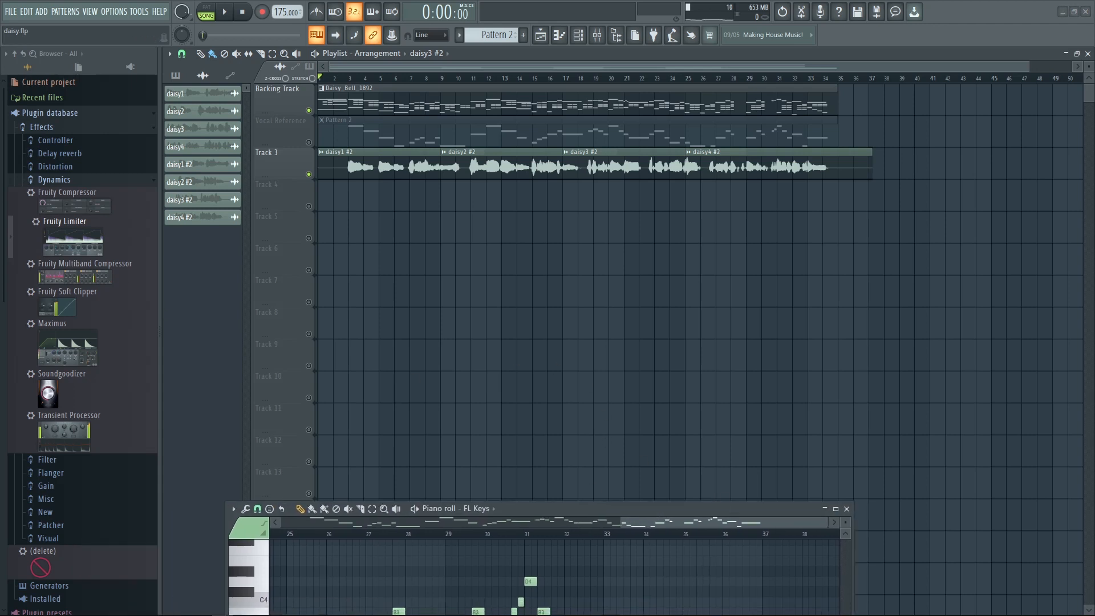